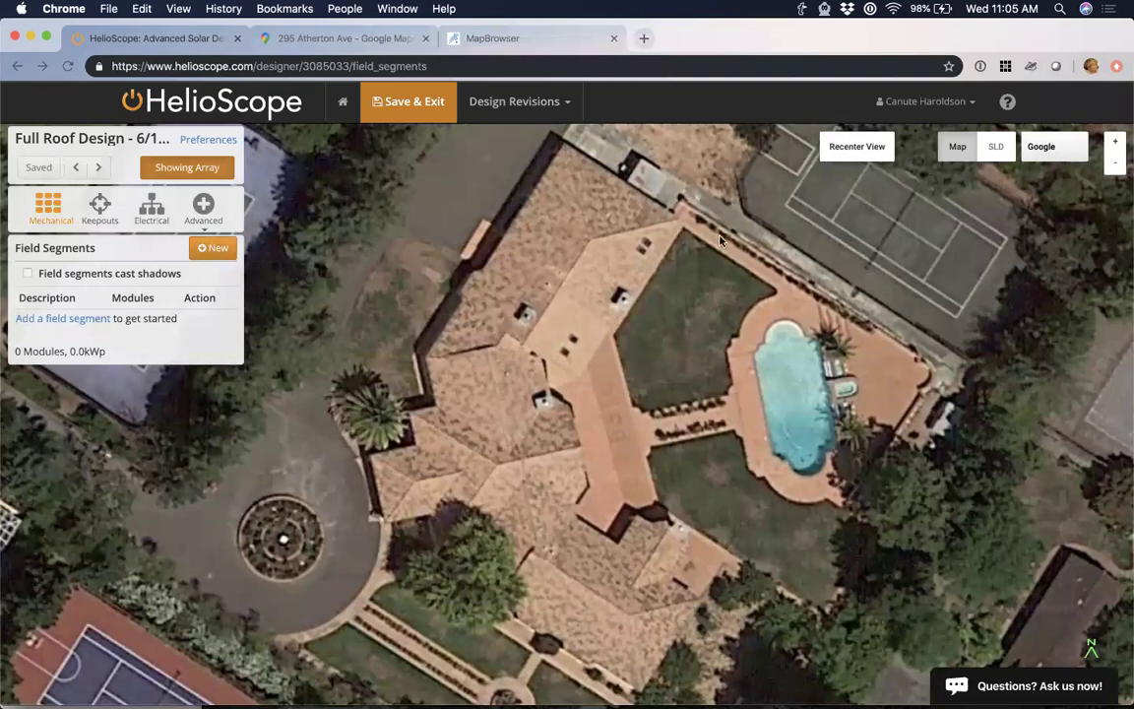
Switch to Google Earth Pro and step the house's historical imagery from 5/2018 through 8/2018 to 6/2019 and back to 5/2018.
key(ctrl+Up)
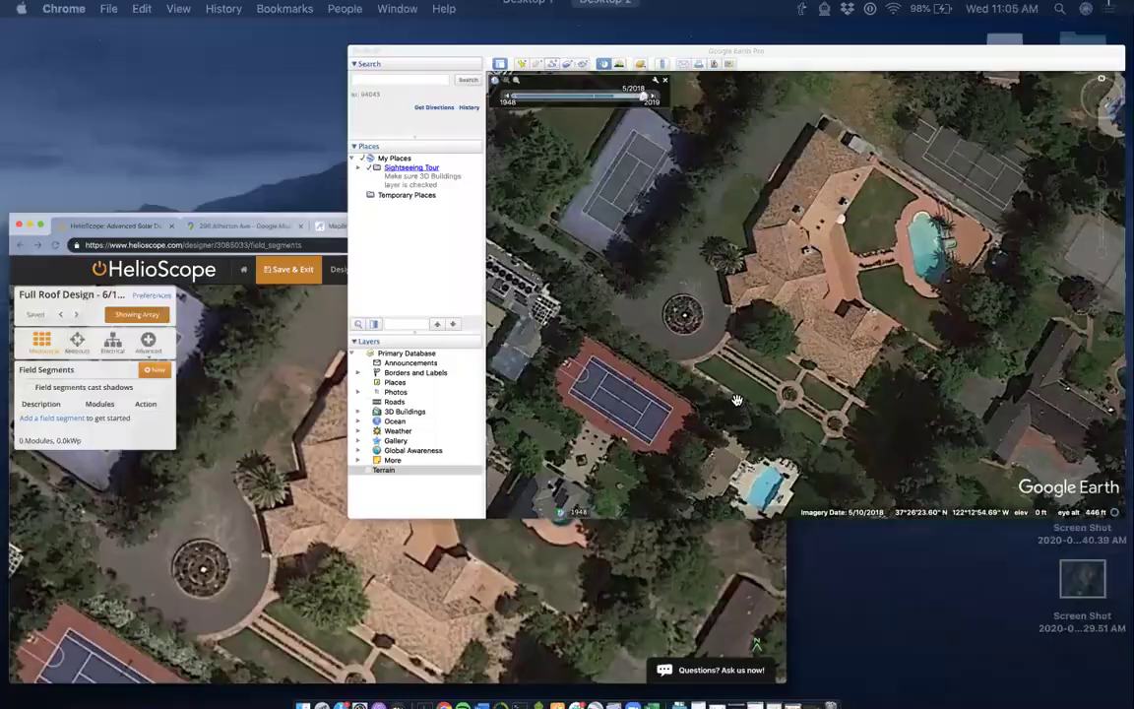
click(736, 400)
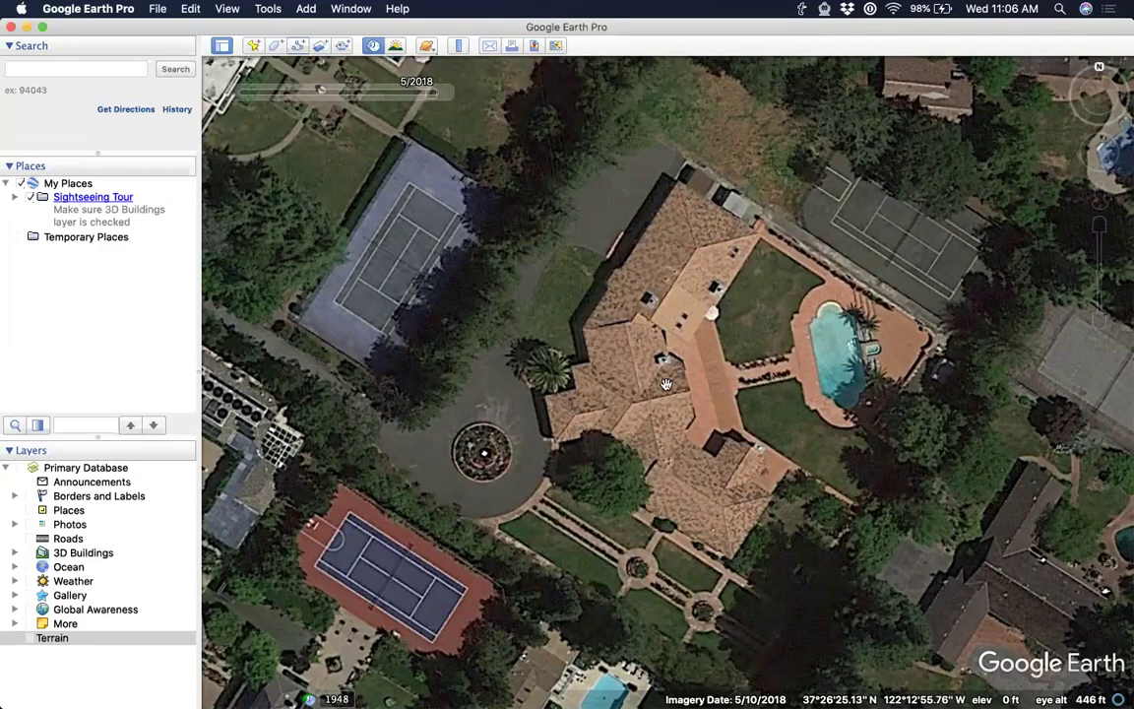
drag(666, 383, 674, 390)
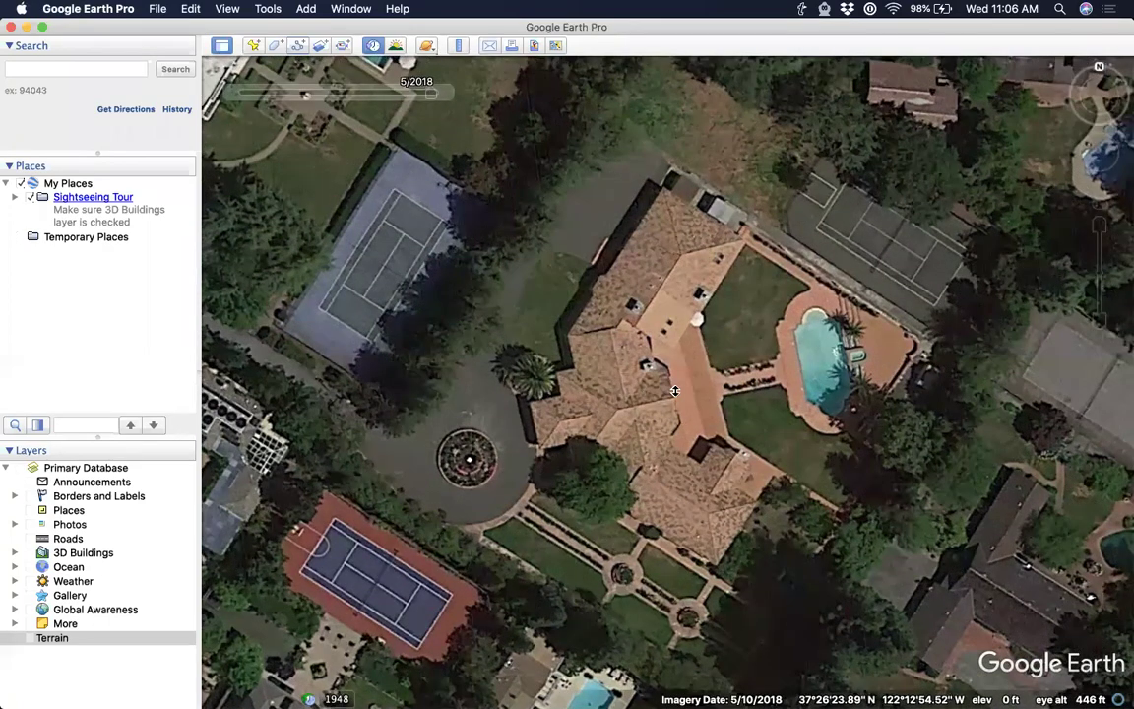
scroll(674, 391, up, 2)
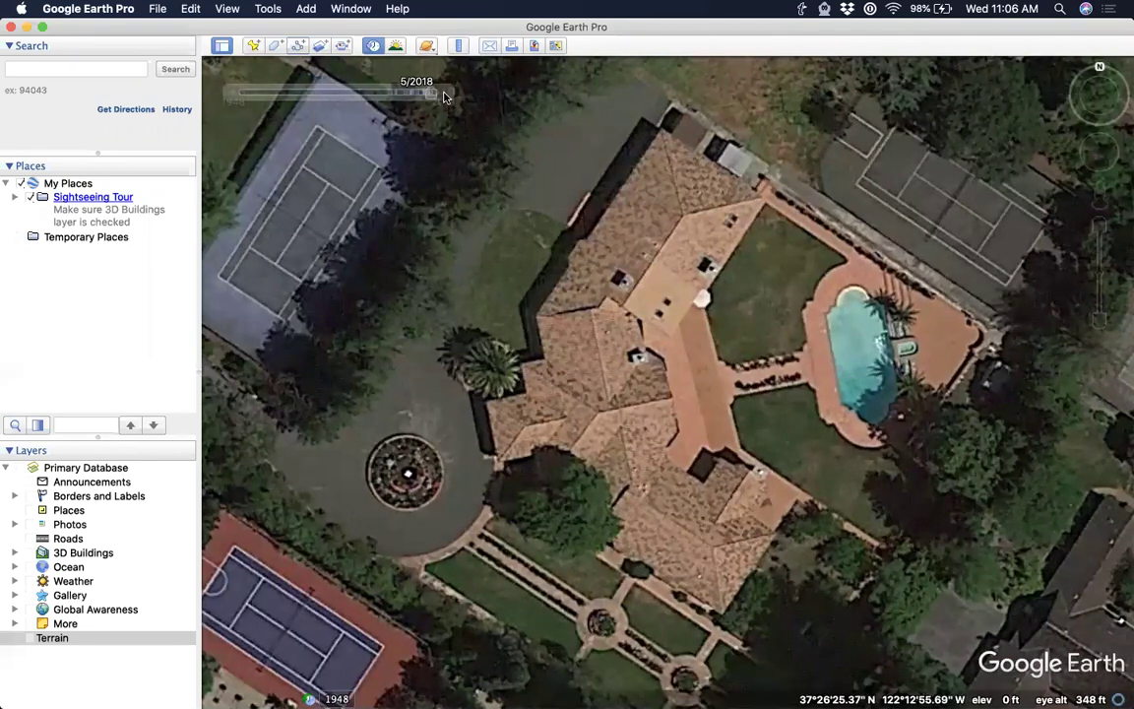
mouse_move(445, 96)
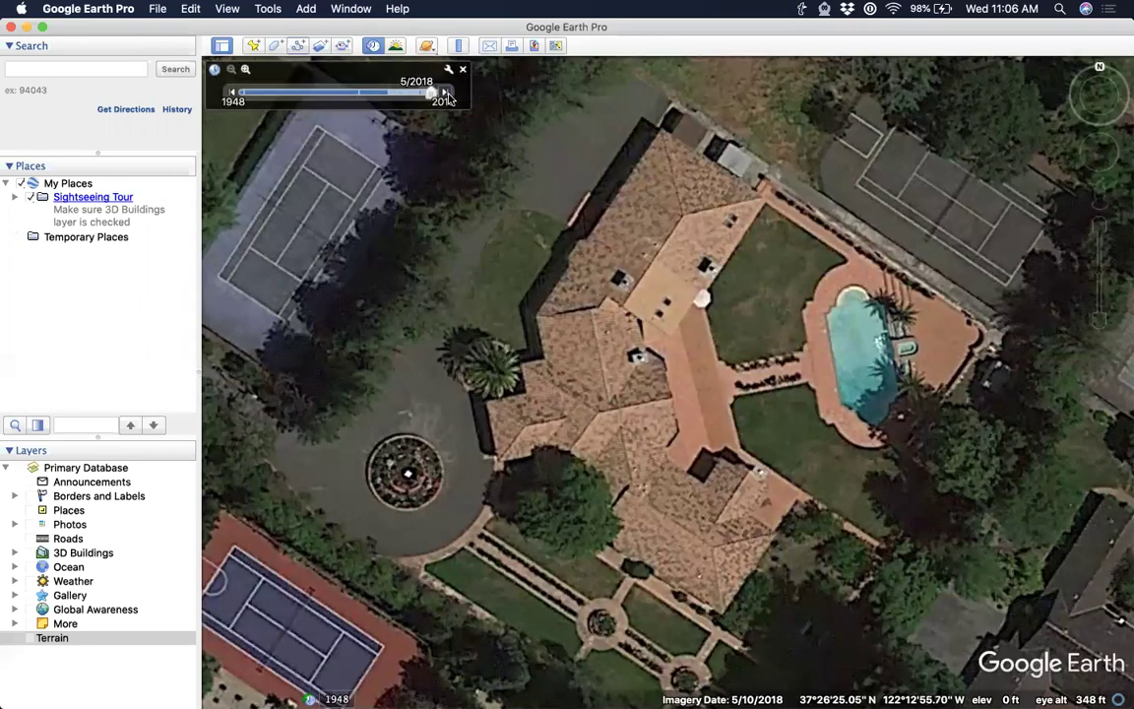
click(445, 94)
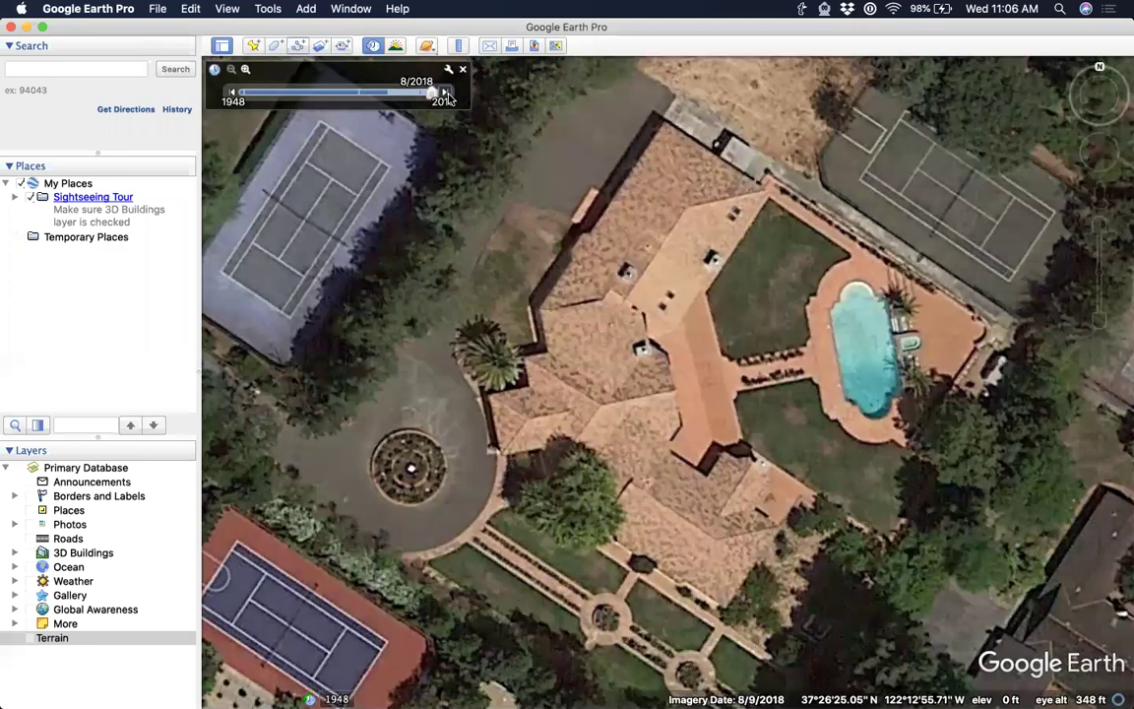
click(445, 93)
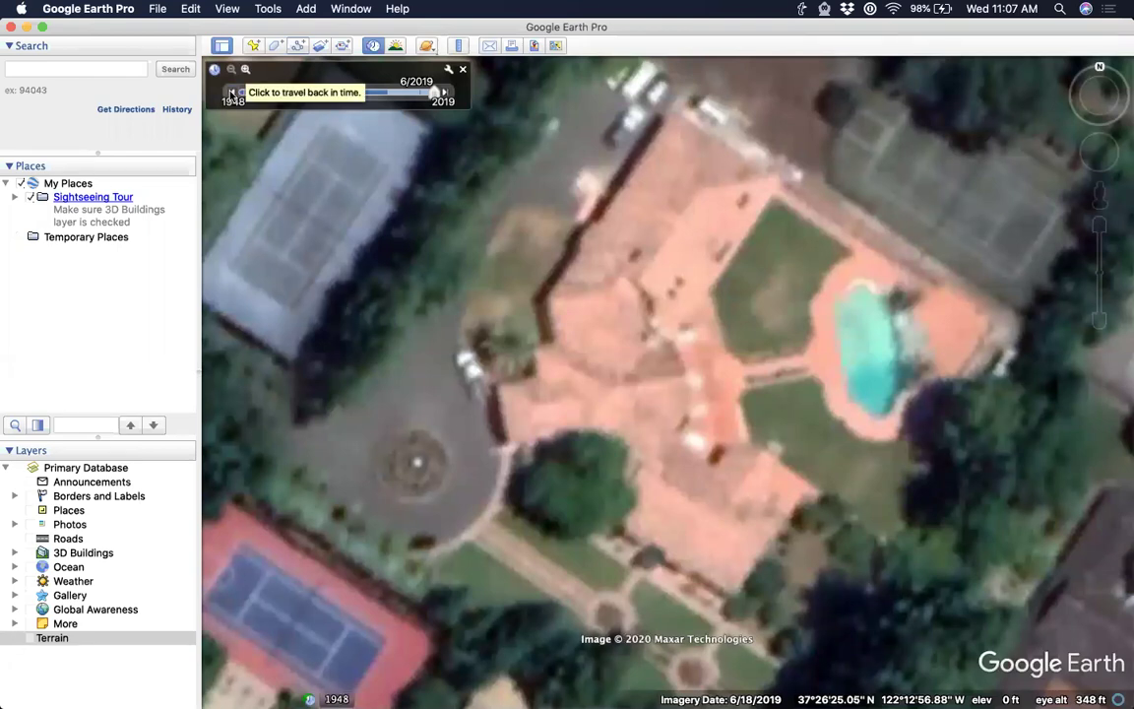
click(232, 92)
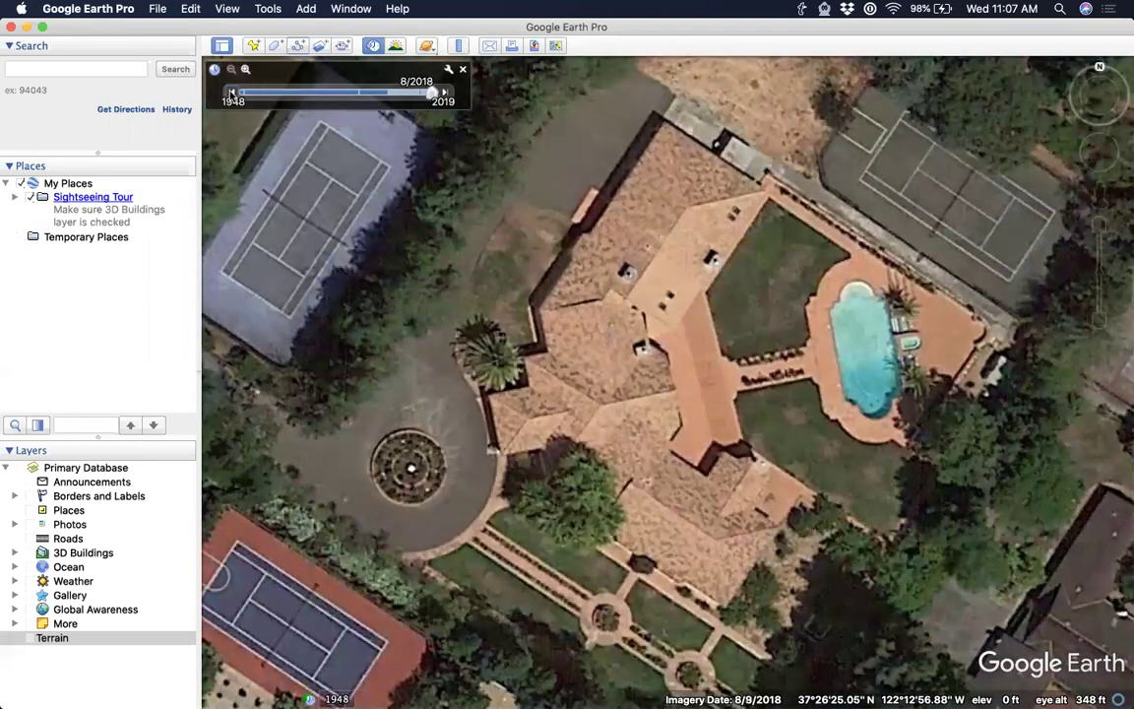
click(232, 93)
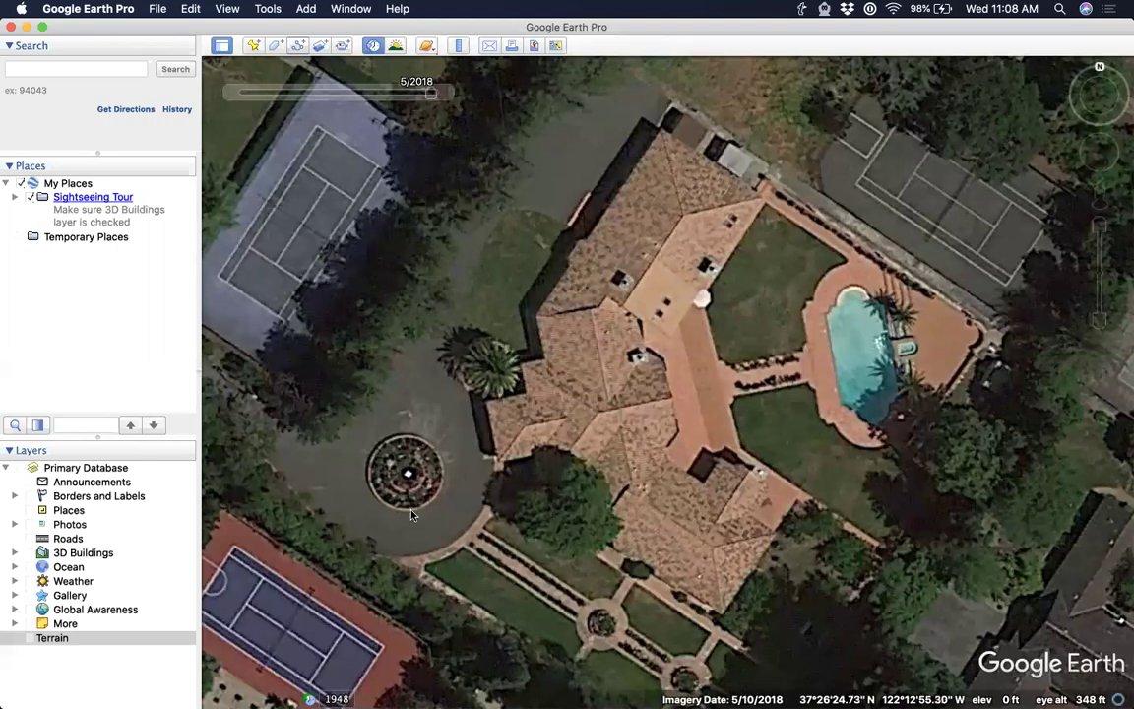
Compare the house on HelioScope's base map with the 8/2018 historical imagery in Google Earth Pro.
key(ctrl+Up)
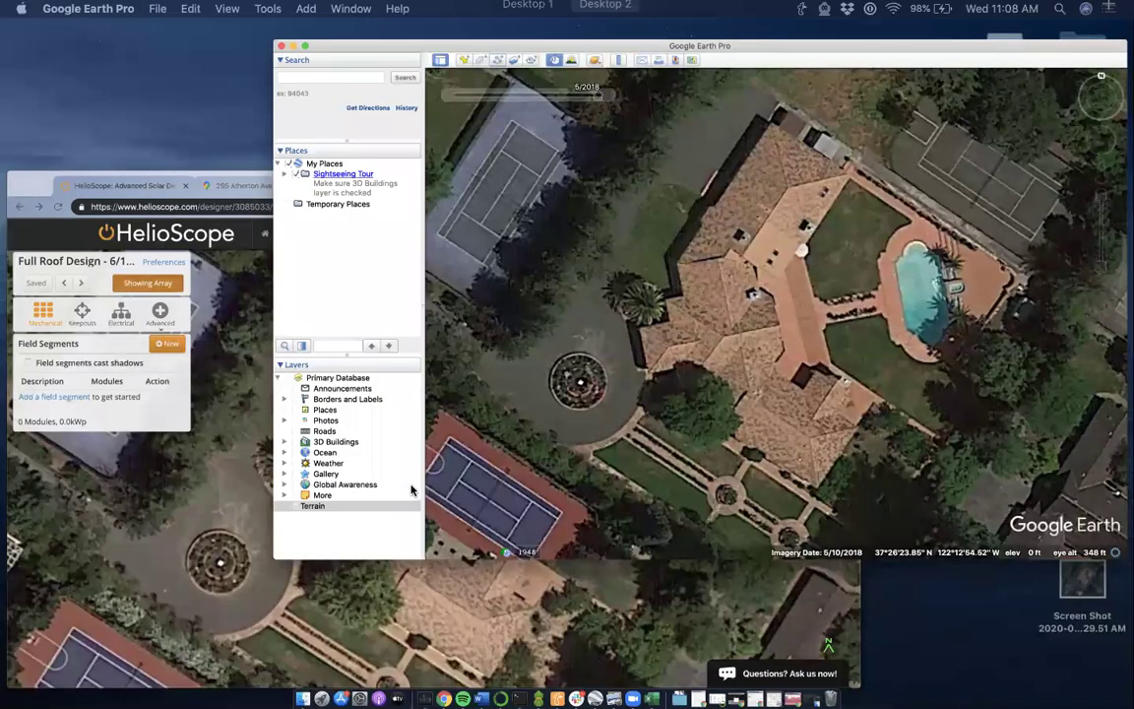
key(ctrl+Up)
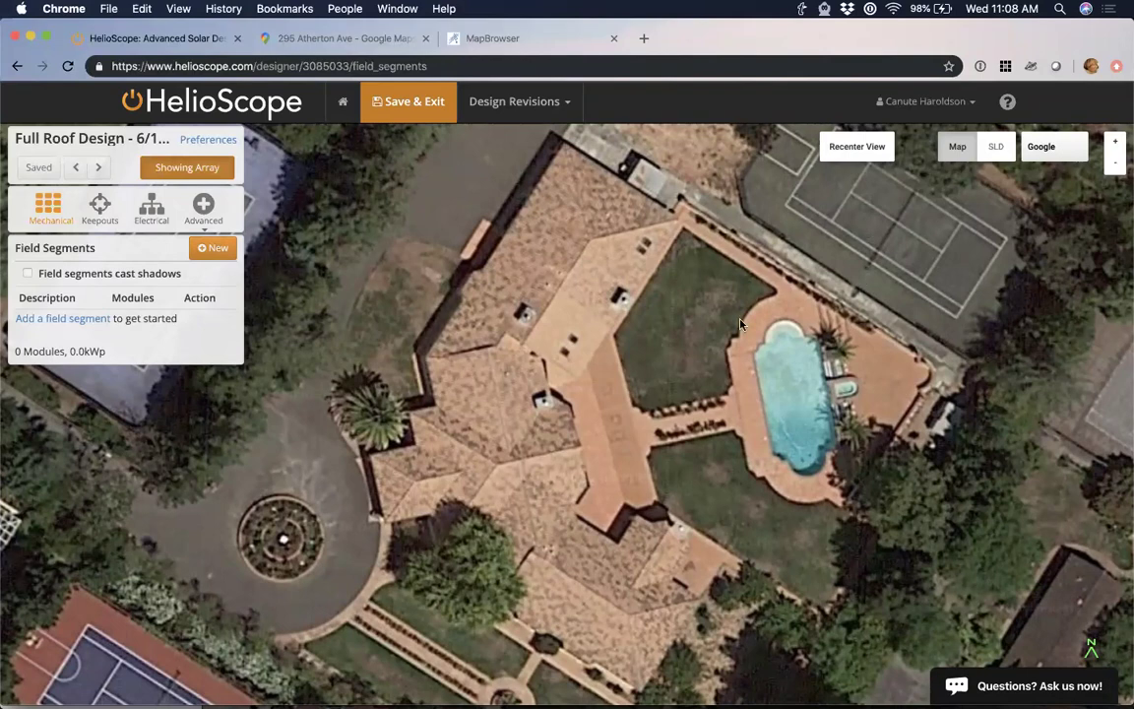
key(ctrl+Up)
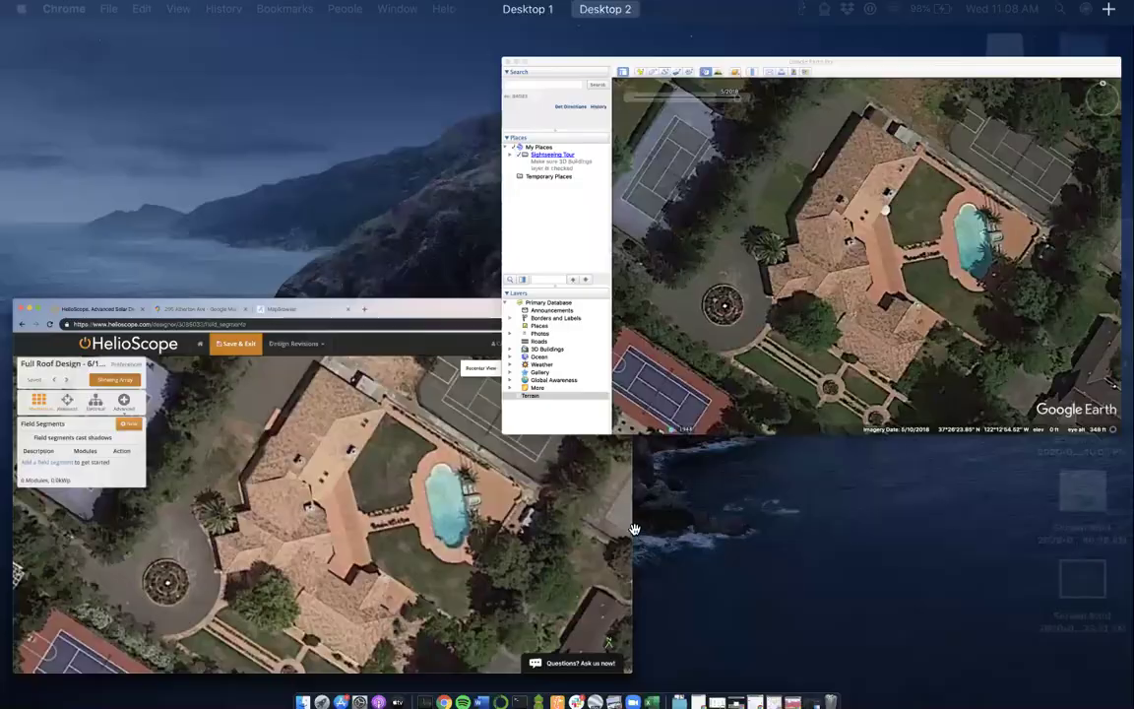
click(635, 524)
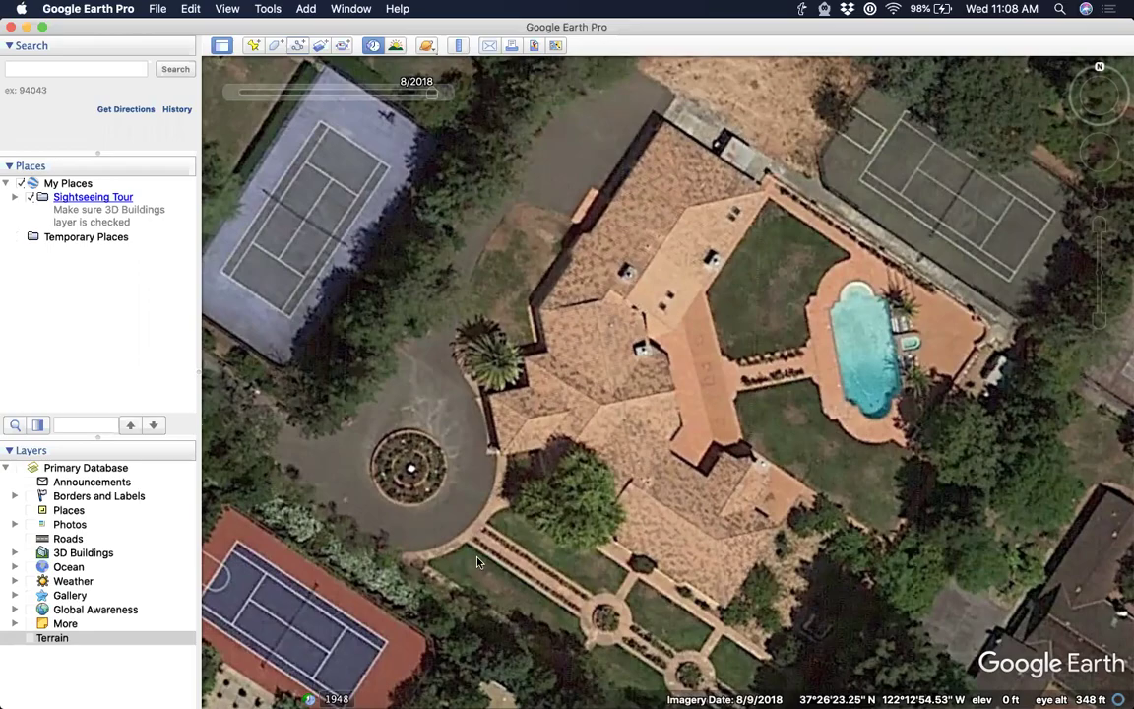
Switch back to HelioScope and show the EPSG2227_Date2019 image overlay on the design map.
key(ctrl+Up)
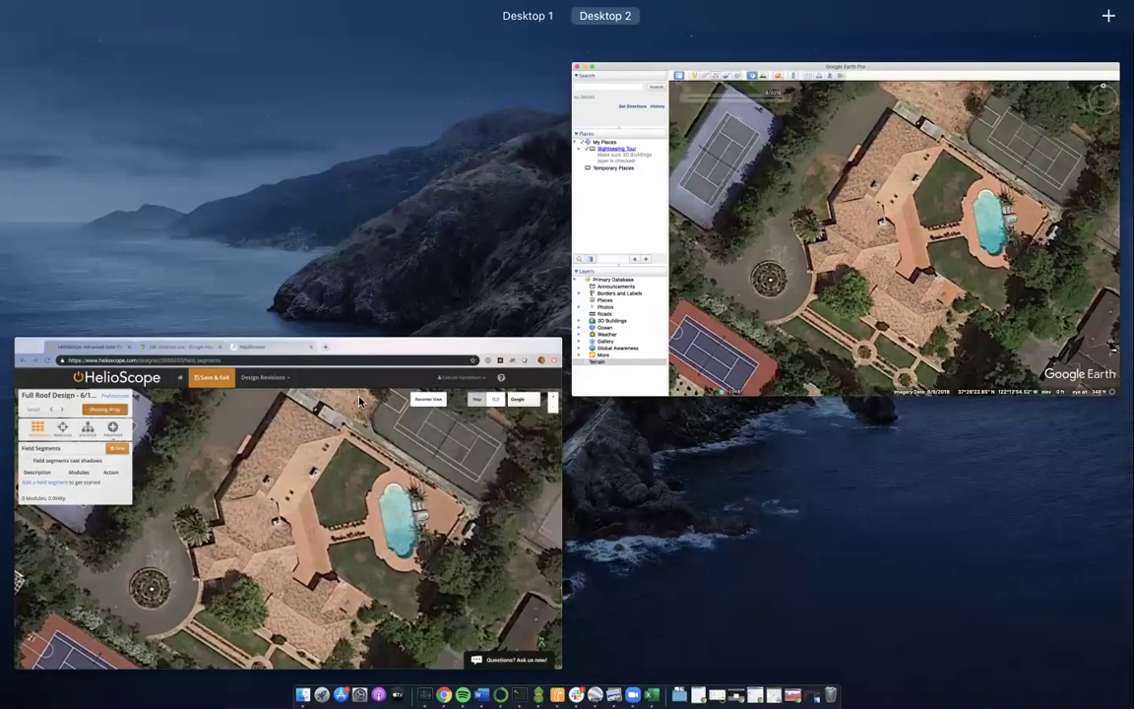
click(323, 356)
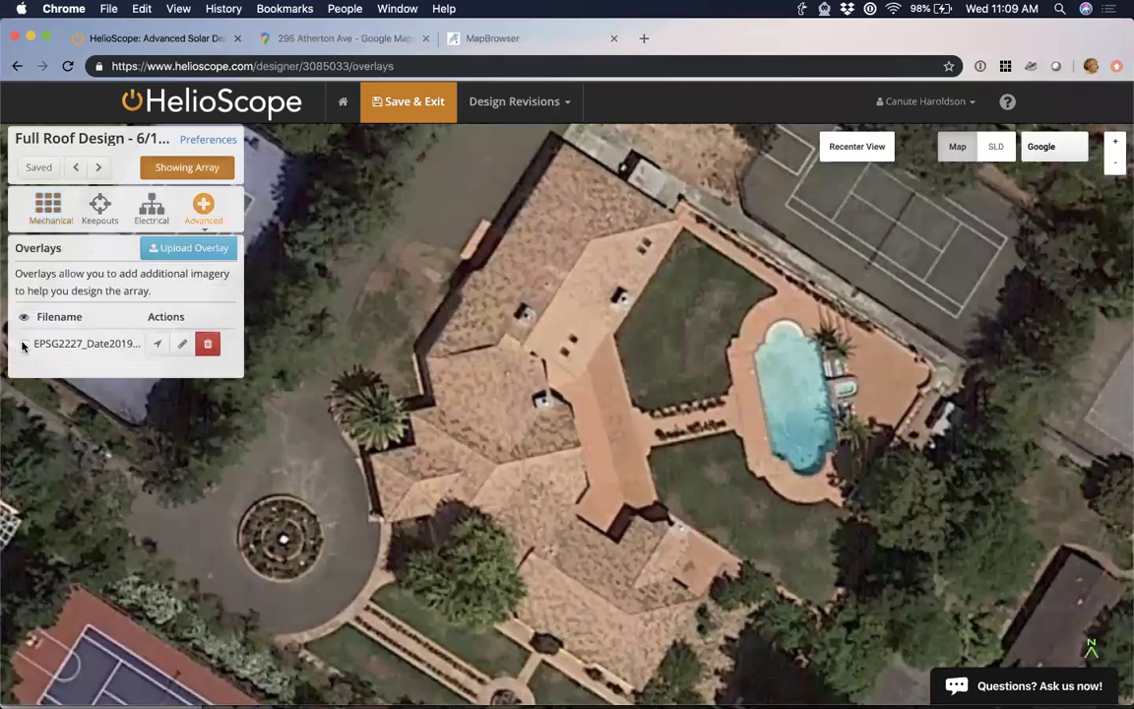
click(24, 343)
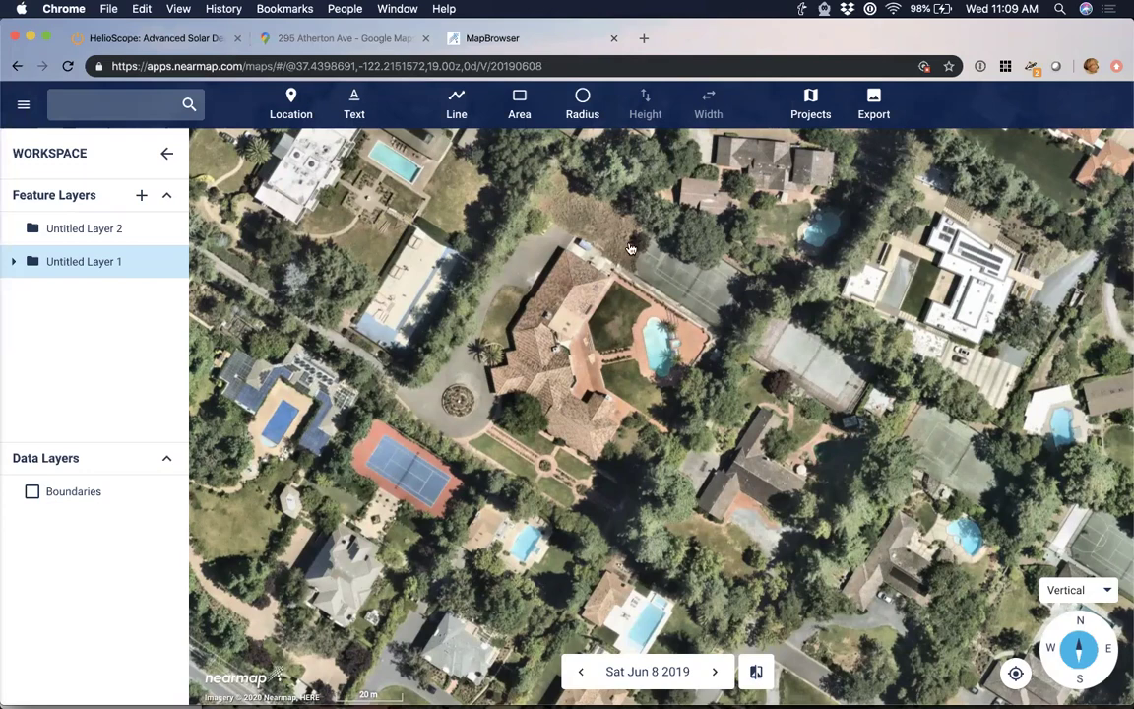
Return from Nearmap to the HelioScope design, cancel renaming it, and examine the roof detail in the overlay image.
key(super+1)
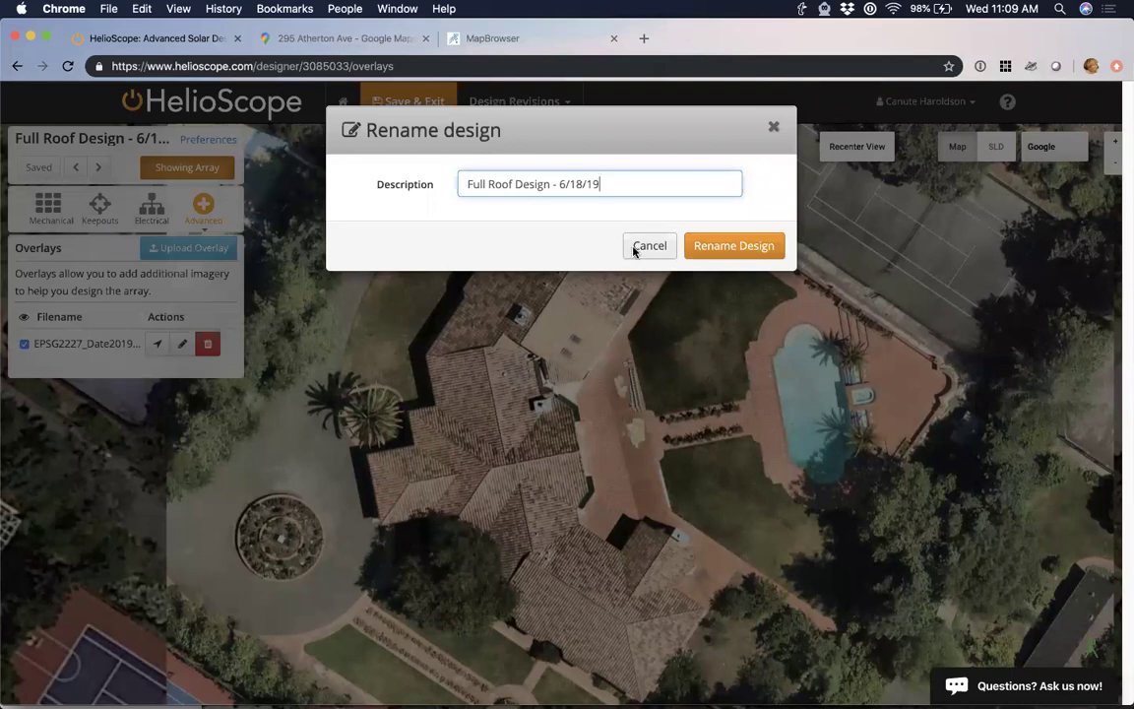
click(634, 251)
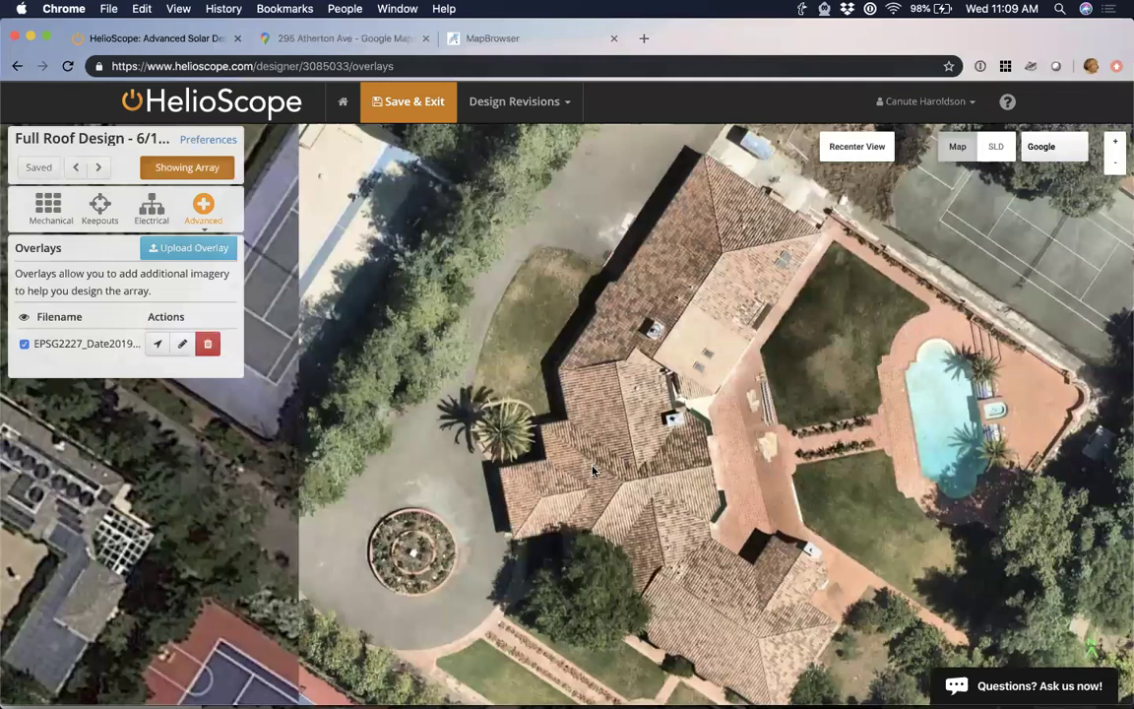
scroll(590, 471, up, 1)
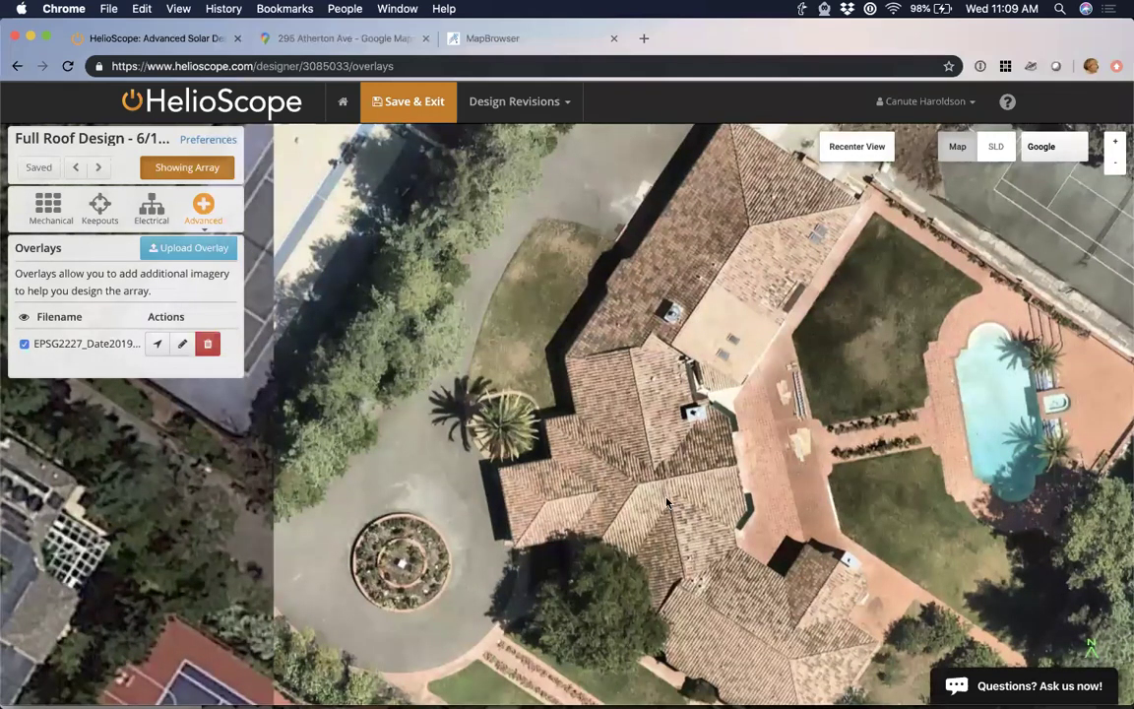
scroll(600, 467, up, 1)
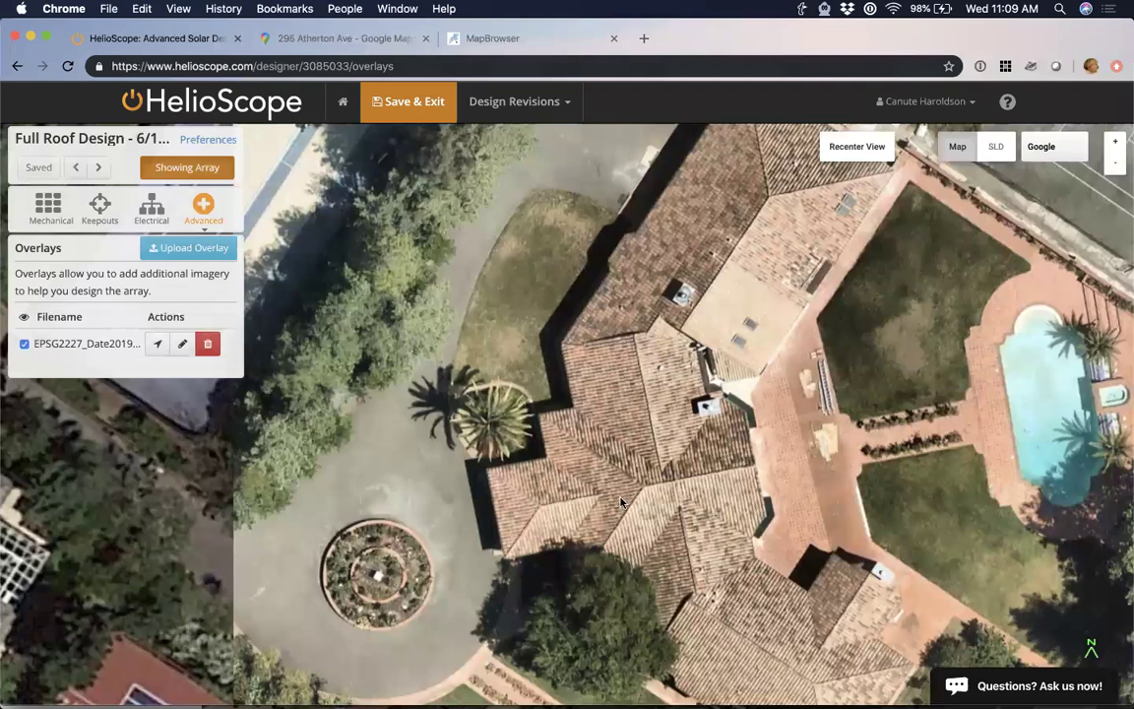
scroll(621, 502, down, 2)
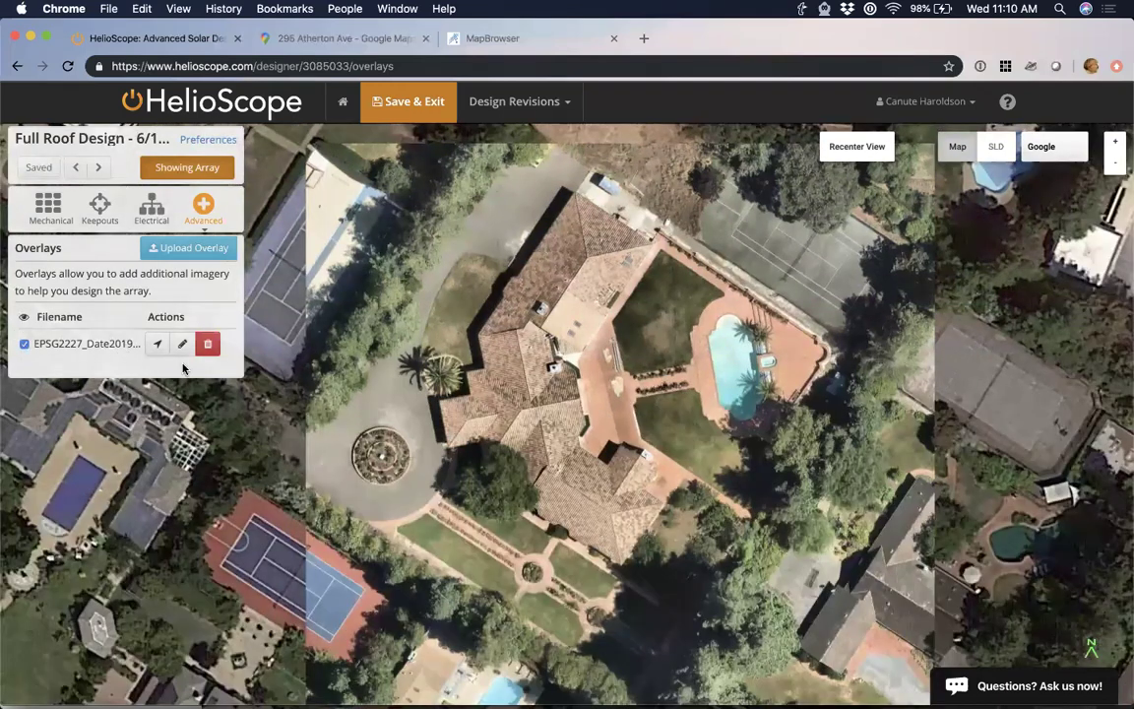
Open the overlay for editing, fade its opacity to 17% and 63% to compare it with the base map, and restore 100%.
click(186, 345)
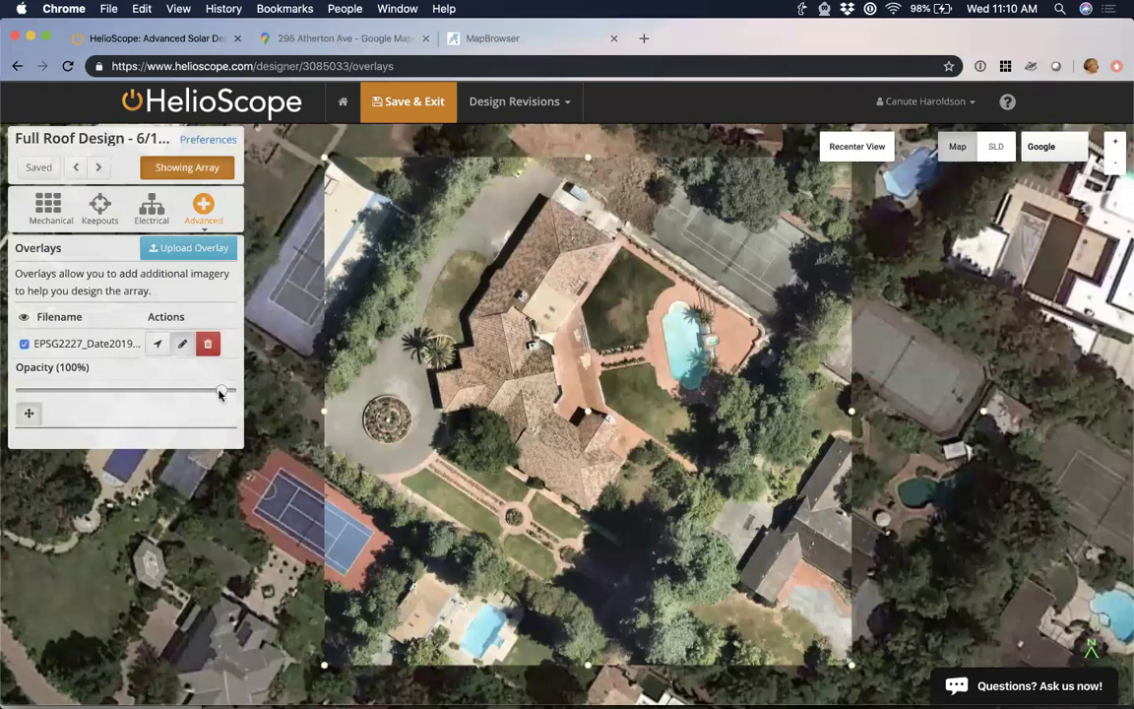
drag(221, 390, 29, 412)
drag(165, 421, 87, 418)
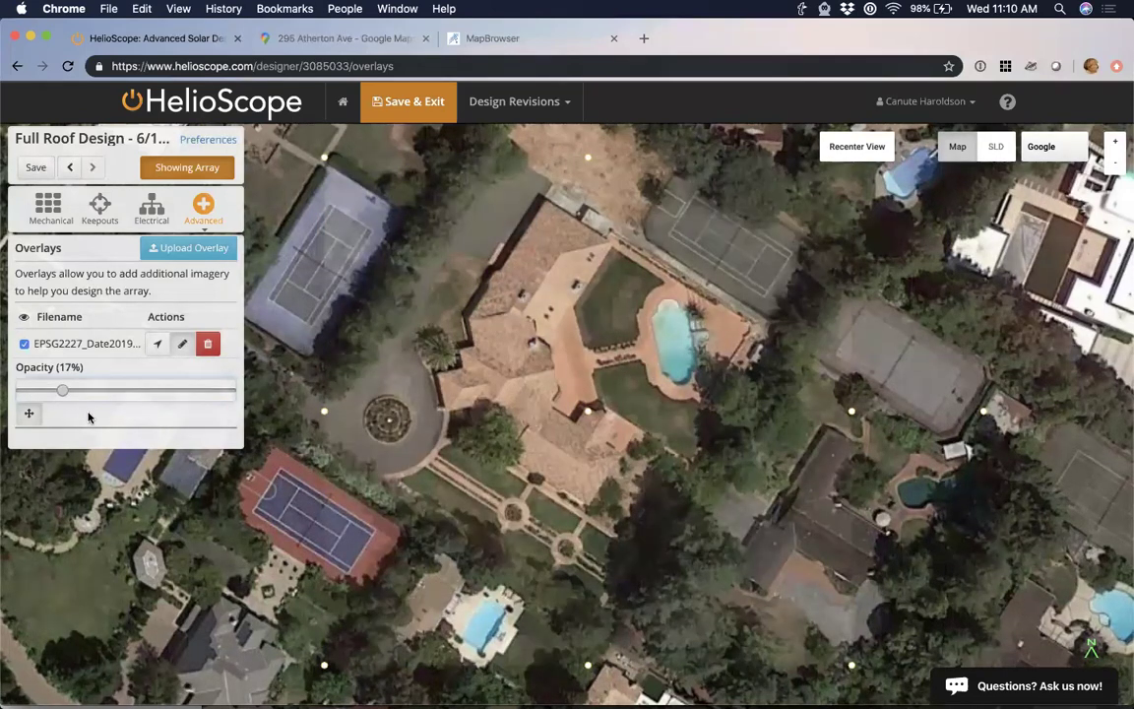
drag(187, 391, 150, 391)
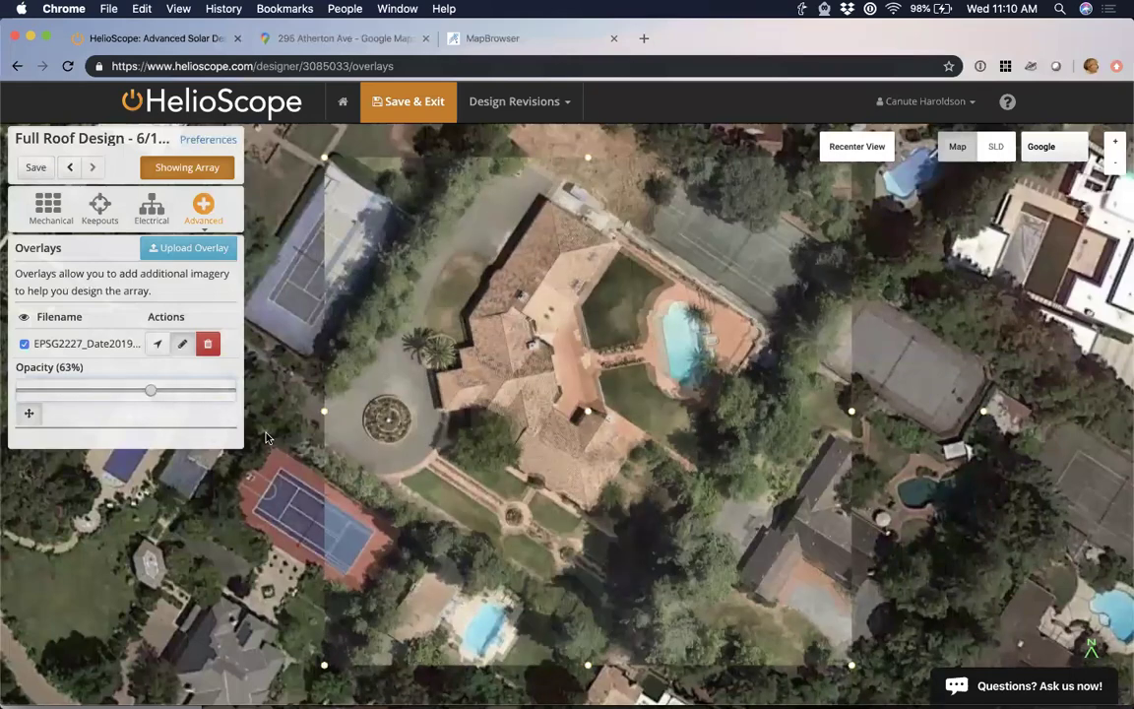
drag(150, 391, 236, 392)
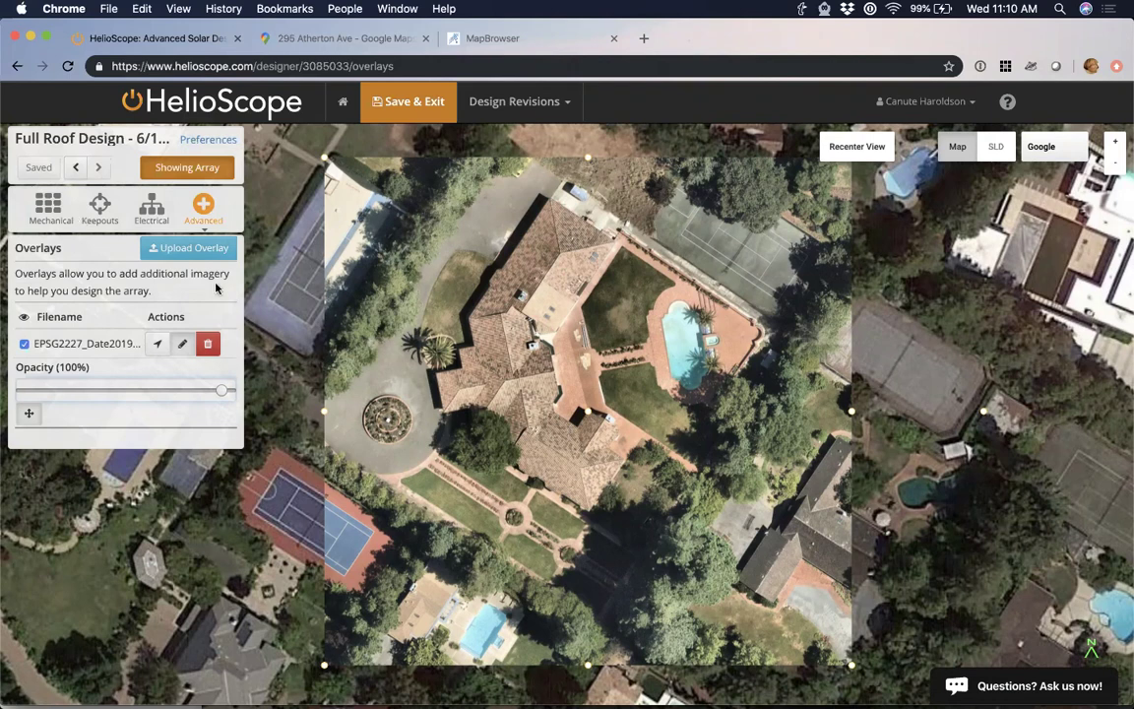
Draw a keepout line about 81 ft long along the tennis court's sideline to measure it, and delete that keepout.
scroll(661, 344, up, 2)
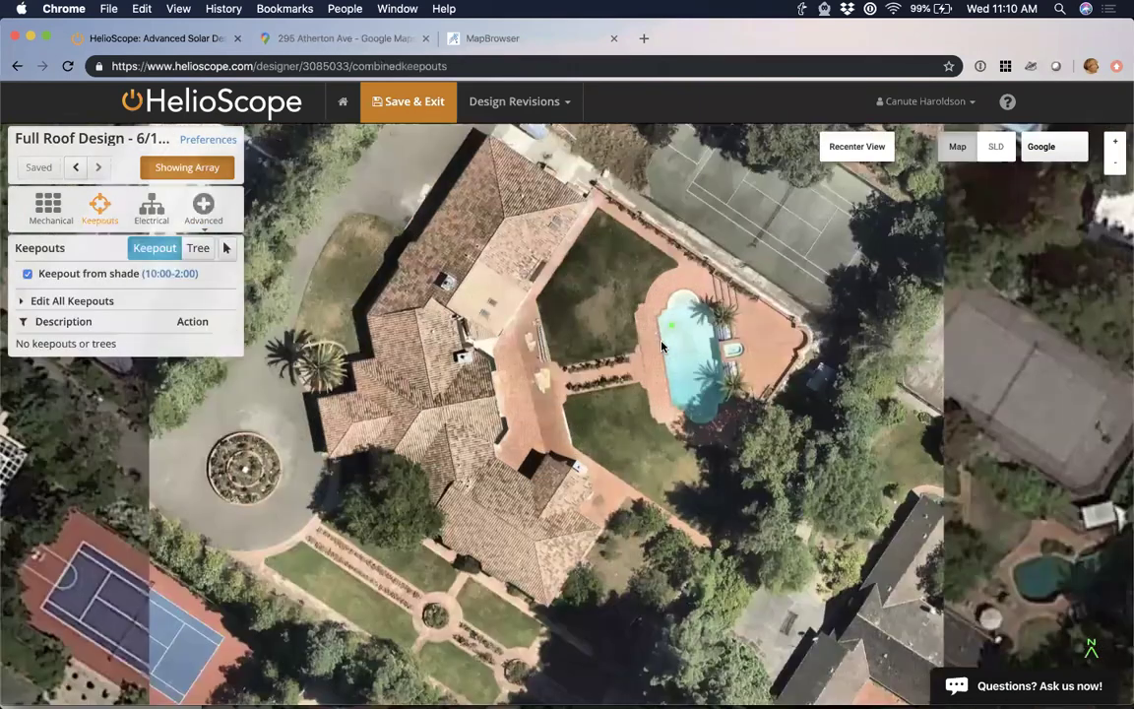
click(832, 293)
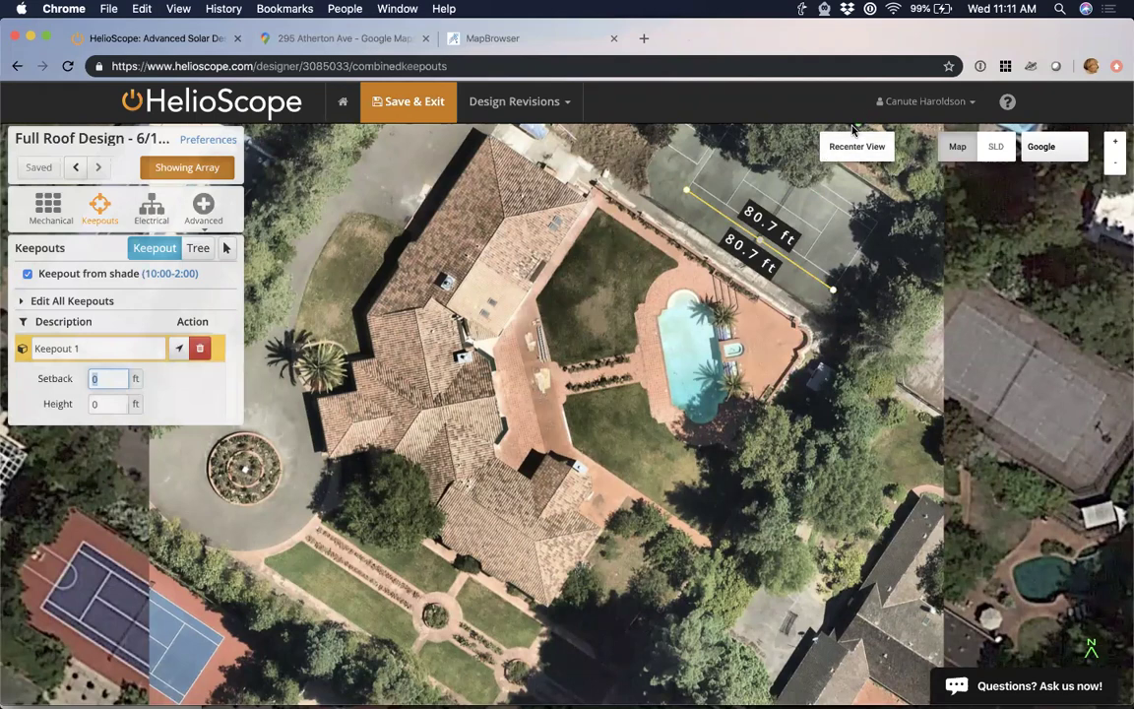
mouse_move(566, 701)
click(201, 357)
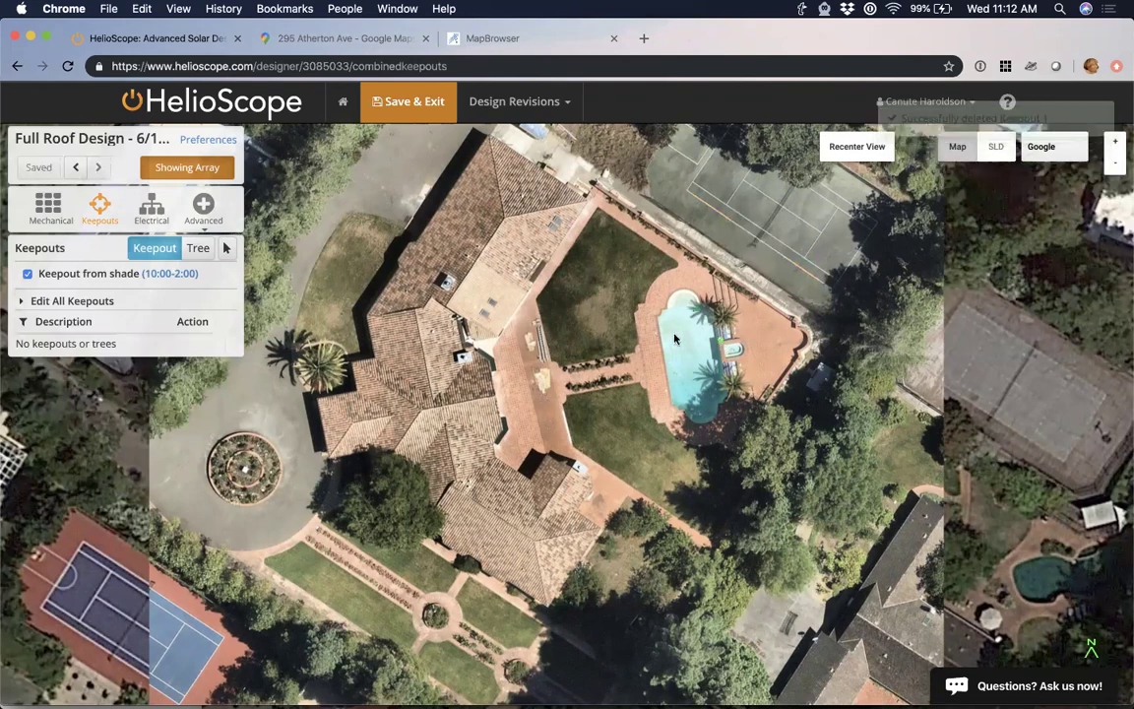
Draw a keepout line about 11.5 ft long along the tennis court's net, ending near the sideline by the pool.
click(650, 379)
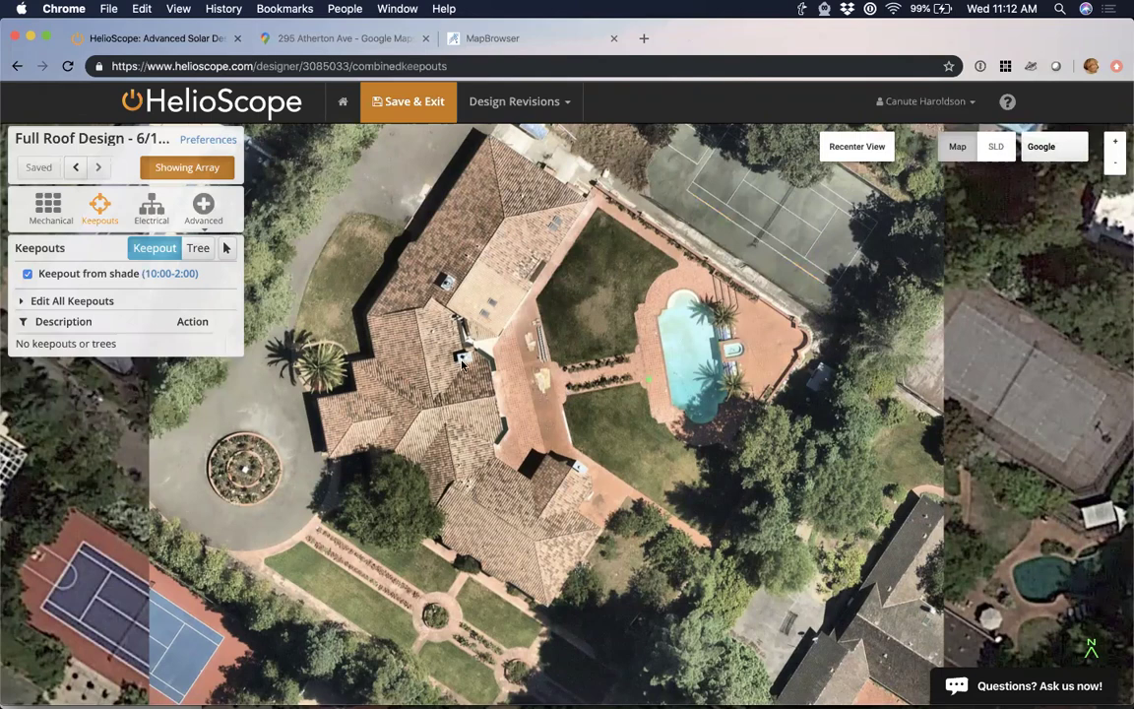
scroll(462, 363, up, 2)
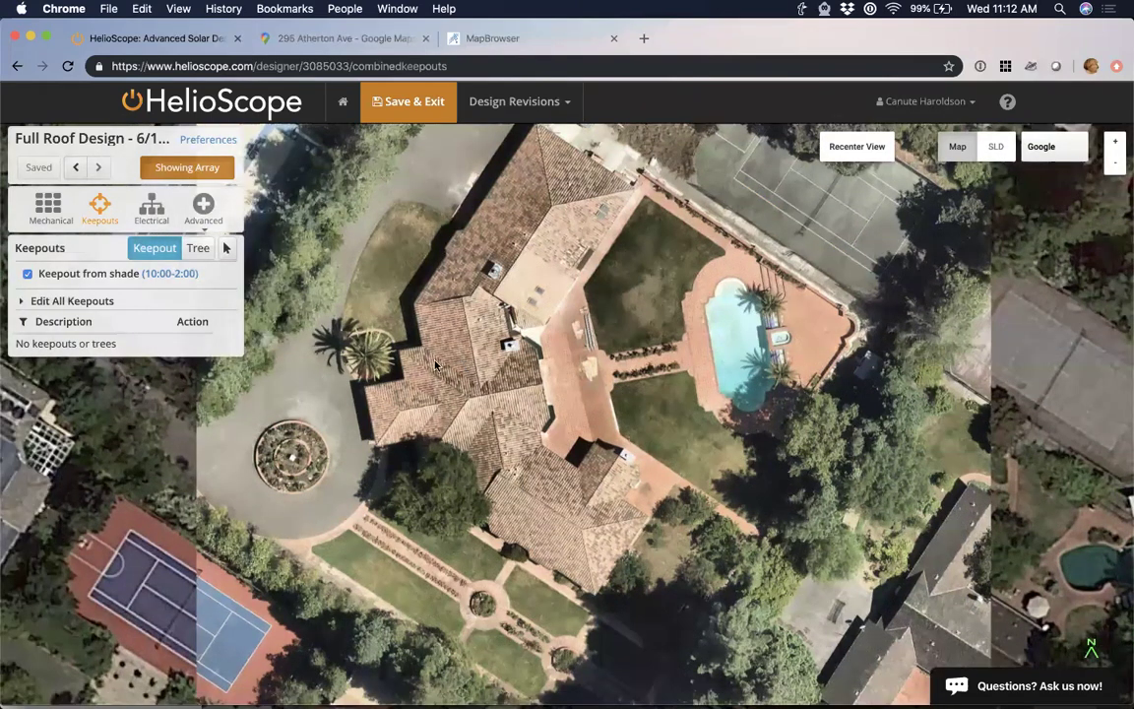
scroll(436, 365, up, 5)
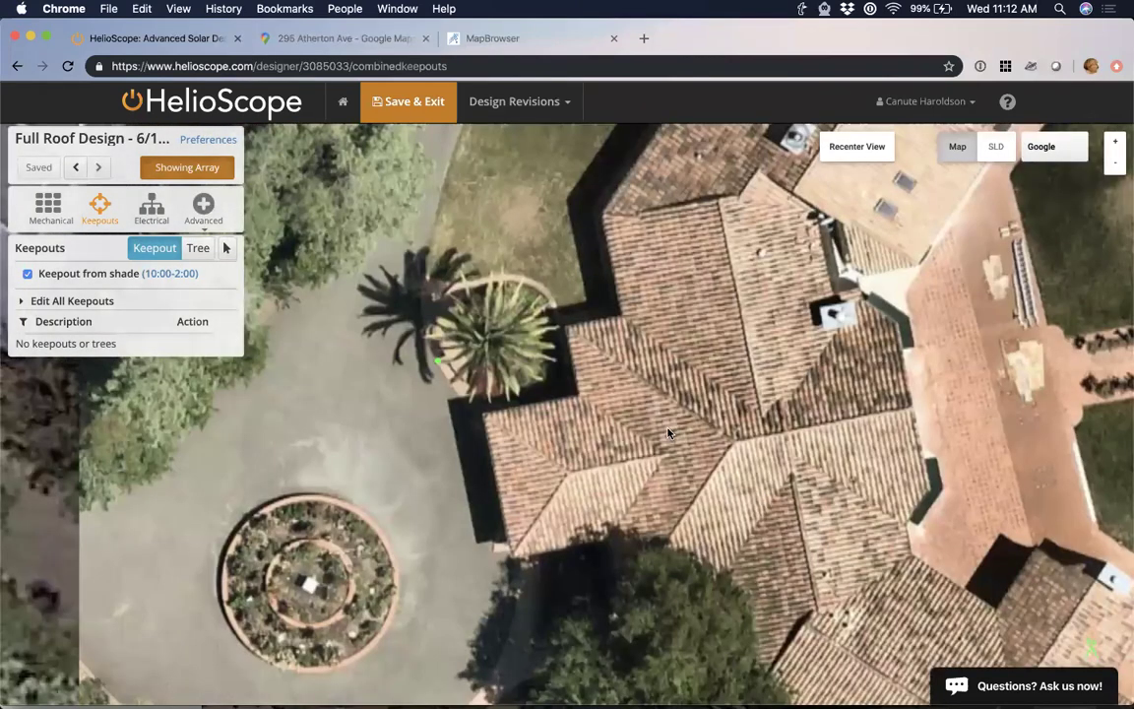
scroll(575, 363, down, 3)
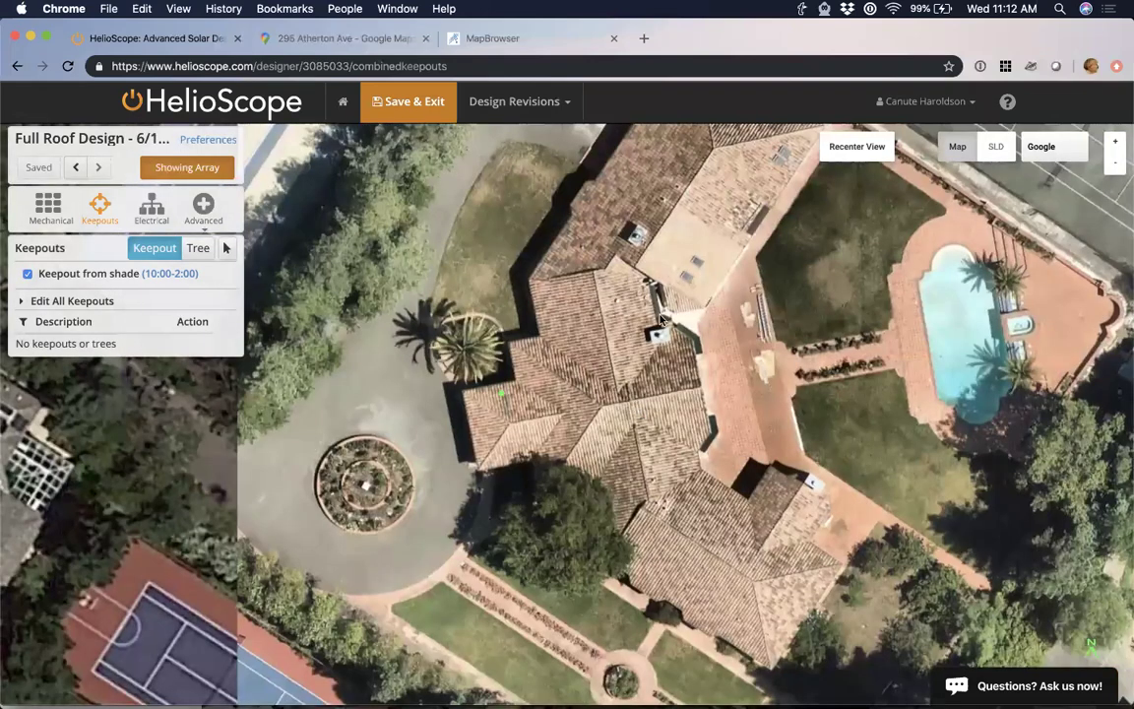
scroll(677, 472, down, 1)
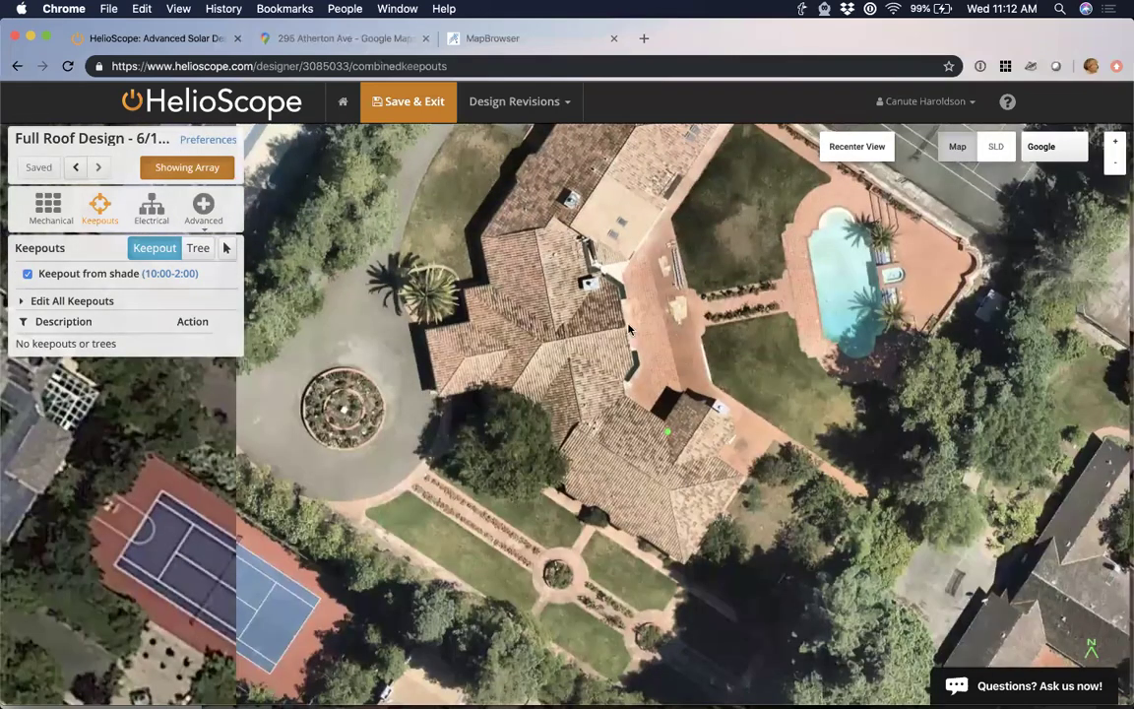
drag(775, 486, 764, 321)
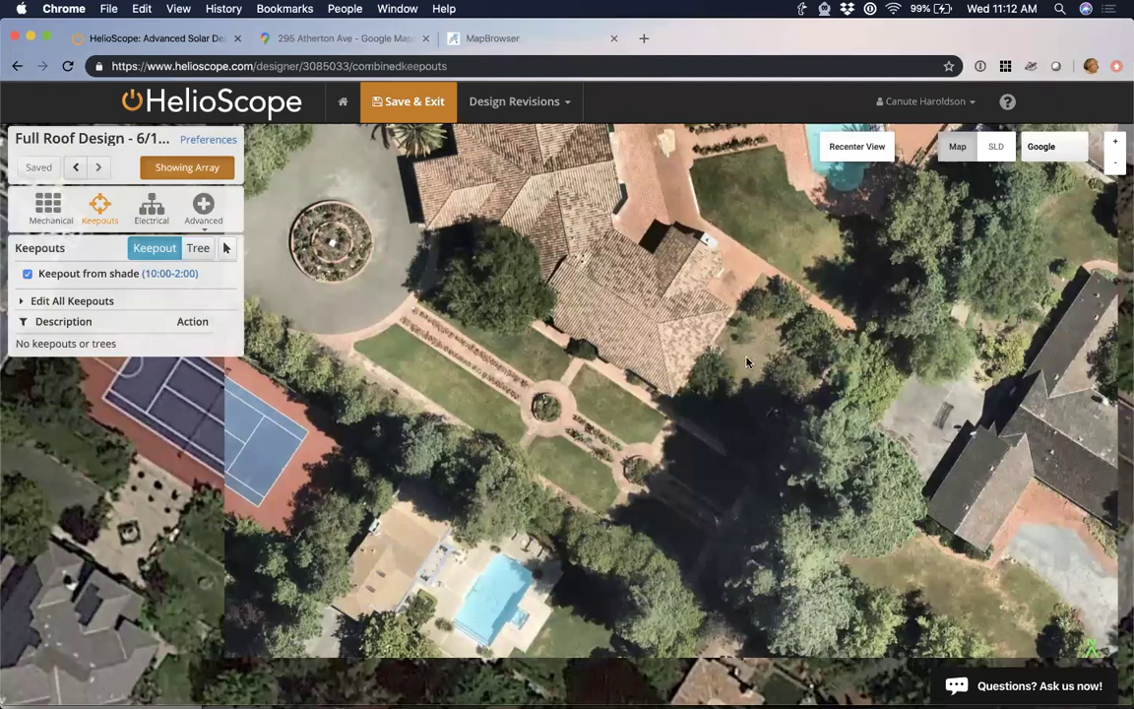
scroll(745, 367, up, 3)
click(798, 284)
click(817, 422)
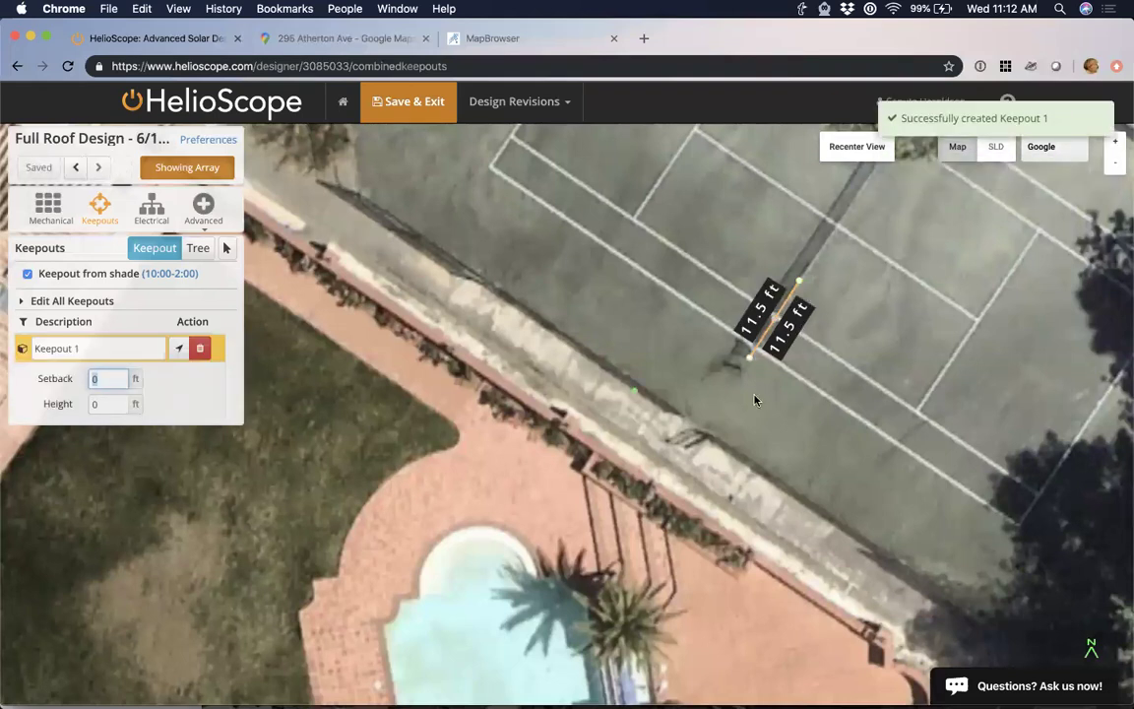
Delete the measuring keepout on the tennis court's net.
scroll(755, 399, up, 1)
scroll(768, 428, up, 2)
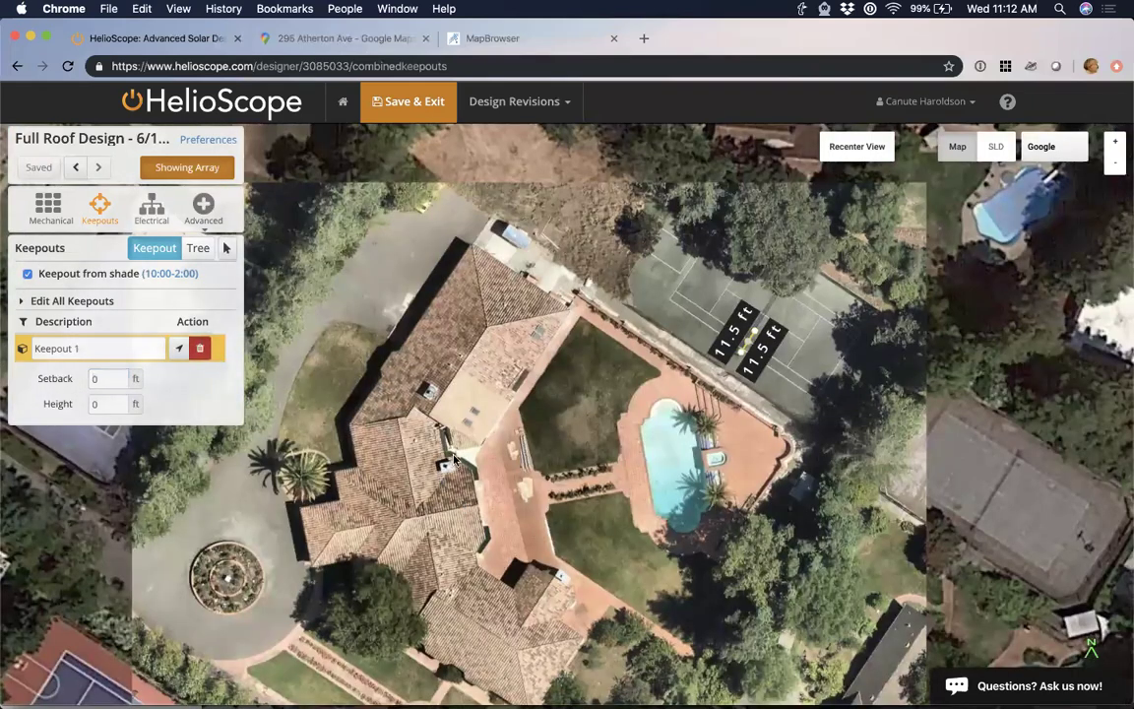
key(Delete)
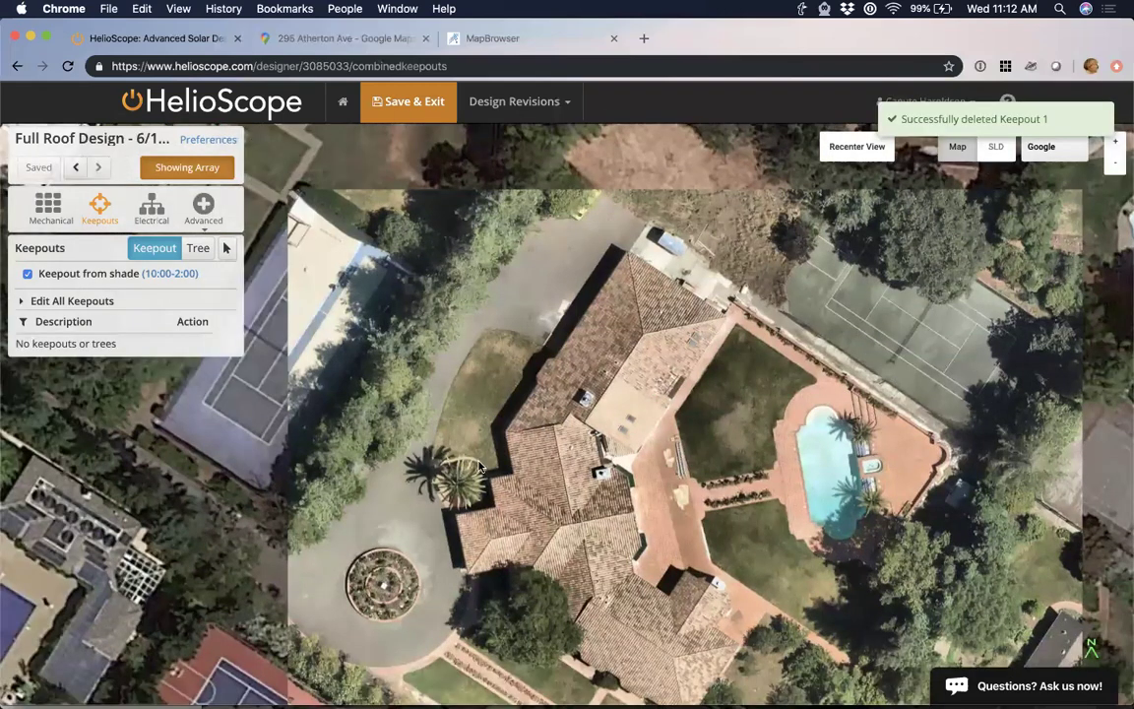
Draw a small keepout about 1.5 to 2 ft per side at the centre of the driveway palm and set its height to 60 ft.
scroll(472, 475, up, 2)
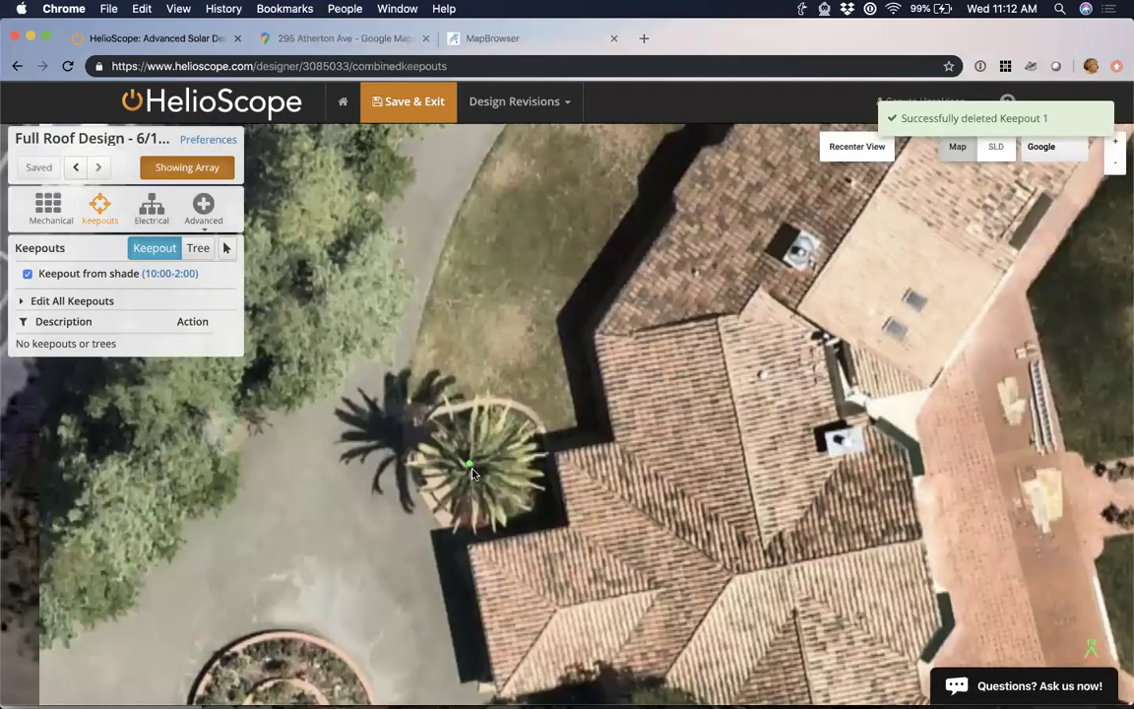
drag(433, 429, 510, 488)
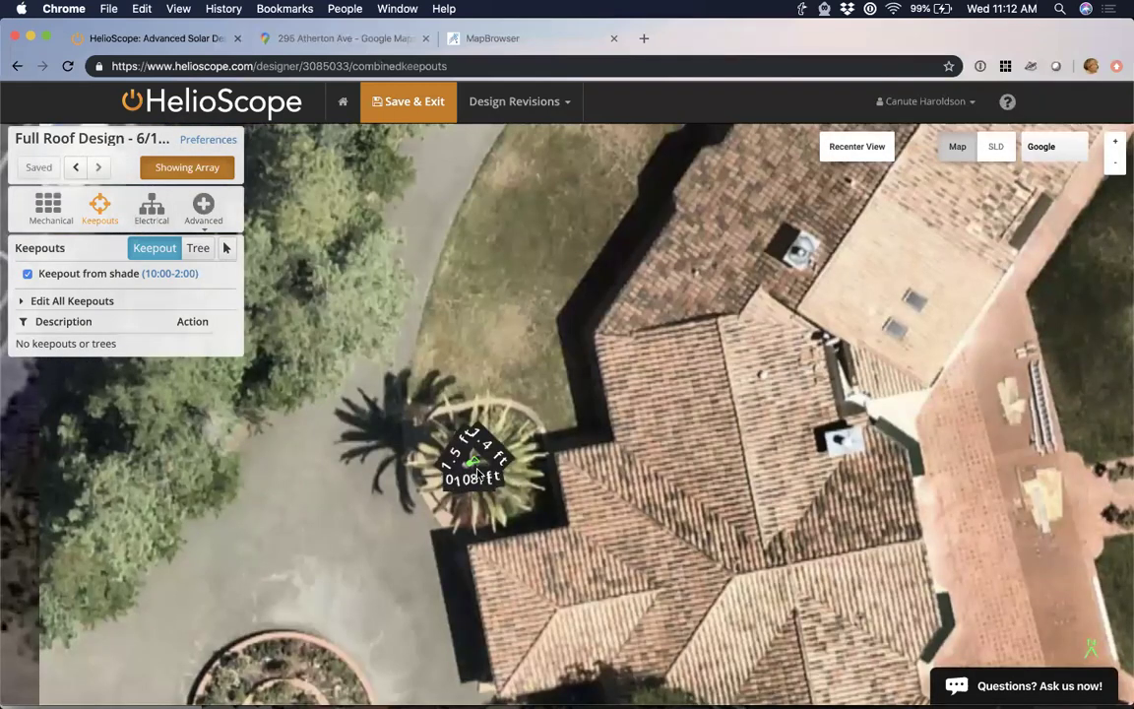
click(440, 440)
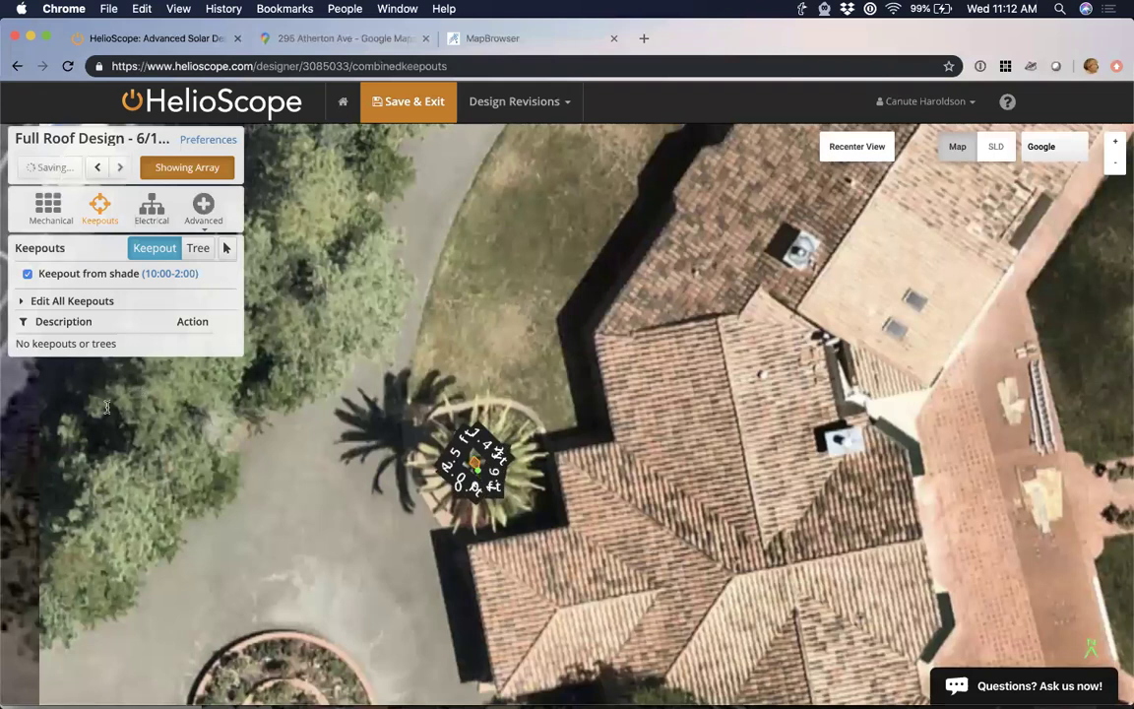
key(Tab)
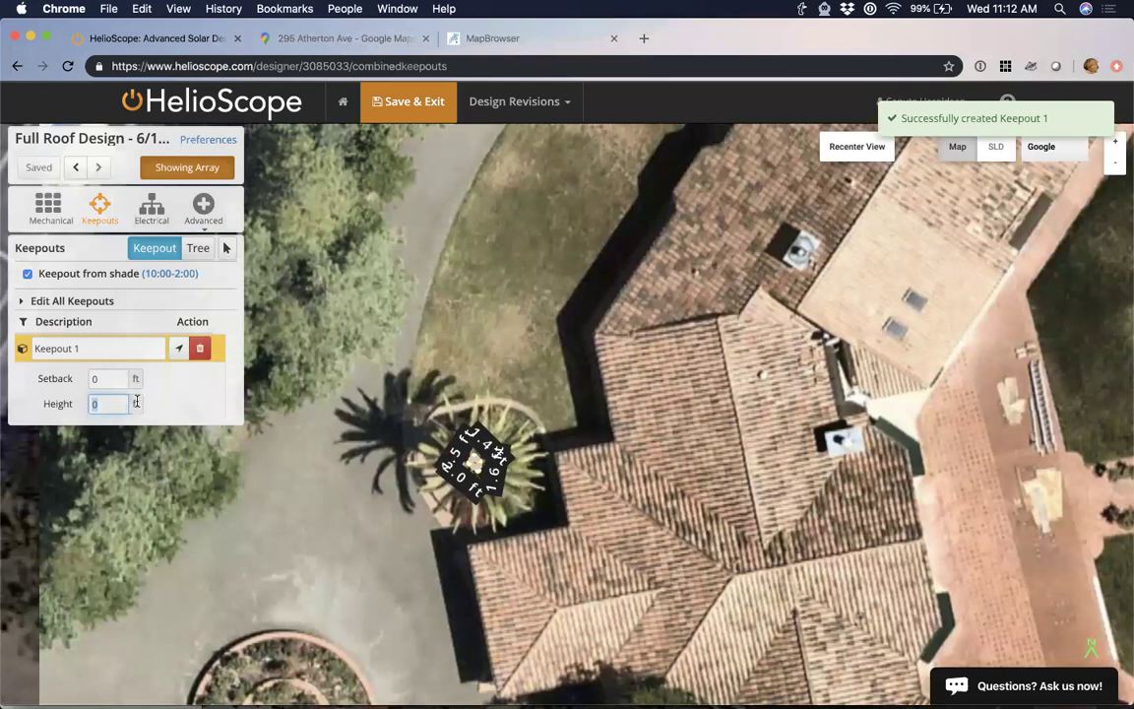
text(60)
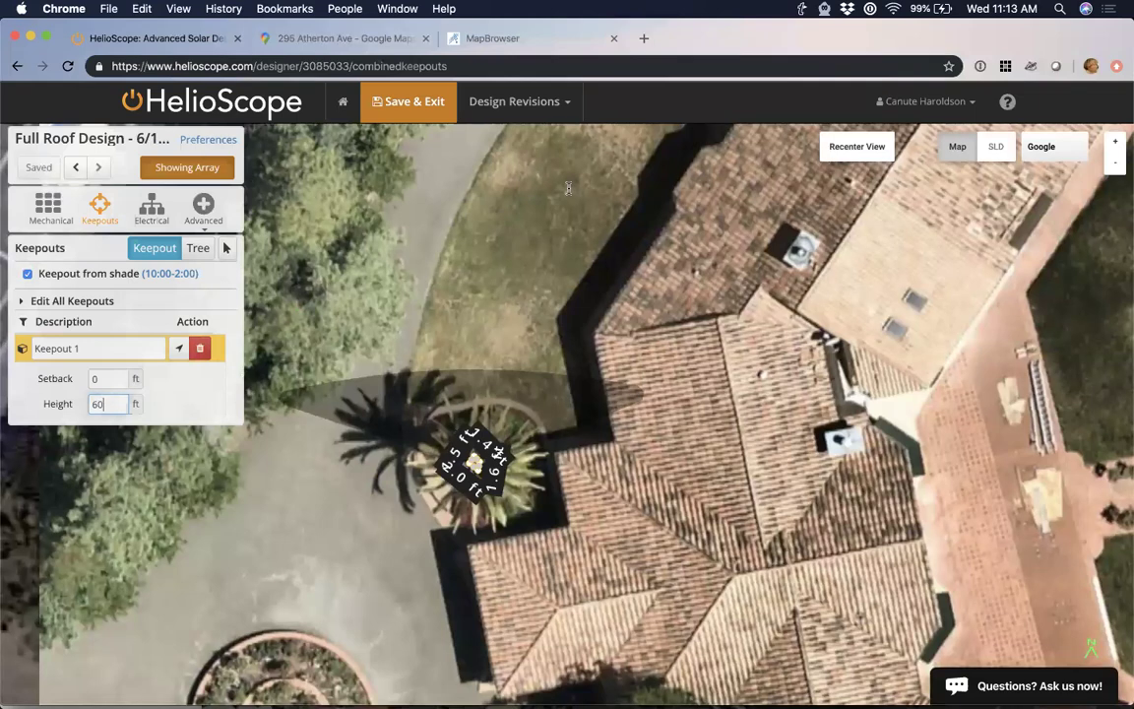
Set the date for the shade-based keepout window to 2019-06-18.
click(148, 140)
click(169, 253)
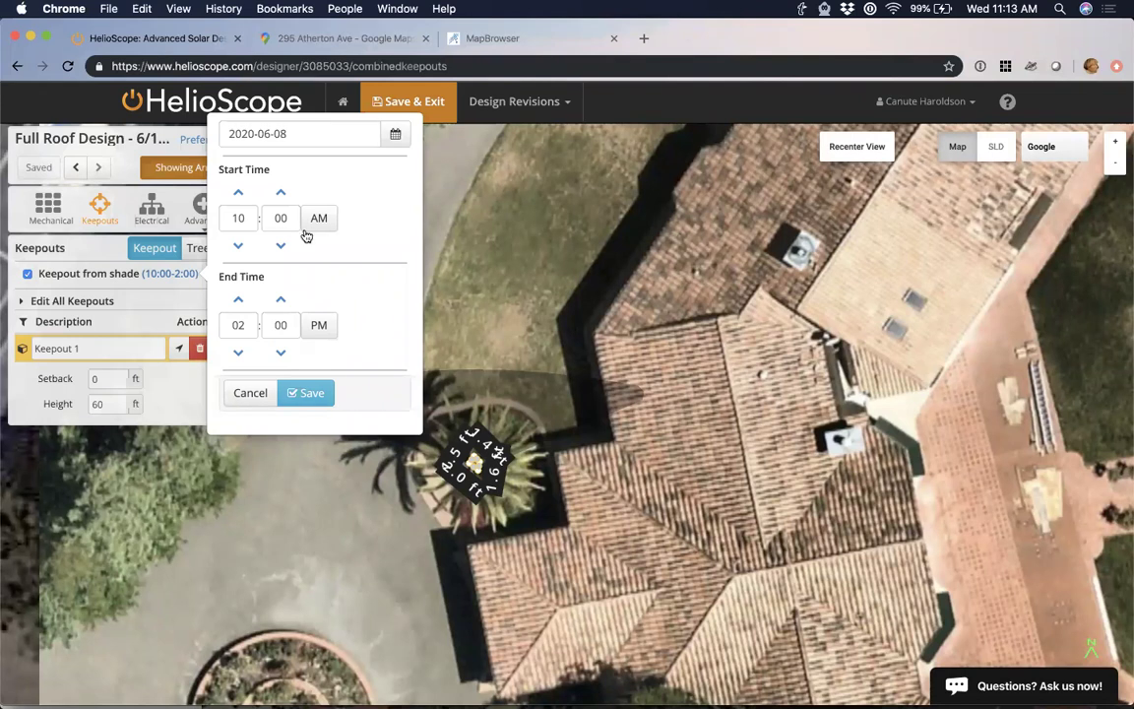
click(239, 174)
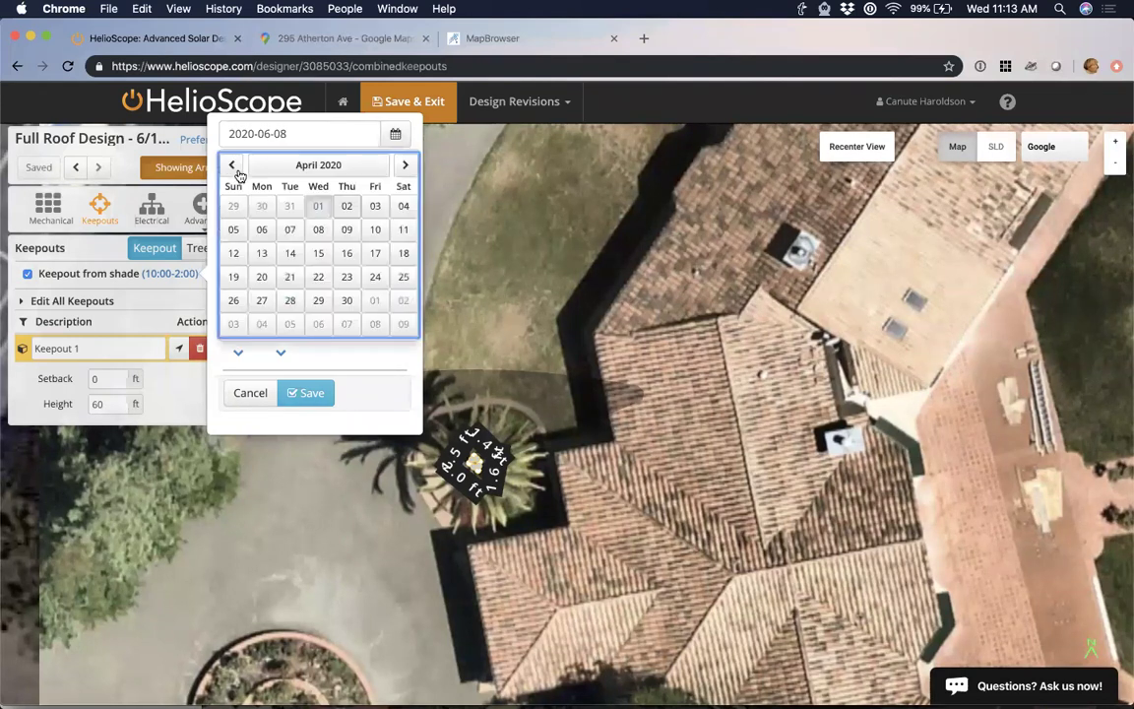
click(234, 169)
click(232, 166)
click(232, 165)
click(232, 166)
click(232, 165)
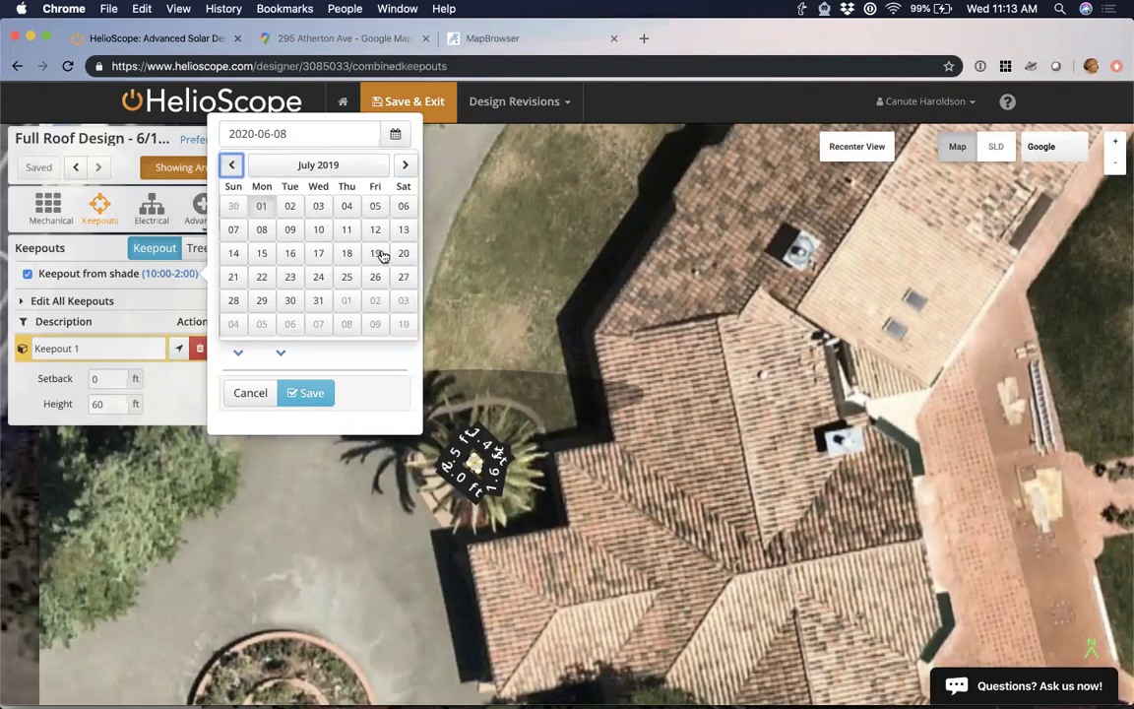
click(232, 166)
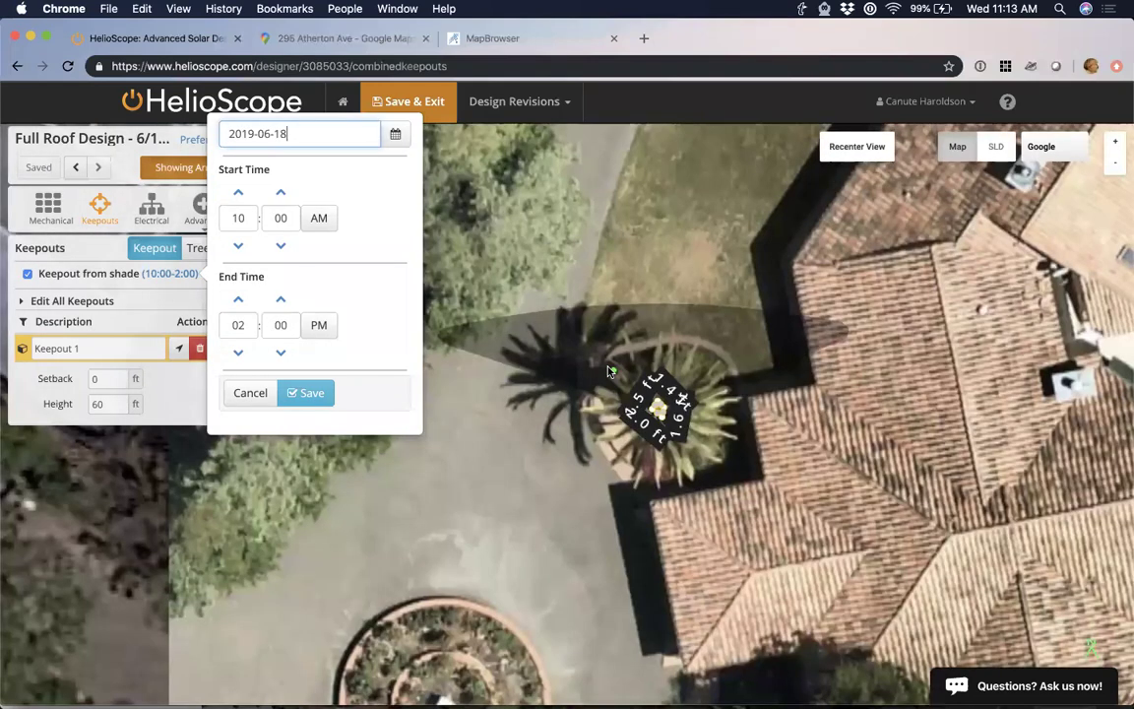
Set the shade window's end time to 10:00 AM and save the date and time settings.
scroll(607, 366, up, 2)
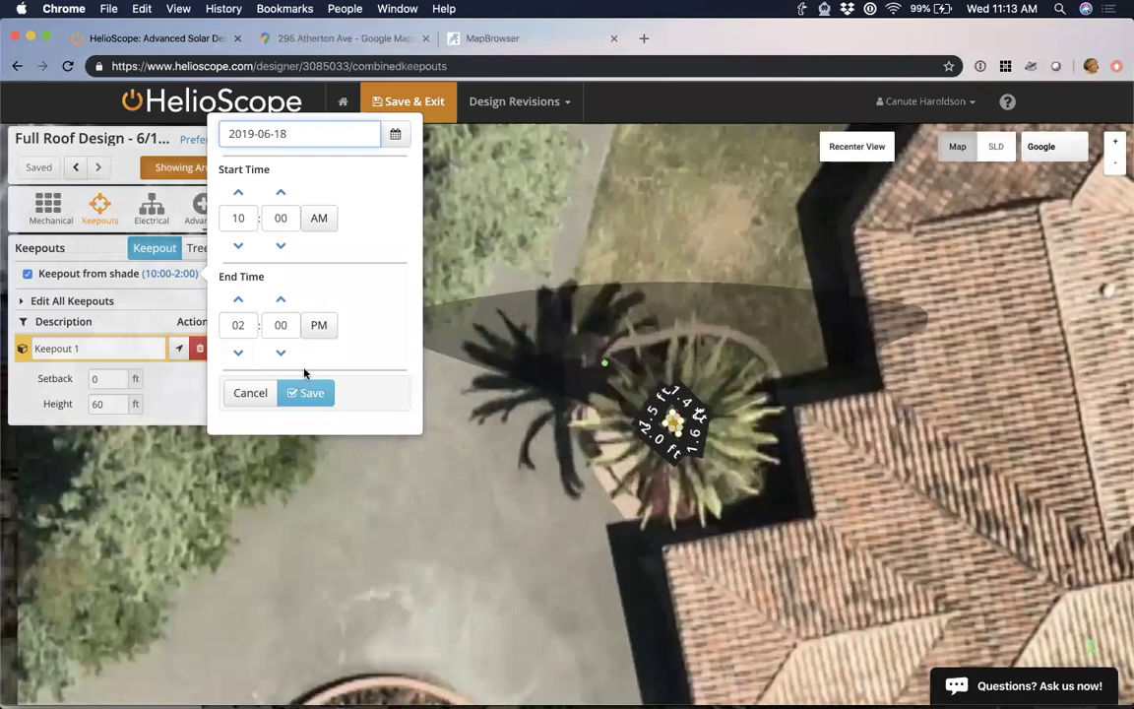
click(237, 358)
click(236, 359)
click(237, 359)
click(236, 359)
click(302, 394)
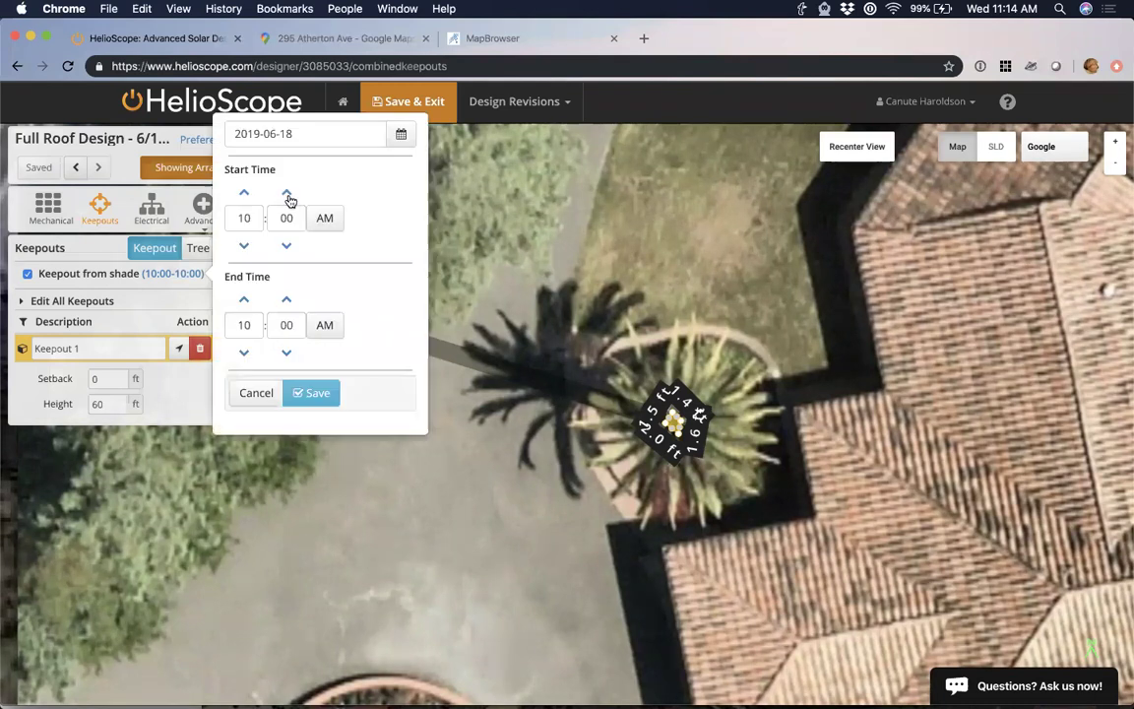
Try start and end times of 10:30 AM and 10:15 AM for the shade window to compare with the palm's shadow.
click(286, 193)
click(287, 193)
click(313, 394)
click(172, 272)
click(286, 352)
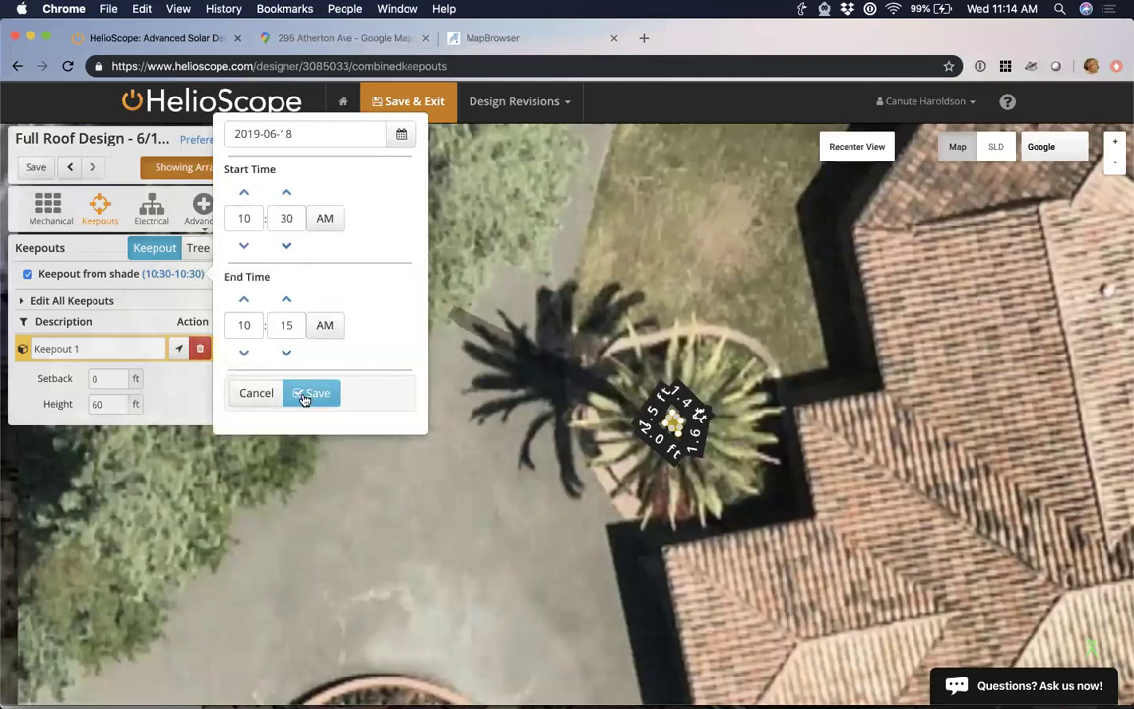
click(313, 393)
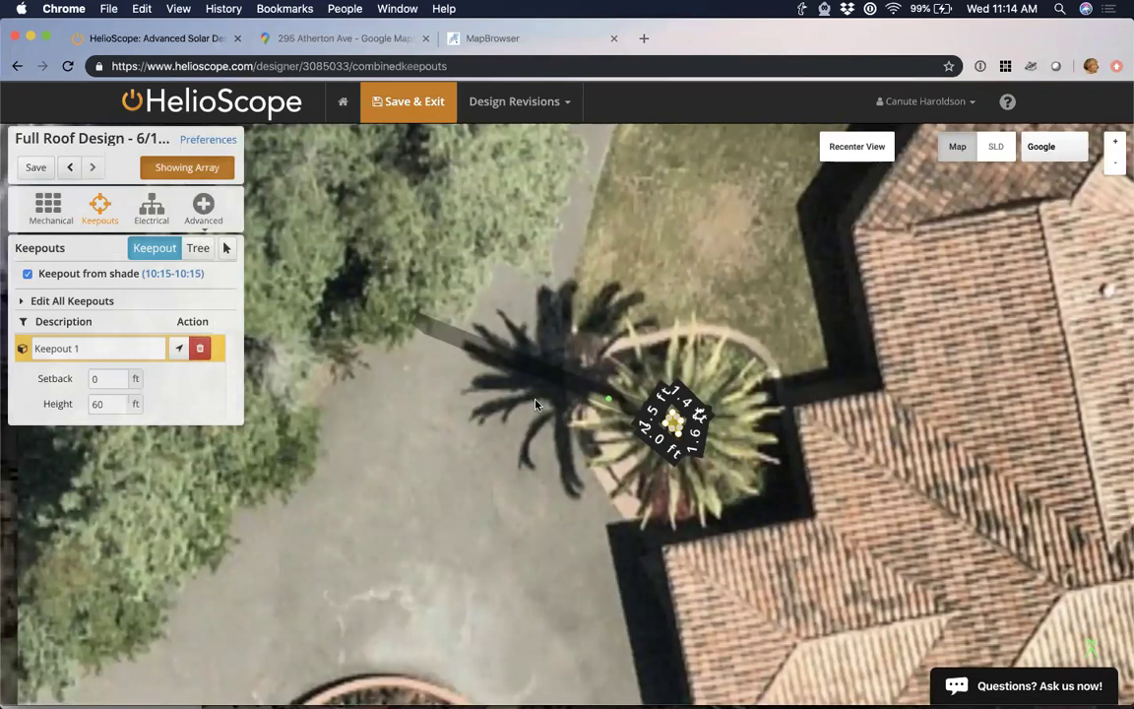
Set both the start and end times of the shade window to 10:18 AM.
click(173, 273)
double_click(289, 217)
text(18)
click(296, 325)
text(18)
key(Return)
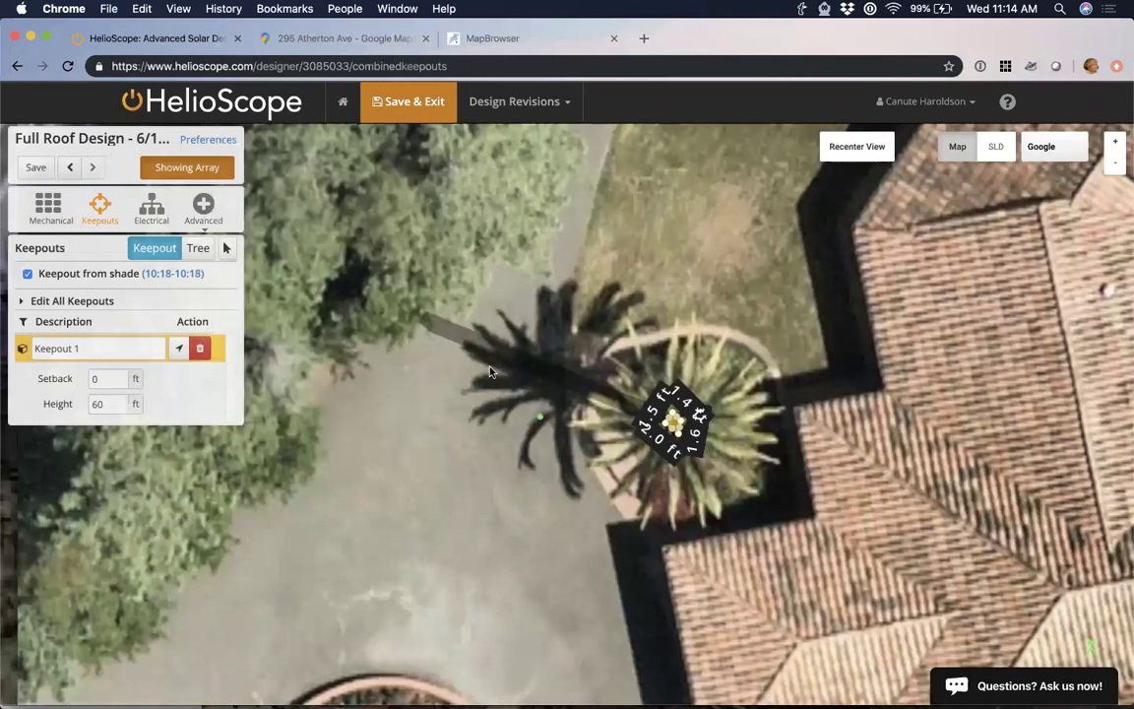
Compare the cast shade with the palm's shadow up close, and set both shade window times to 10:20 AM.
scroll(413, 334, up, 1)
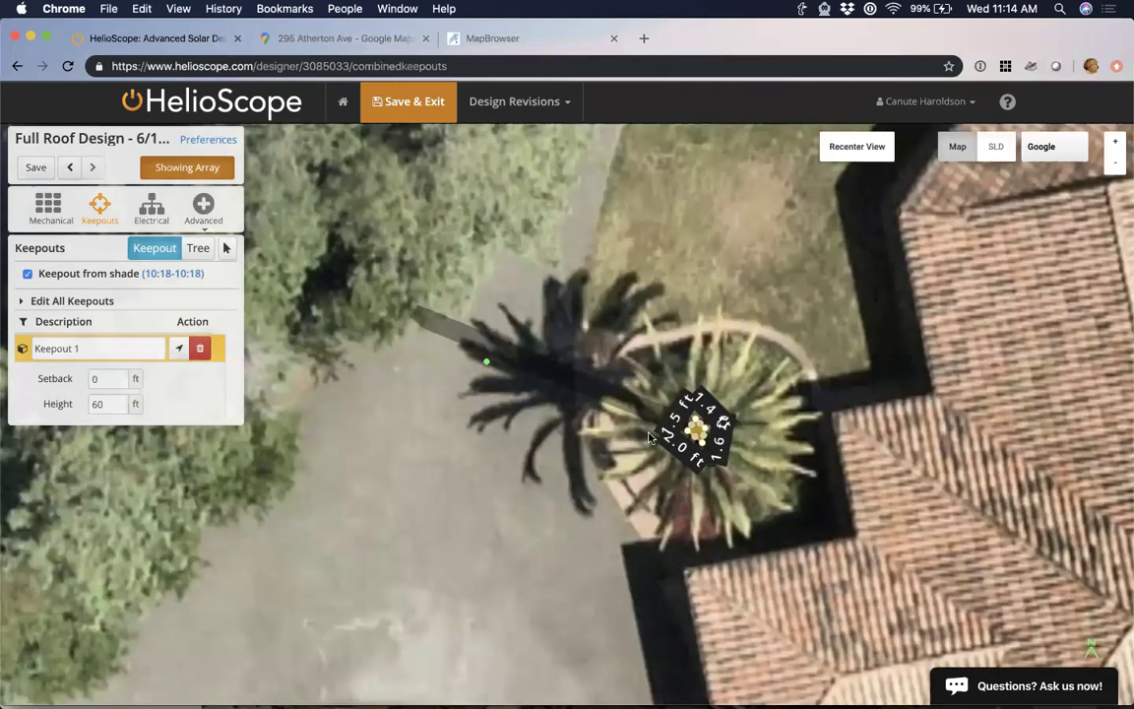
scroll(532, 399, up, 3)
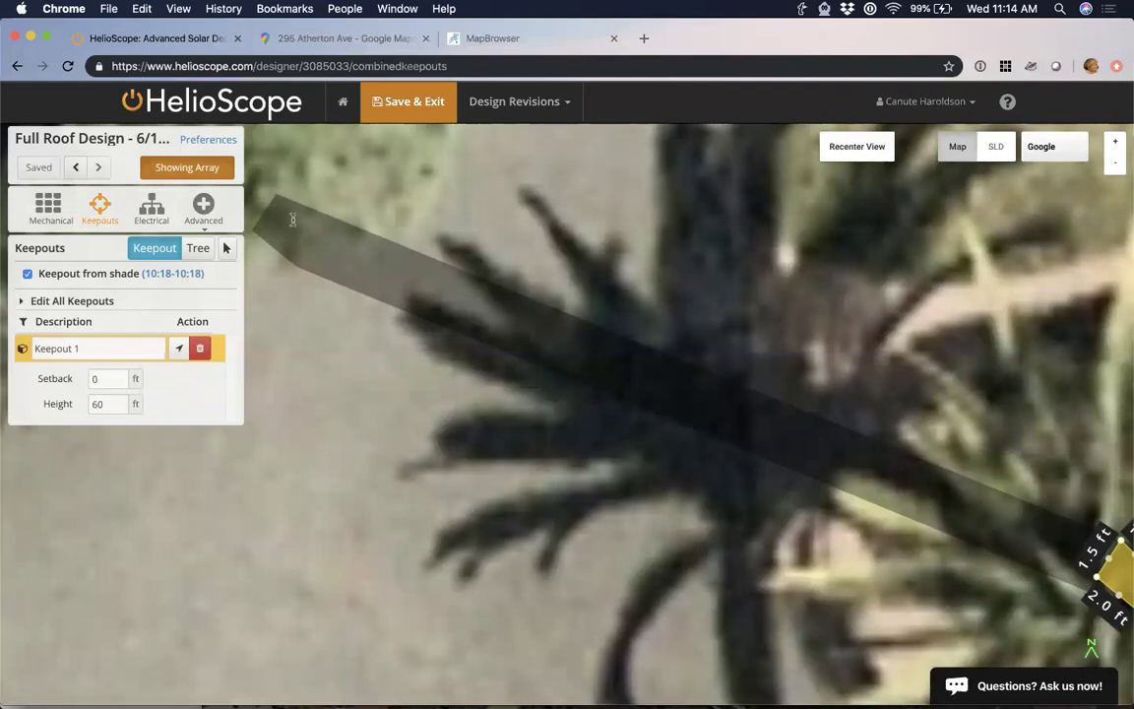
click(172, 272)
text(20)
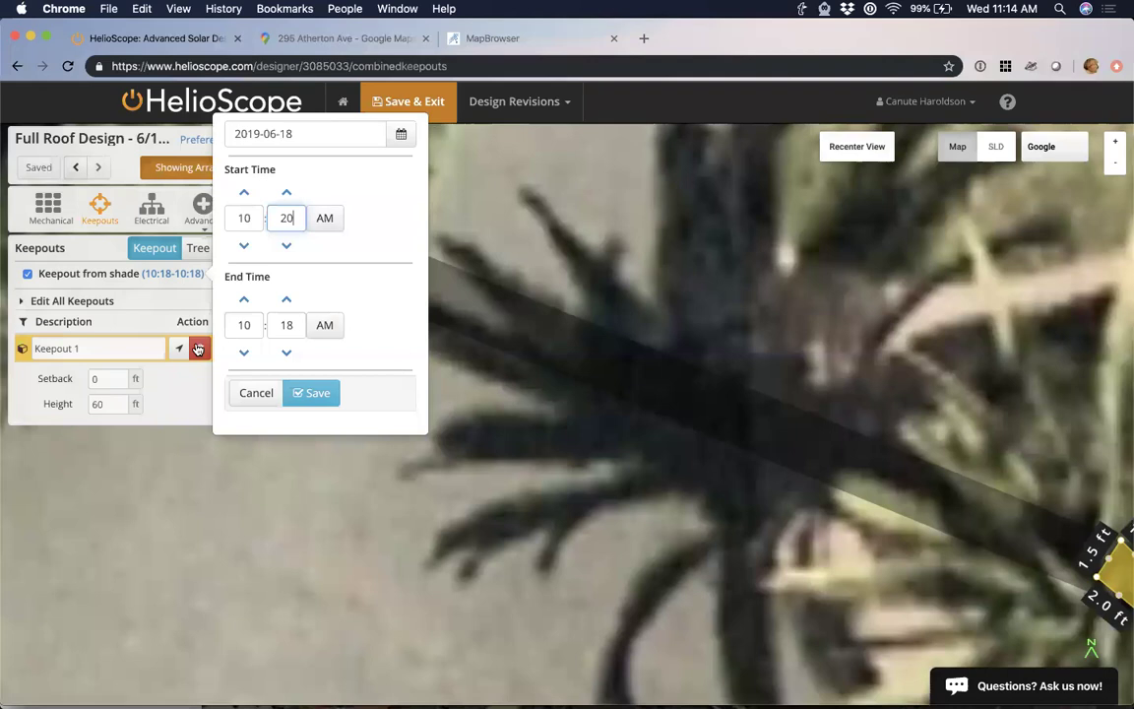
click(288, 325)
text(20)
click(311, 397)
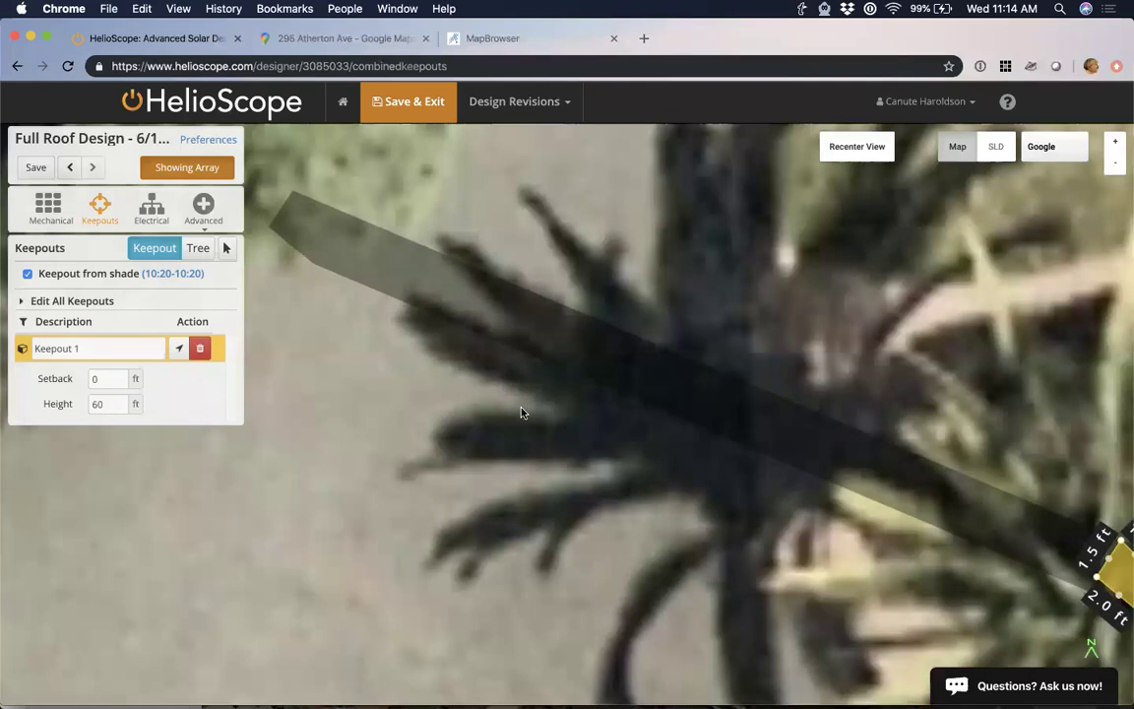
Compare the modelled shade with the shadows around the house, and delete the small keepout at the palm's centre.
scroll(512, 451, down, 2)
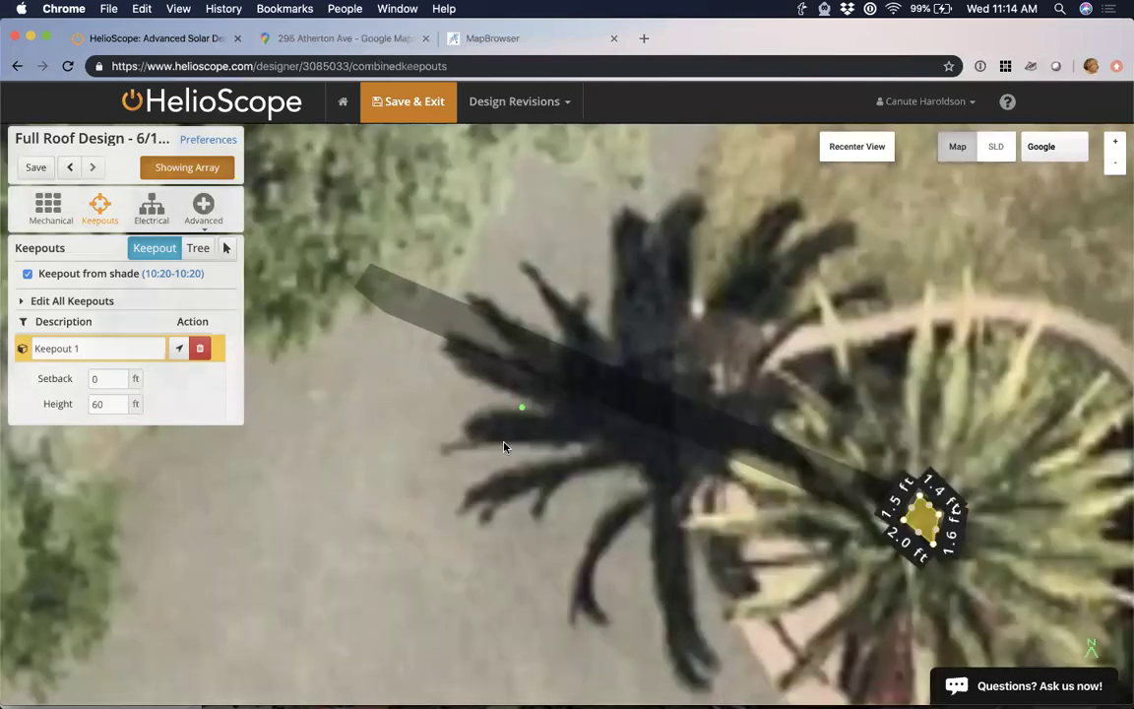
scroll(506, 451, down, 2)
scroll(437, 457, down, 1)
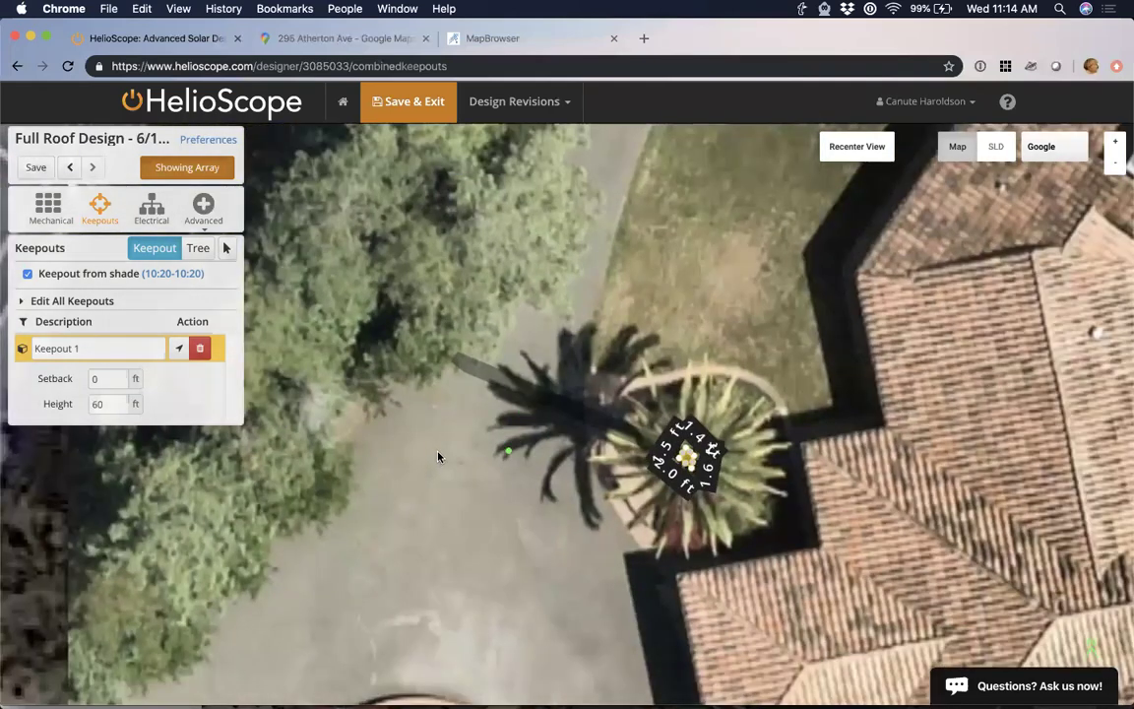
scroll(439, 457, down, 1)
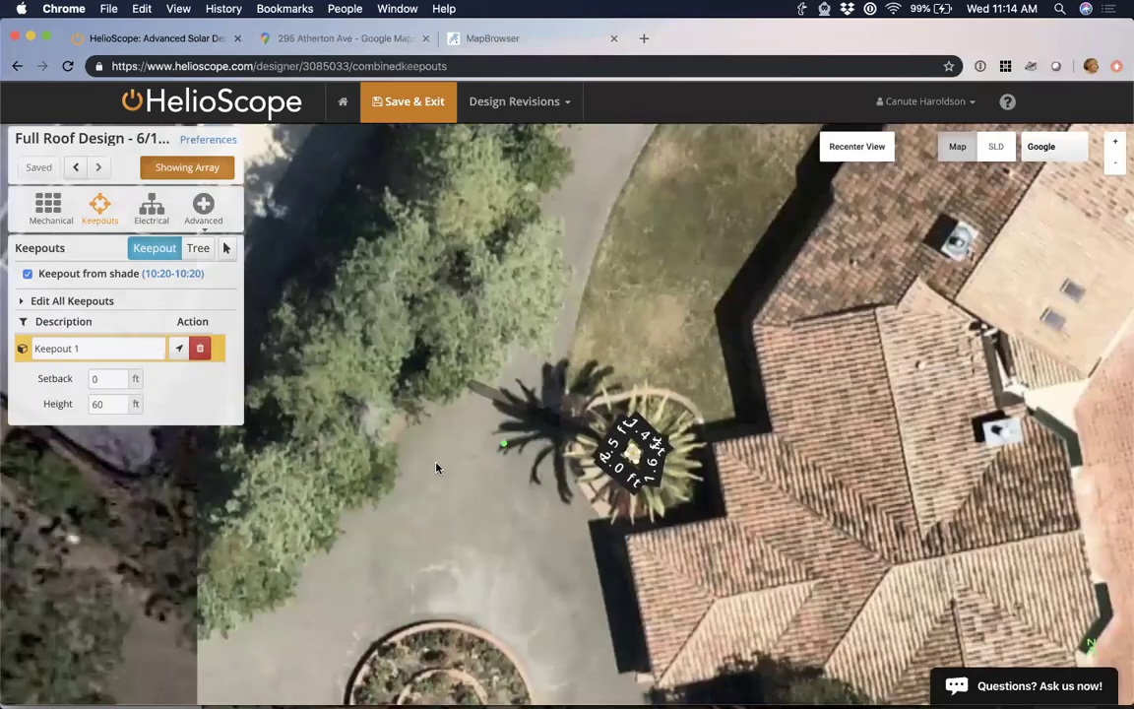
scroll(439, 468, down, 1)
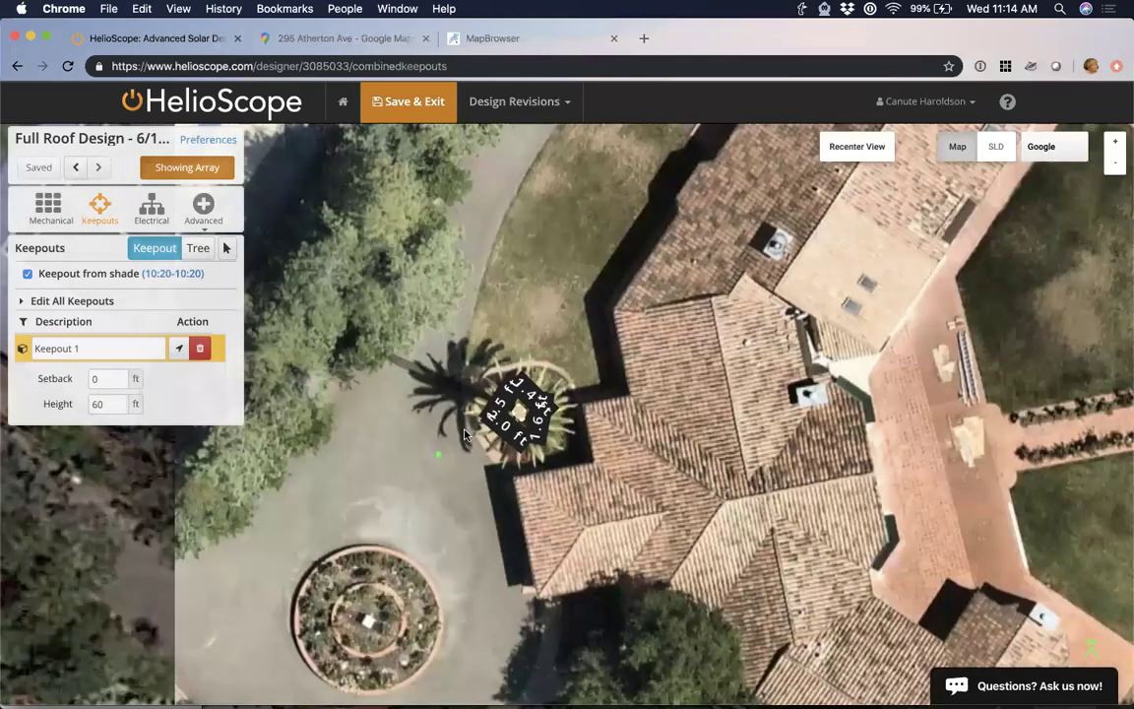
scroll(373, 406, down, 1)
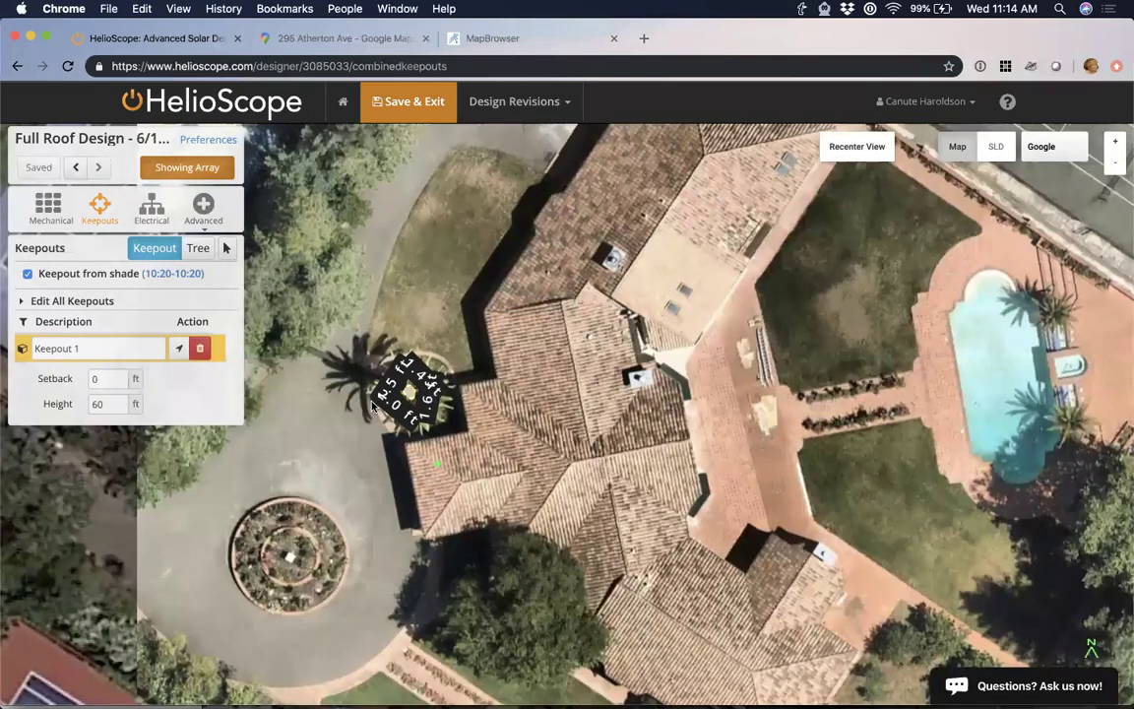
scroll(452, 393, down, 1)
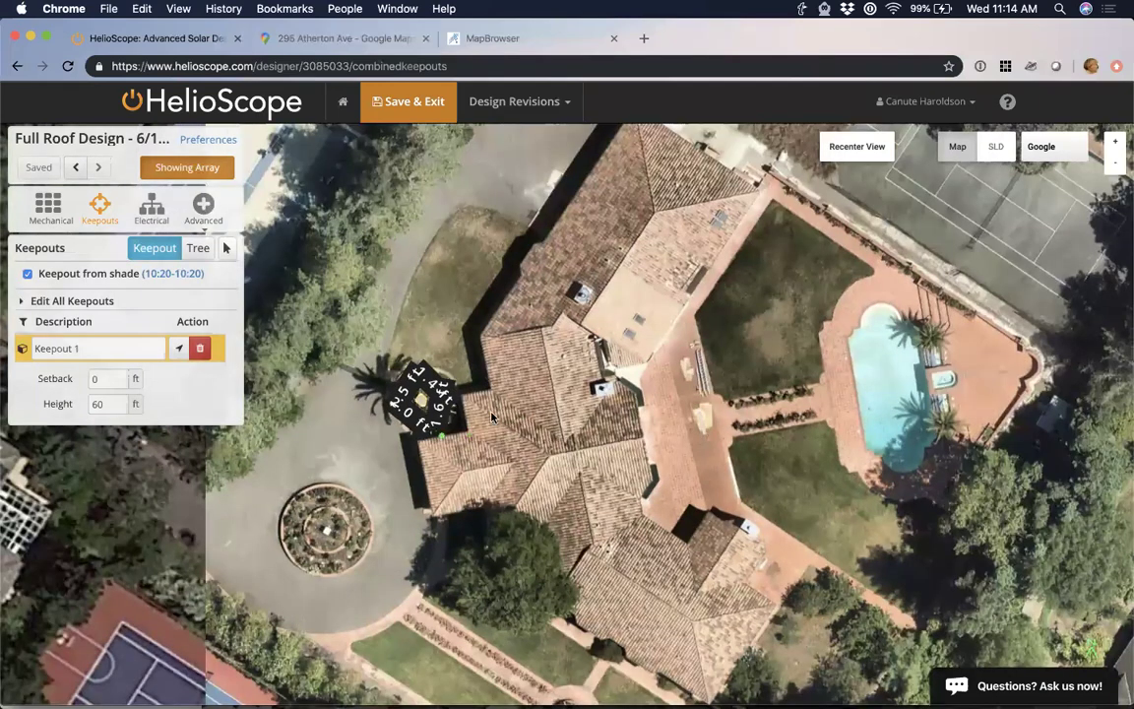
scroll(365, 399, up, 2)
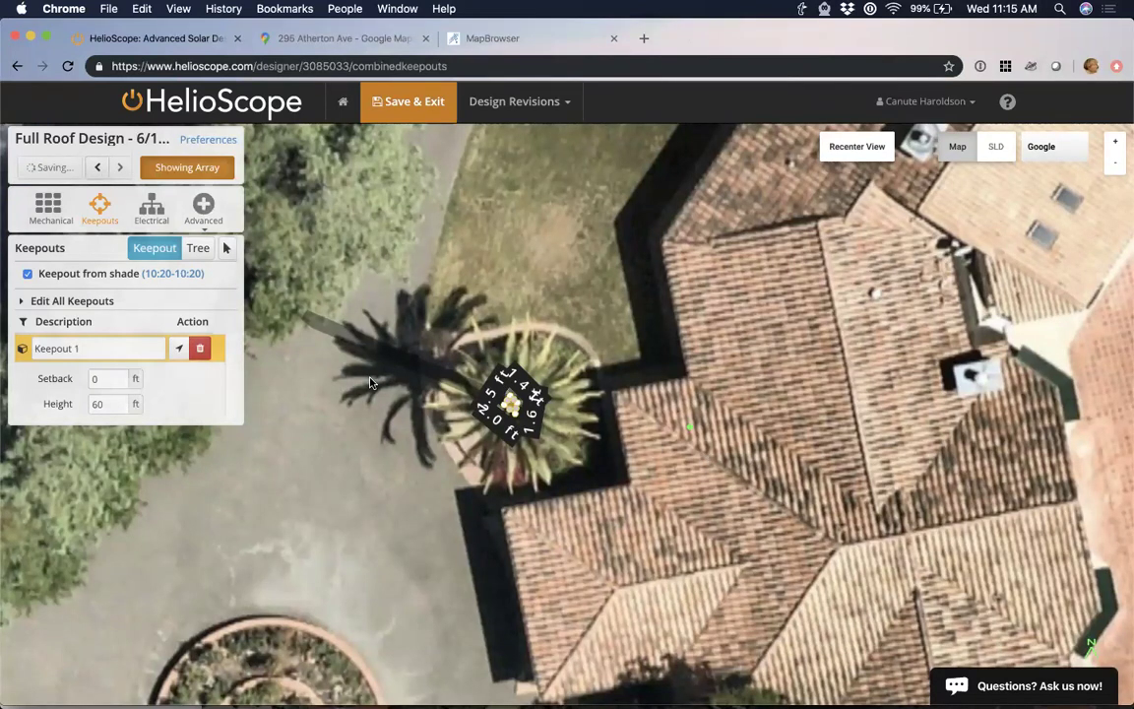
key(Delete)
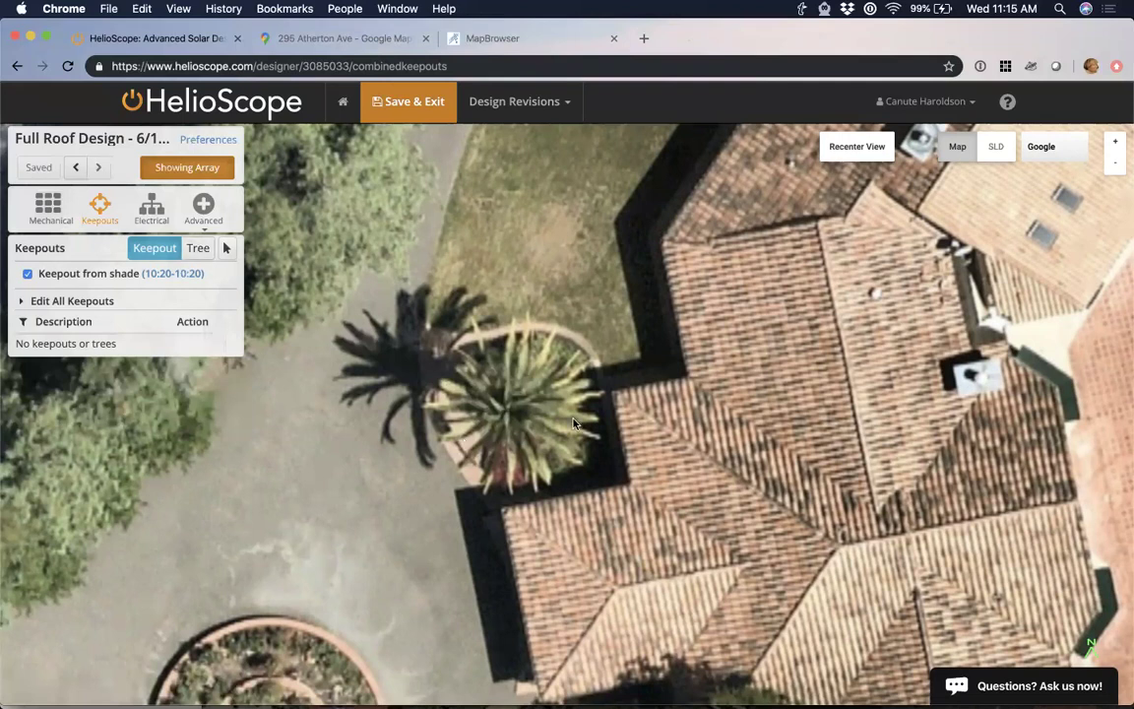
Place a spherical tree with a radius of about 12 ft over the driveway palm.
click(198, 248)
drag(519, 408, 601, 435)
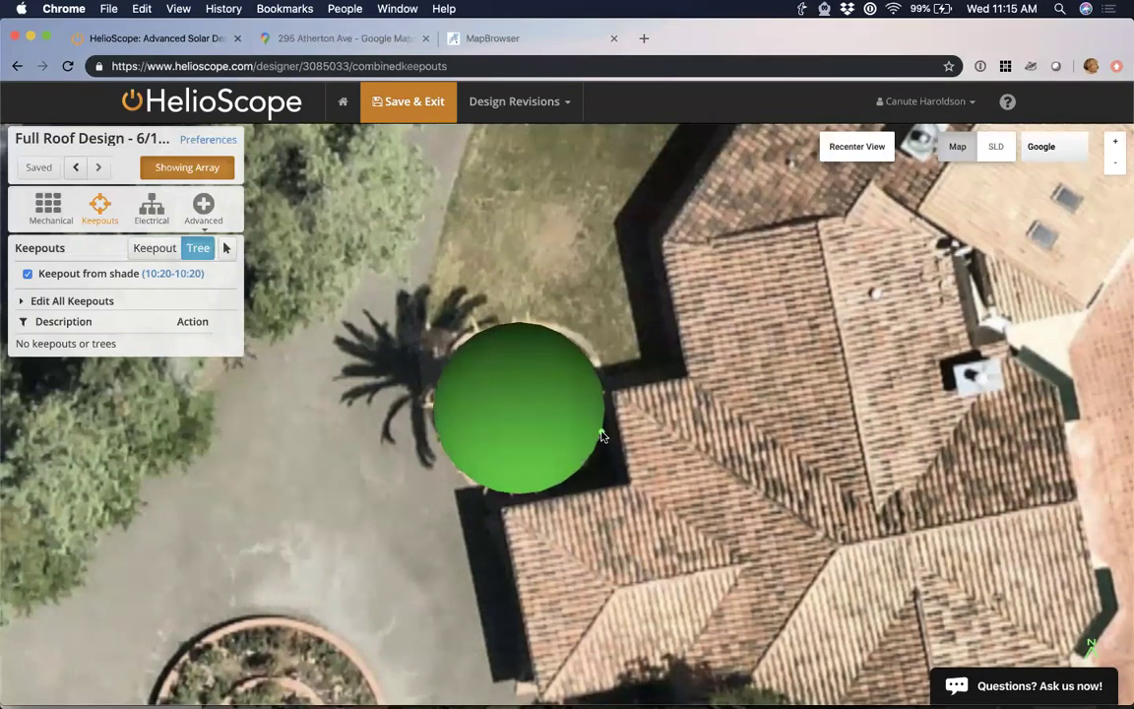
click(525, 427)
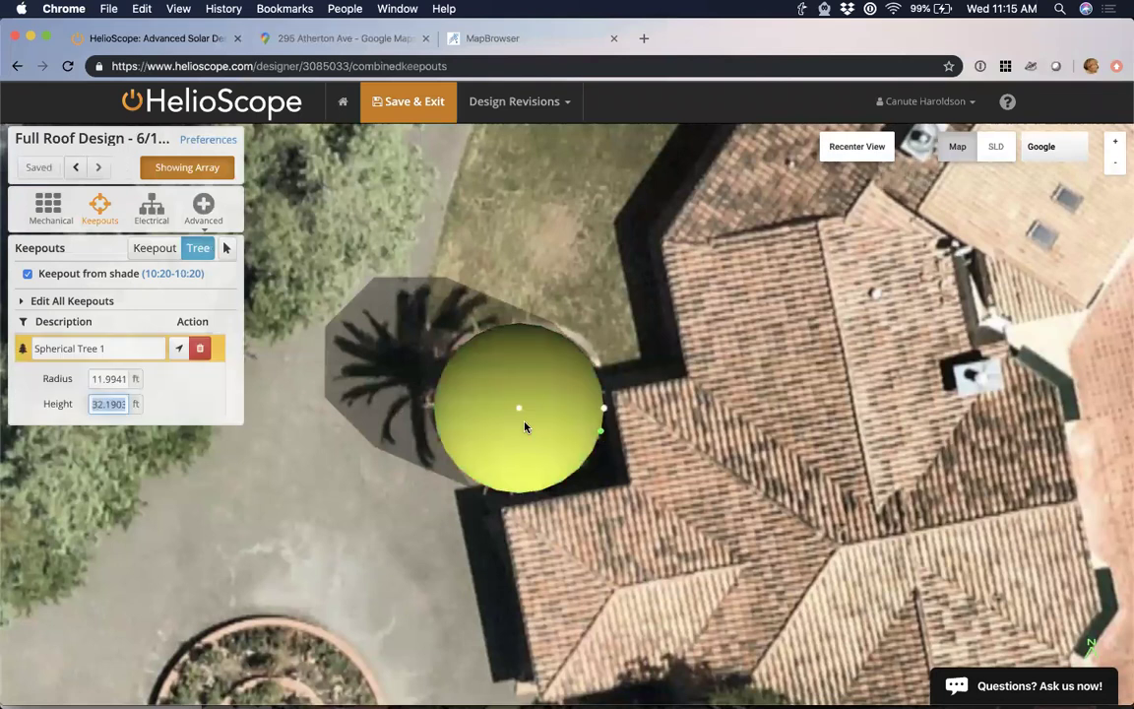
Set the spherical tree's height to 29 ft and check its shade against the palm's shadow in the image.
click(103, 404)
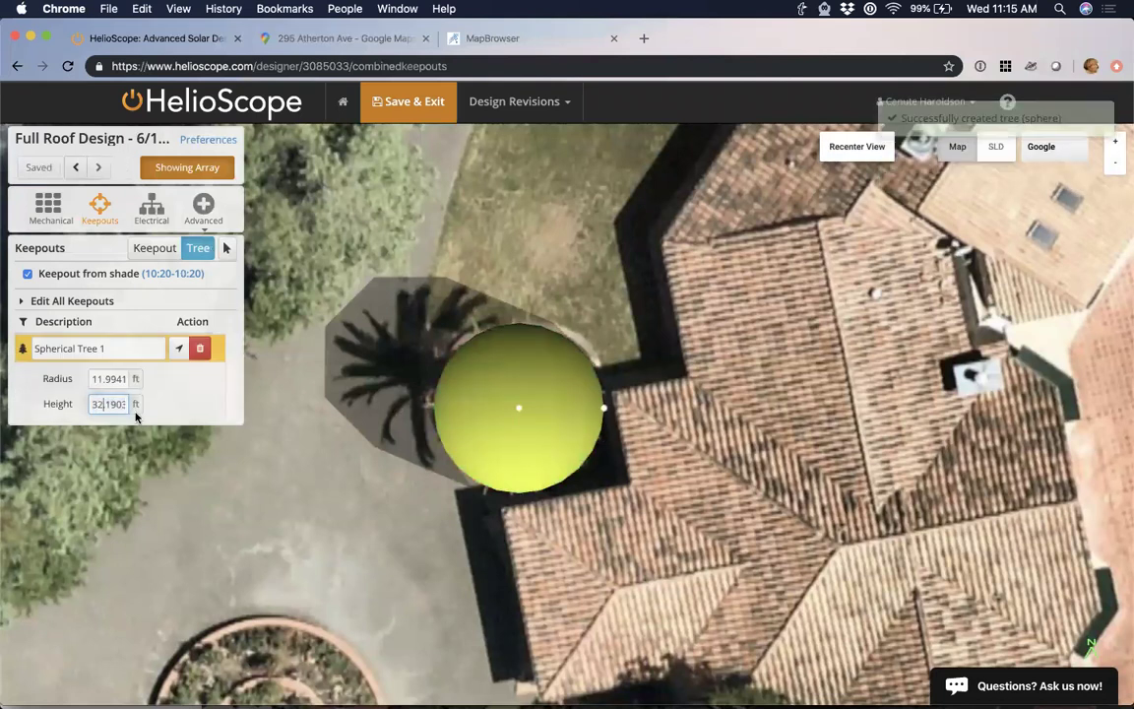
key(super+a)
text(29)
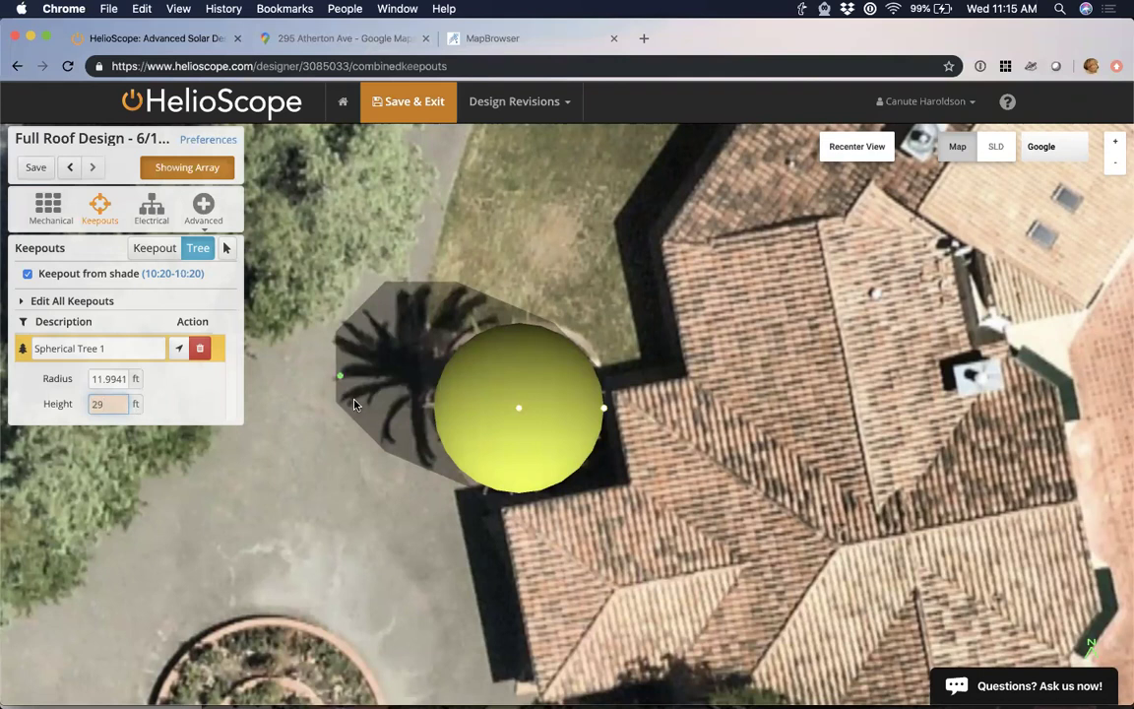
scroll(326, 350, up, 2)
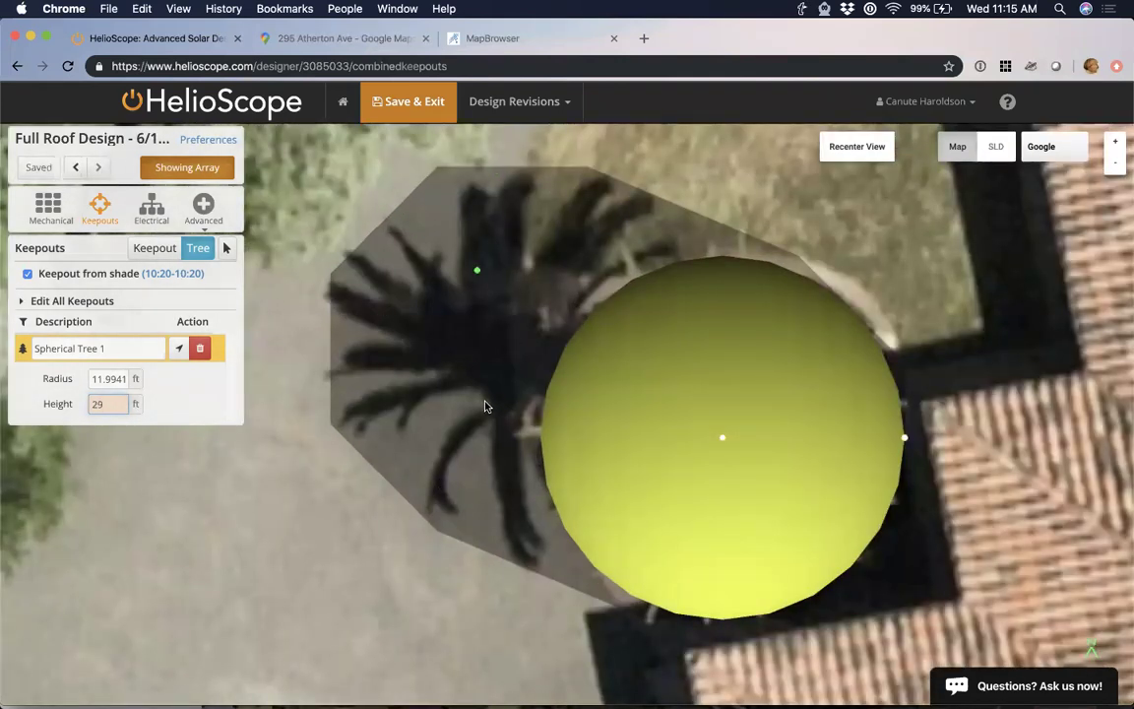
scroll(475, 423, down, 1)
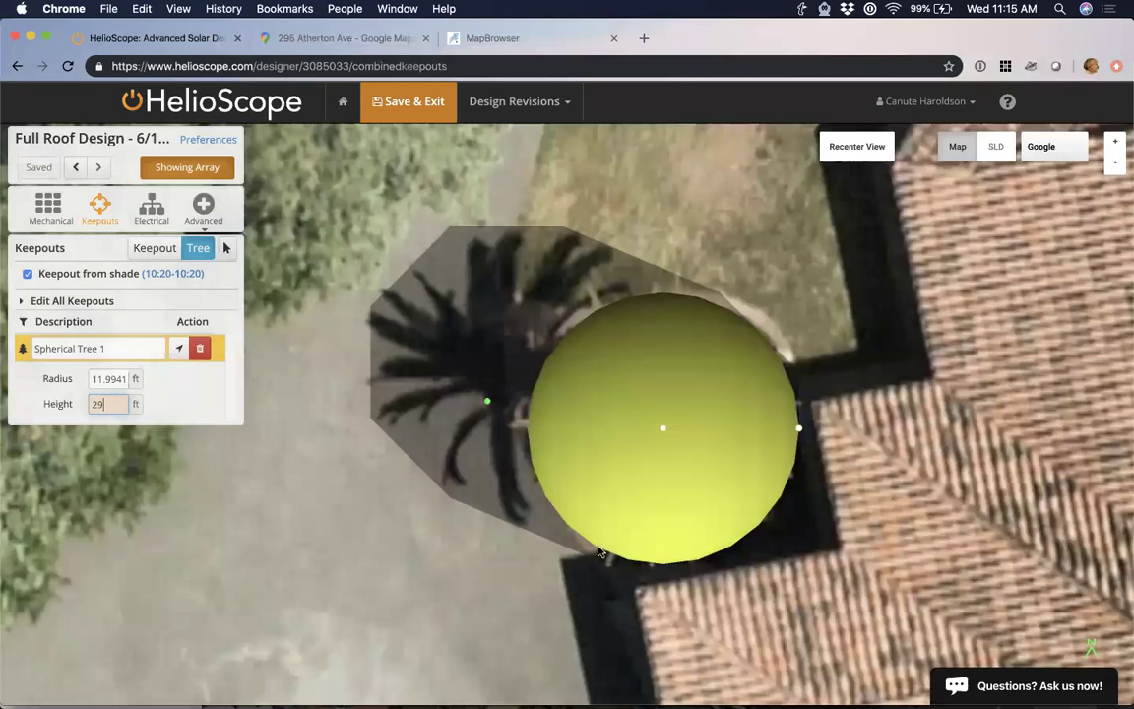
scroll(557, 469, down, 1)
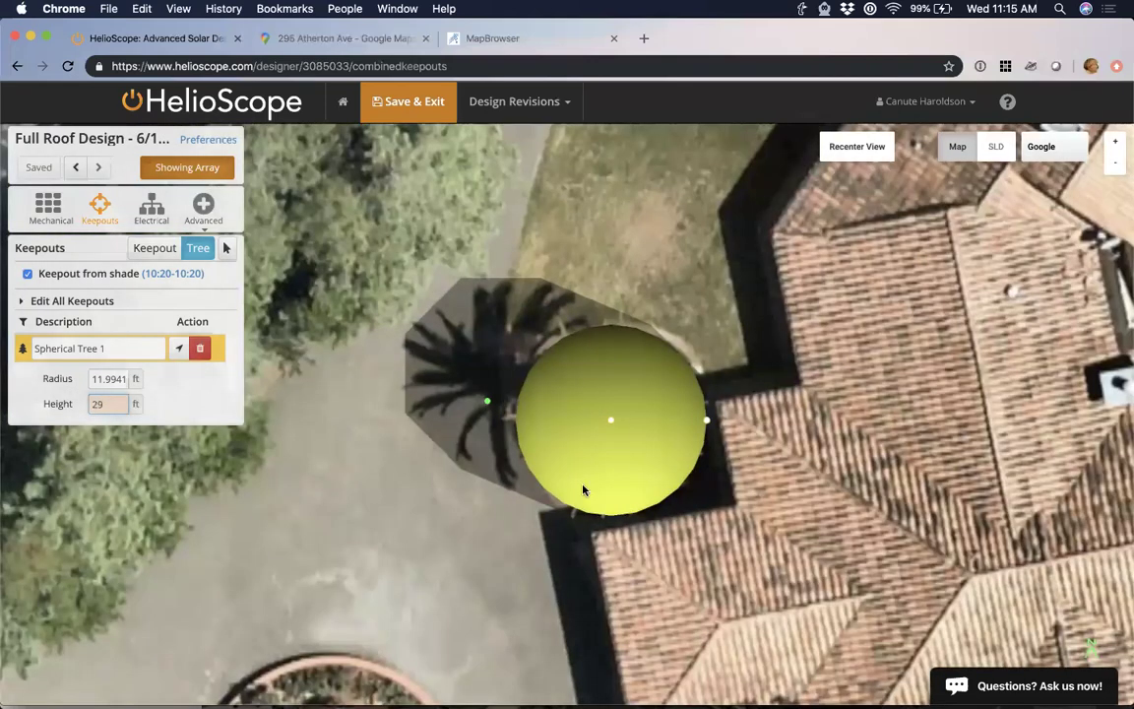
Draw a four-sided field segment over the small dark roof face beside the white chimney, about 31 ft along the ridge.
scroll(583, 489, down, 1)
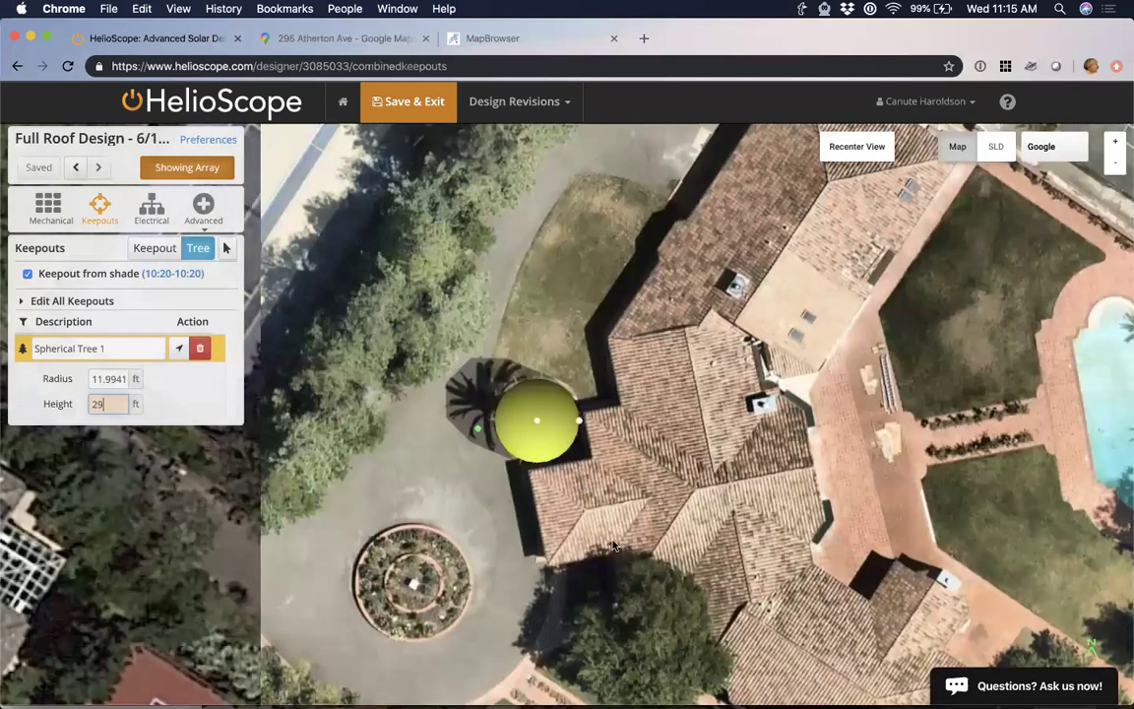
scroll(599, 440, down, 1)
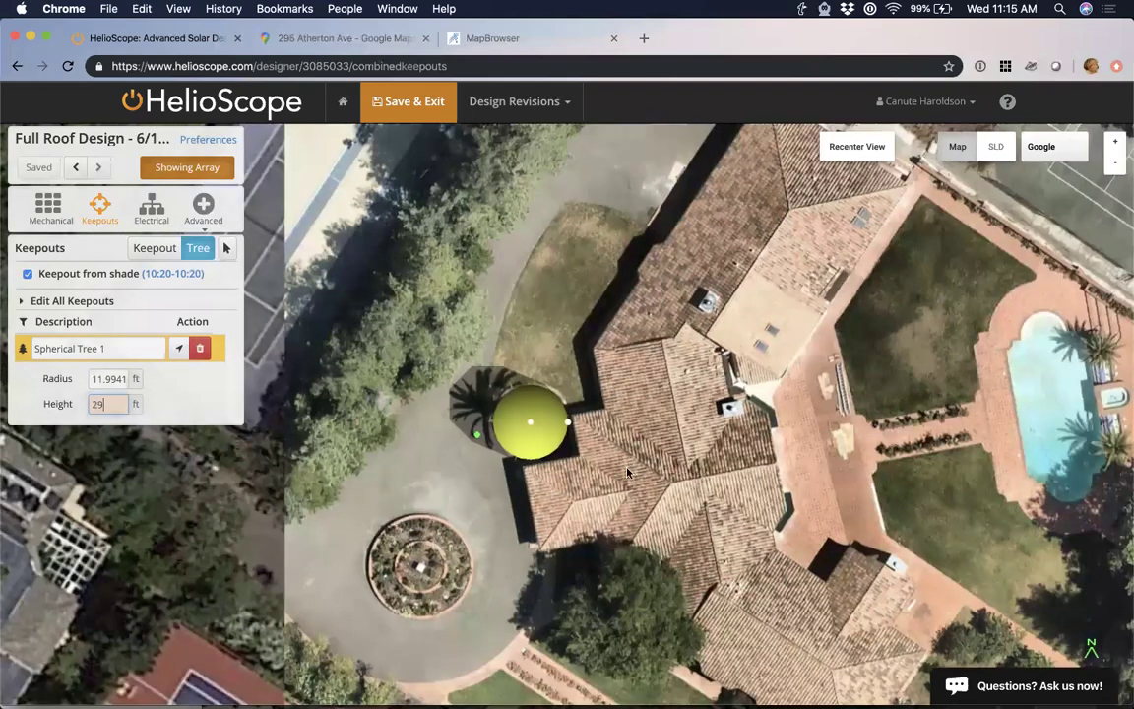
drag(712, 434, 549, 394)
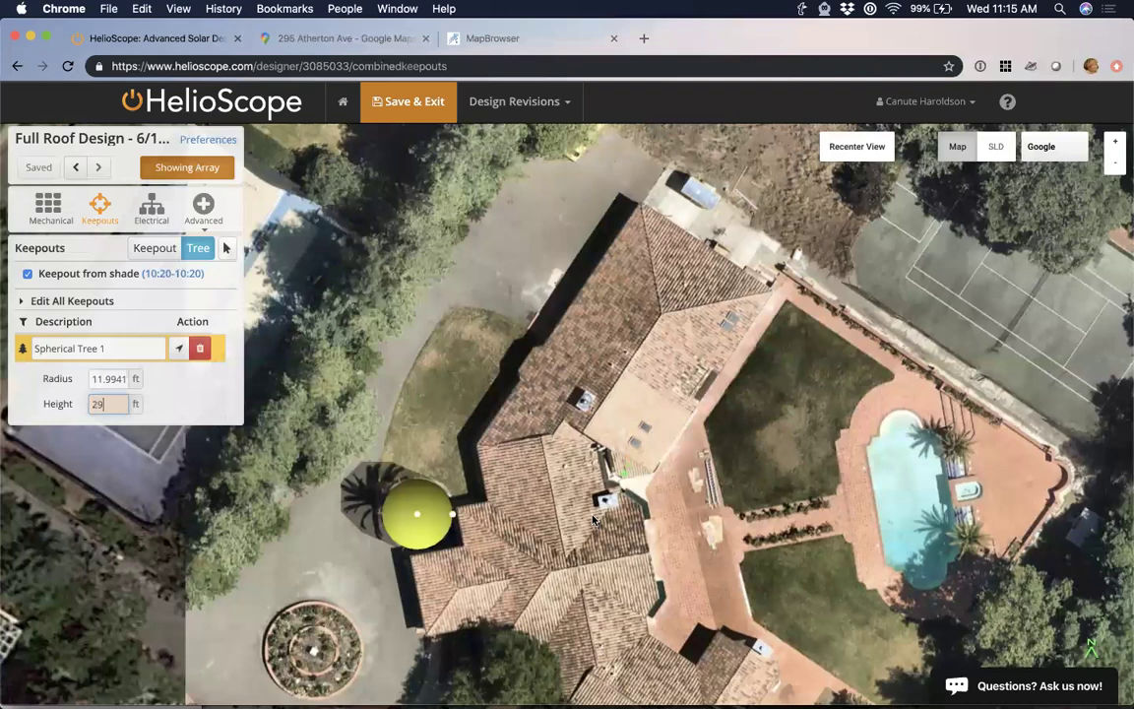
scroll(594, 520, up, 3)
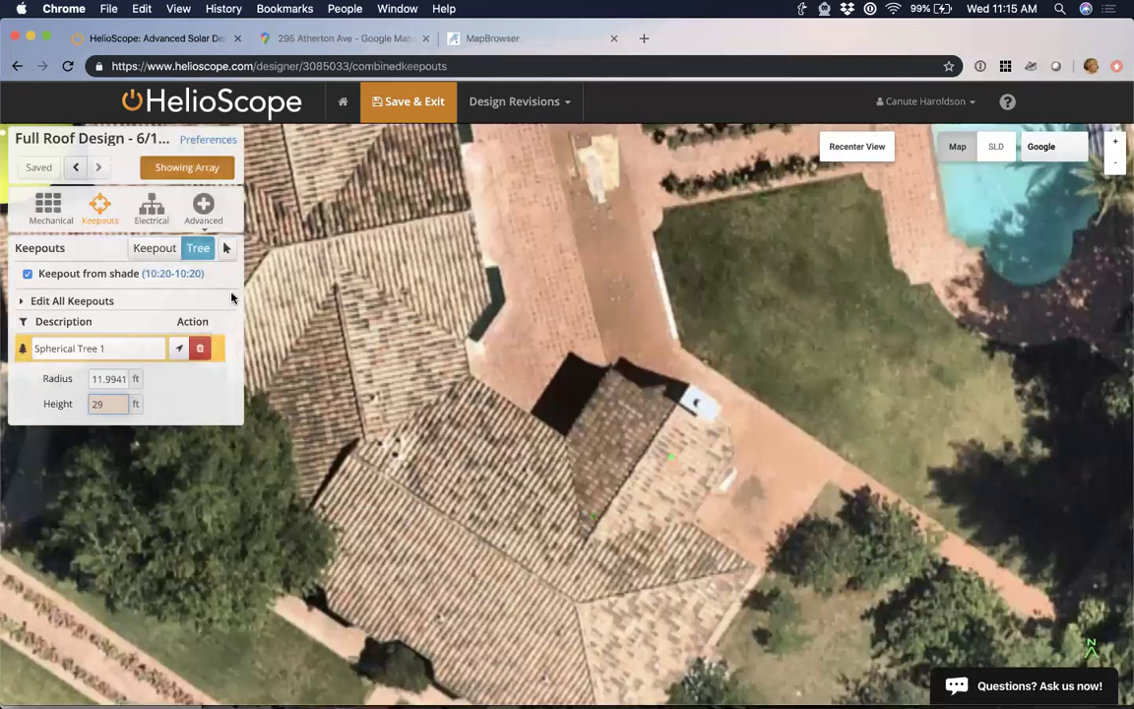
click(58, 210)
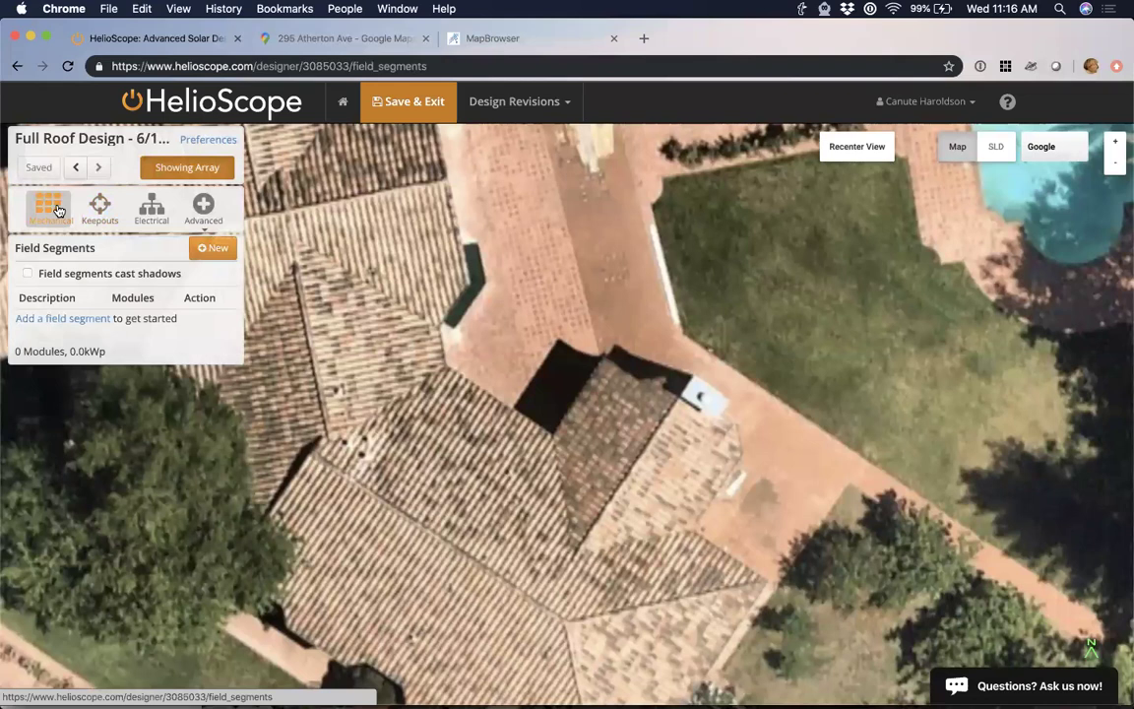
click(216, 249)
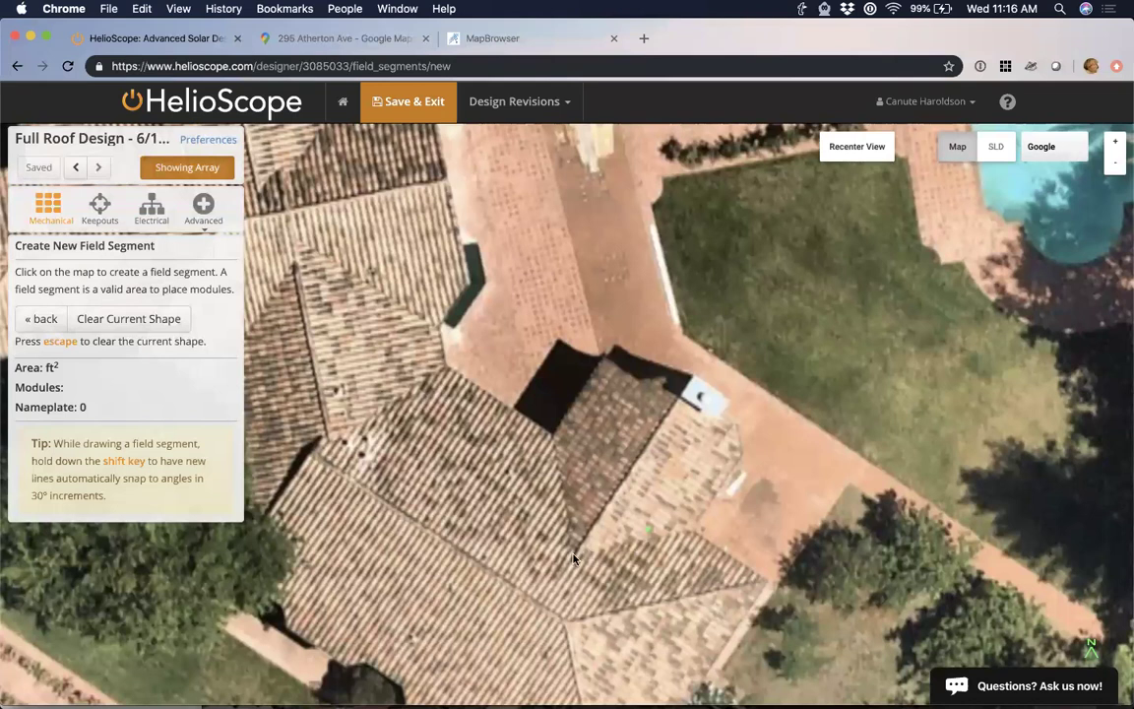
click(686, 382)
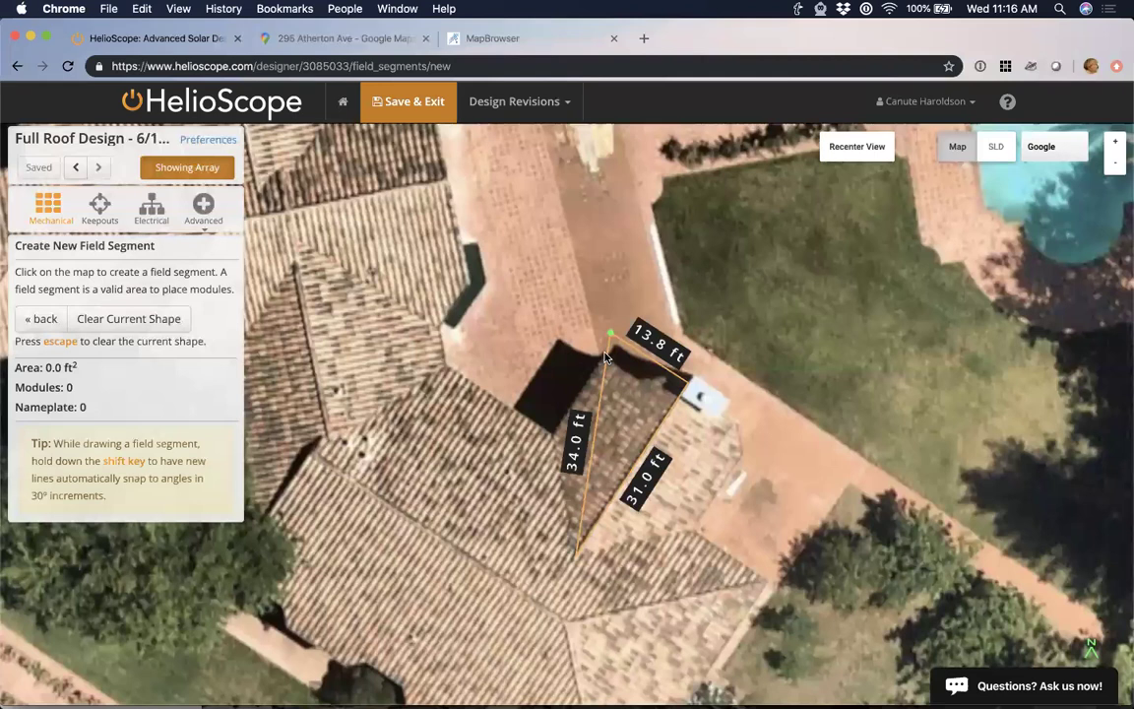
click(603, 354)
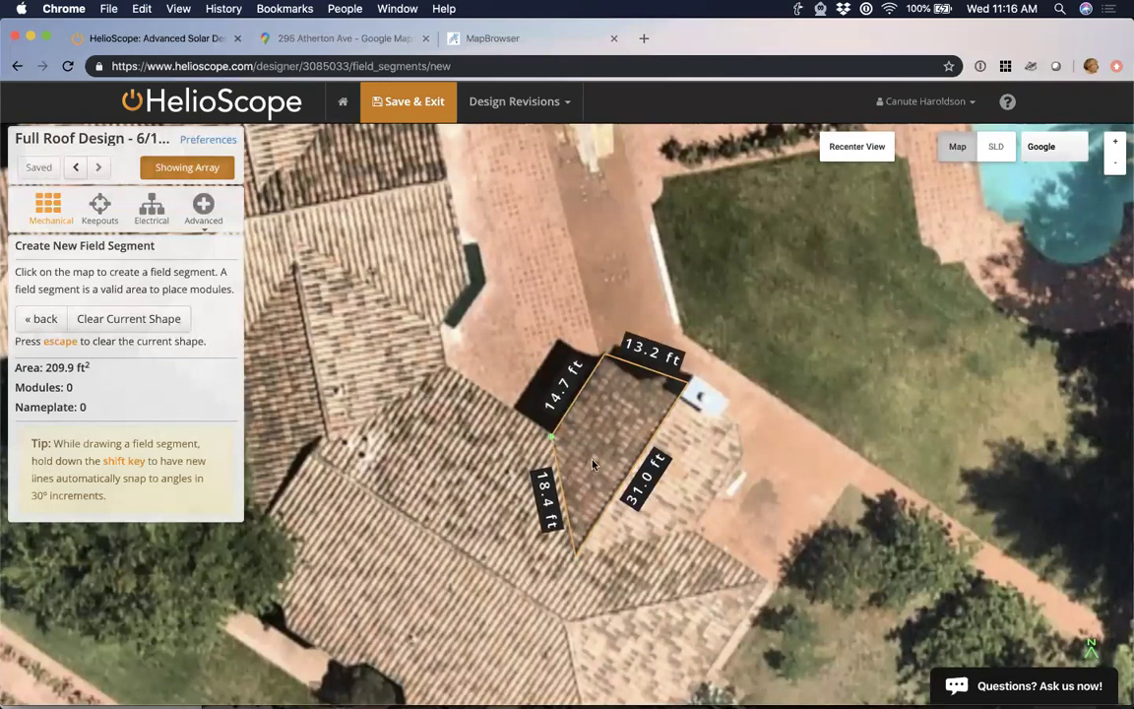
double_click(552, 436)
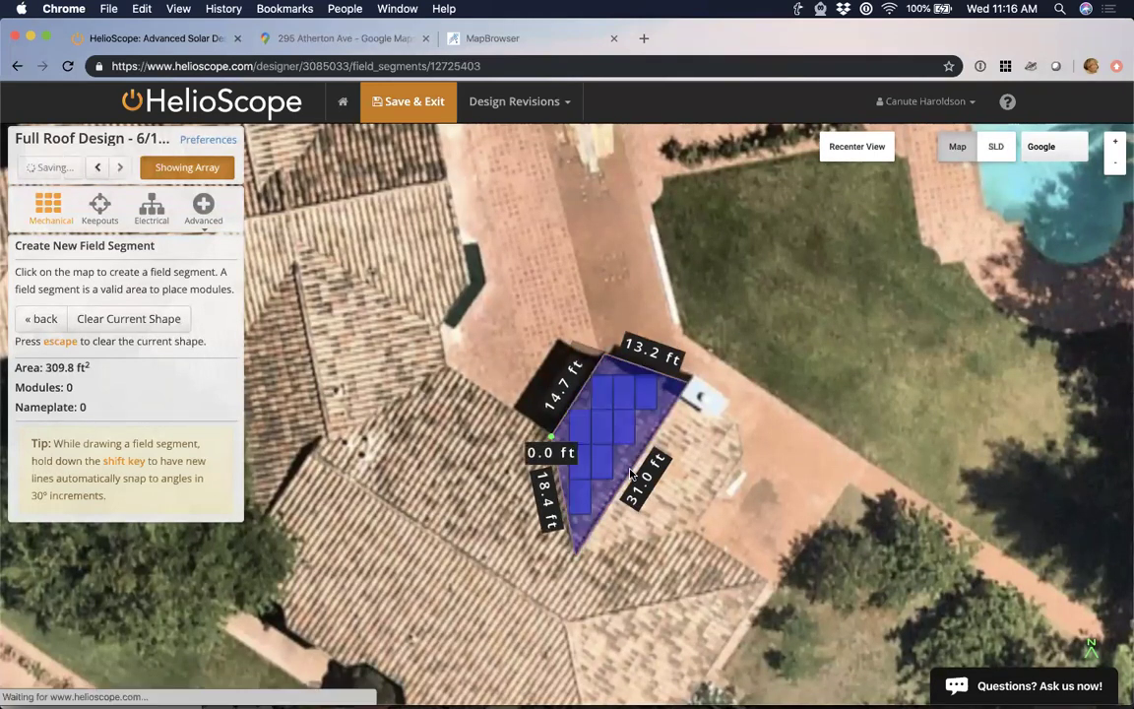
Set the segment's 31 ft ridge side as its top edge and its height to 14 ft.
click(642, 500)
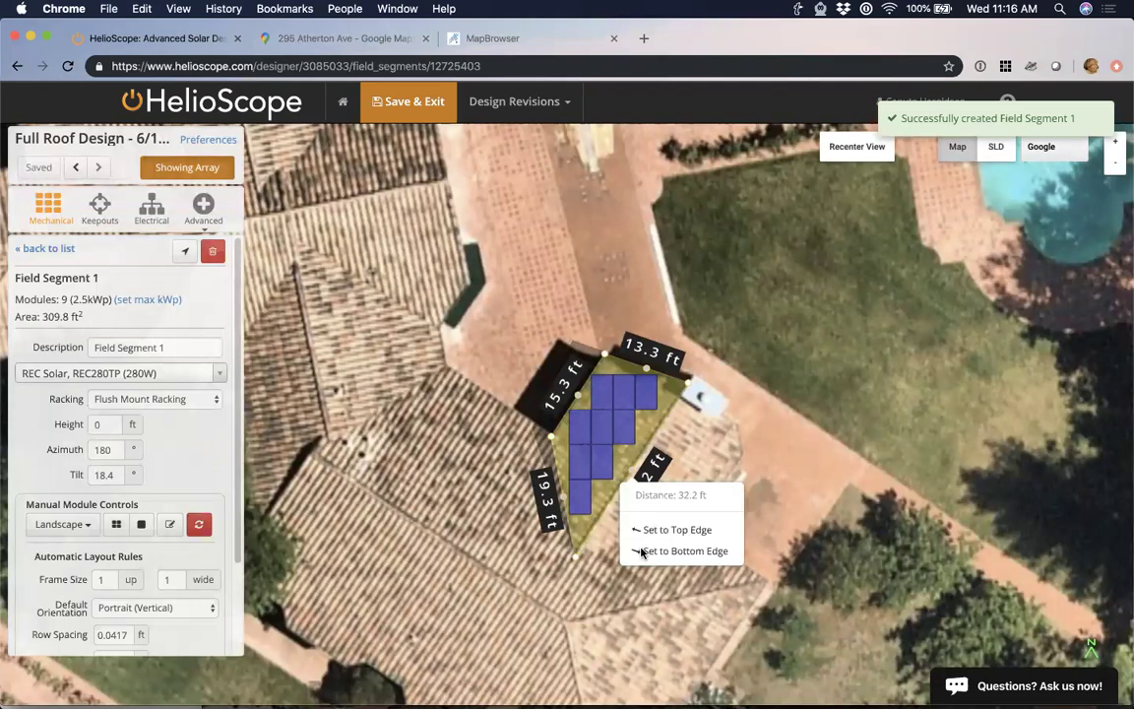
click(680, 529)
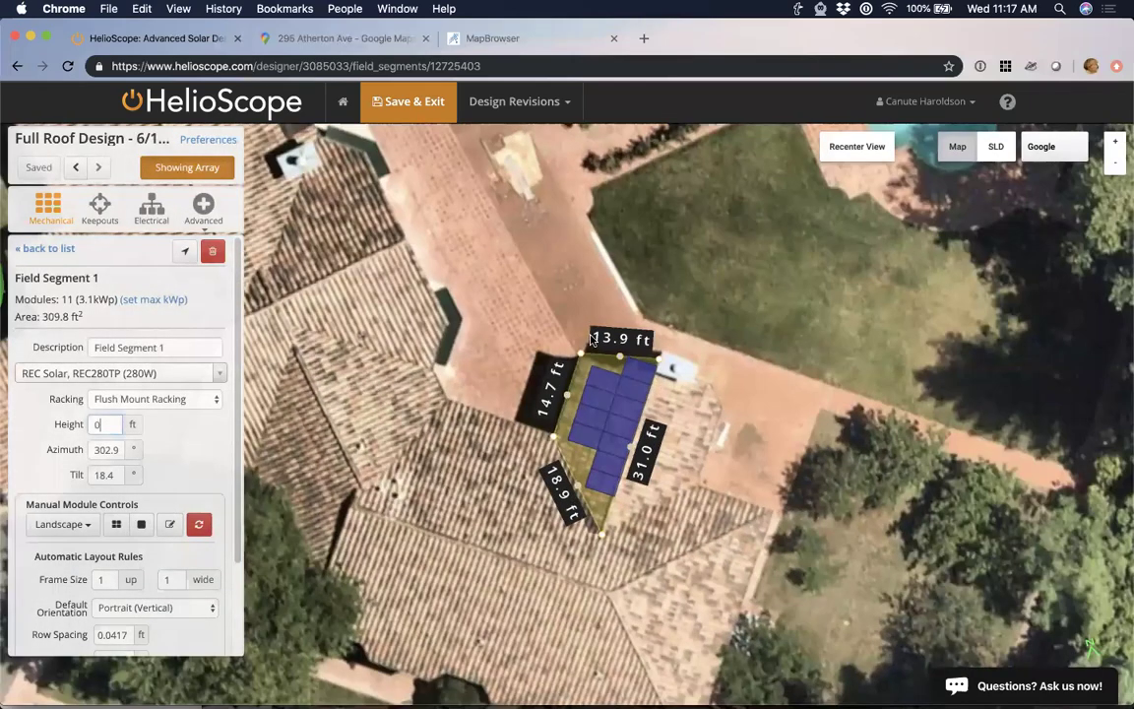
text(12)
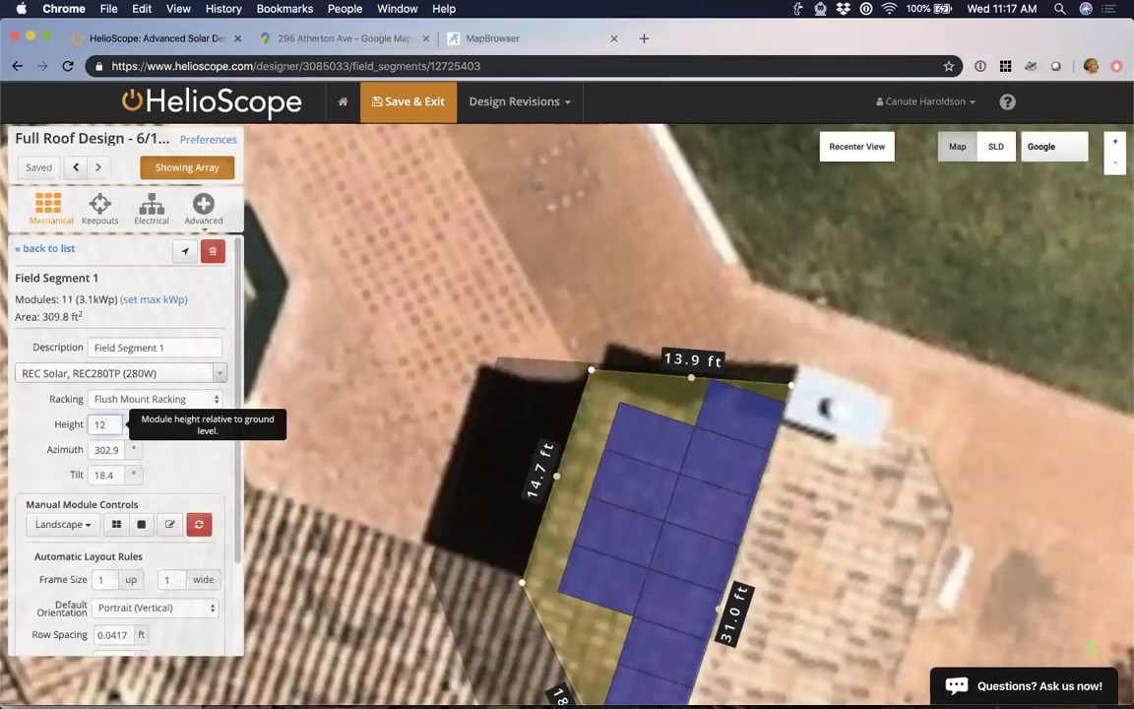
key(BackSpace)
text(4)
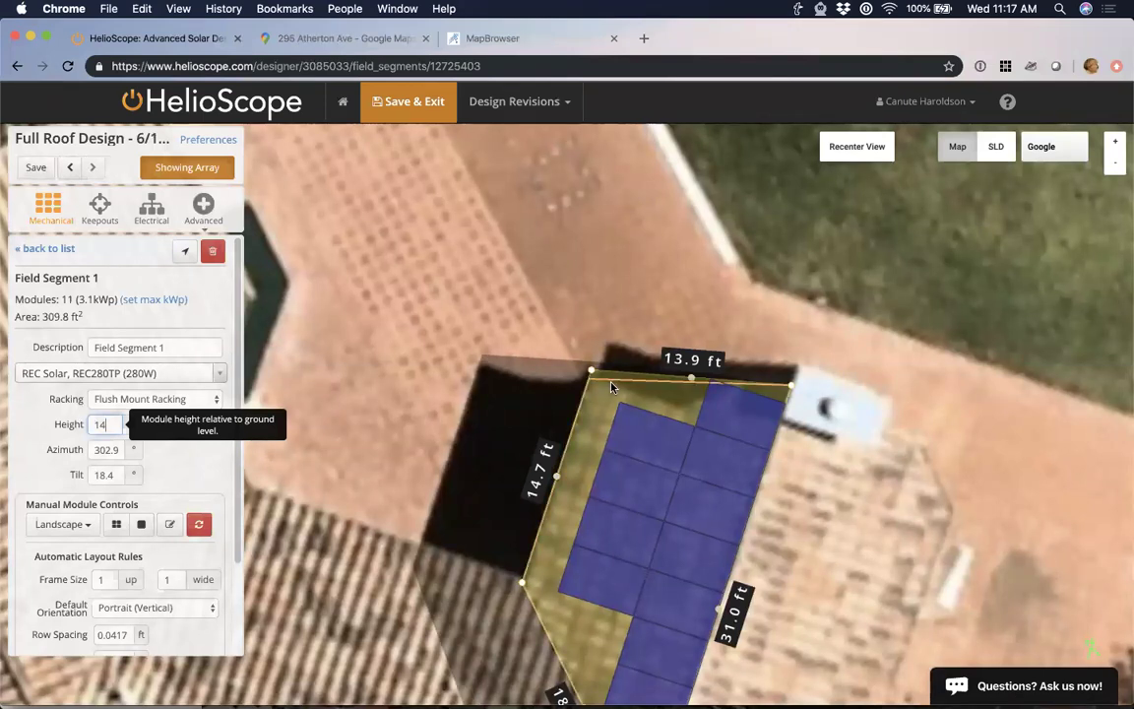
Reshape the segment's short edge near the chimney, adjusting its outer corner and adding two vertices to follow the roof outline.
drag(589, 373, 589, 378)
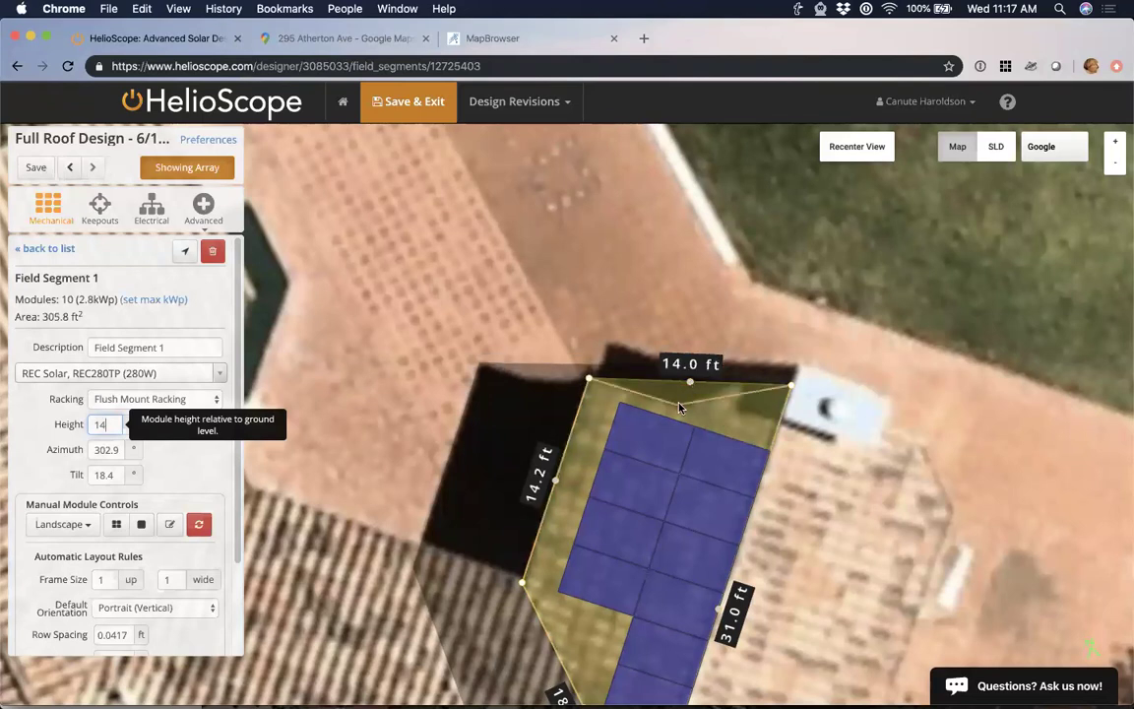
drag(690, 381, 677, 402)
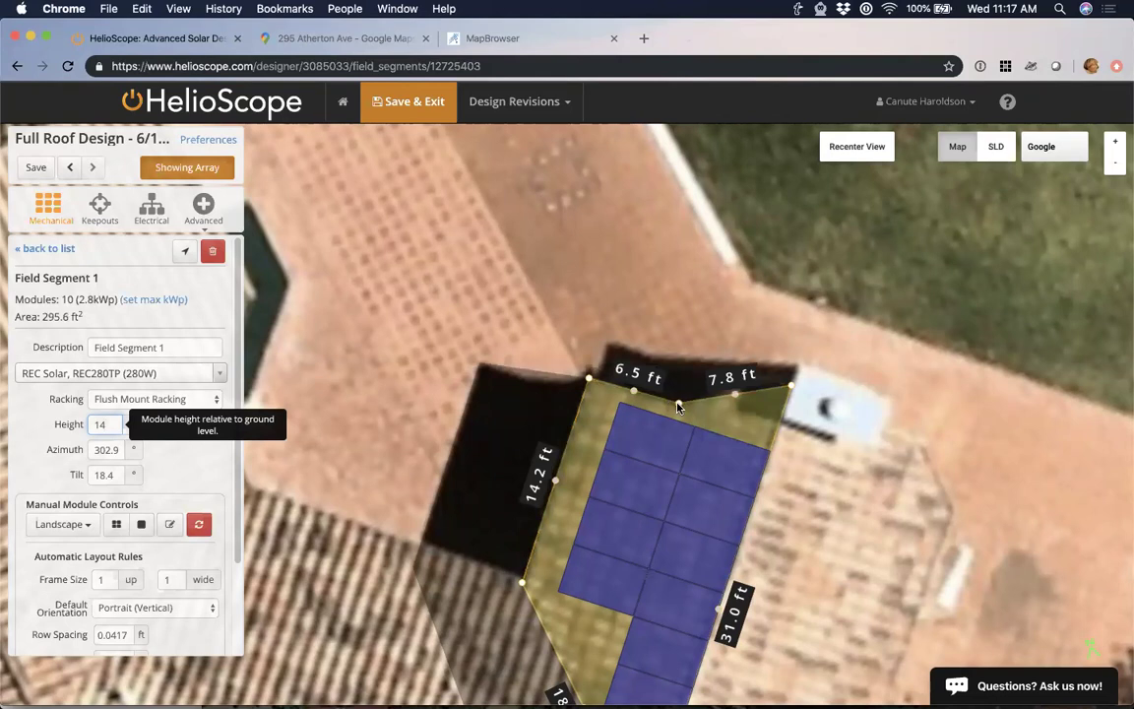
drag(677, 403, 678, 402)
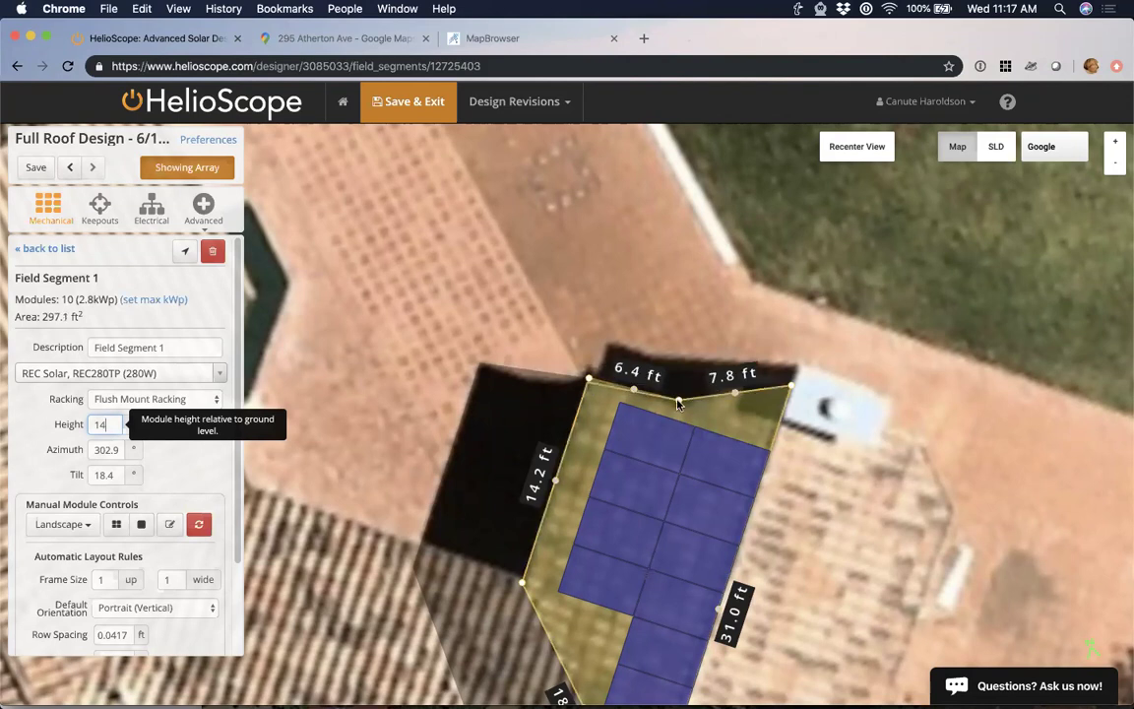
drag(588, 378, 588, 382)
drag(728, 399, 727, 384)
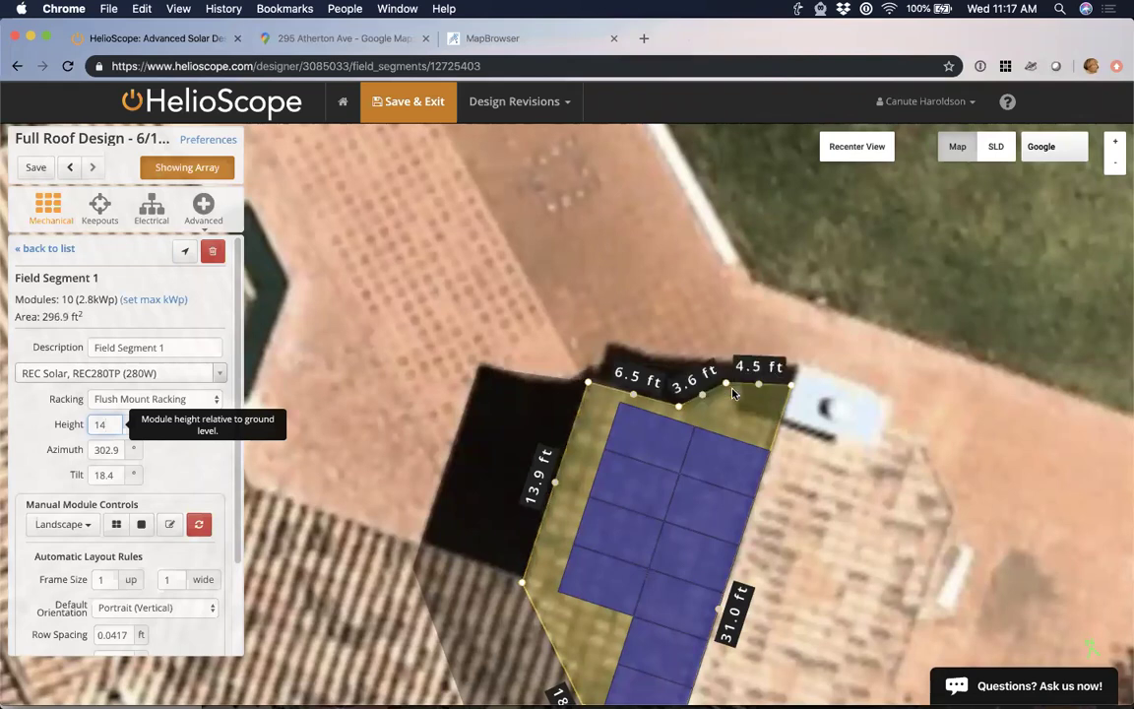
drag(727, 383, 734, 390)
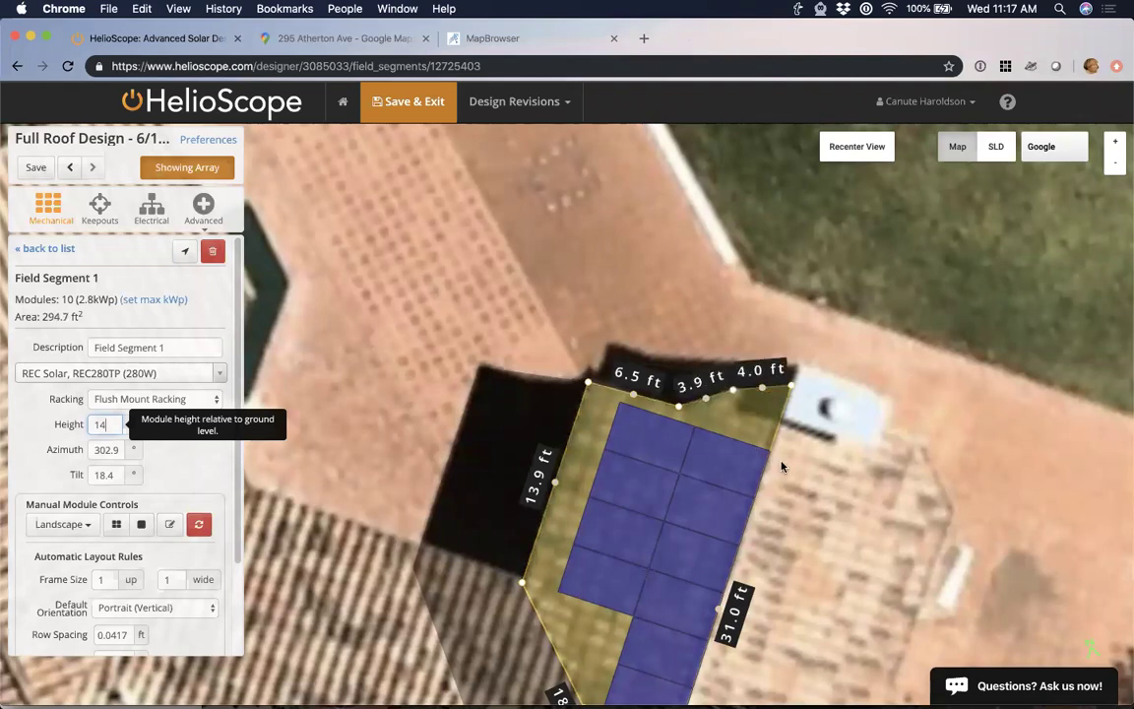
Deselect the field segment and compare its cast shade with the roof's shadow up close.
scroll(782, 466, down, 3)
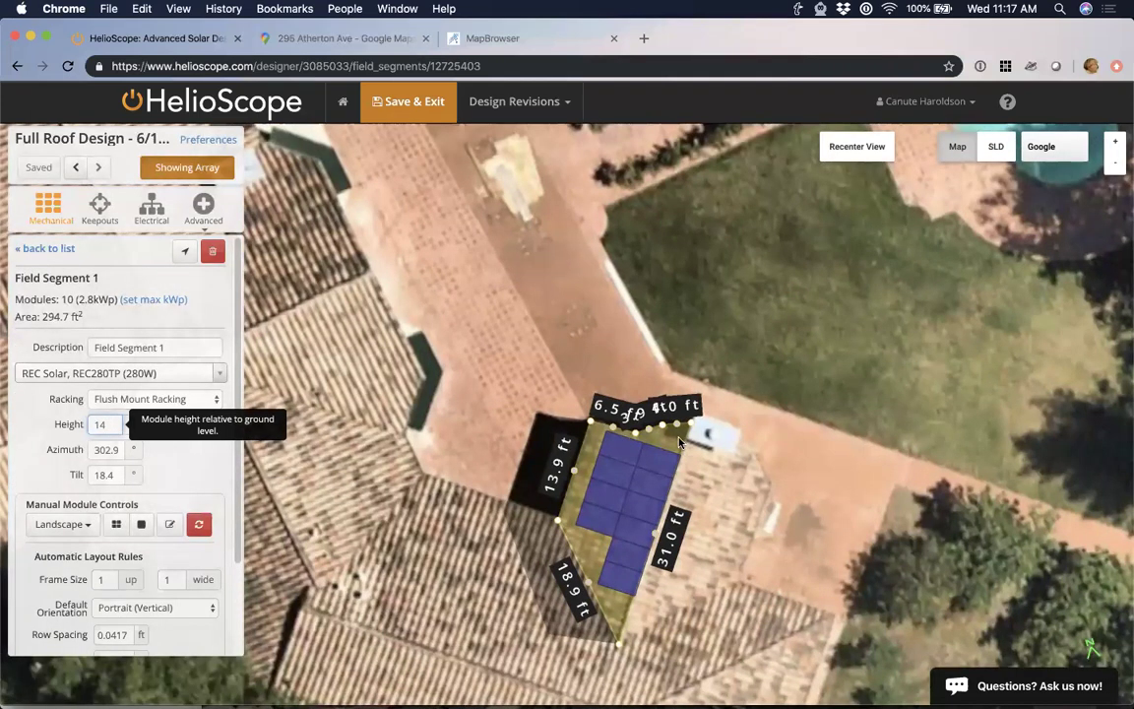
click(610, 394)
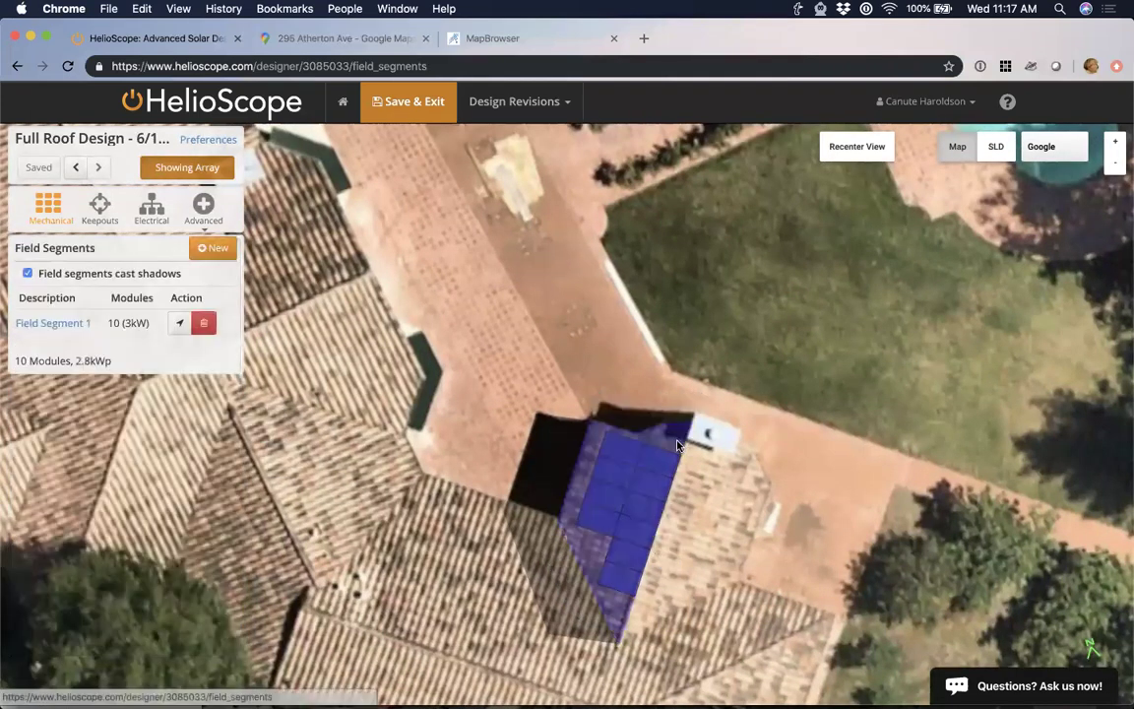
scroll(676, 446, up, 2)
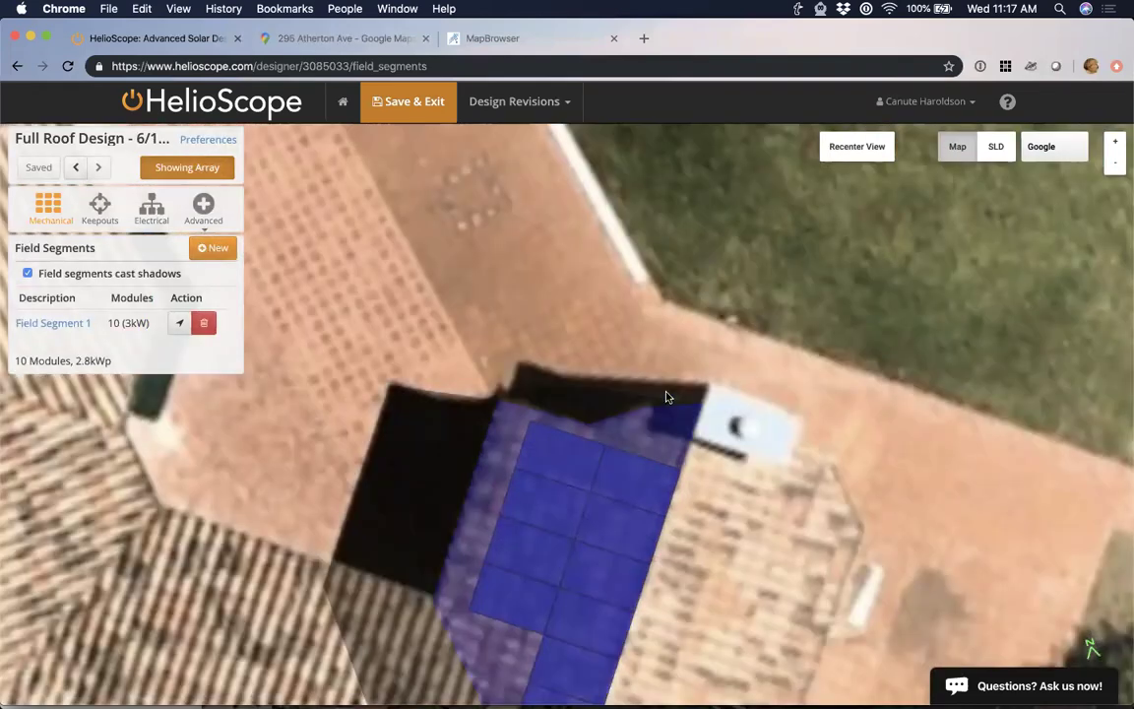
scroll(507, 375, up, 1)
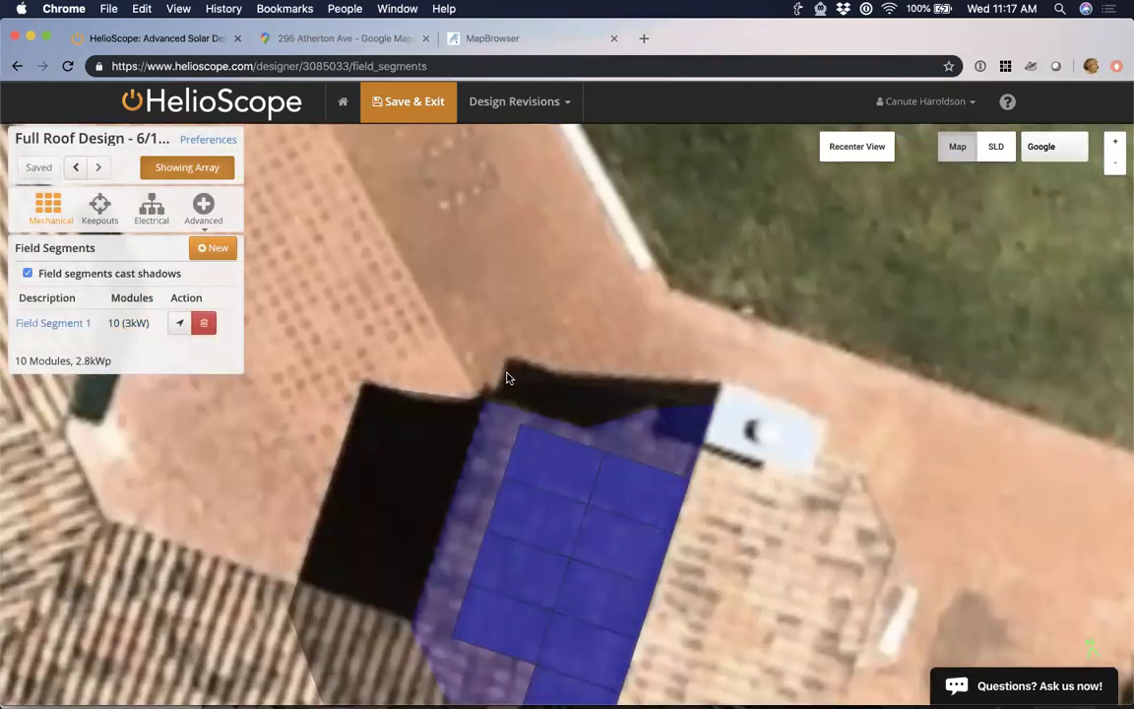
scroll(513, 376, up, 2)
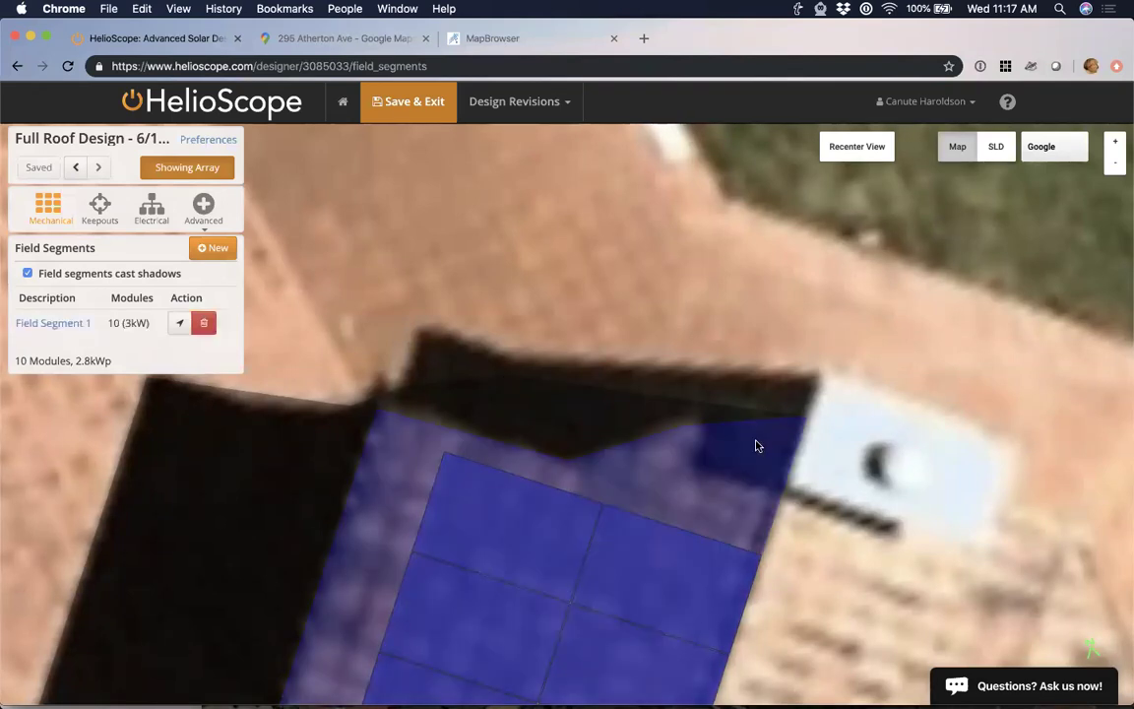
Try tilts of 22° and 30° on the field segment to test the effect on its cast shade.
click(482, 468)
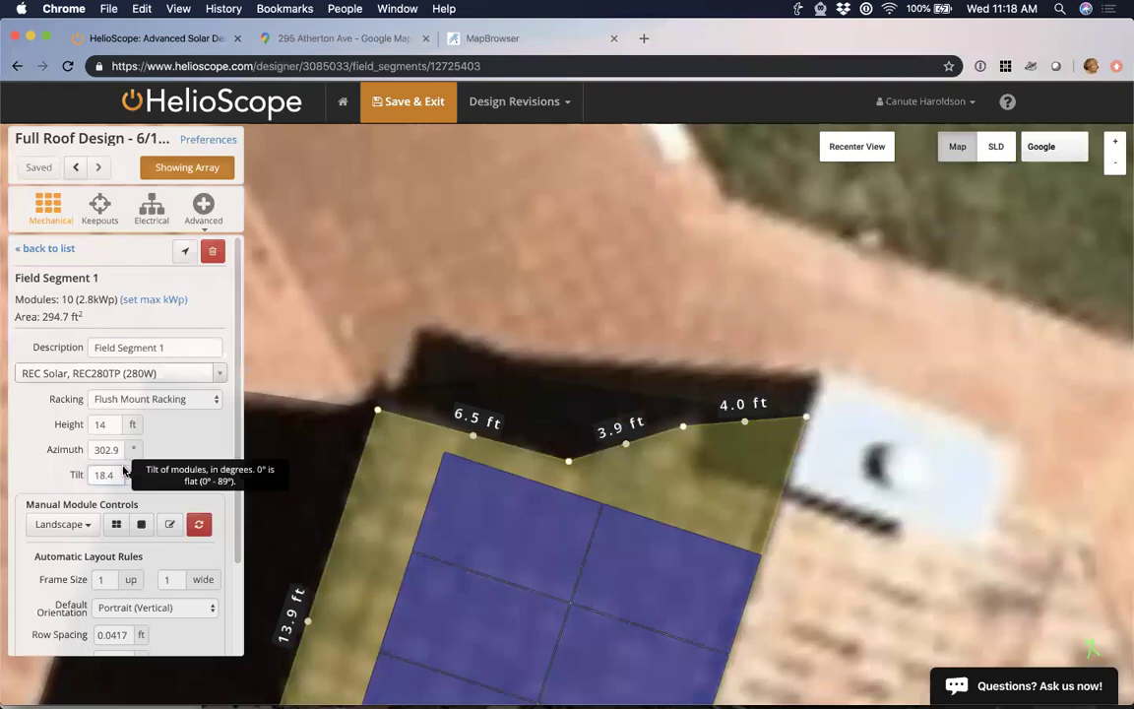
click(124, 473)
key(BackSpace)
key(BackSpace)
key(BackSpace)
text(2)
key(BackSpace)
key(BackSpace)
text(22)
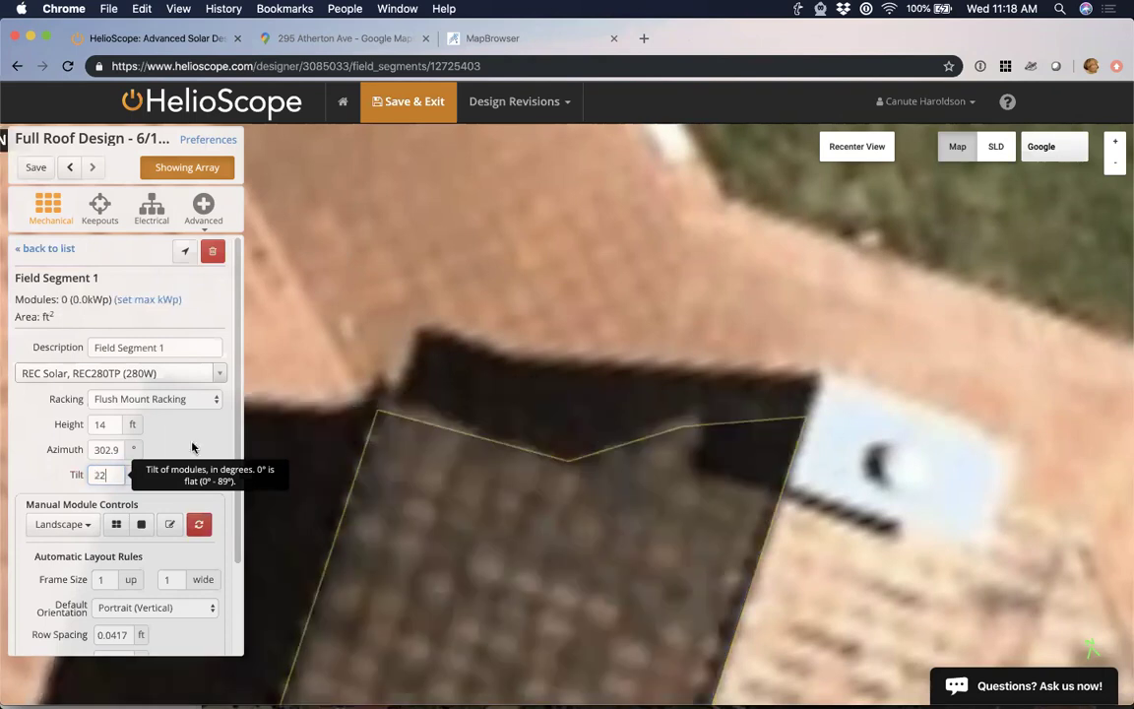
key(BackSpace)
key(BackSpace)
text(30)
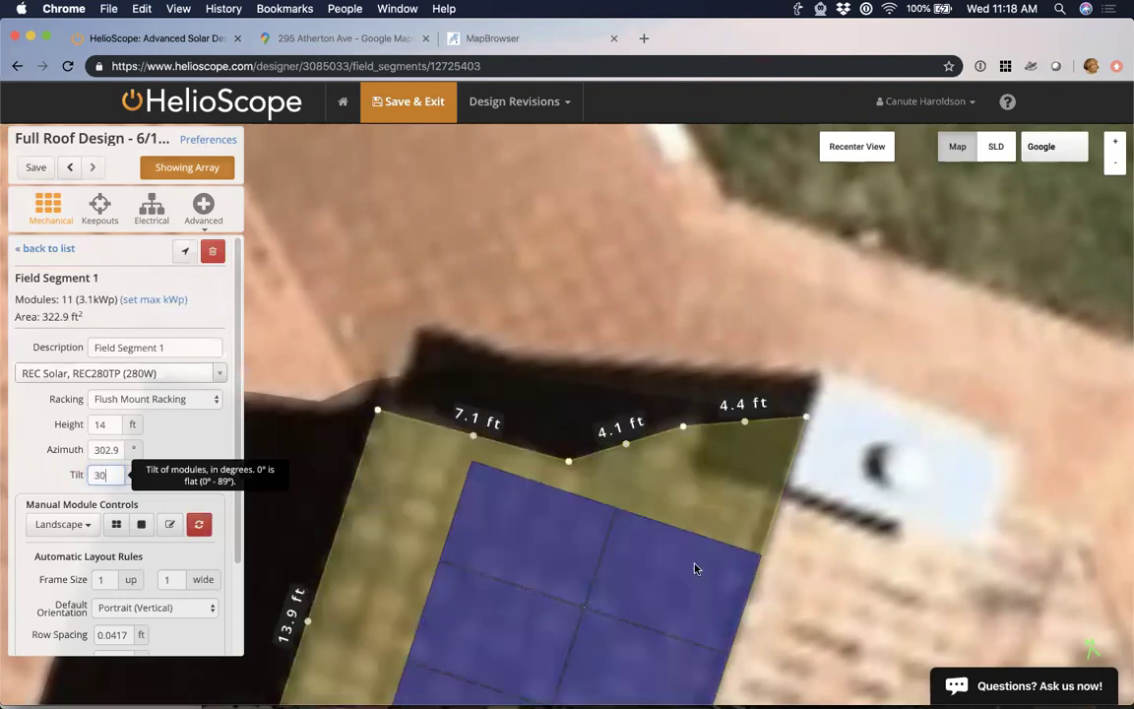
Examine the segment's cast shade and the shadows along the house's other roof edges.
right_drag(691, 528, 705, 397)
right_drag(705, 487, 654, 317)
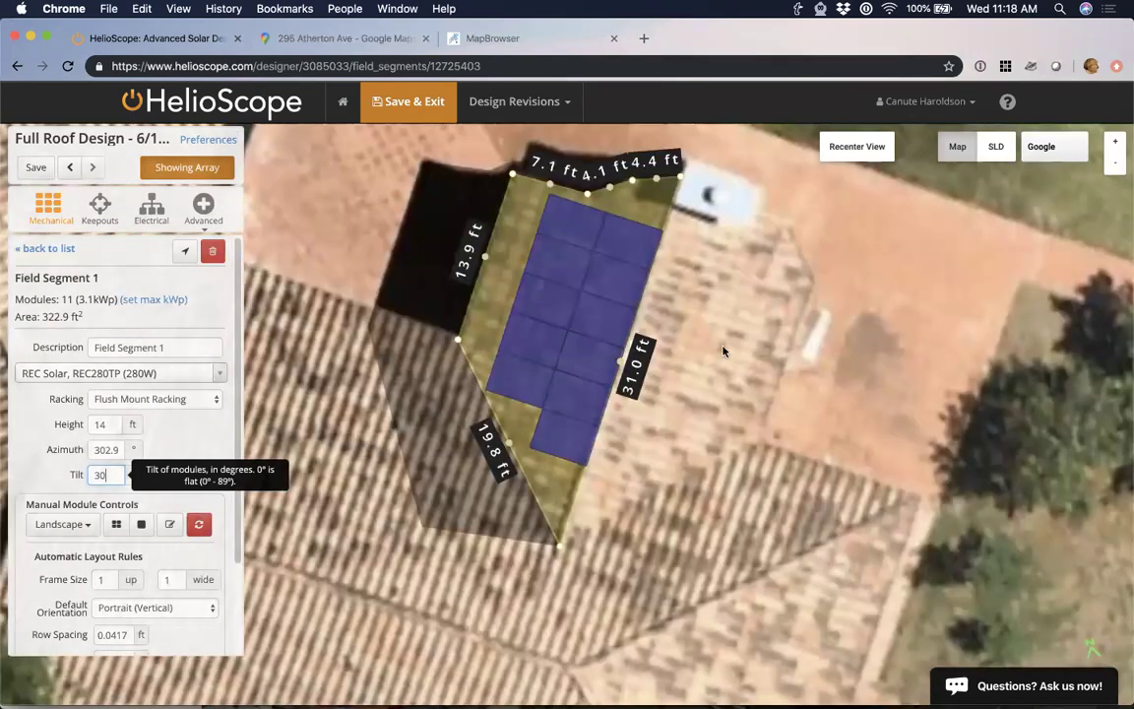
right_drag(510, 600, 457, 547)
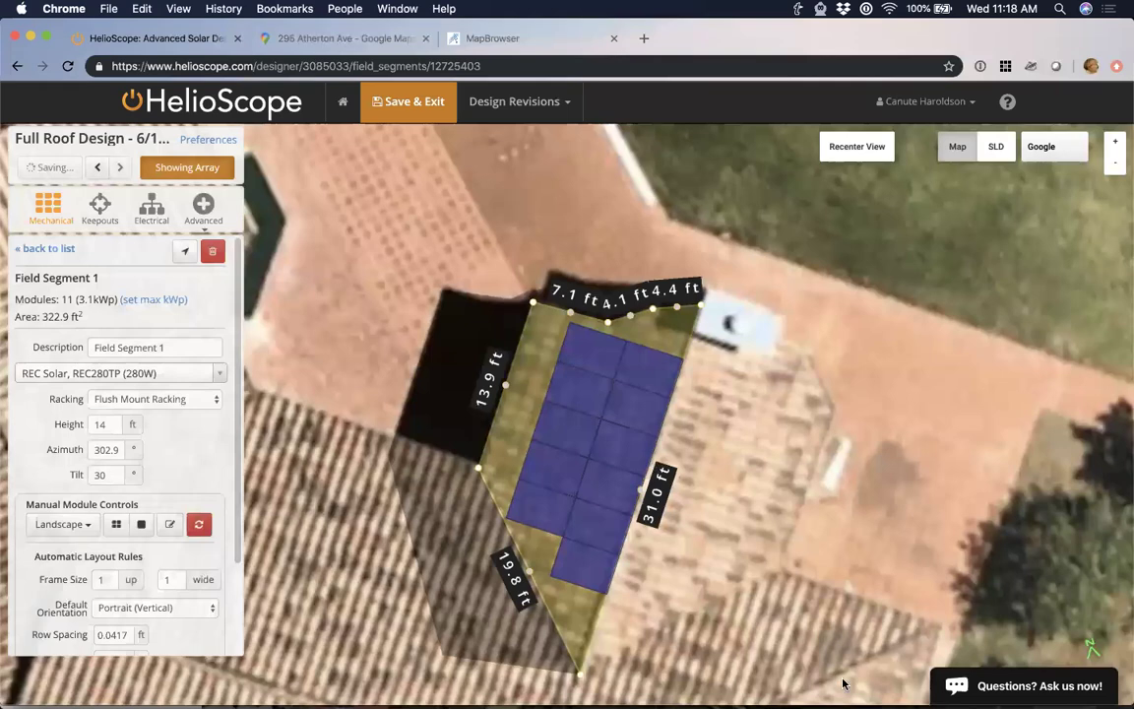
scroll(731, 447, down, 3)
drag(751, 514, 763, 398)
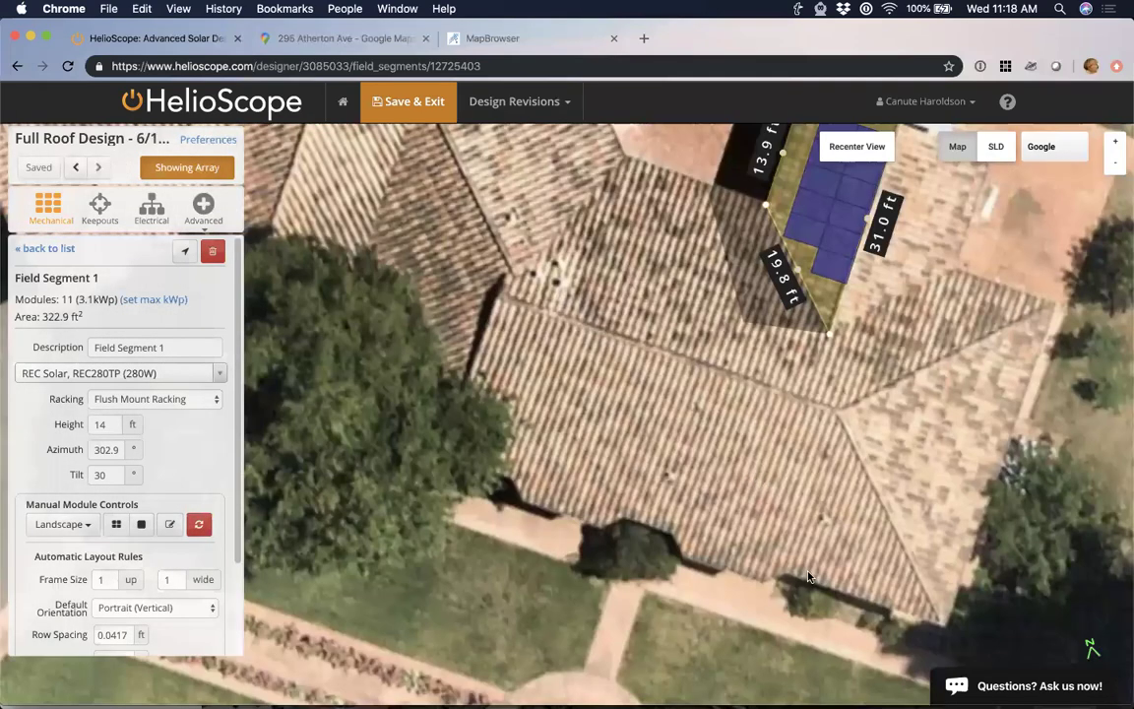
drag(746, 589, 613, 448)
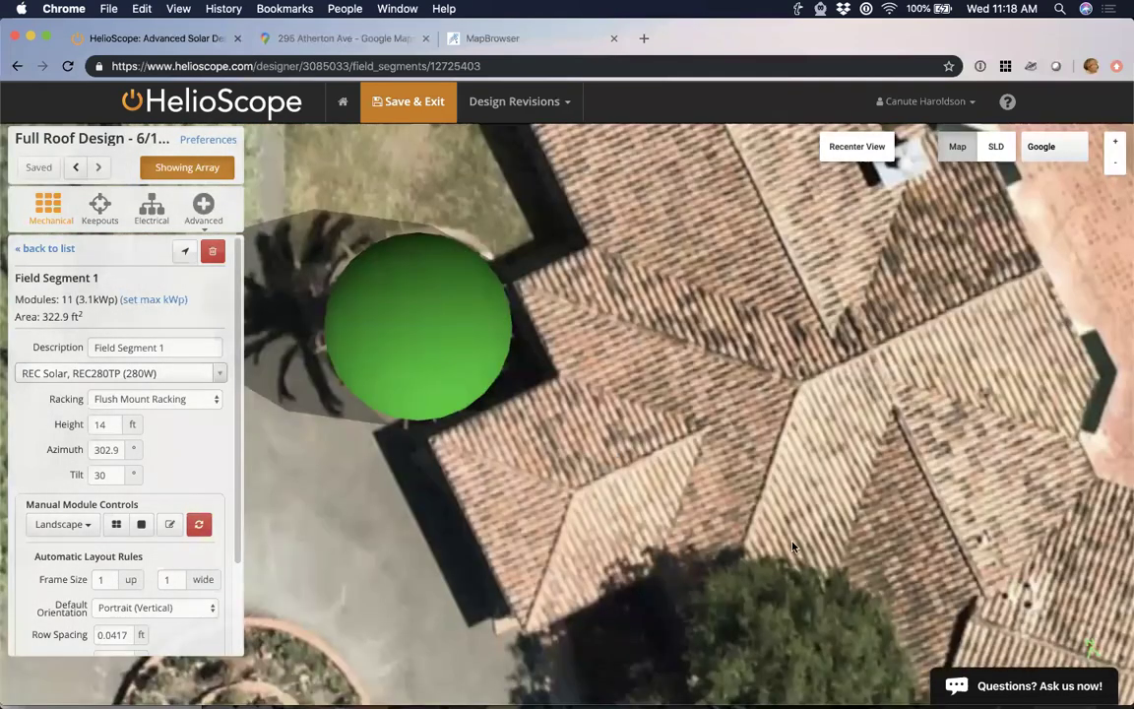
drag(690, 157, 730, 457)
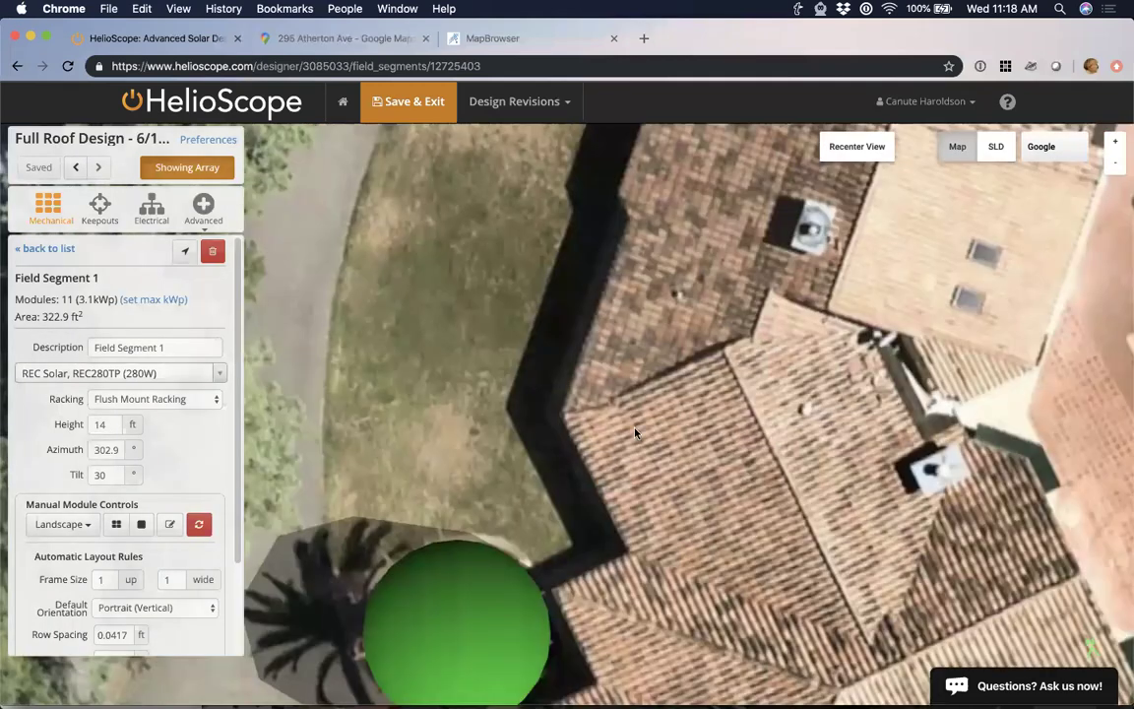
scroll(676, 271, down, 2)
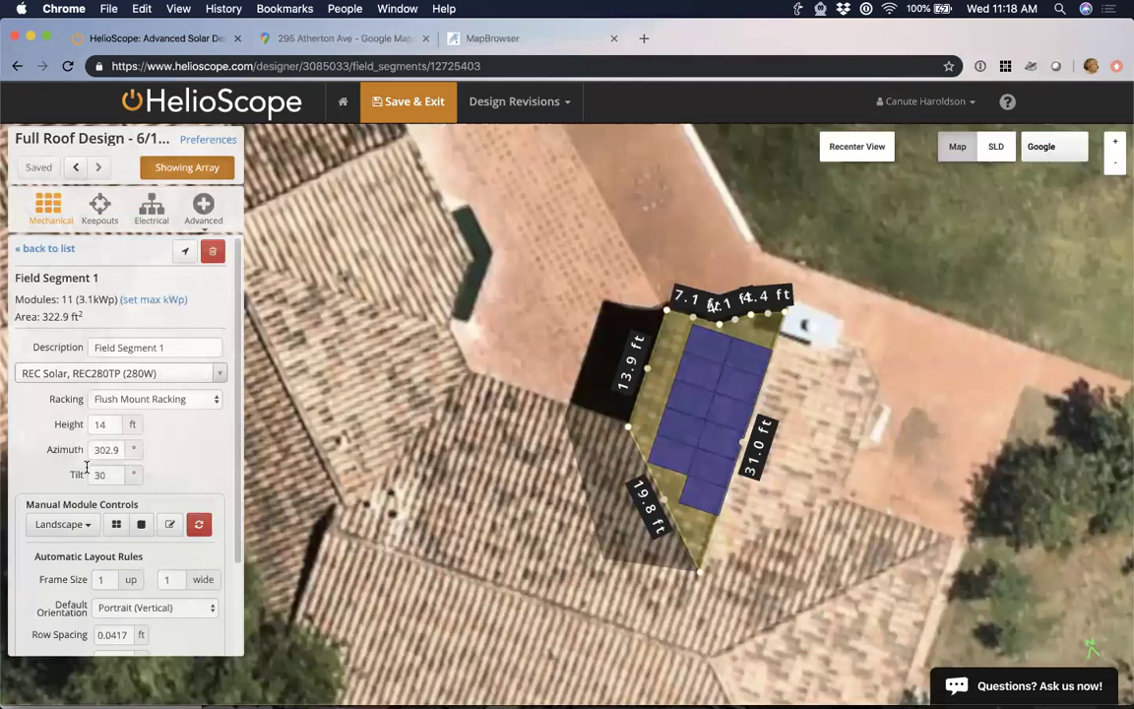
Set the field segment's tilt to 18.4°, check its shade, and return to the field segment list.
double_click(100, 474)
text(18.4)
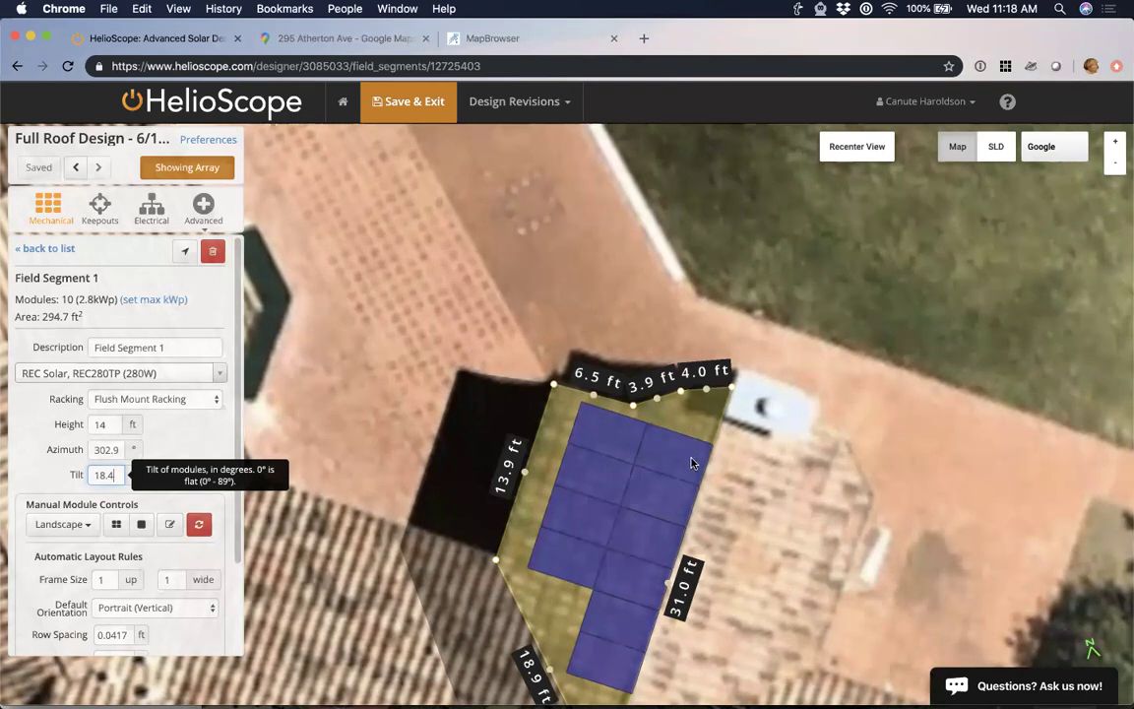
scroll(692, 462, down, 2)
scroll(692, 465, down, 2)
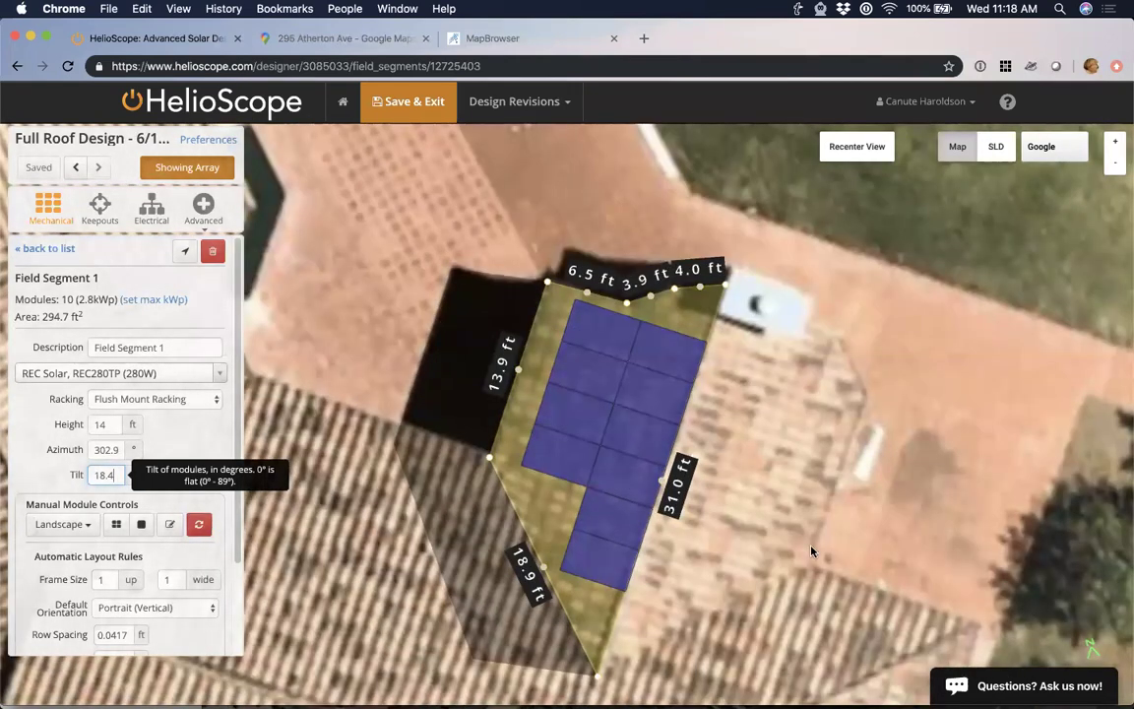
click(48, 248)
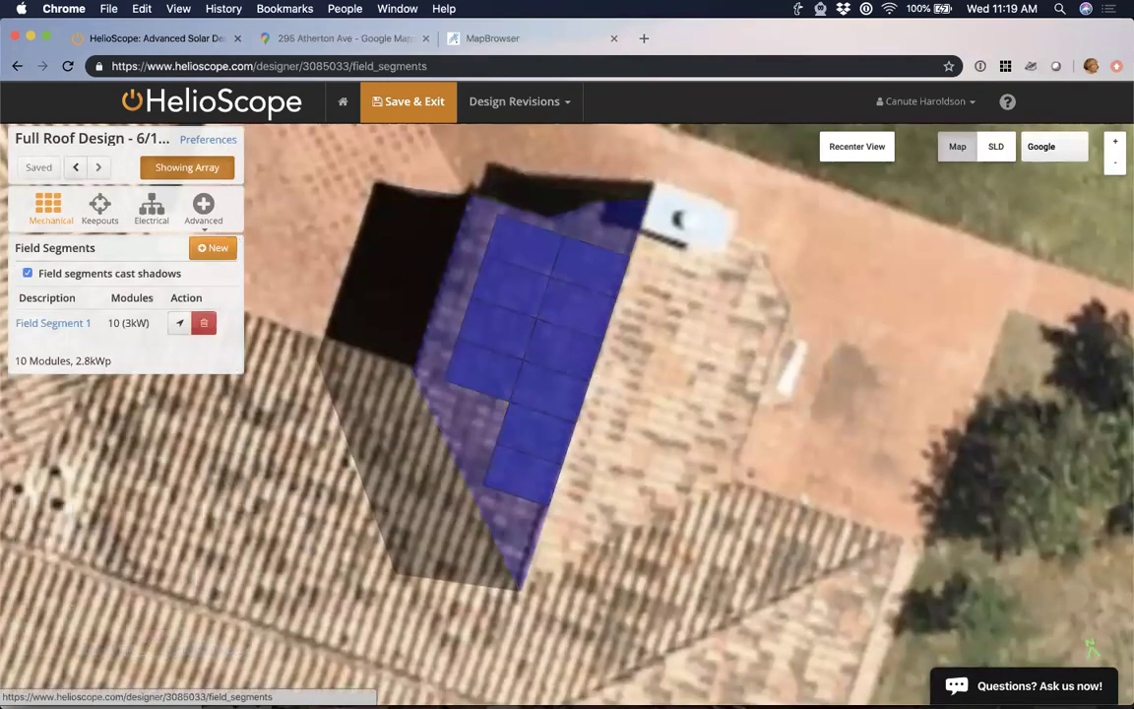
Outline a second field segment over the roof face on the other side of the ridge, following its roof edges.
click(519, 590)
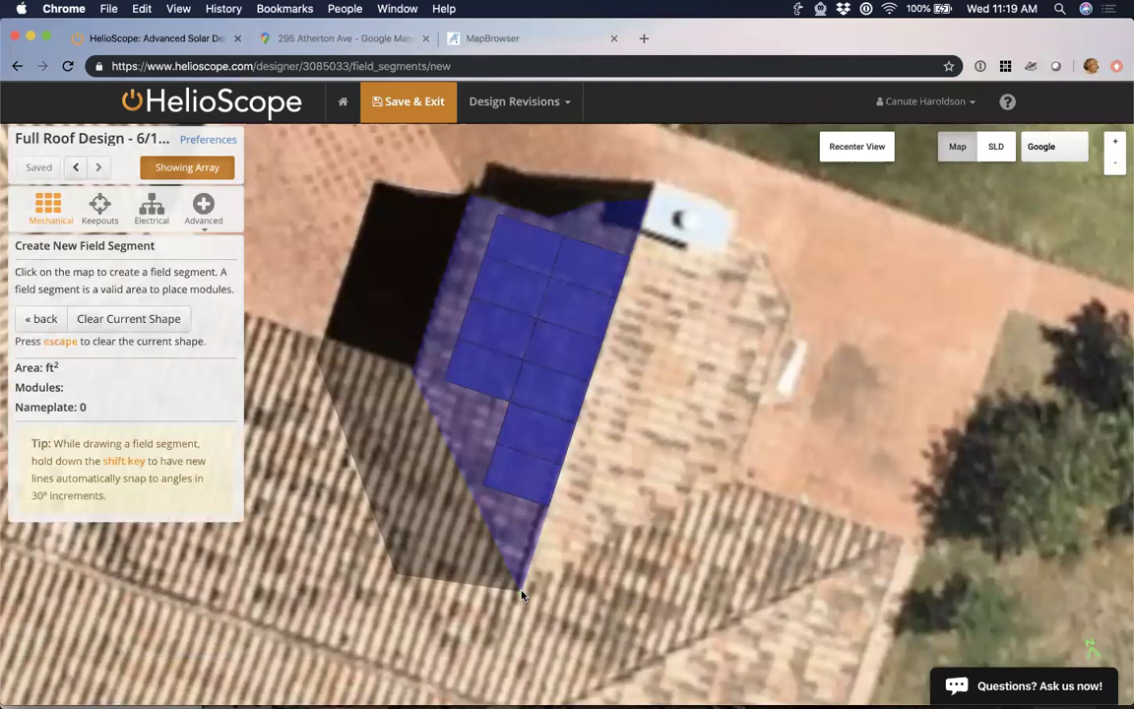
click(735, 476)
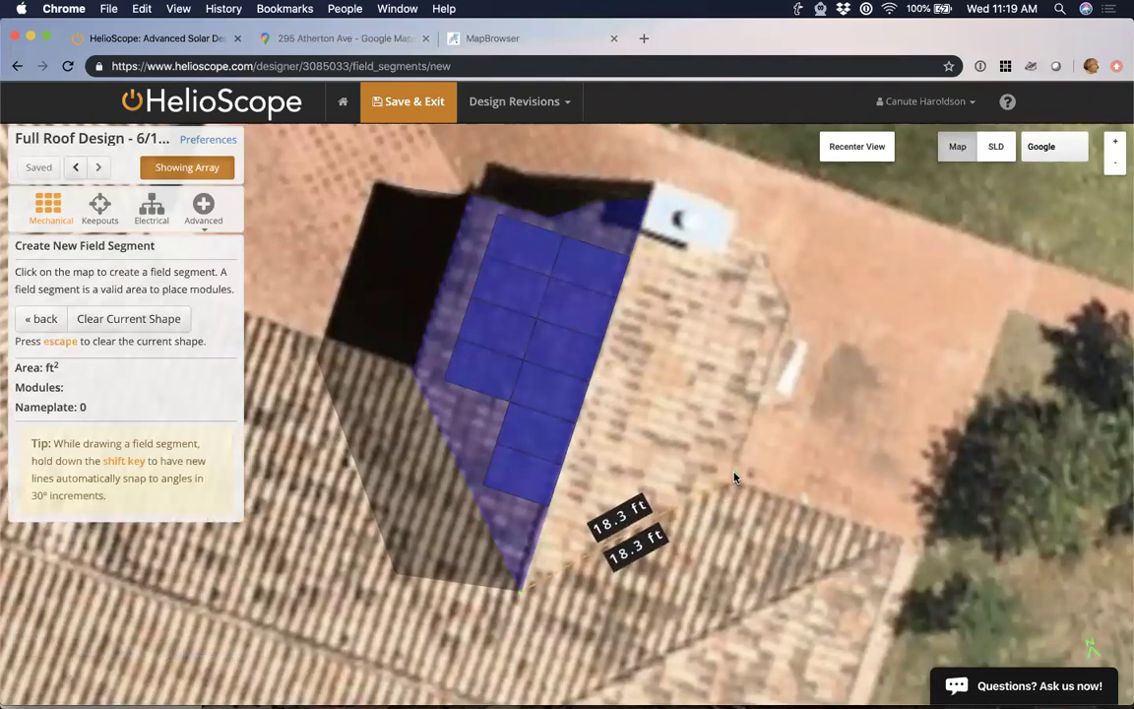
click(788, 310)
click(766, 241)
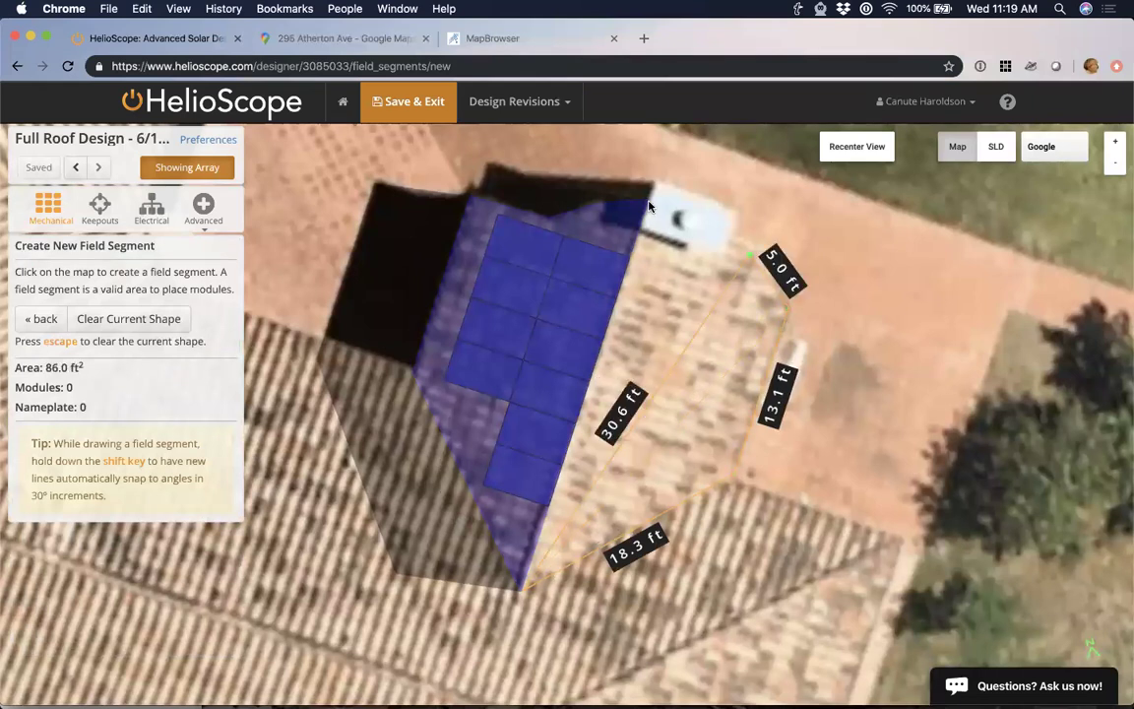
click(649, 206)
double_click(649, 205)
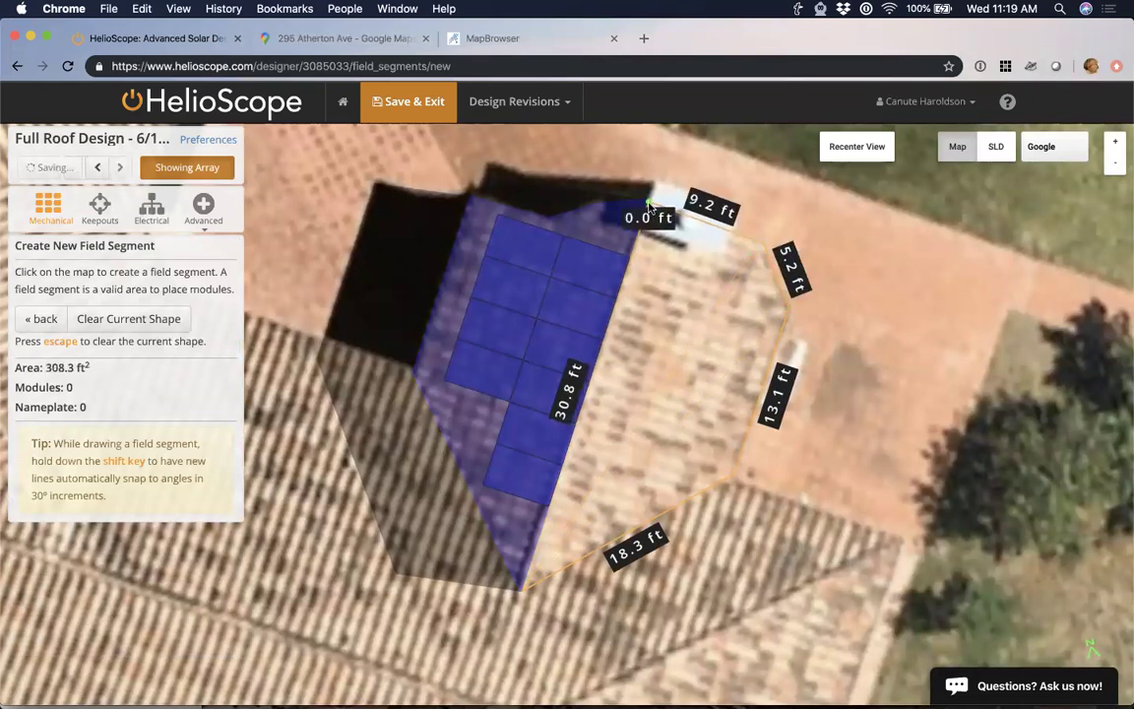
Reorient the new field segment so it slopes away from the shared ridge, with an azimuth of 122.9°.
click(584, 400)
click(553, 436)
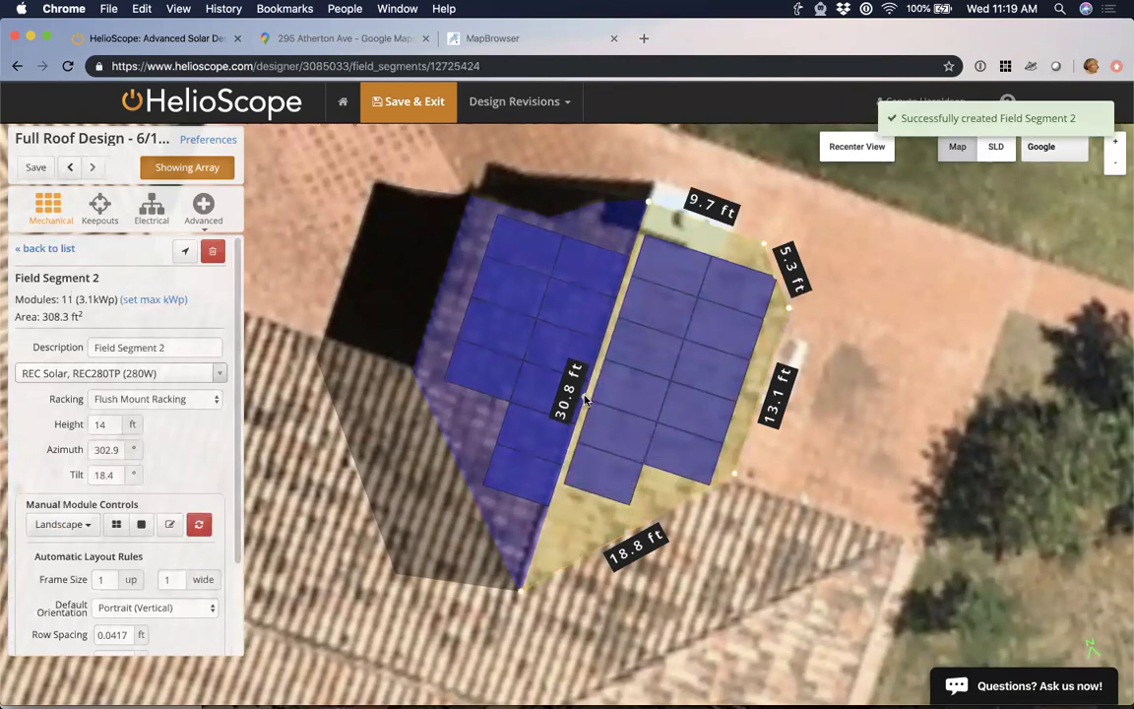
click(563, 464)
click(618, 500)
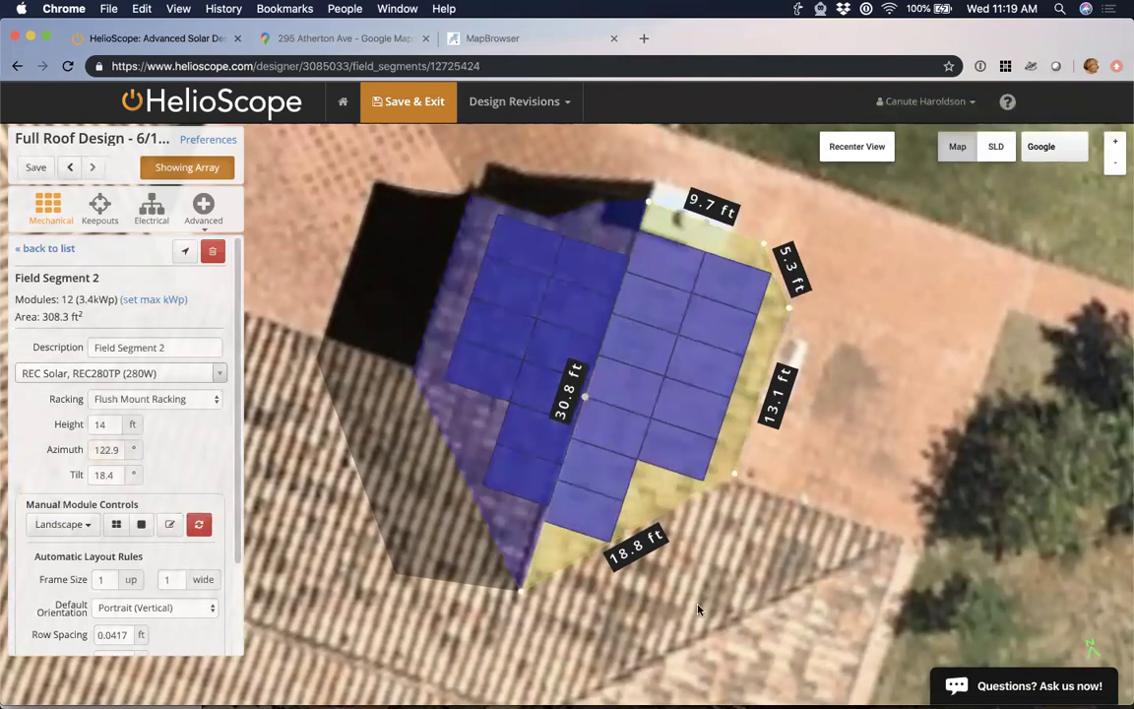
Try tilts of 22° and 18° on the second field segment to compare the effect on the adjoining segment.
right_drag(714, 597, 682, 195)
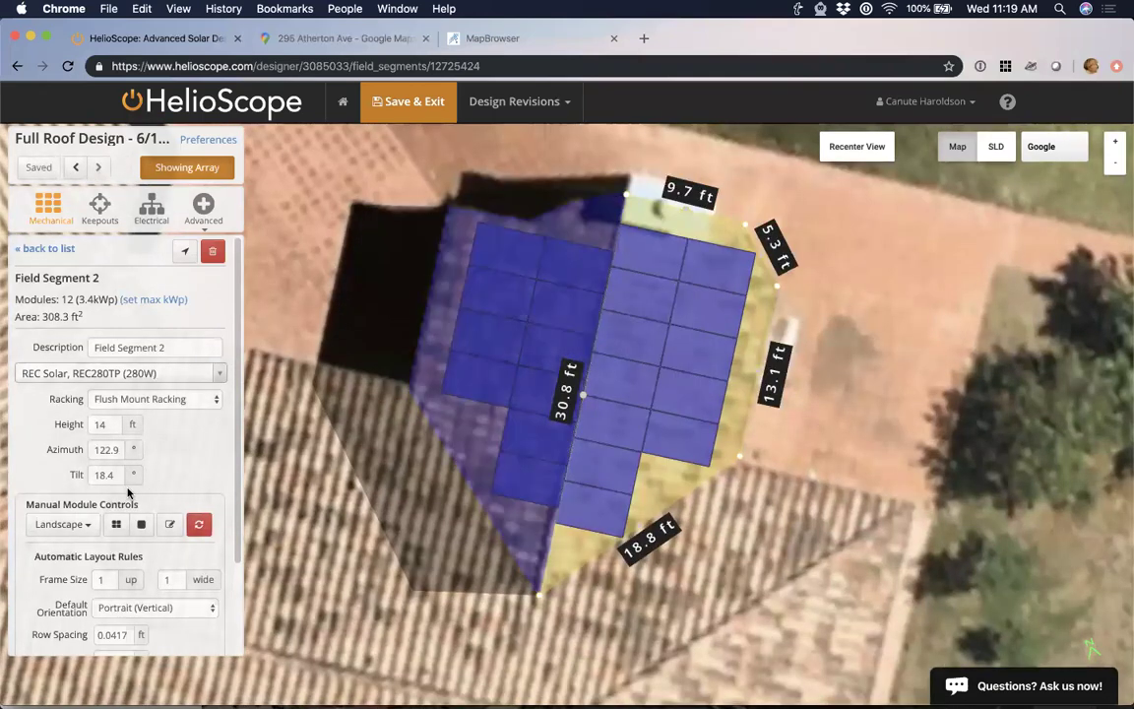
click(125, 483)
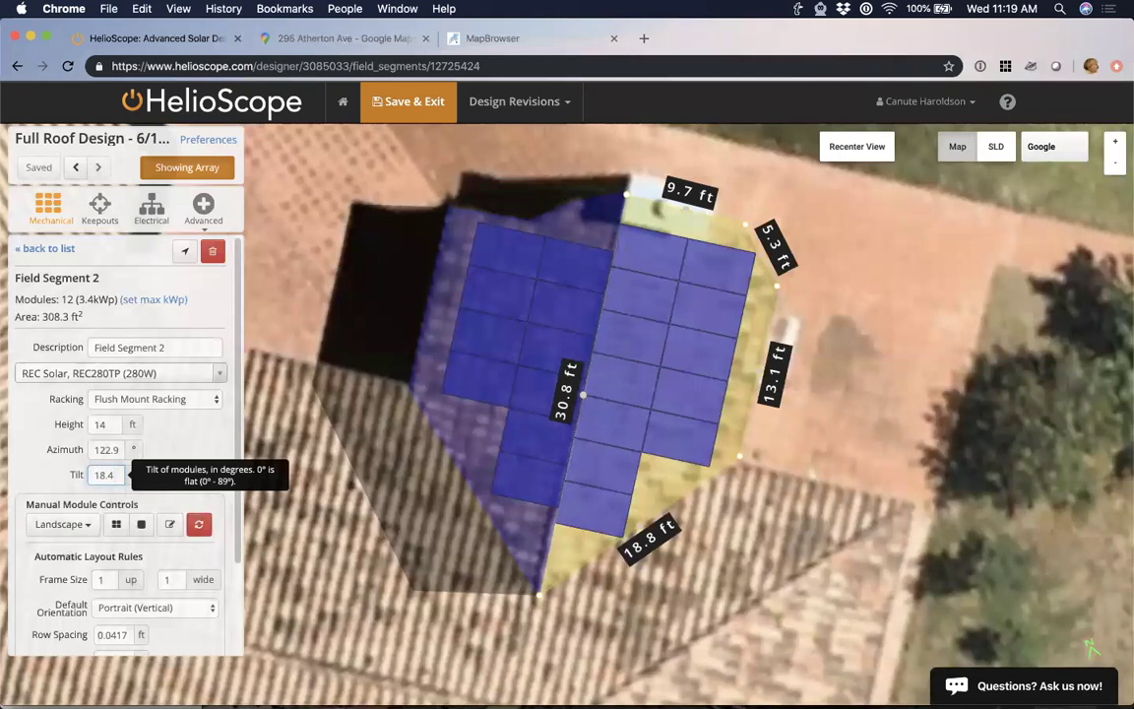
key(BackSpace)
key(BackSpace)
key(BackSpace)
key(BackSpace)
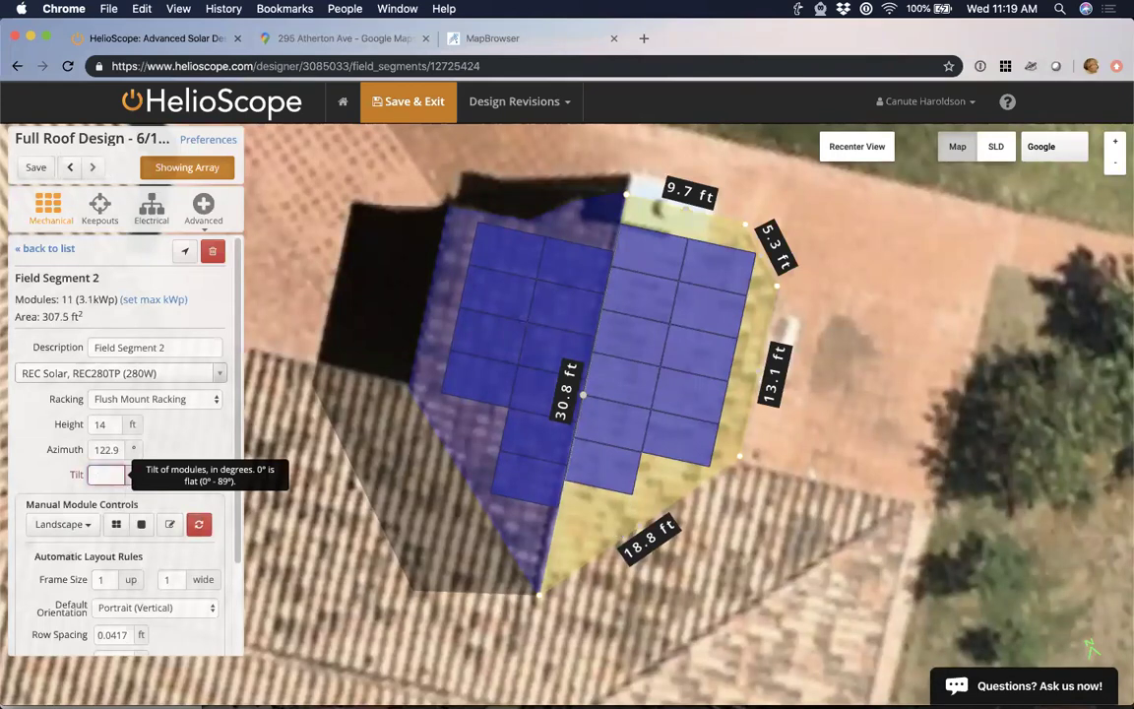
text(22)
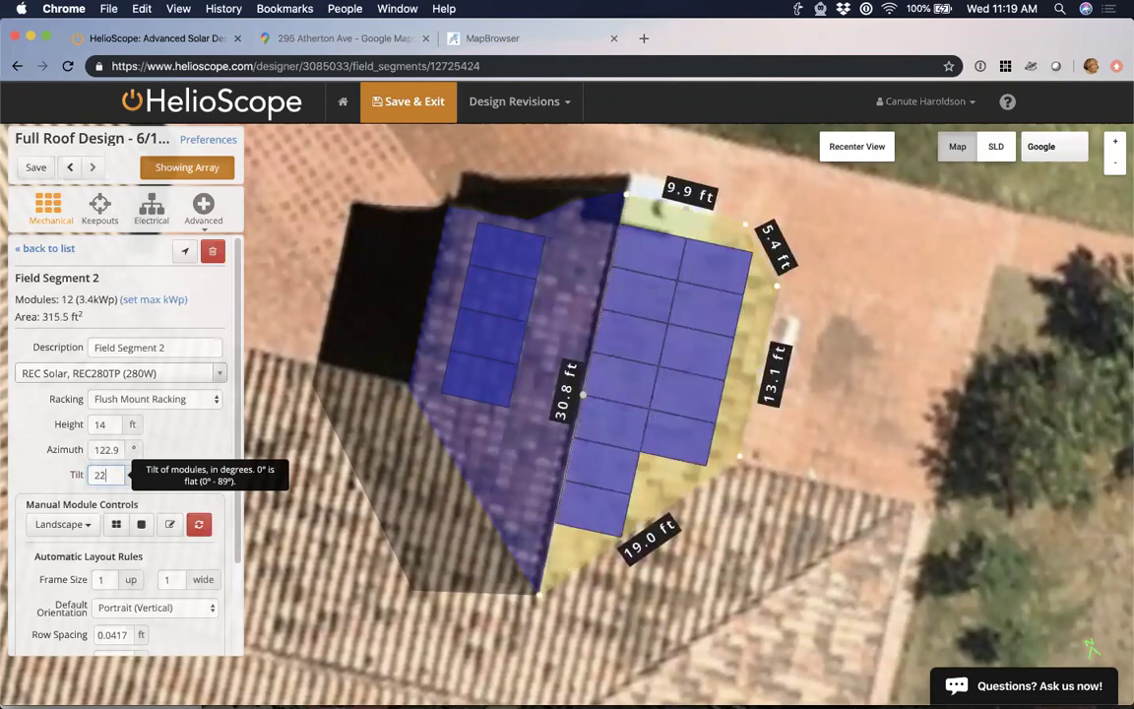
key(BackSpace)
key(BackSpace)
text(18)
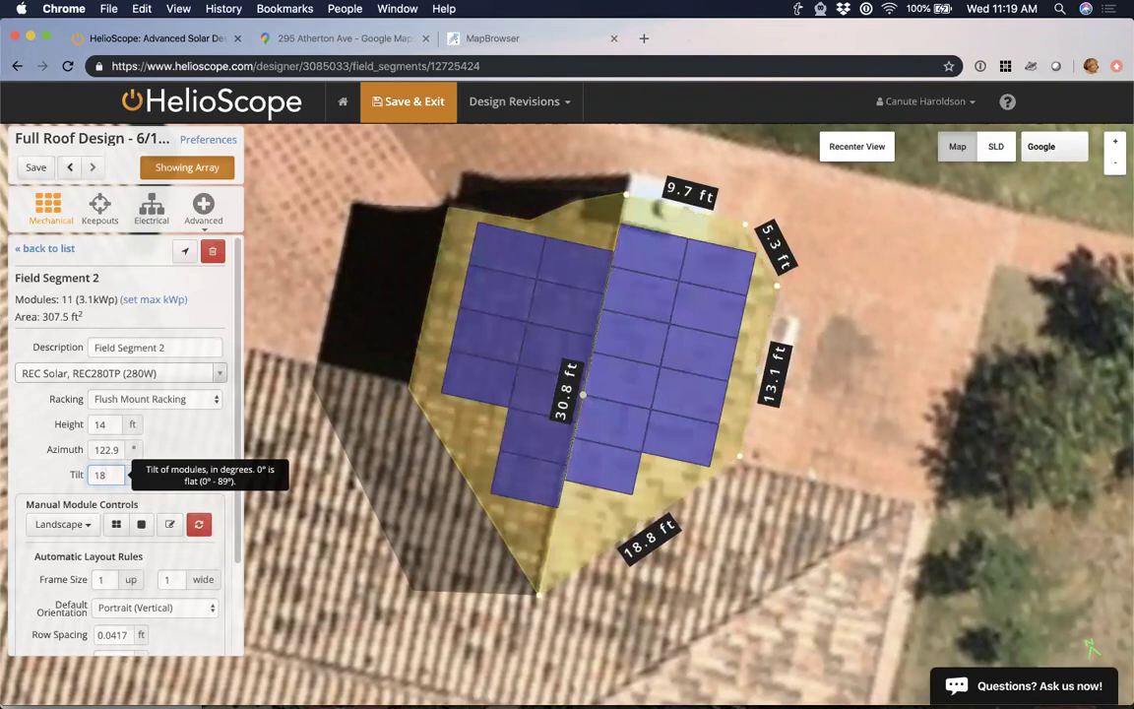
Set the second segment's tilt back to 22° and inspect the shade it casts along the ridge.
key(BackSpace)
key(BackSpace)
text(22)
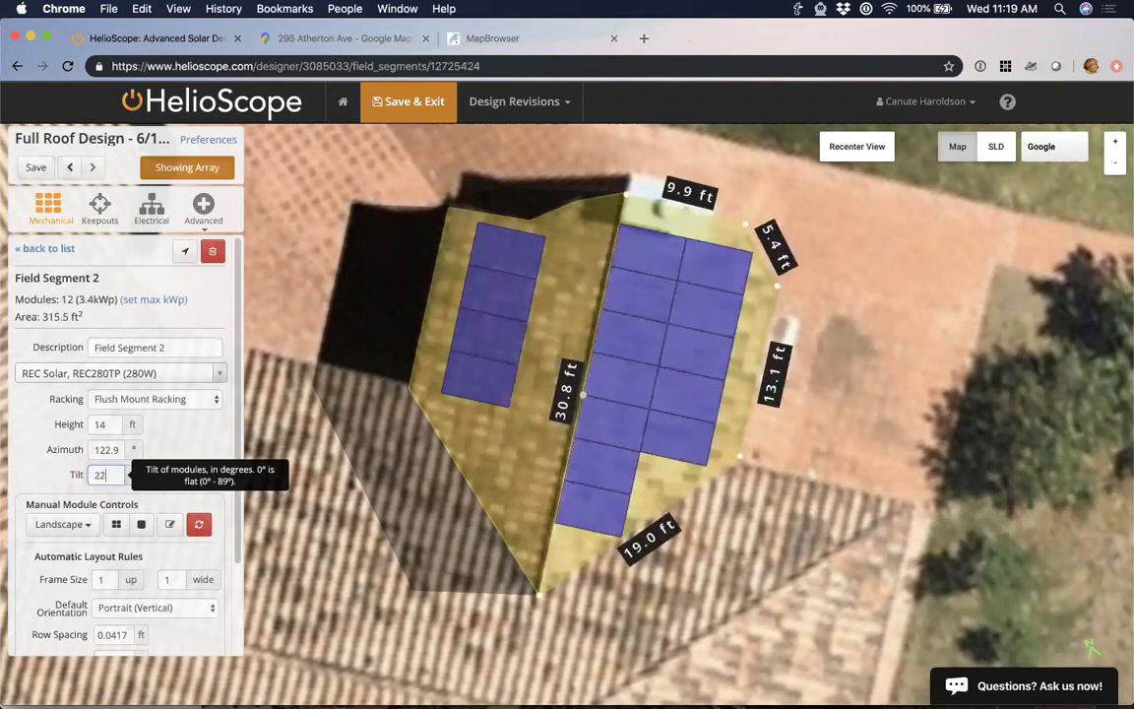
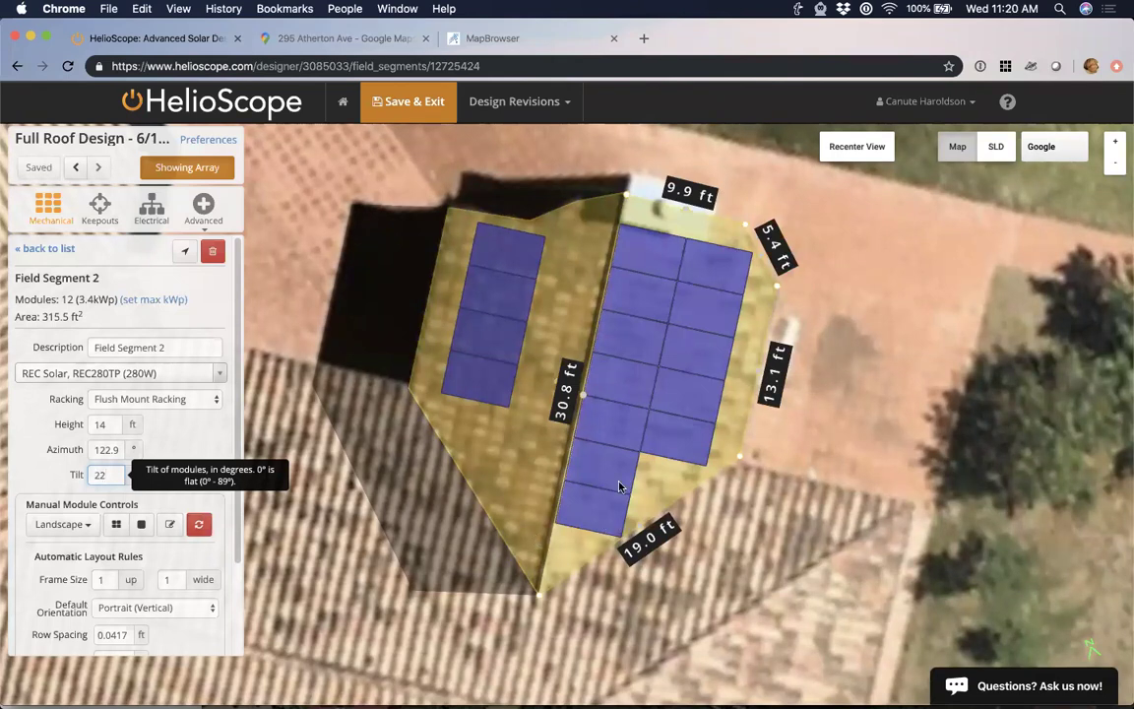
scroll(580, 546, up, 4)
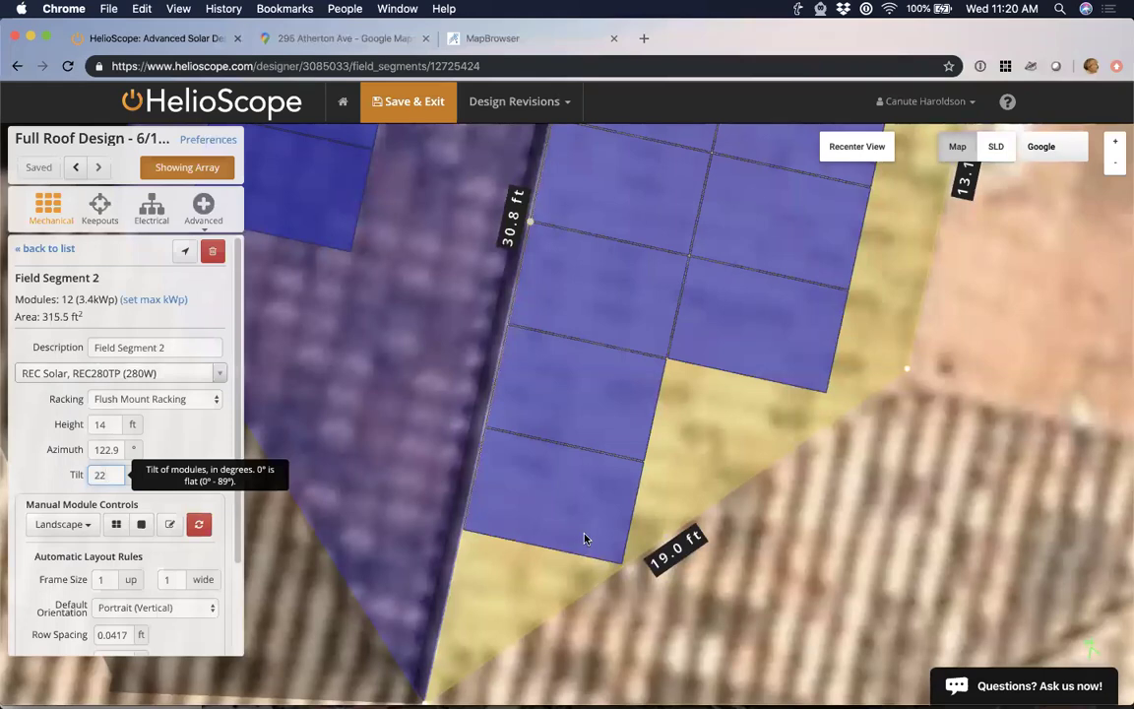
scroll(563, 548, down, 1)
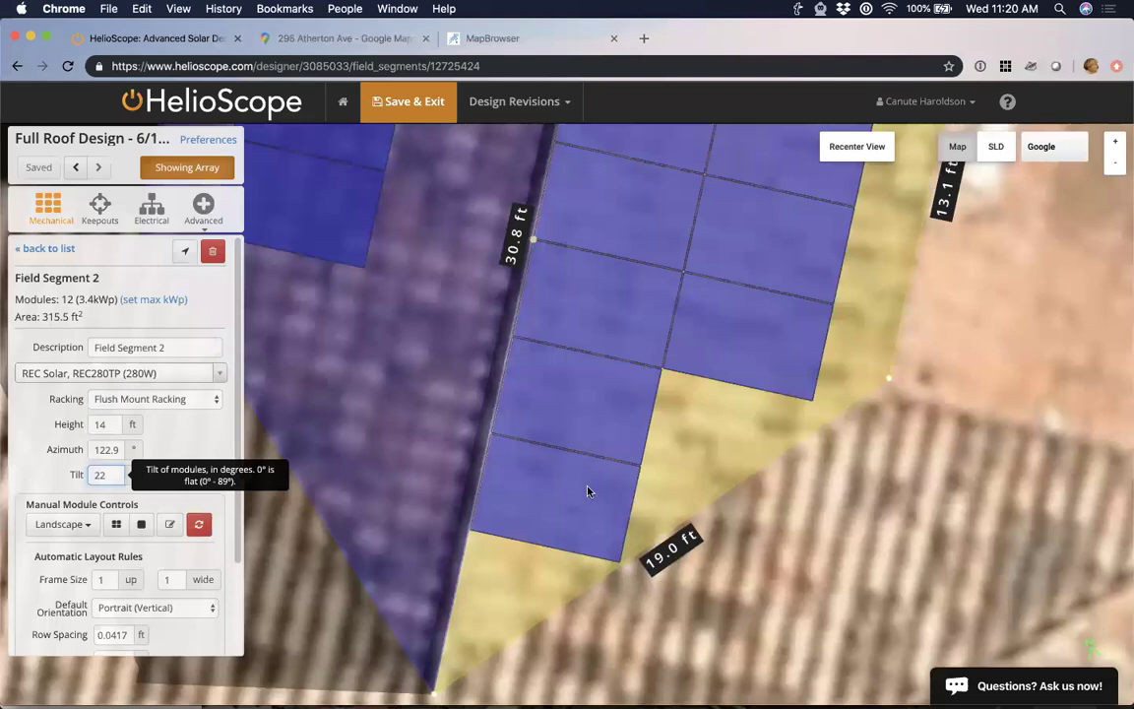
scroll(638, 226, down, 2)
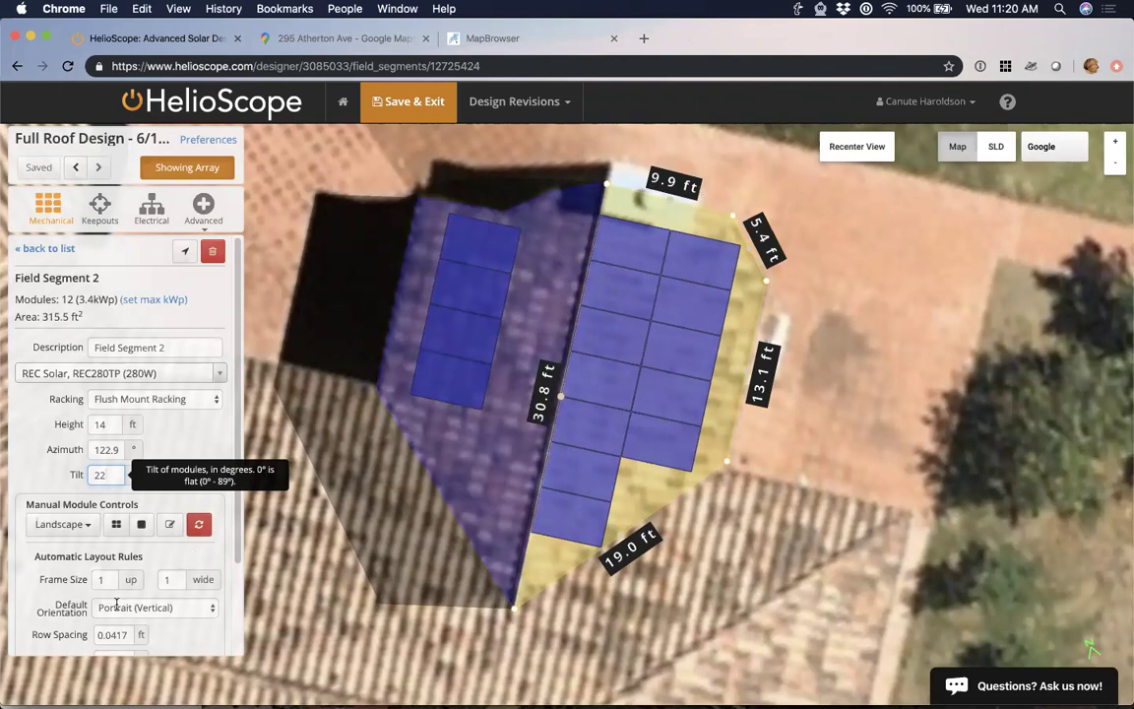
Try a setback of 0.15 ft on the second field segment and inspect its edges along the ridge.
scroll(116, 606, down, 3)
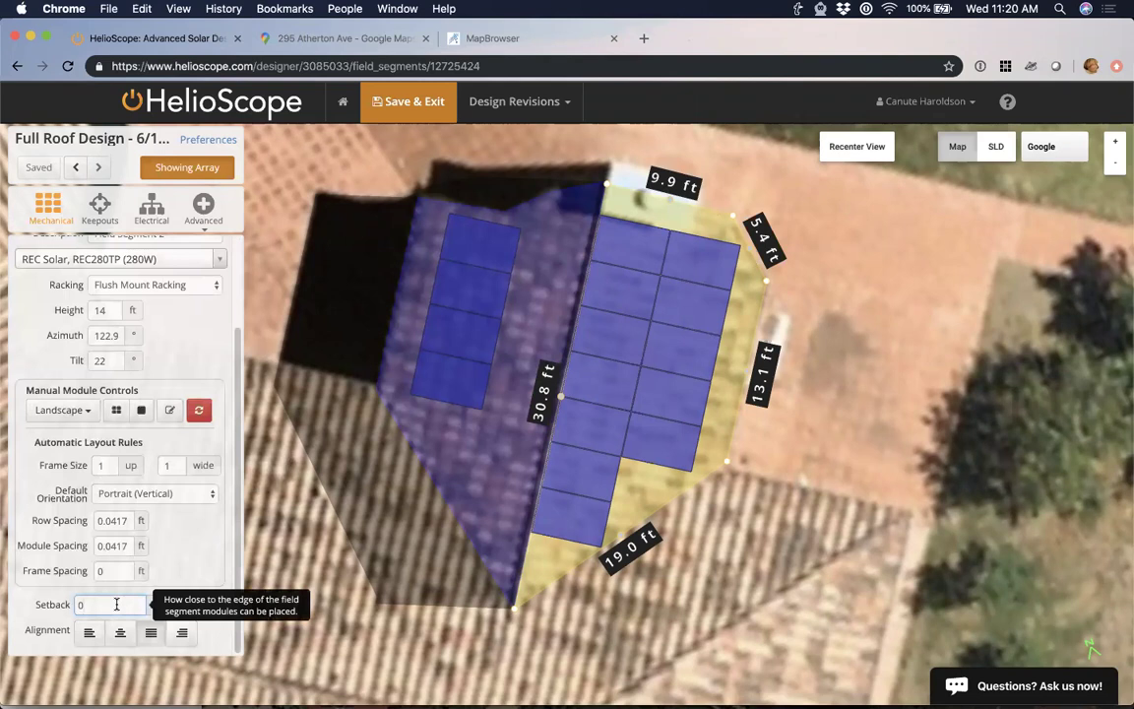
click(116, 604)
text(.15)
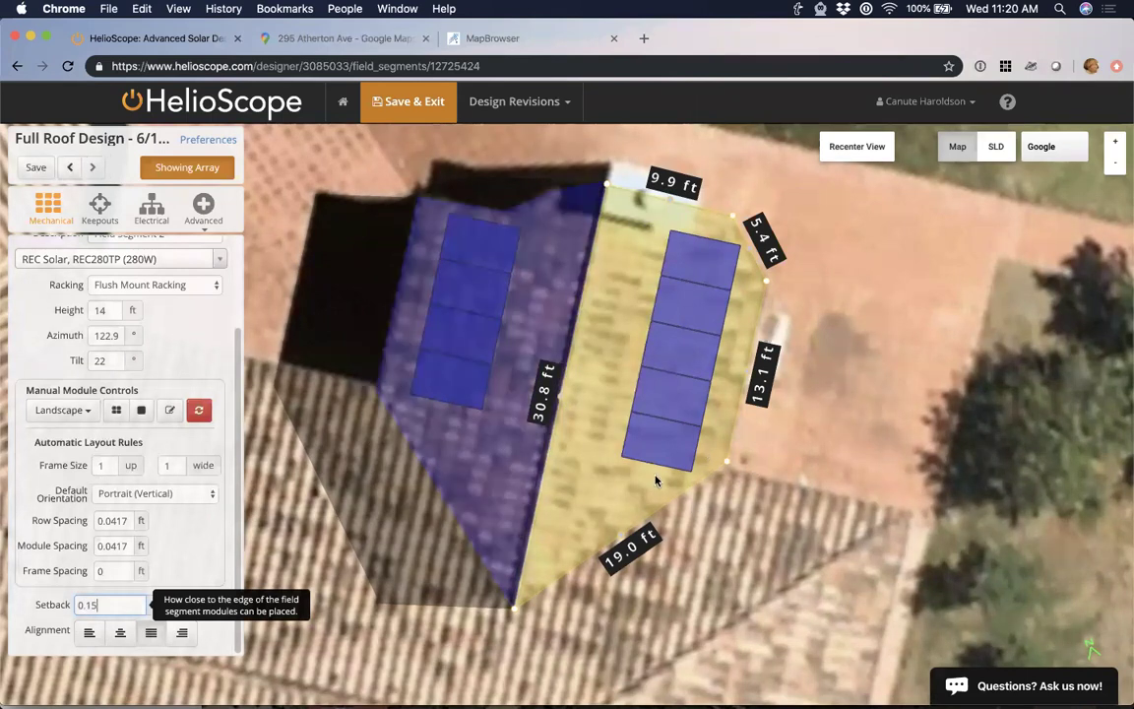
scroll(398, 435, up, 2)
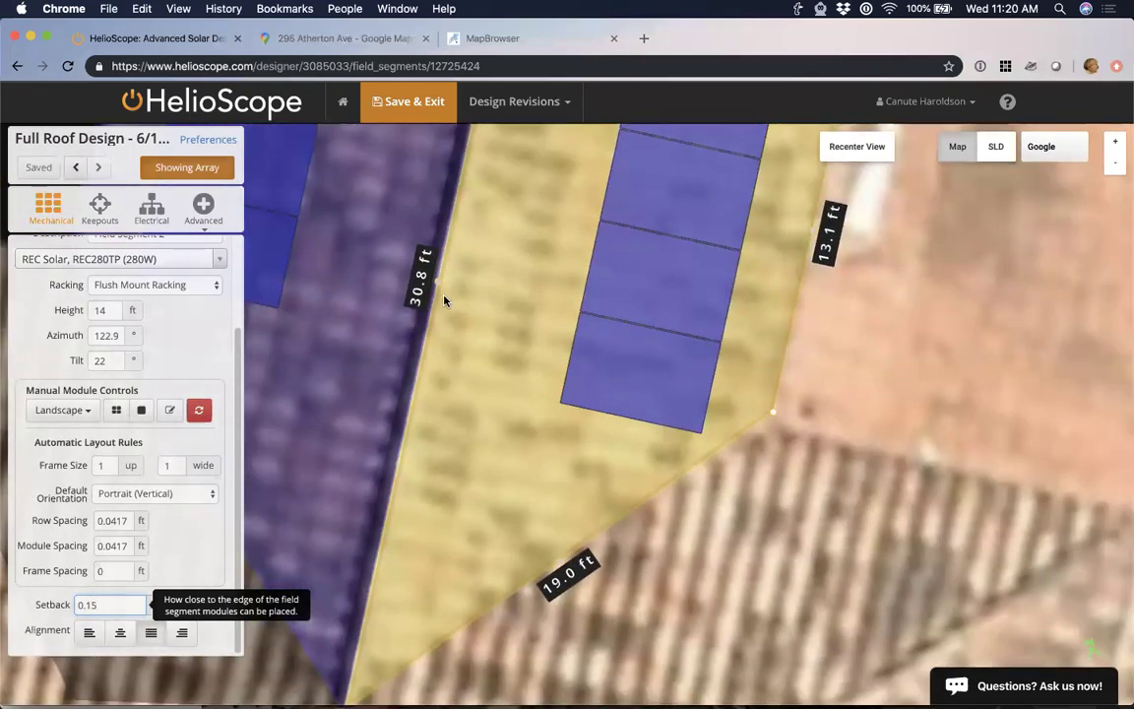
scroll(444, 301, down, 1)
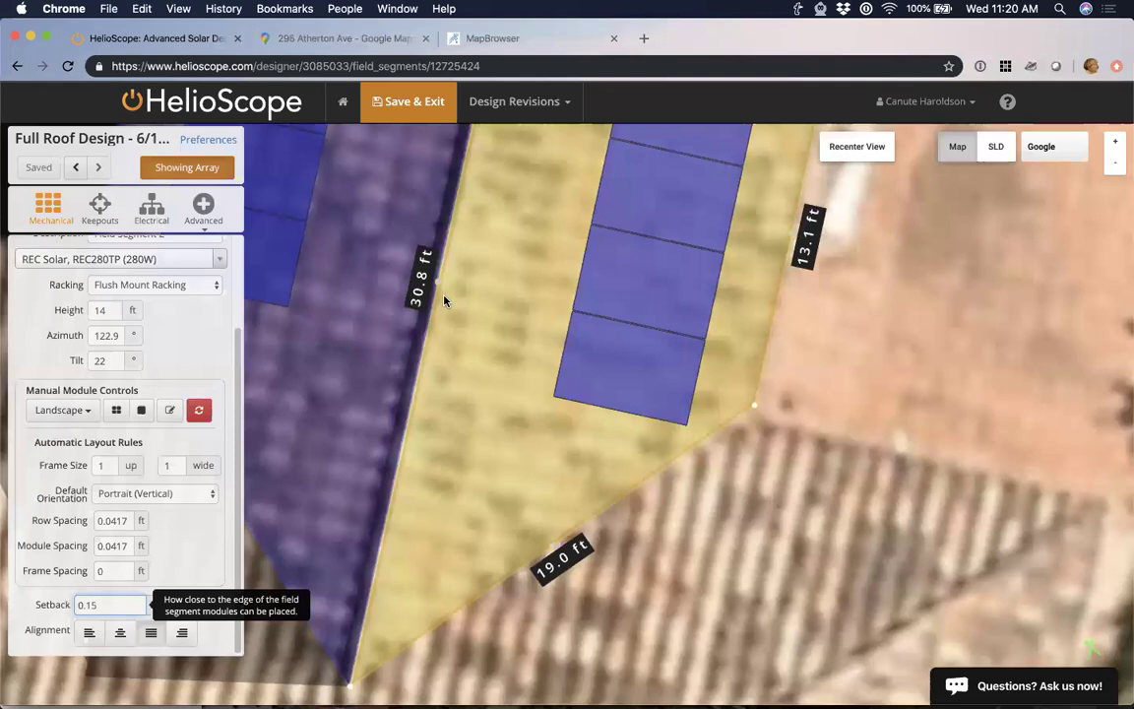
scroll(444, 300, down, 1)
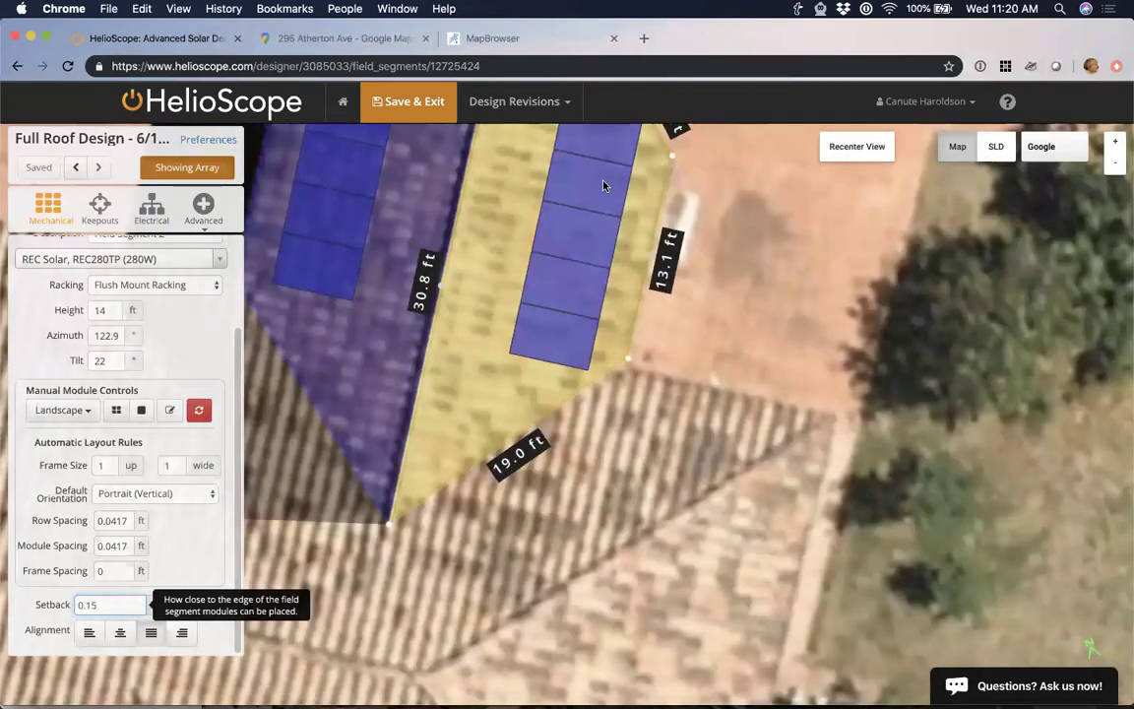
drag(645, 251, 710, 380)
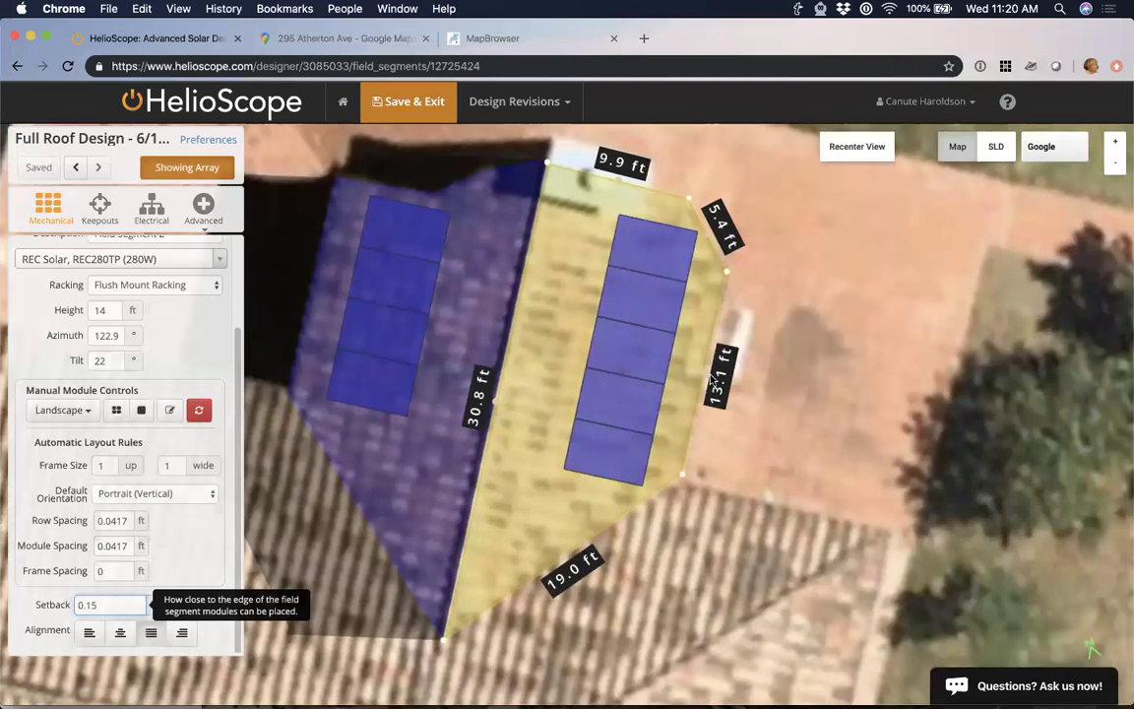
Try steeper tilts of 30° and 35° on the second field segment to test the shade cast across the ridge.
click(110, 360)
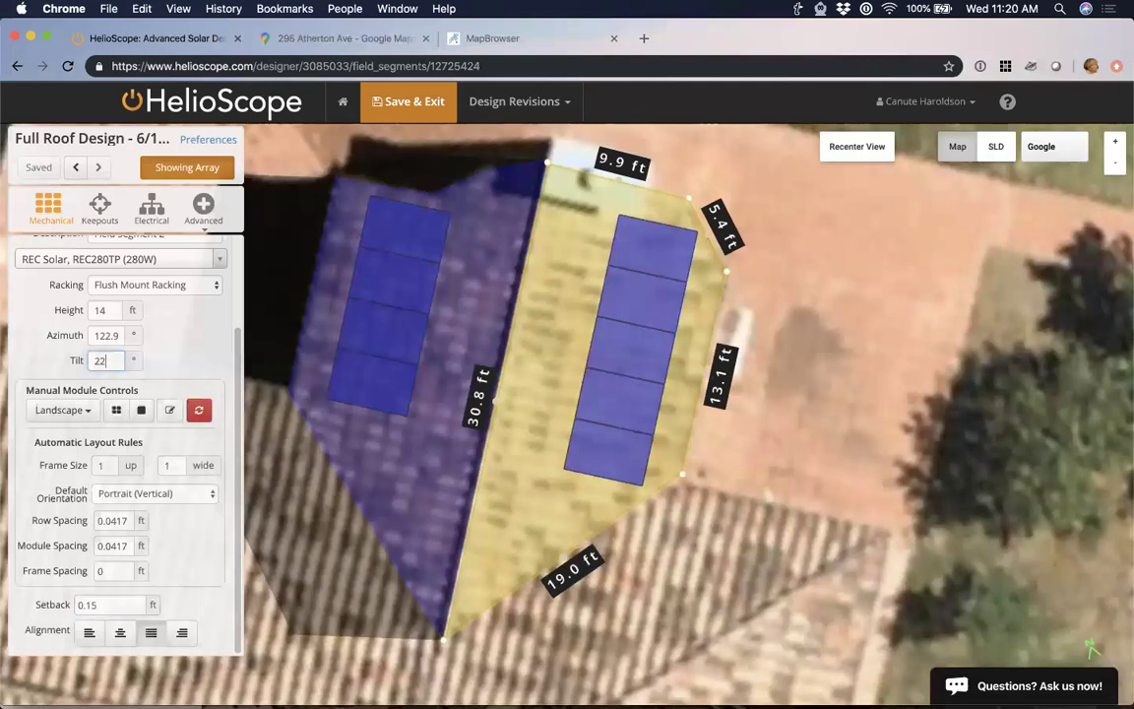
key(BackSpace)
key(BackSpace)
text(30)
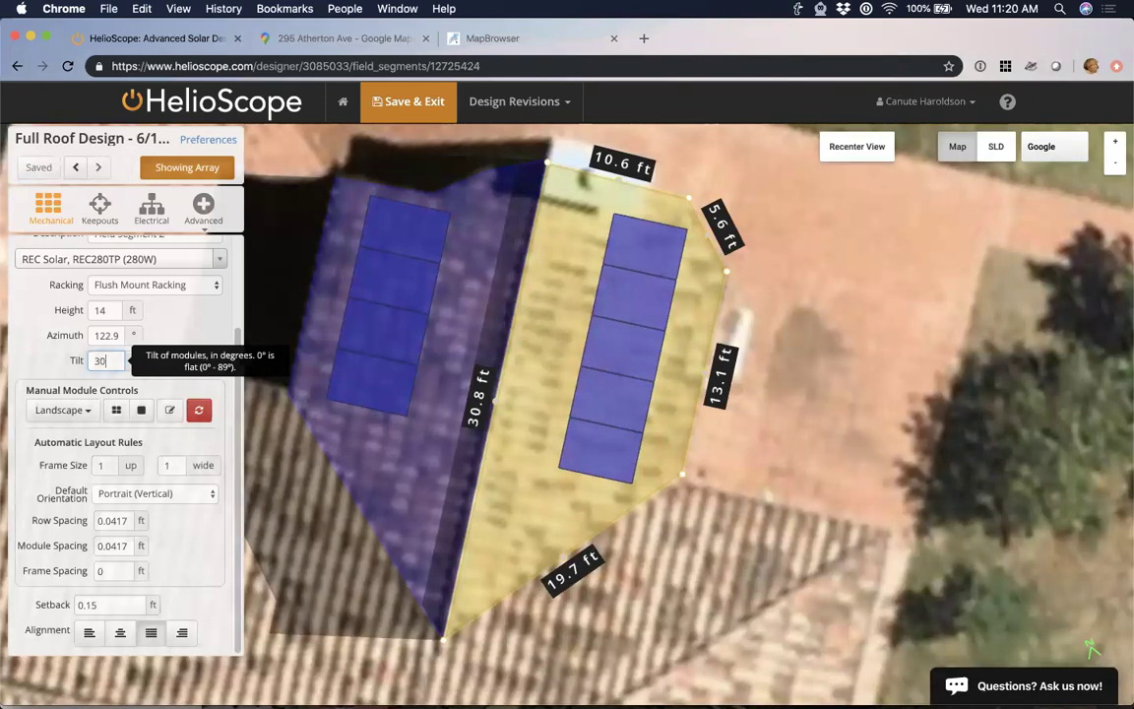
key(BackSpace)
text(5)
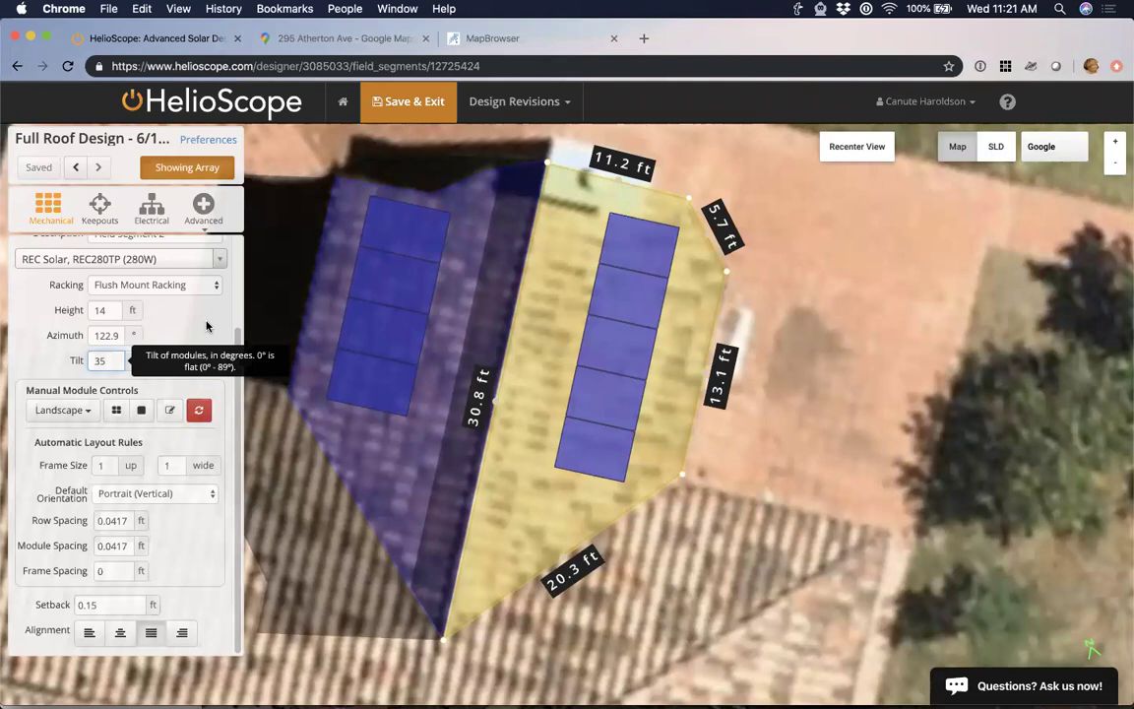
Set the second field segment's tilt to 18.4° to match the first segment.
key(BackSpace)
key(BackSpace)
text(18)
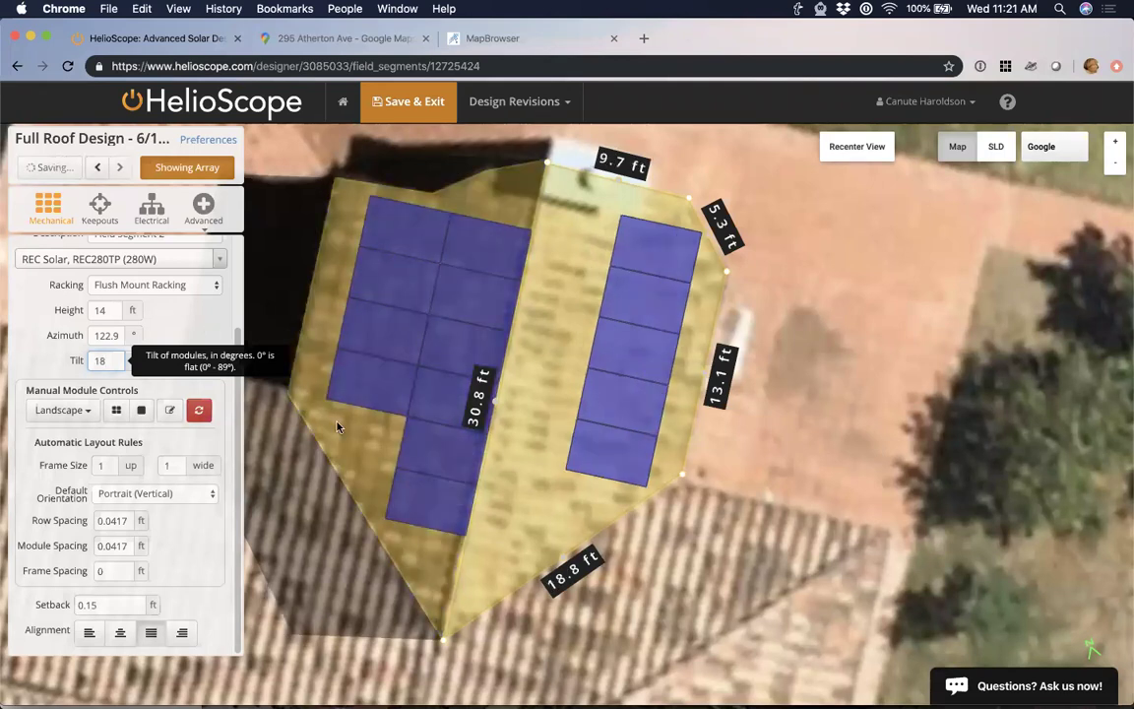
click(336, 425)
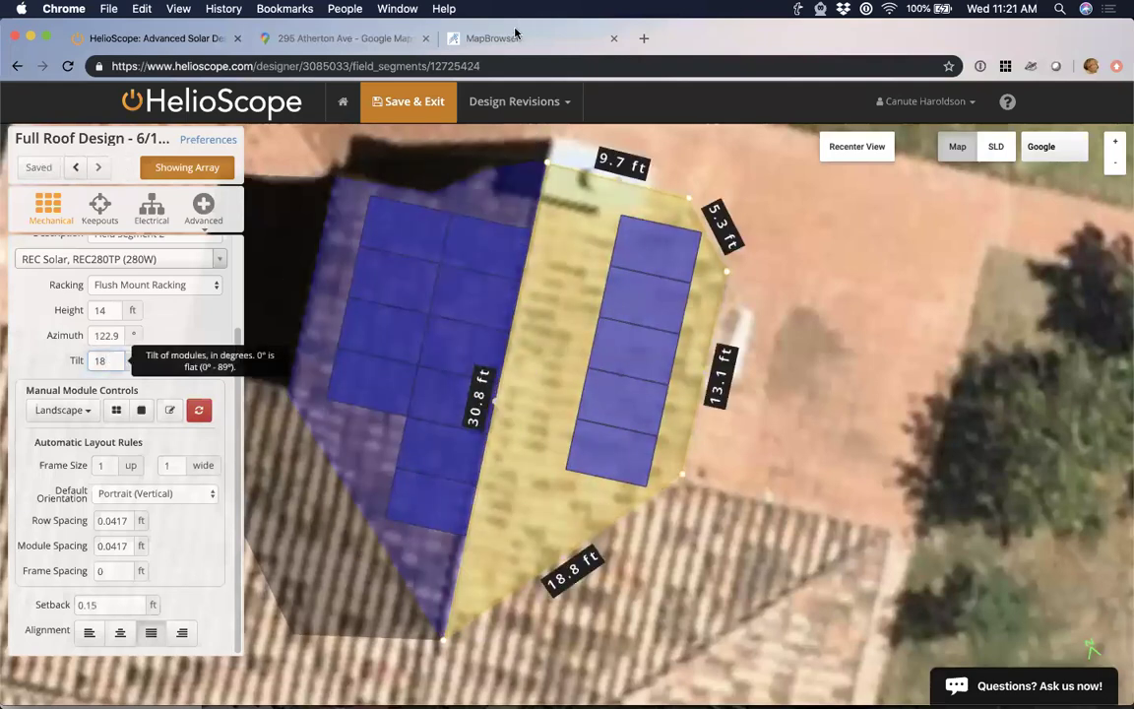
text(.4)
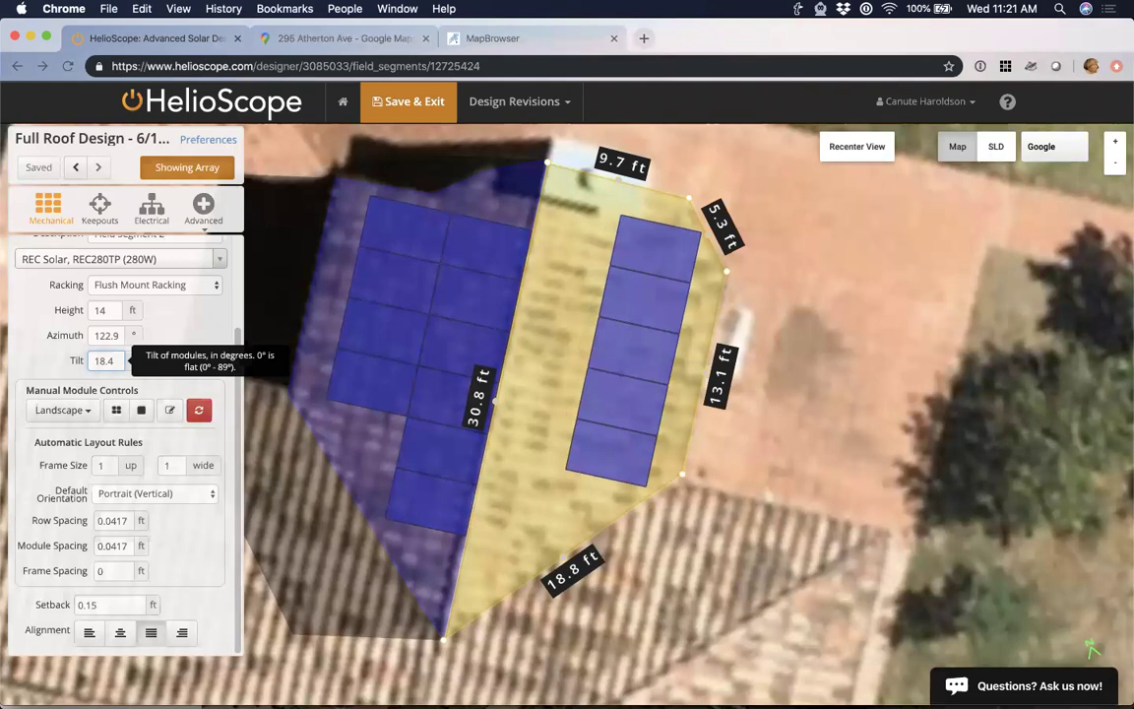
Try a setback of 0.3 ft on the second field segment, and settle on 0.5 ft.
click(112, 603)
key(BackSpace)
key(BackSpace)
text(3)
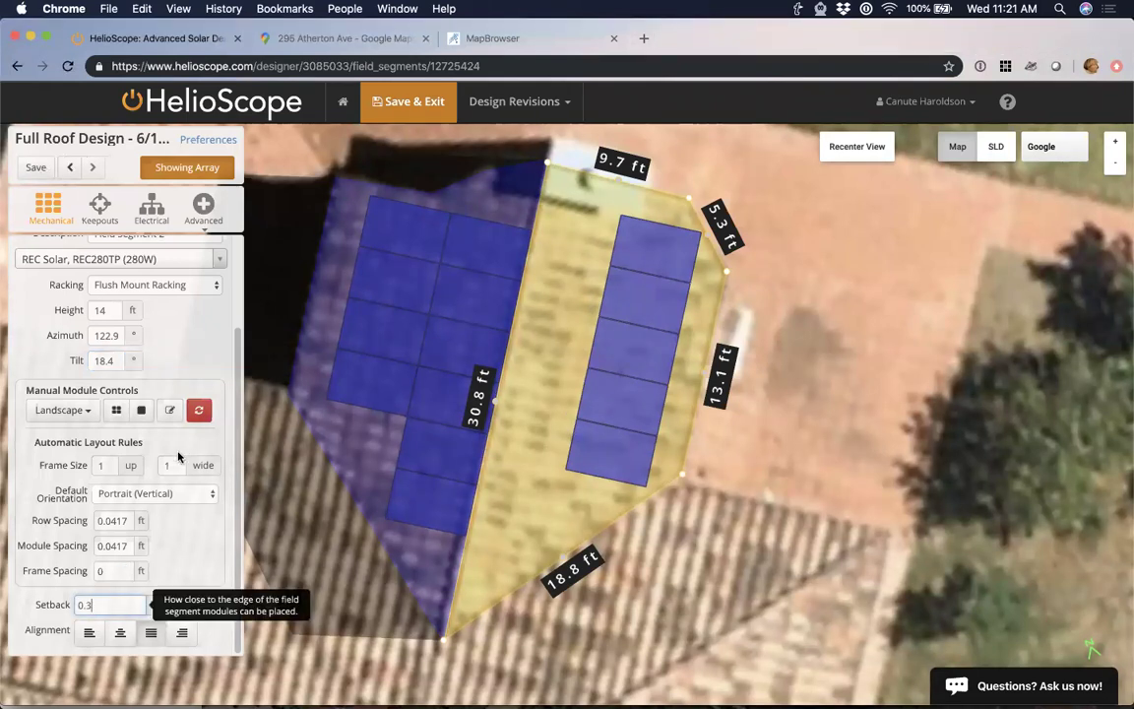
key(BackSpace)
text(5)
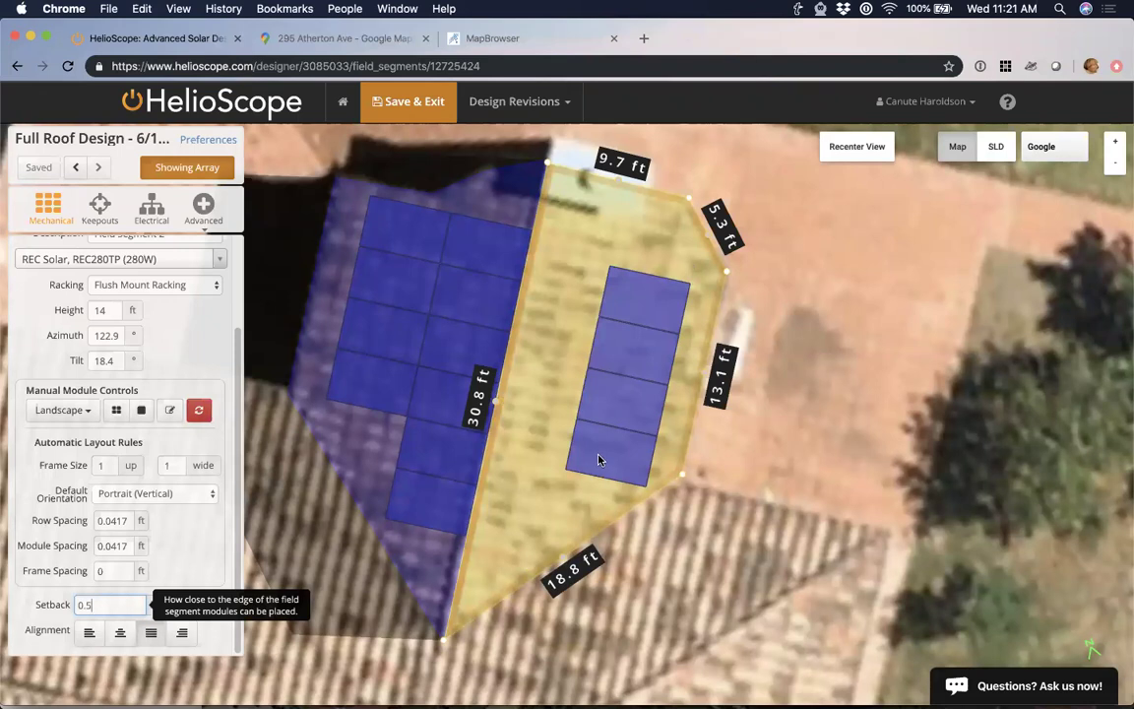
Realign the second segment's modules to points progressively closer to the ridge, and choose centred module alignment.
click(634, 537)
right_click(597, 464)
click(640, 560)
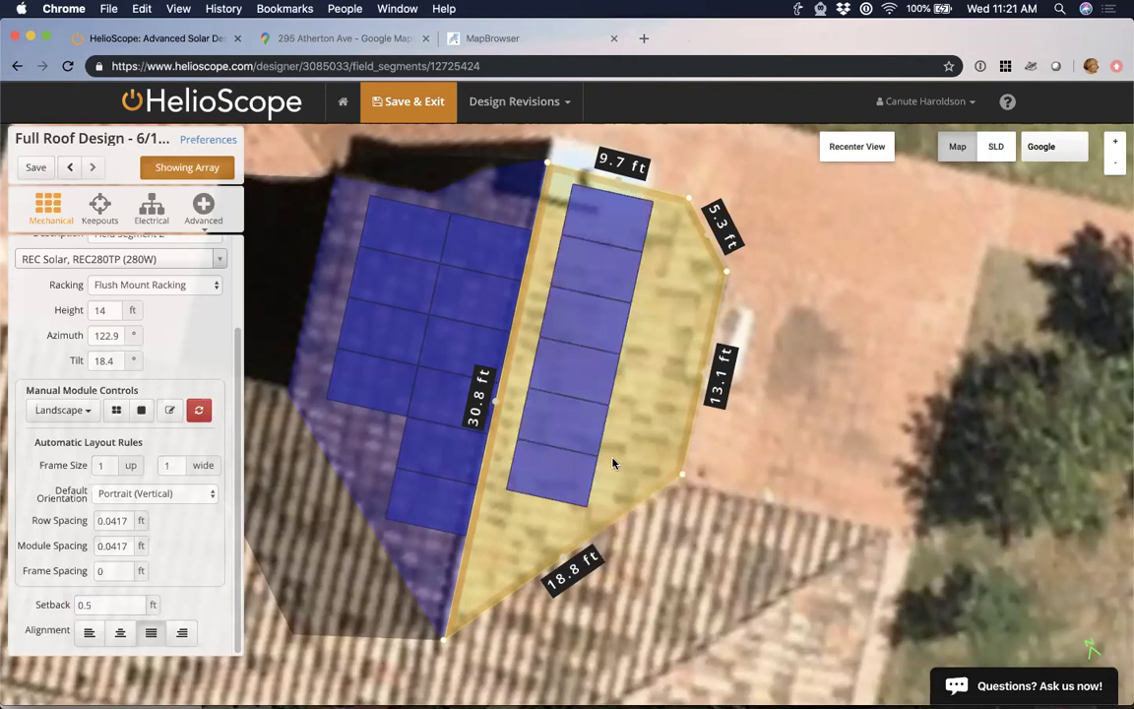
right_click(511, 451)
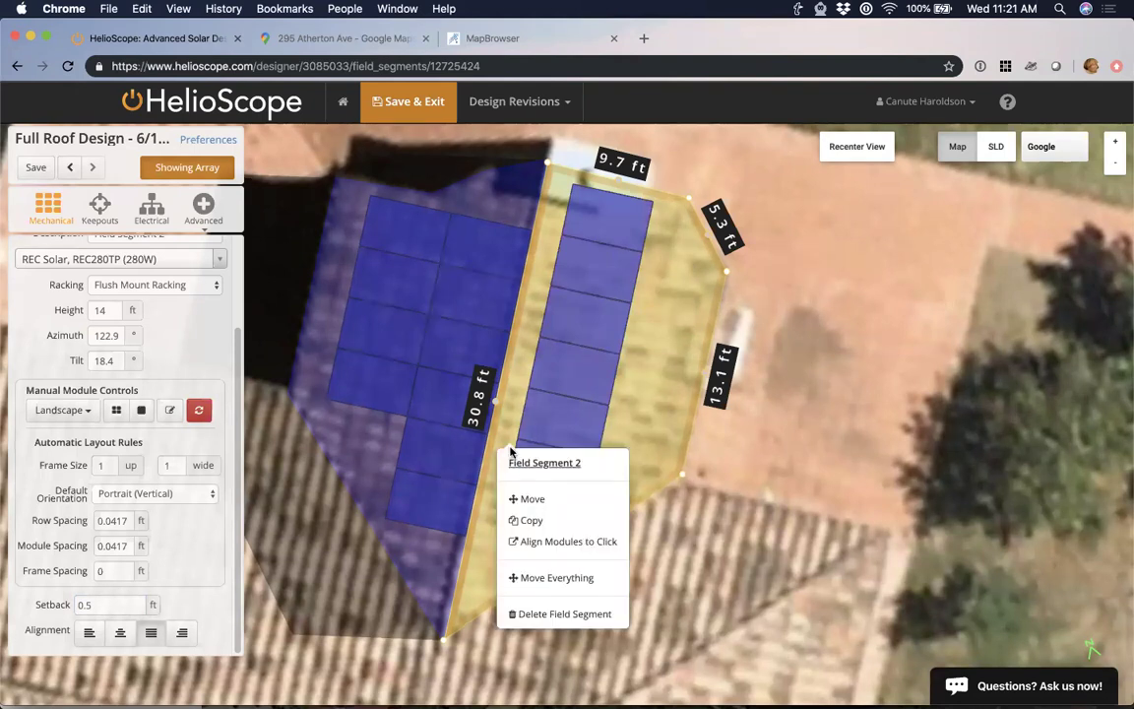
click(552, 541)
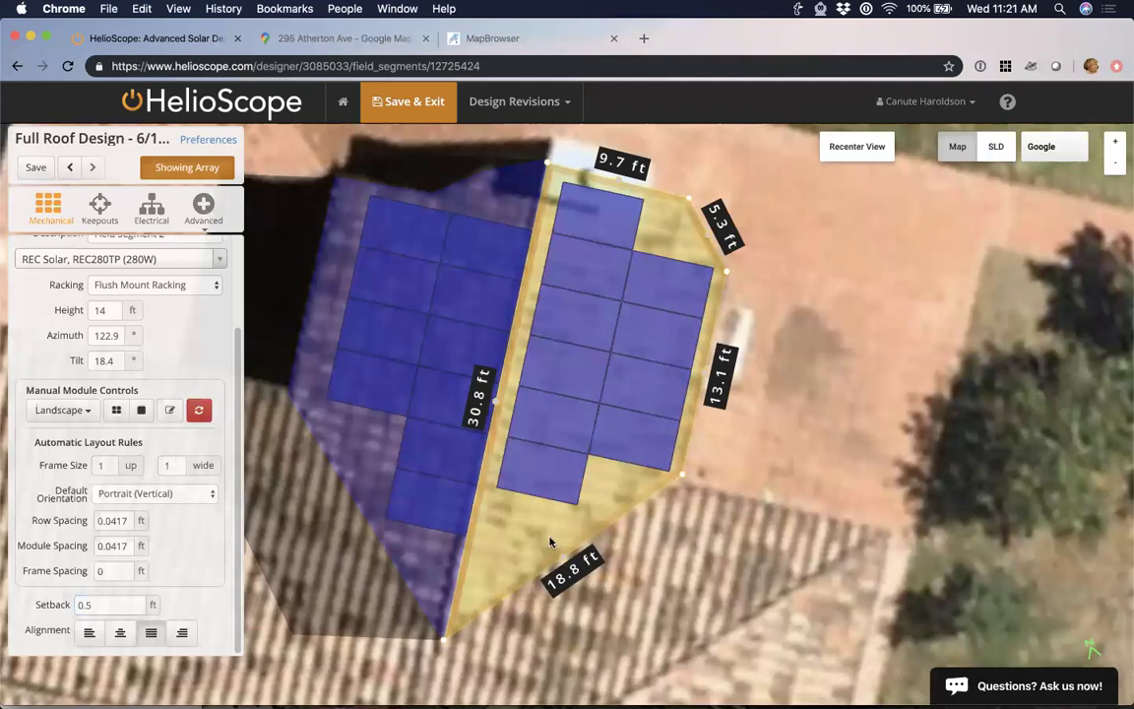
right_click(443, 401)
click(511, 485)
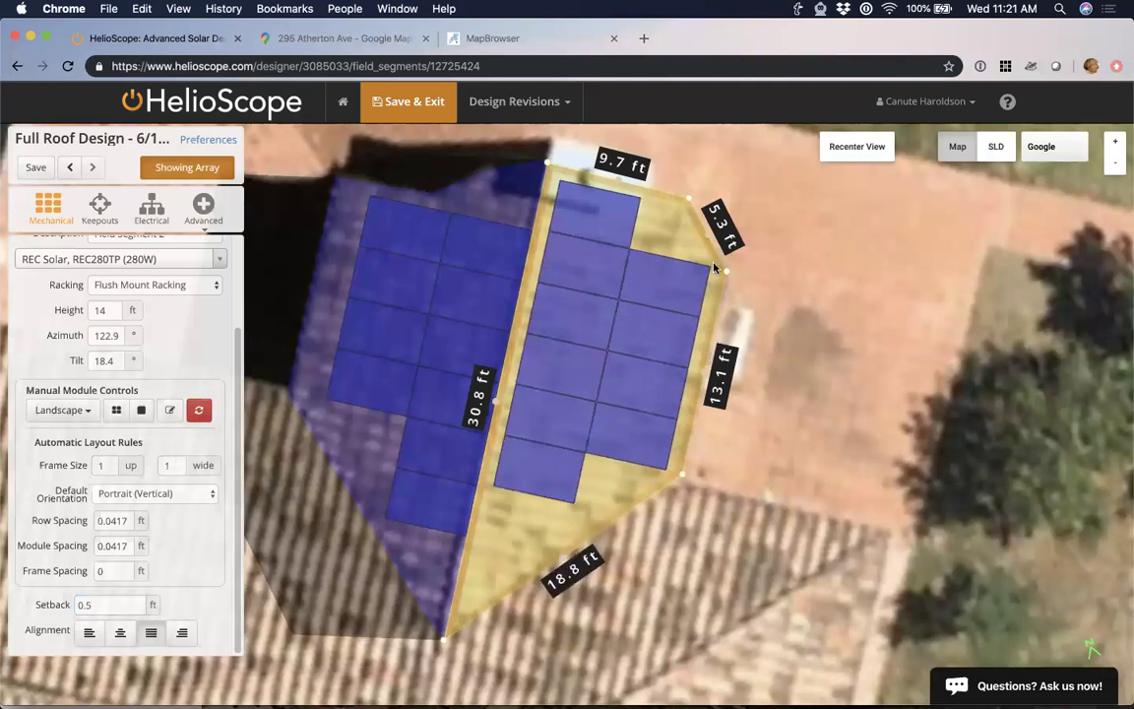
click(117, 640)
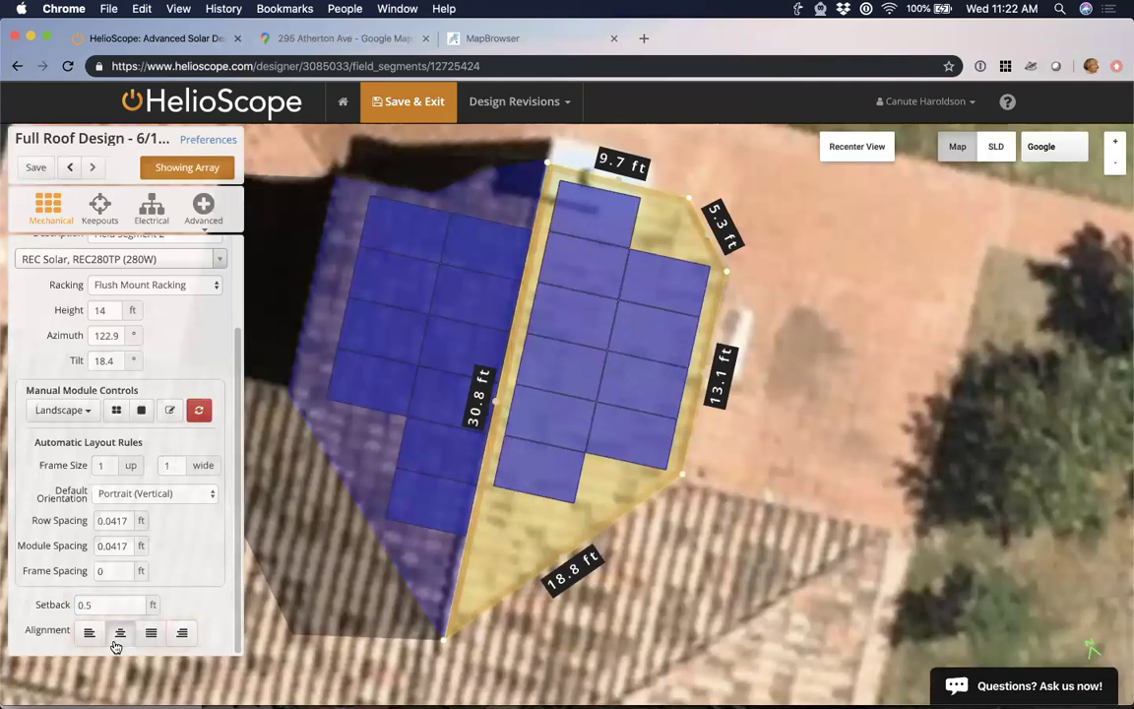
Apply centred module alignment to the second field segment.
click(118, 638)
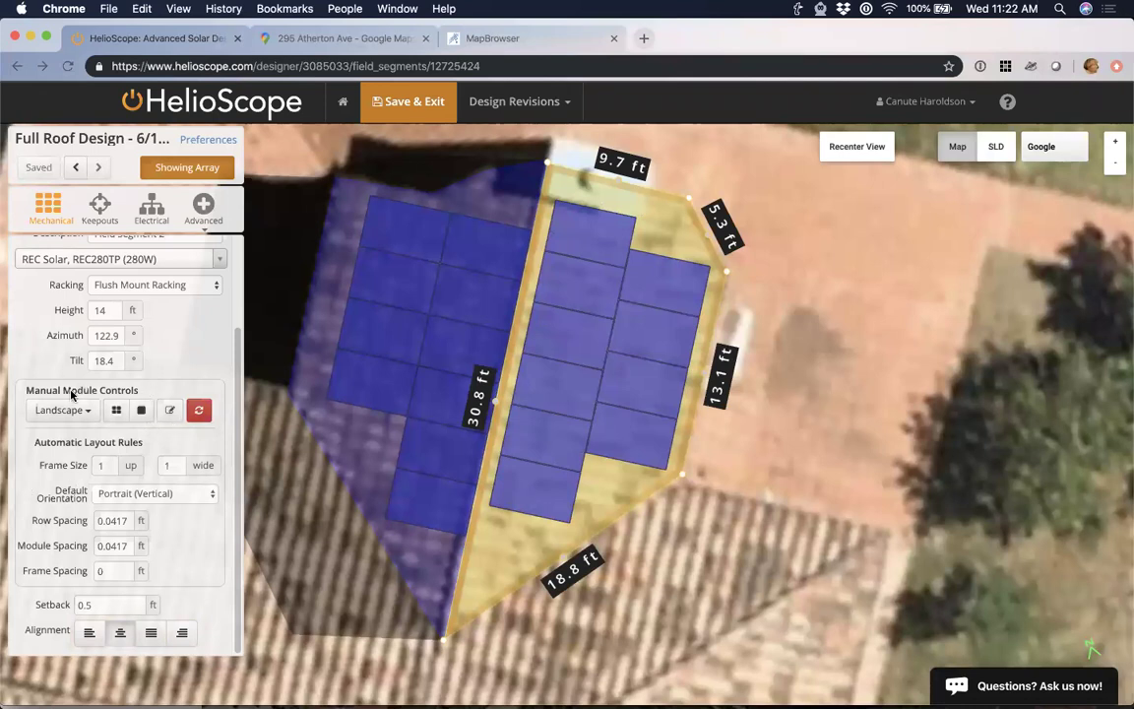
Try adding a single module and a grid of modules manually along the second segment's ridge, and restore the automatic layout.
click(142, 418)
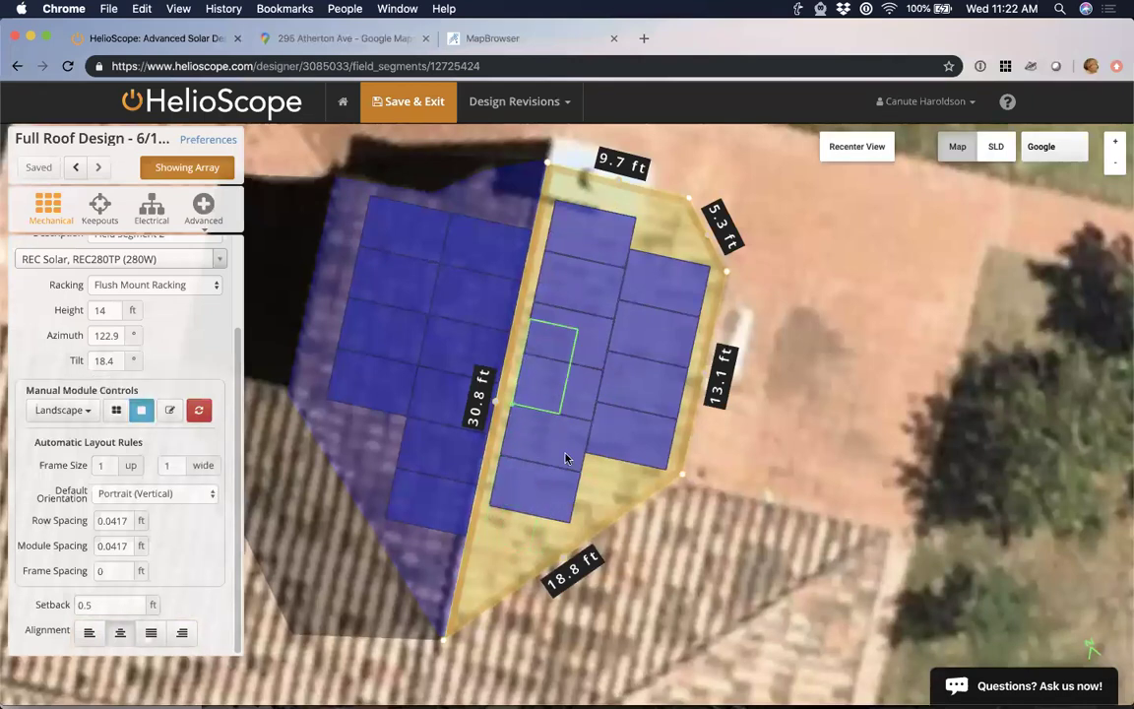
click(499, 521)
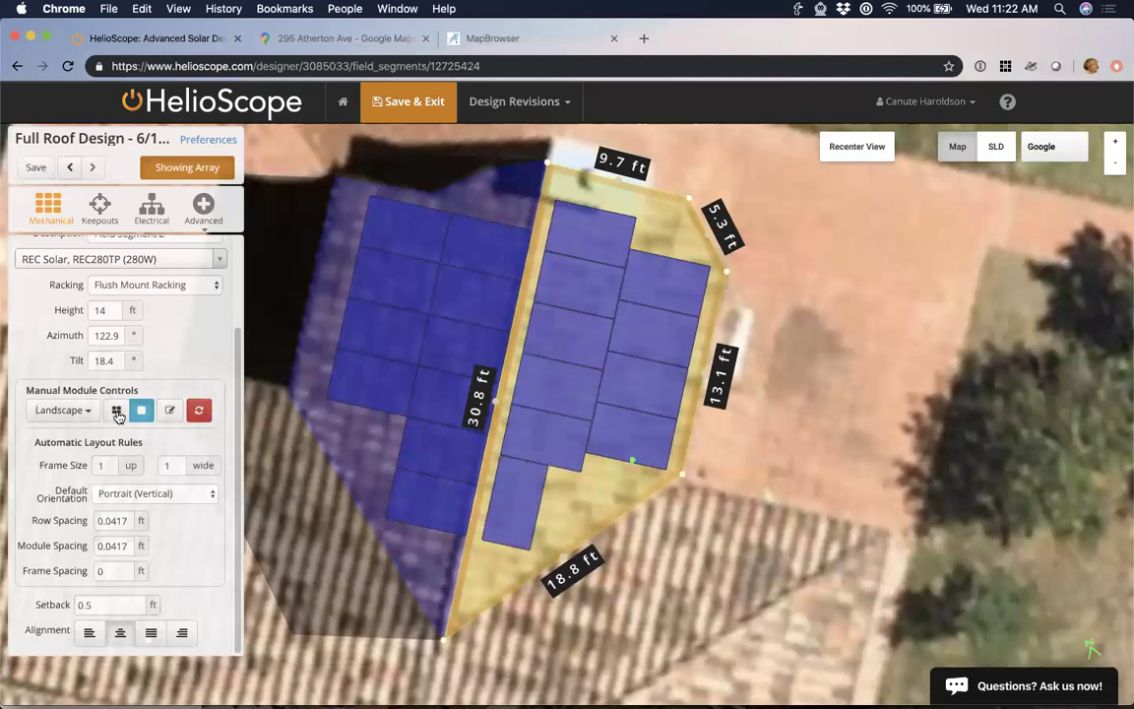
click(116, 410)
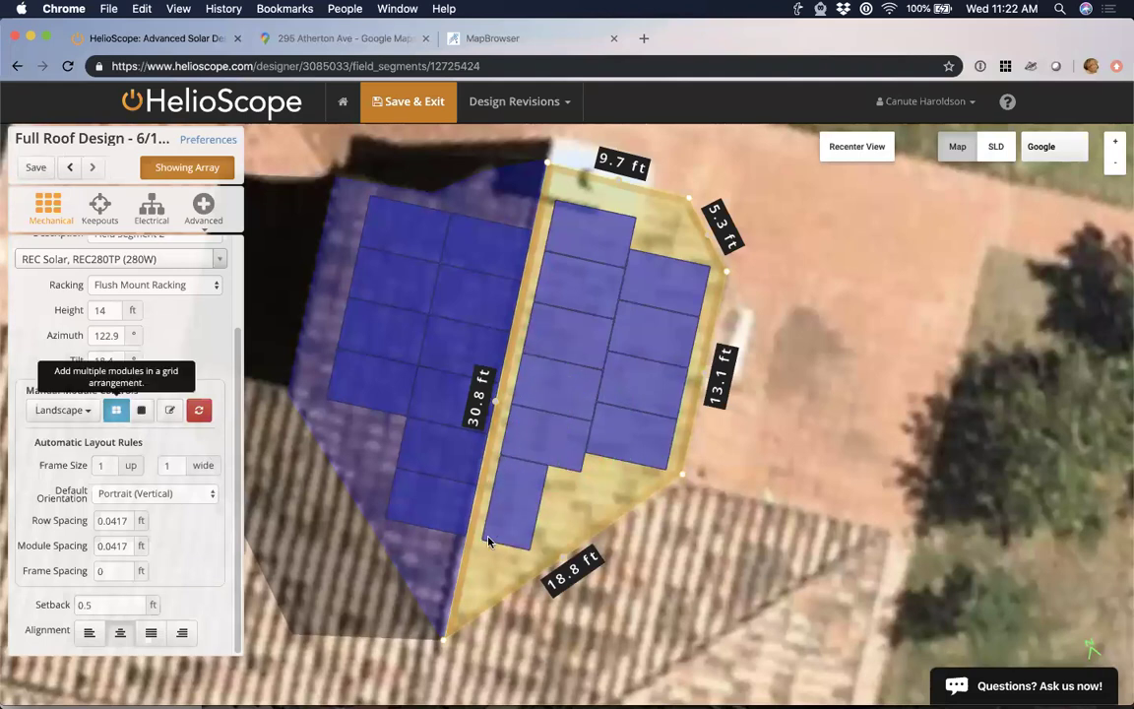
click(496, 532)
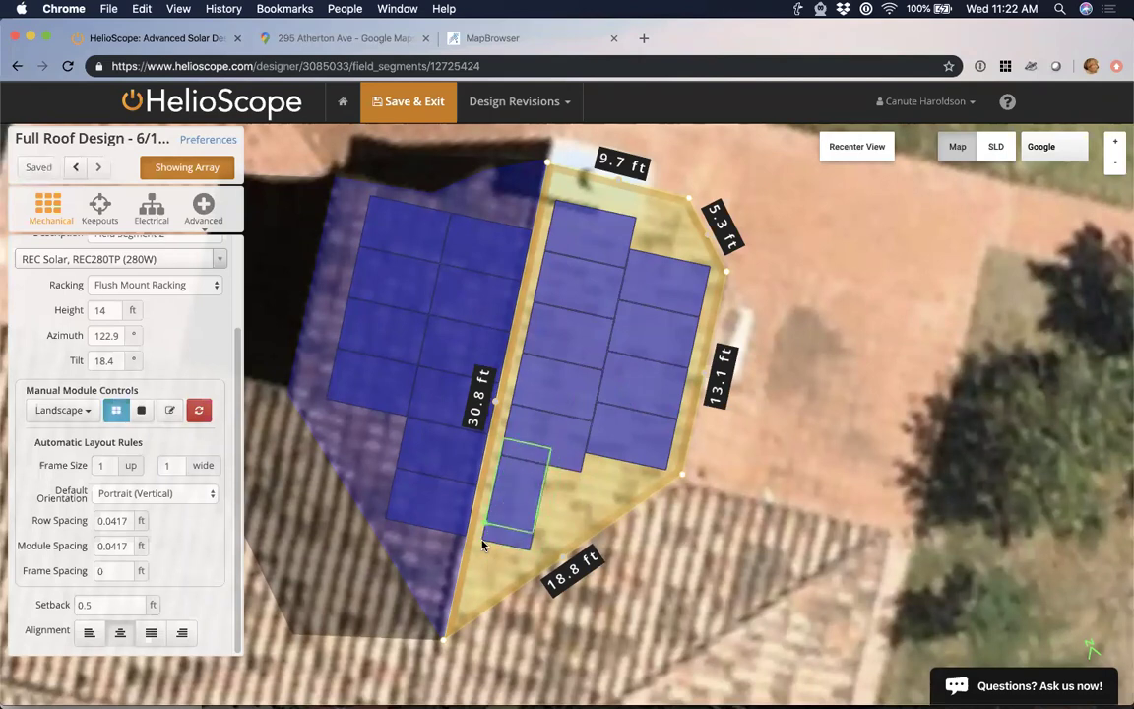
click(482, 544)
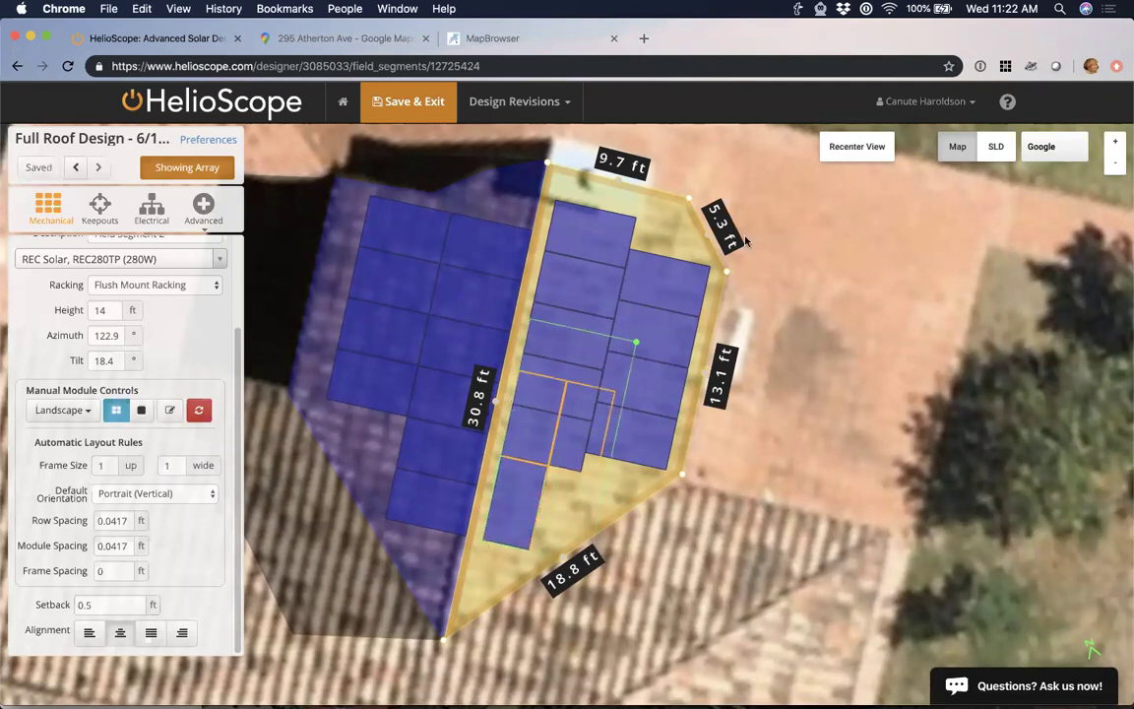
click(197, 414)
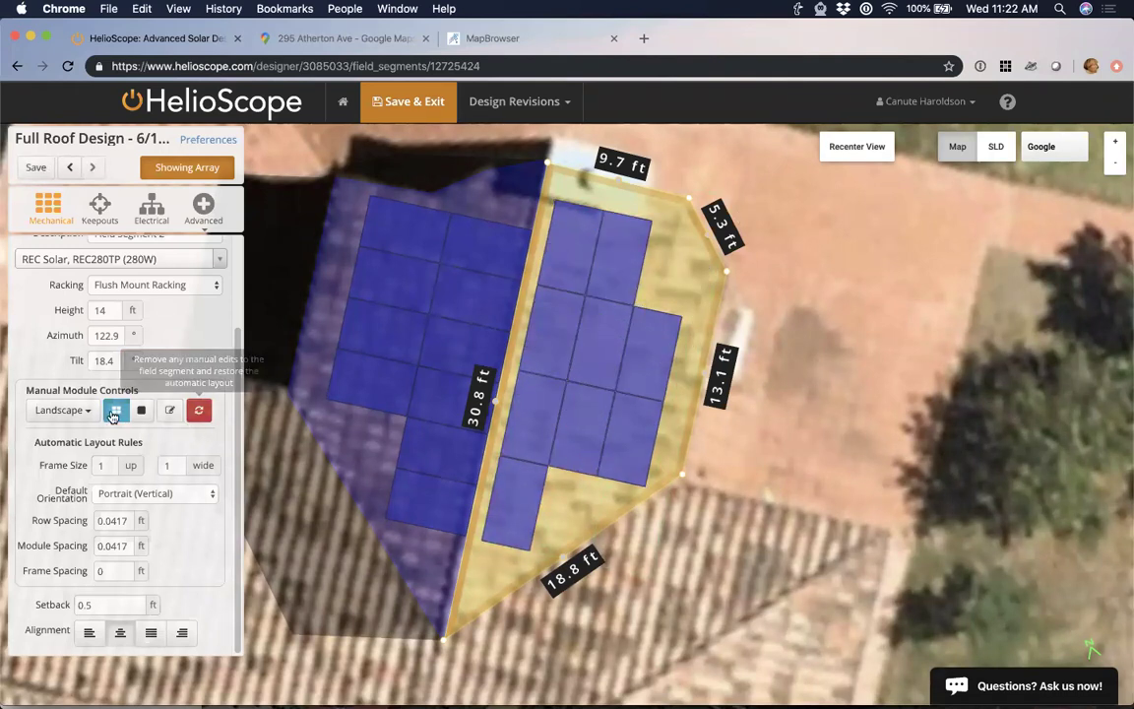
click(198, 409)
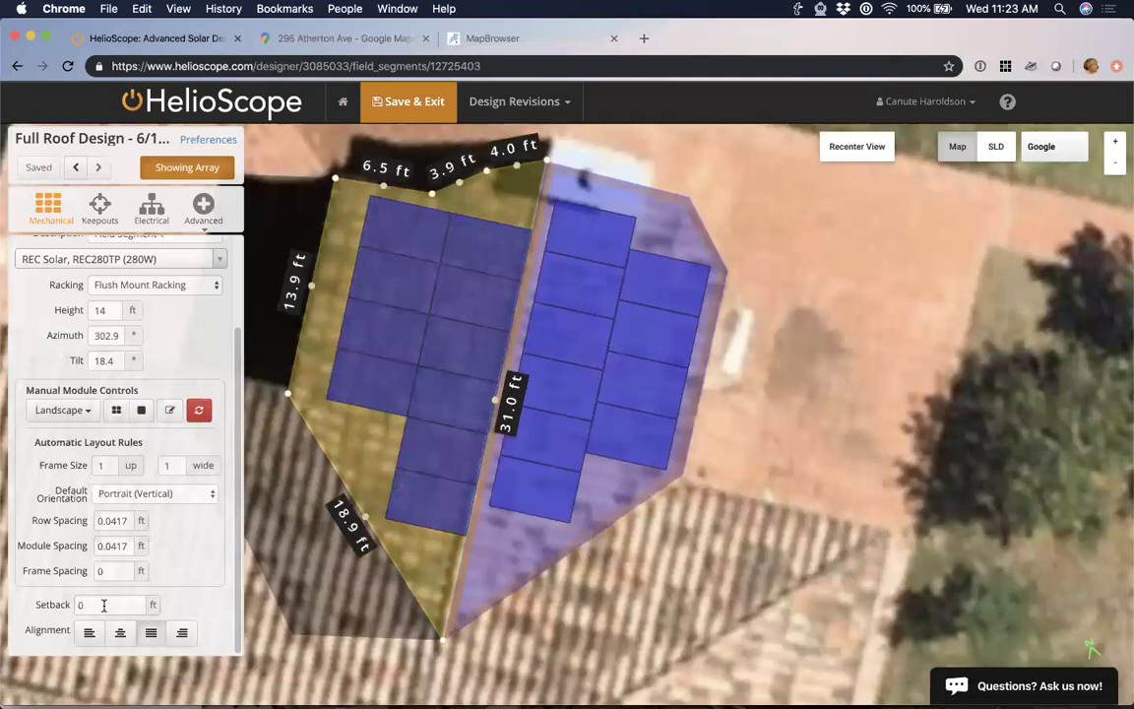
Give the first field segment a 0.5 ft setback and centred alignment, and align its modules to a point near its upper eave corner.
text(.5)
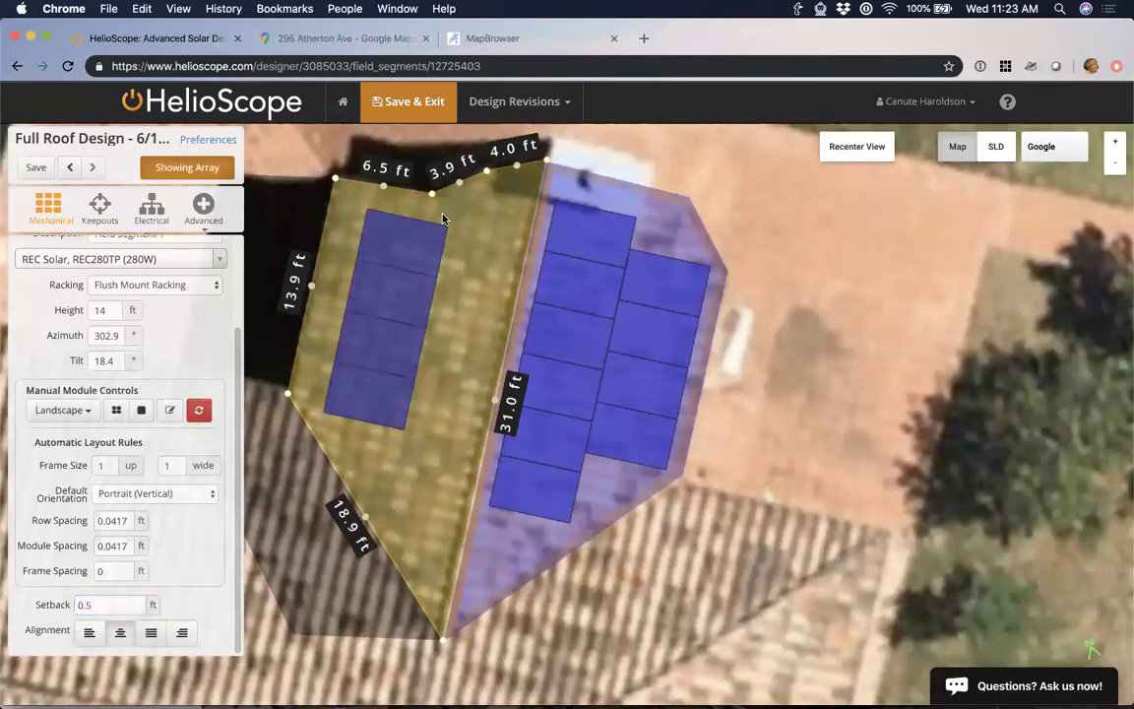
right_click(467, 315)
click(472, 325)
click(393, 201)
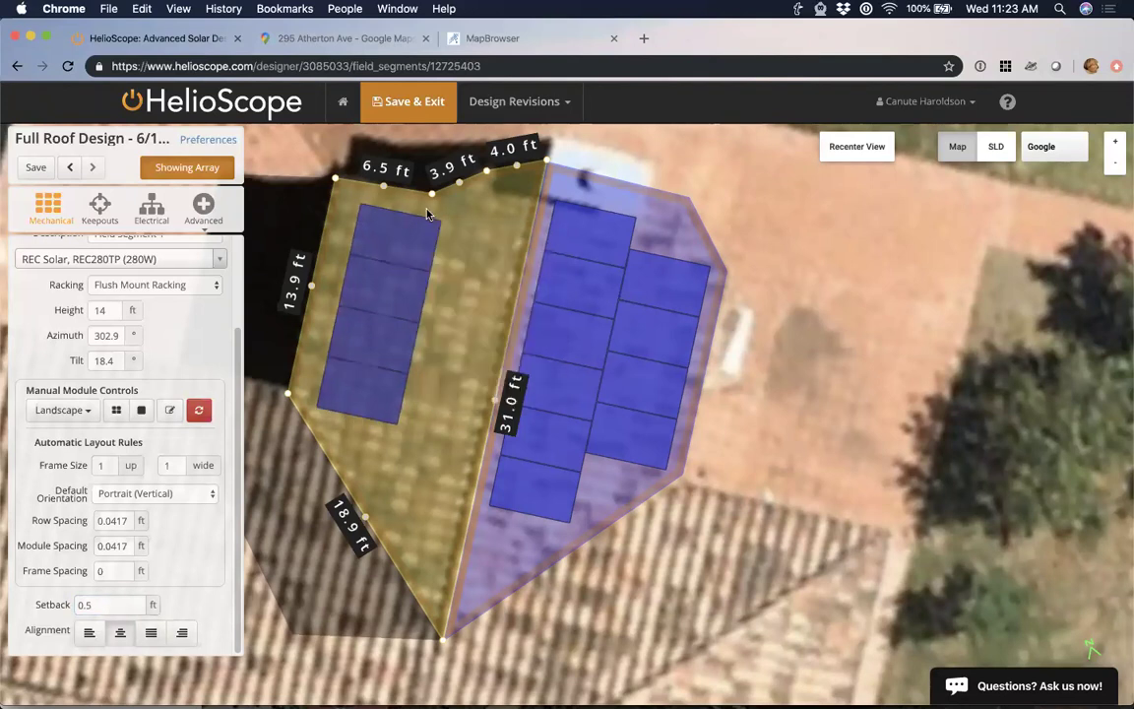
right_click(461, 328)
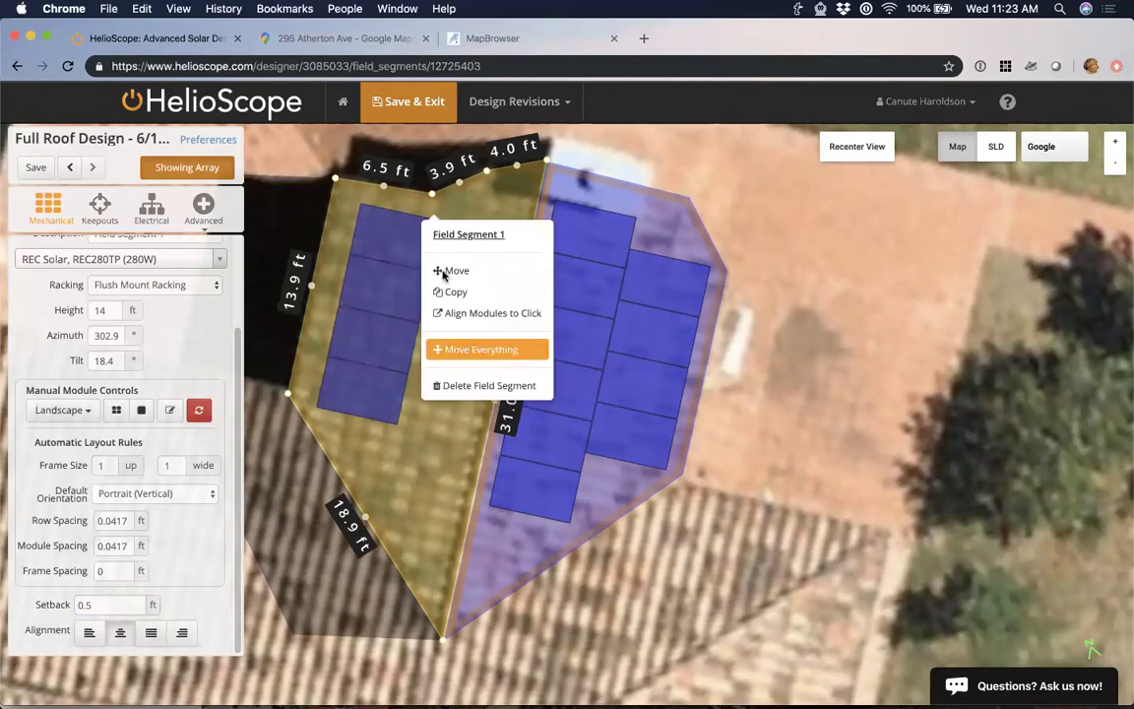
click(483, 313)
click(435, 233)
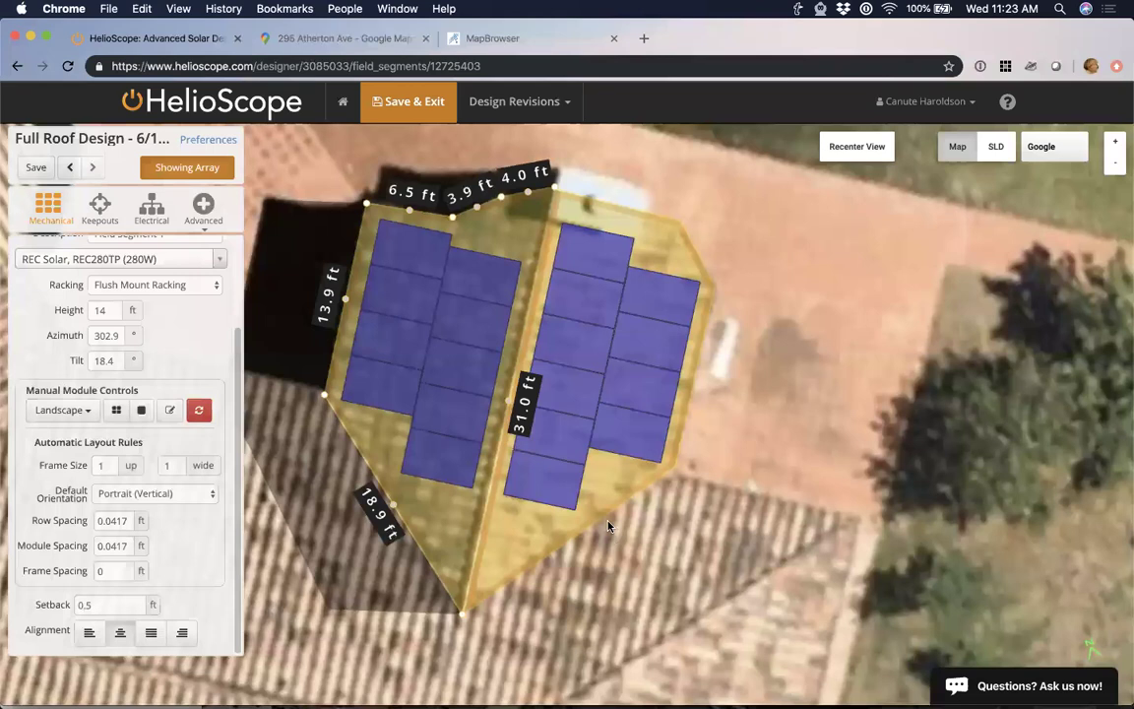
Start a new field segment, try outlining the main roof's triangular hip end, and clear the misplaced outline.
scroll(608, 527, down, 3)
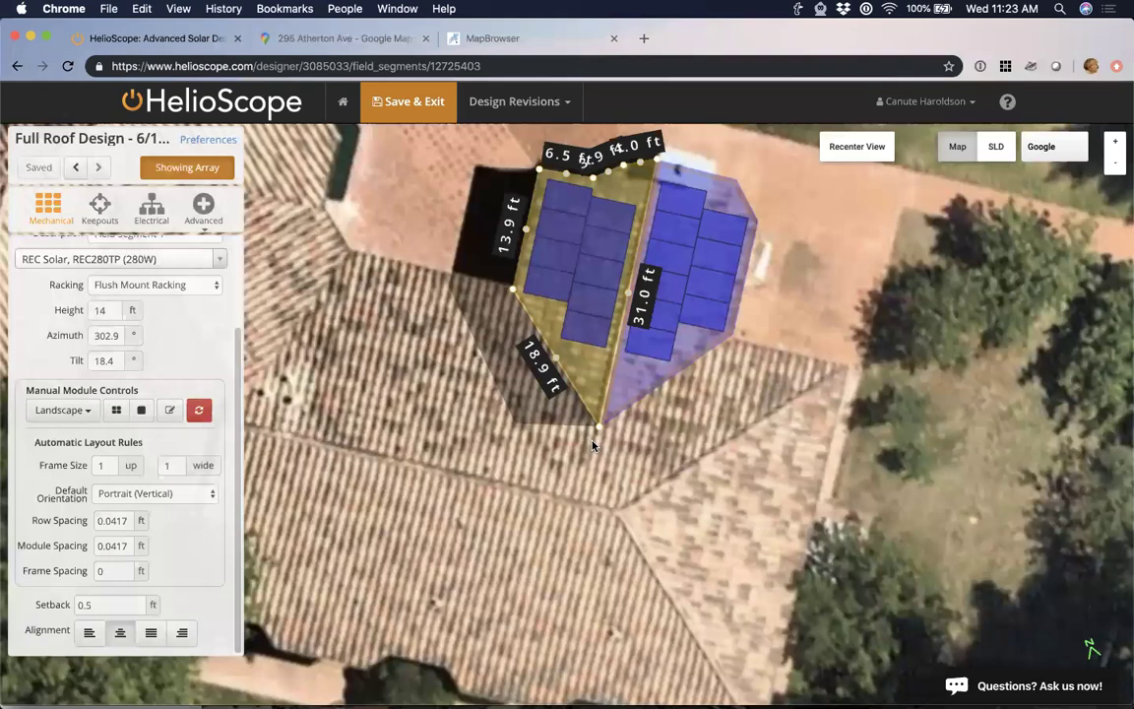
scroll(592, 445, down, 3)
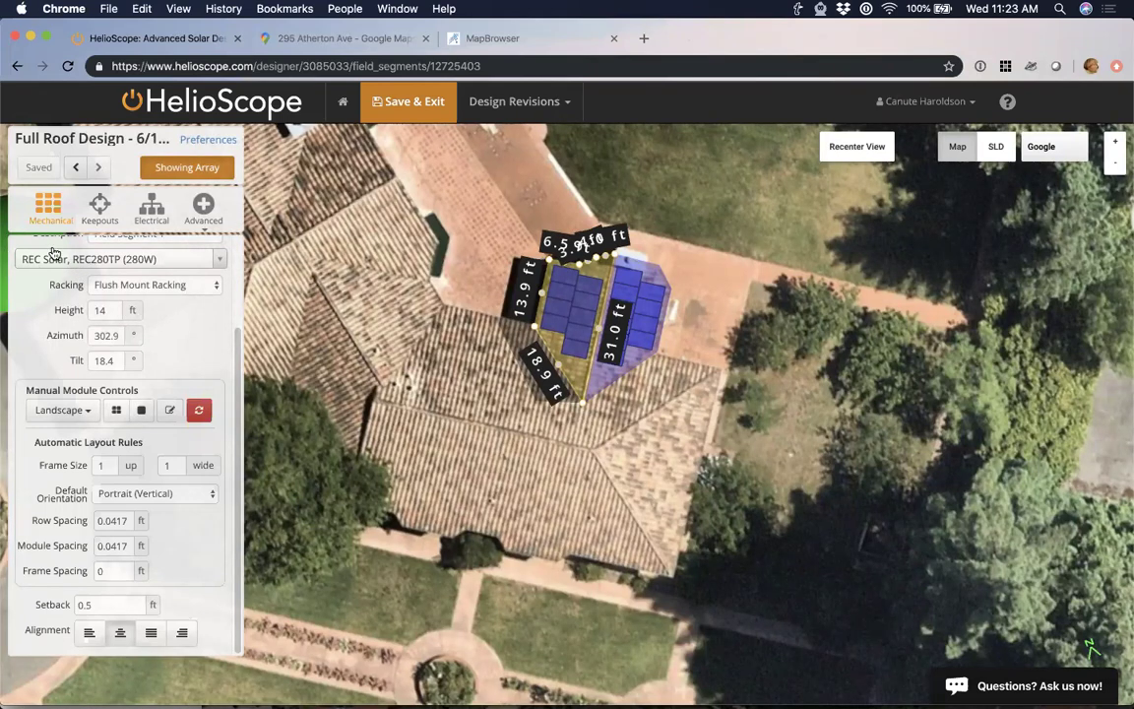
scroll(118, 394, up, 3)
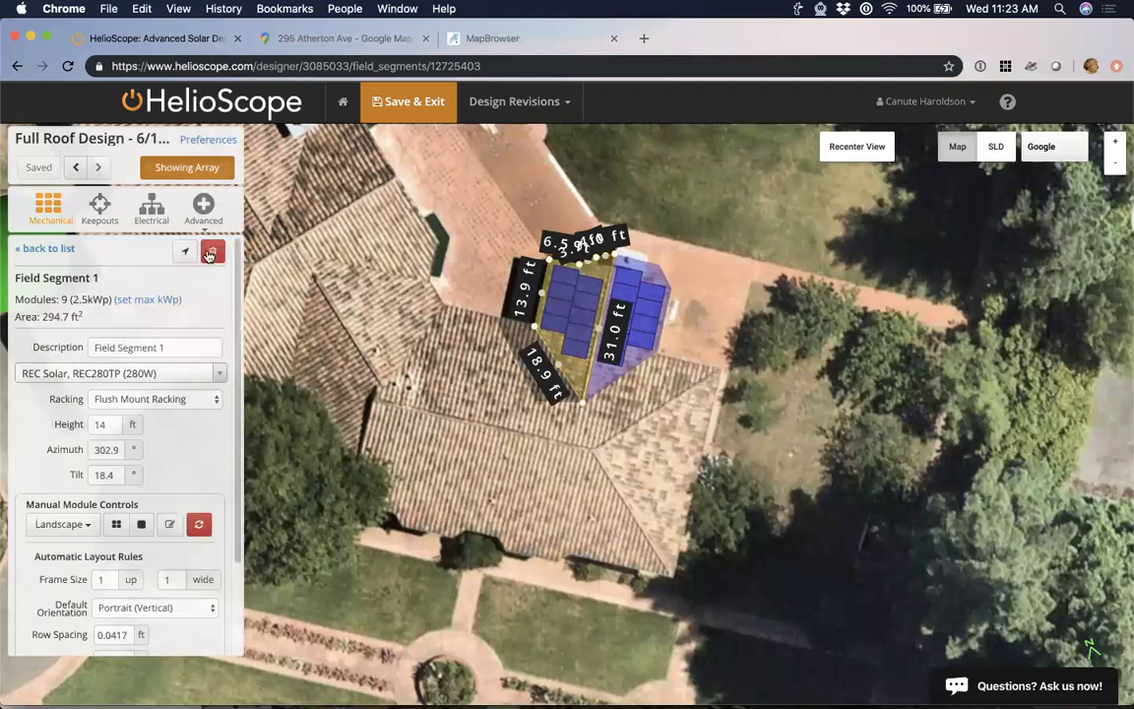
click(42, 246)
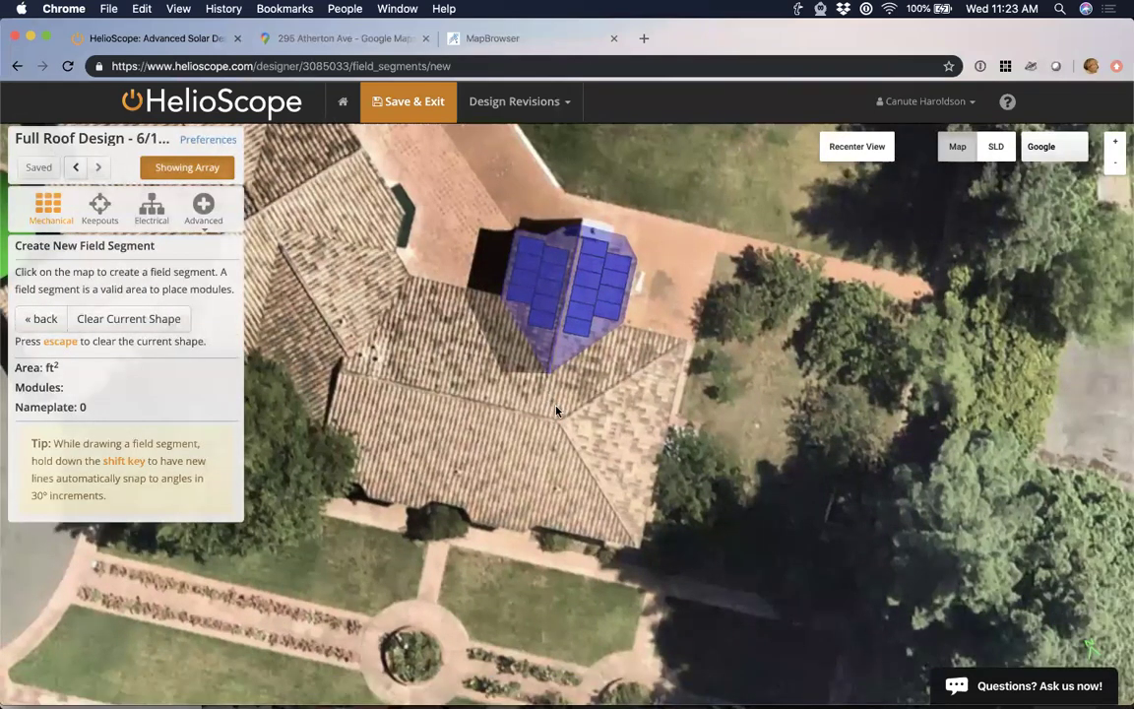
scroll(553, 414, up, 2)
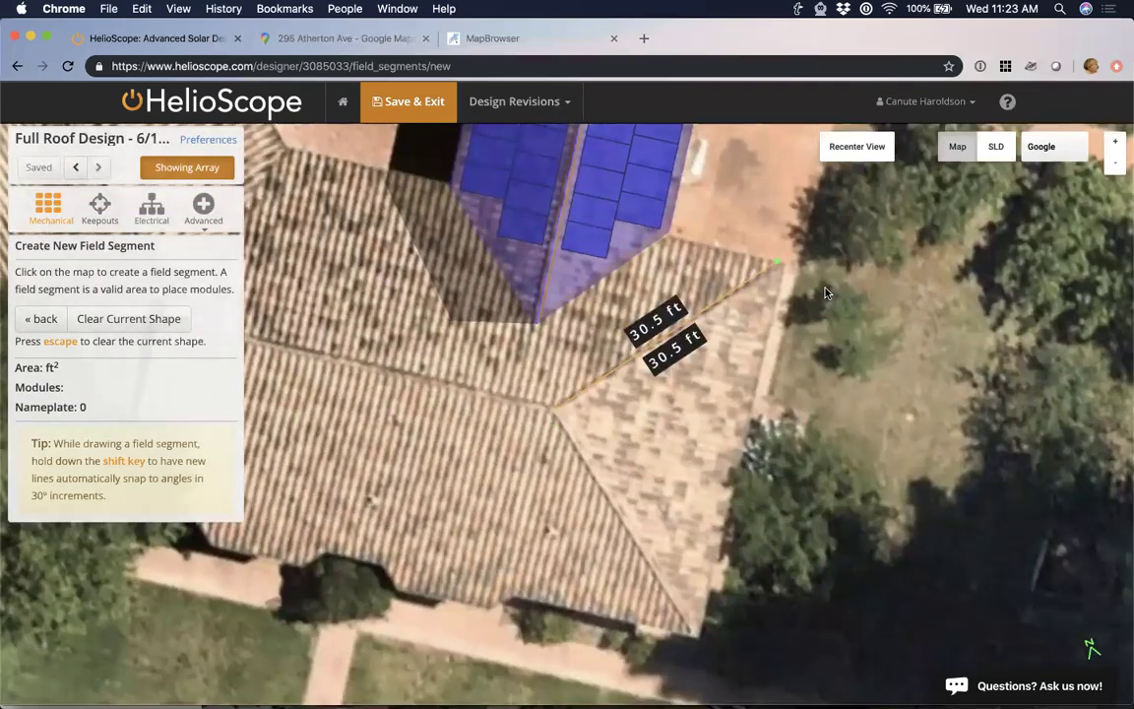
click(807, 220)
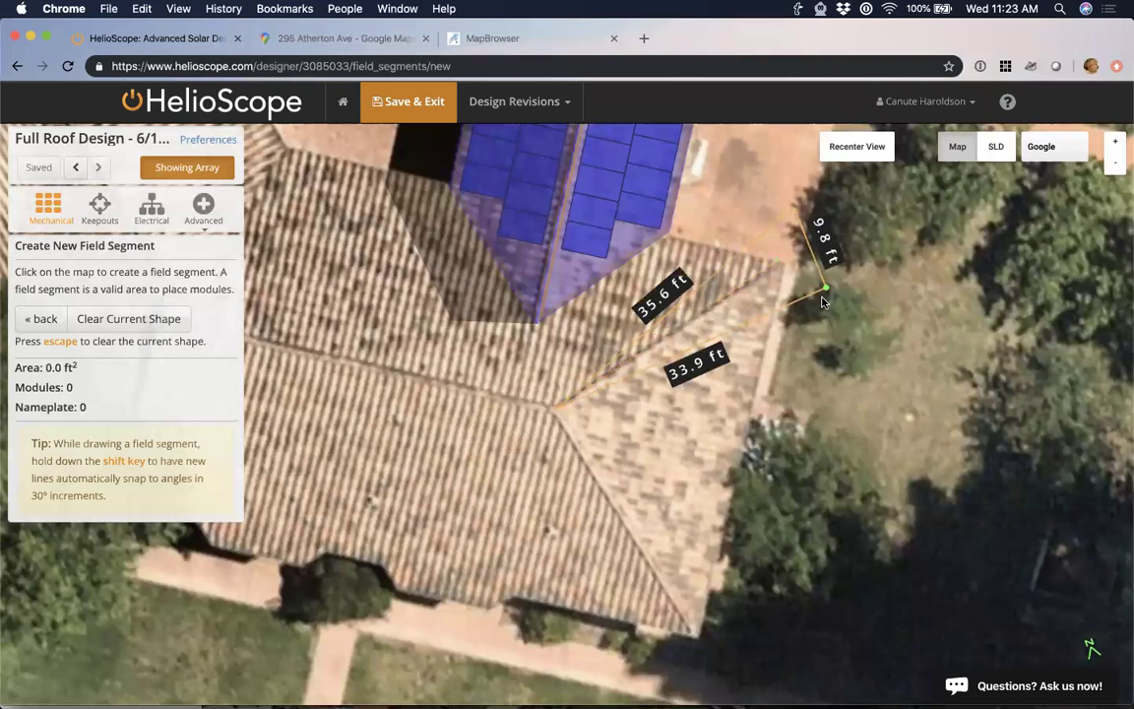
key(Escape)
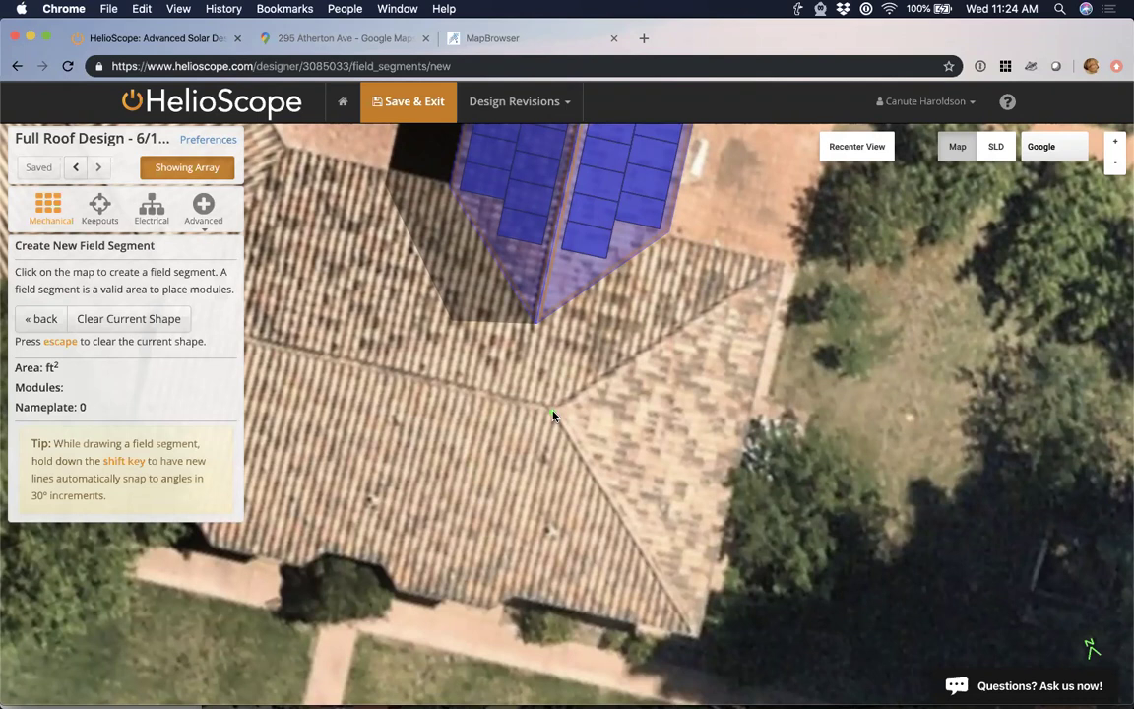
Outline the main roof's triangular hip end with sides about 31, 44 and 31 ft, and set its eave as the bottom edge.
click(552, 412)
click(769, 264)
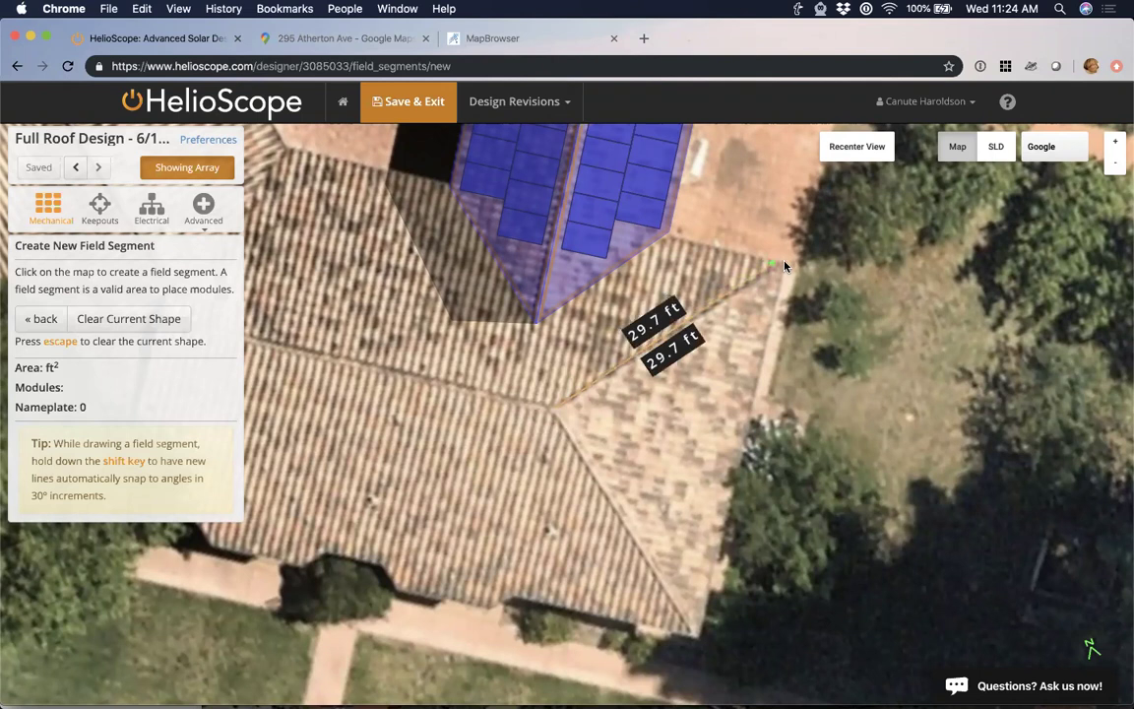
click(784, 266)
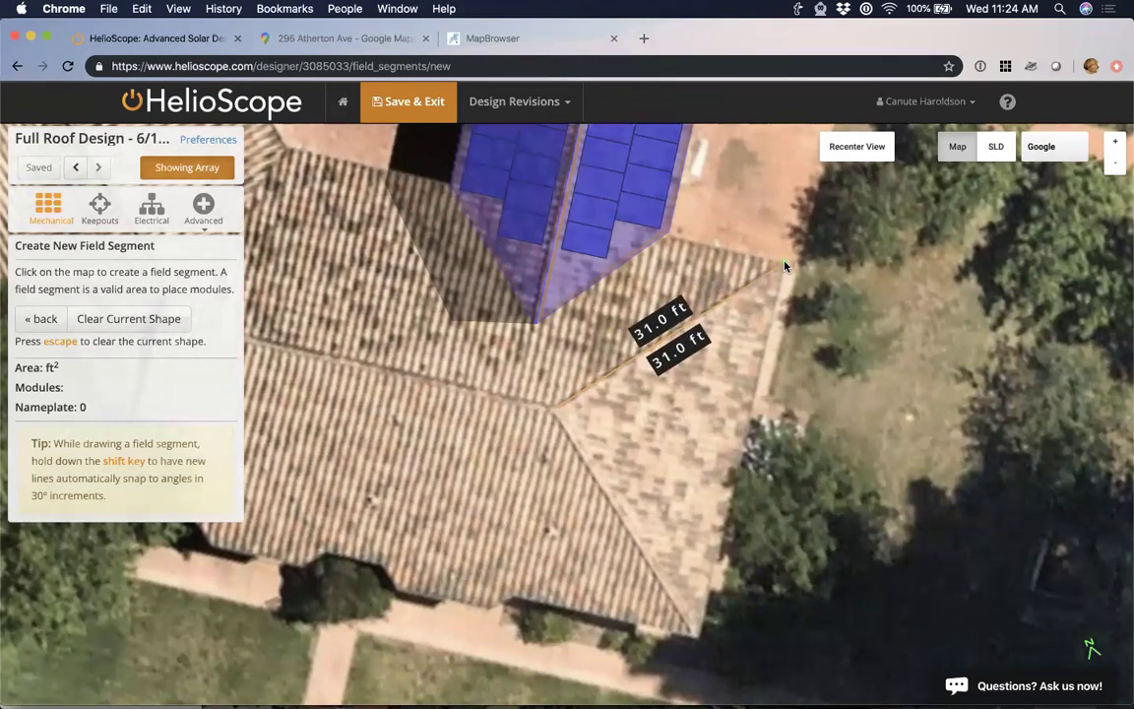
click(697, 637)
click(554, 407)
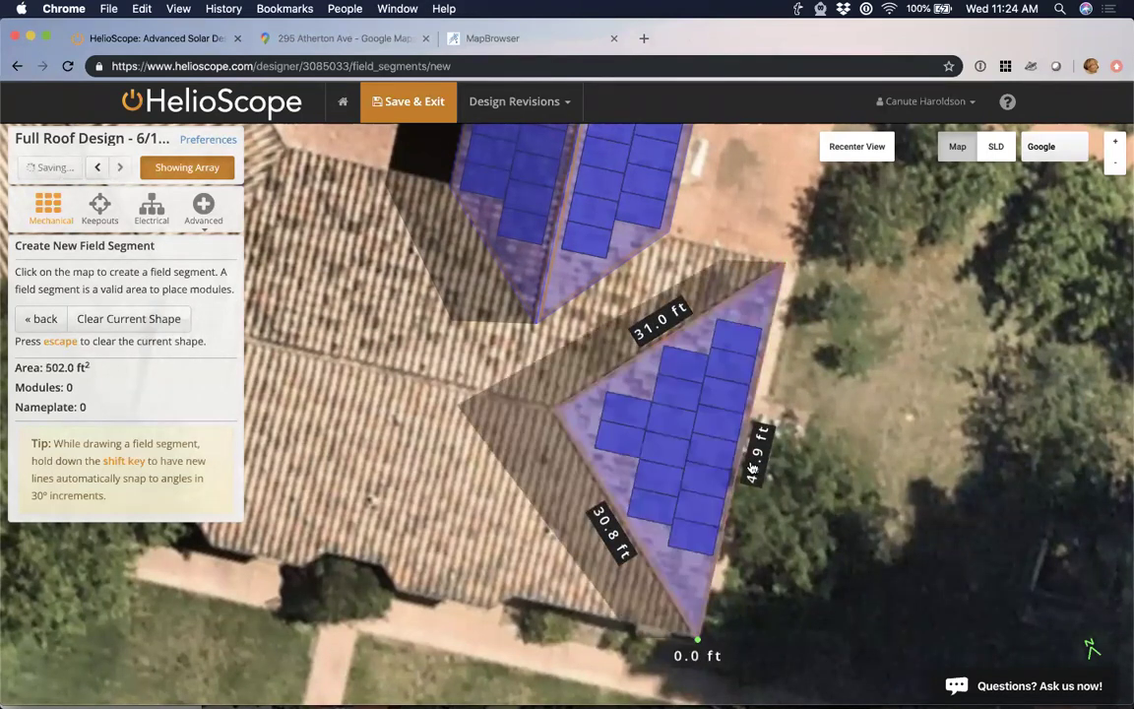
click(741, 455)
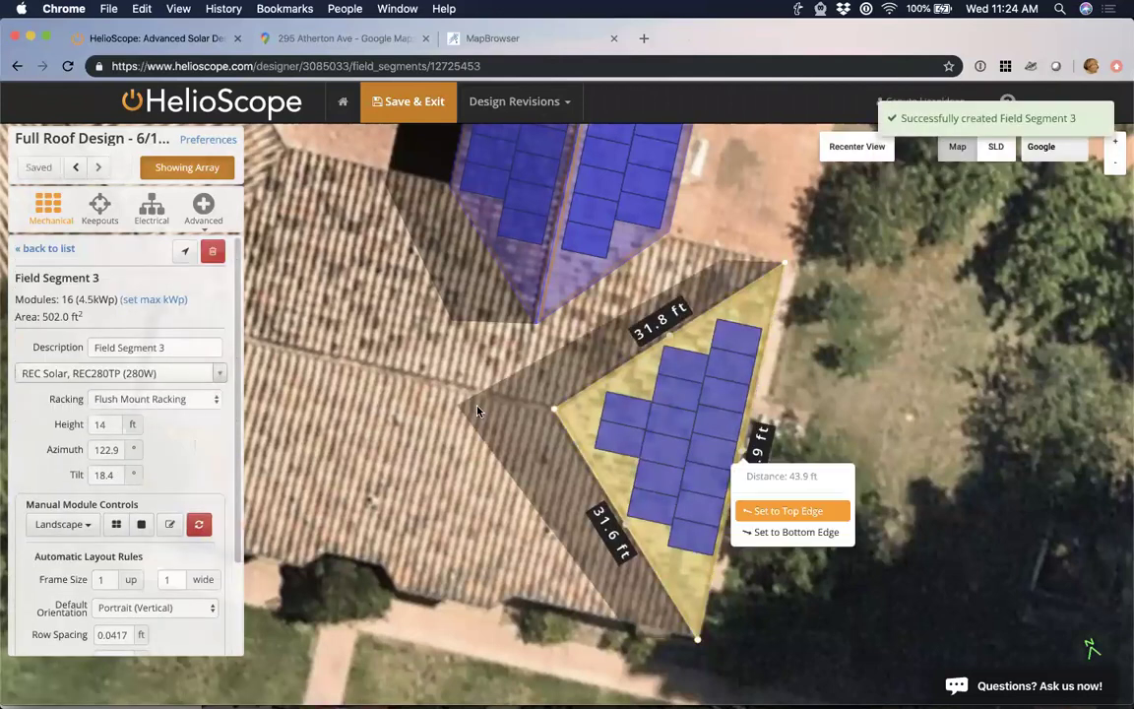
click(803, 529)
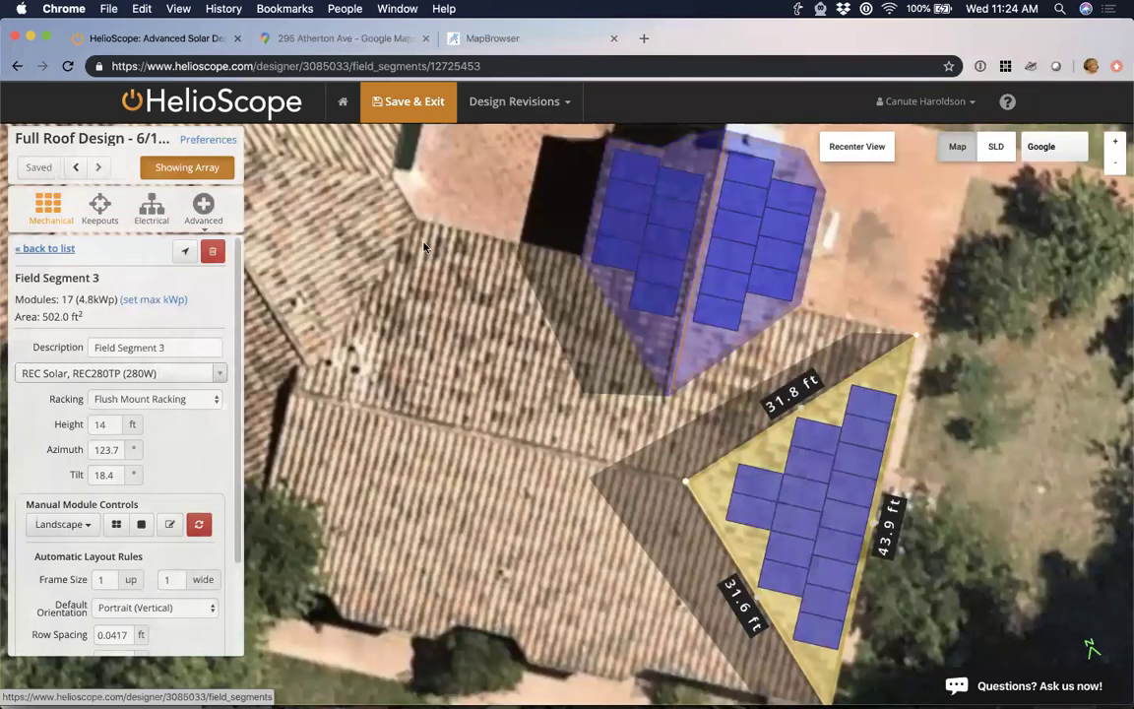
Outline a field segment from the main ridge, about 46 ft long, around the two small segments, and align its modules near the inner eave corner.
click(50, 250)
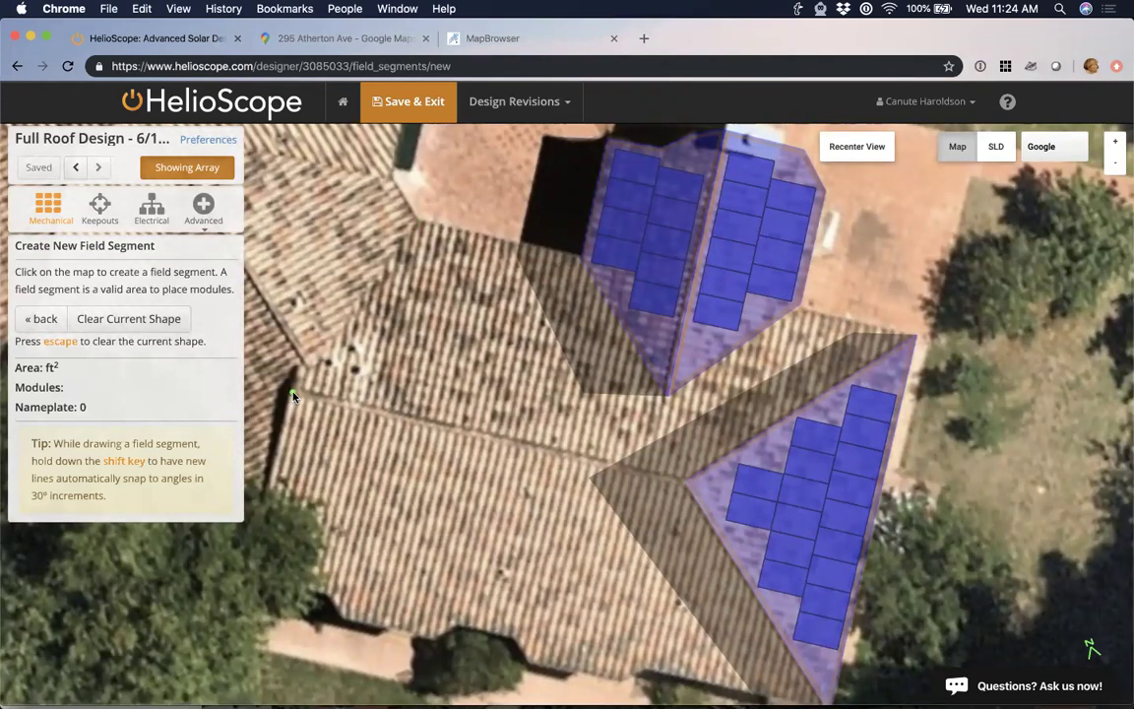
click(292, 395)
click(684, 480)
click(916, 335)
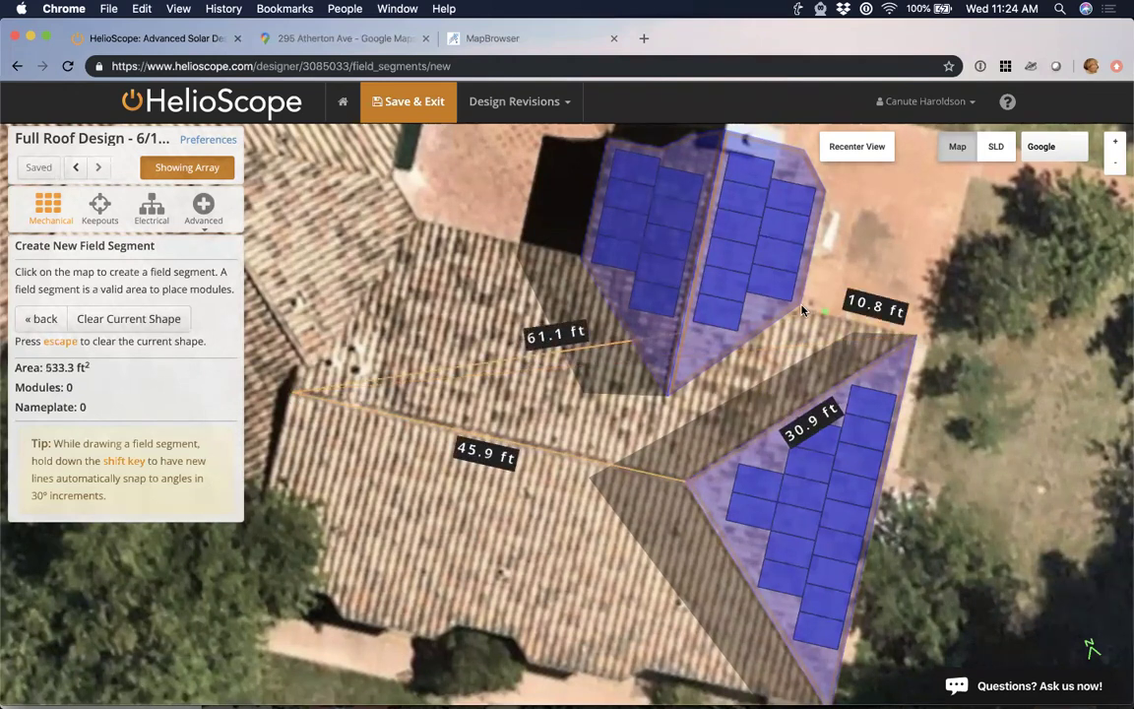
click(805, 307)
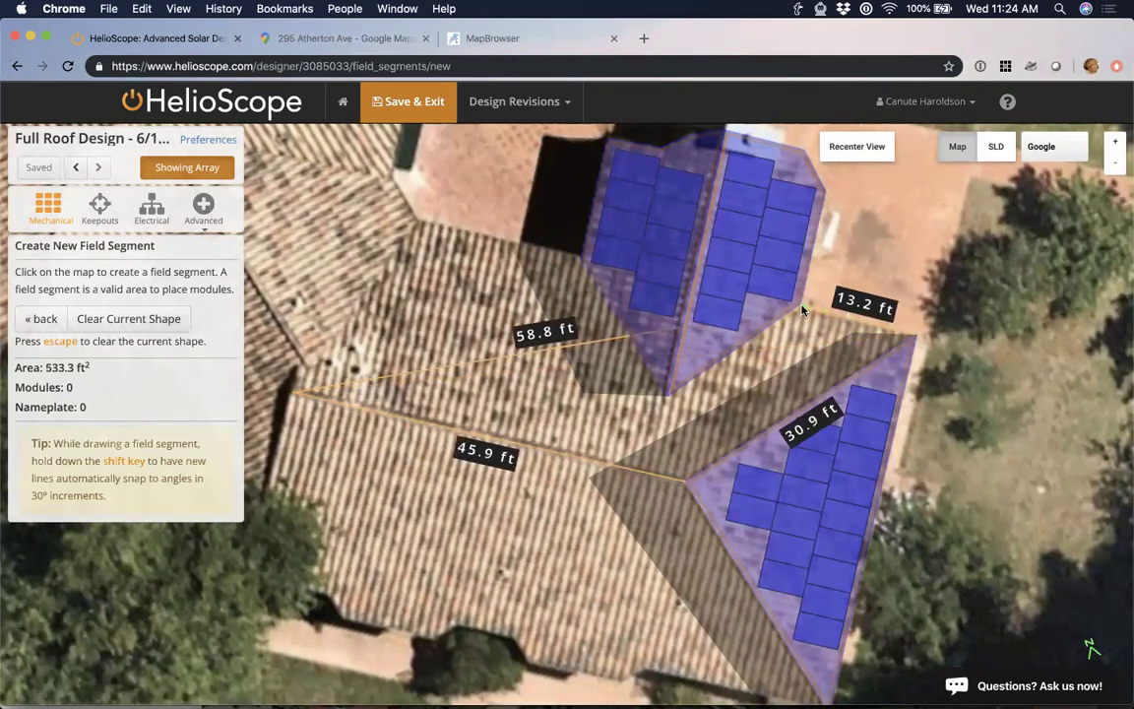
click(668, 398)
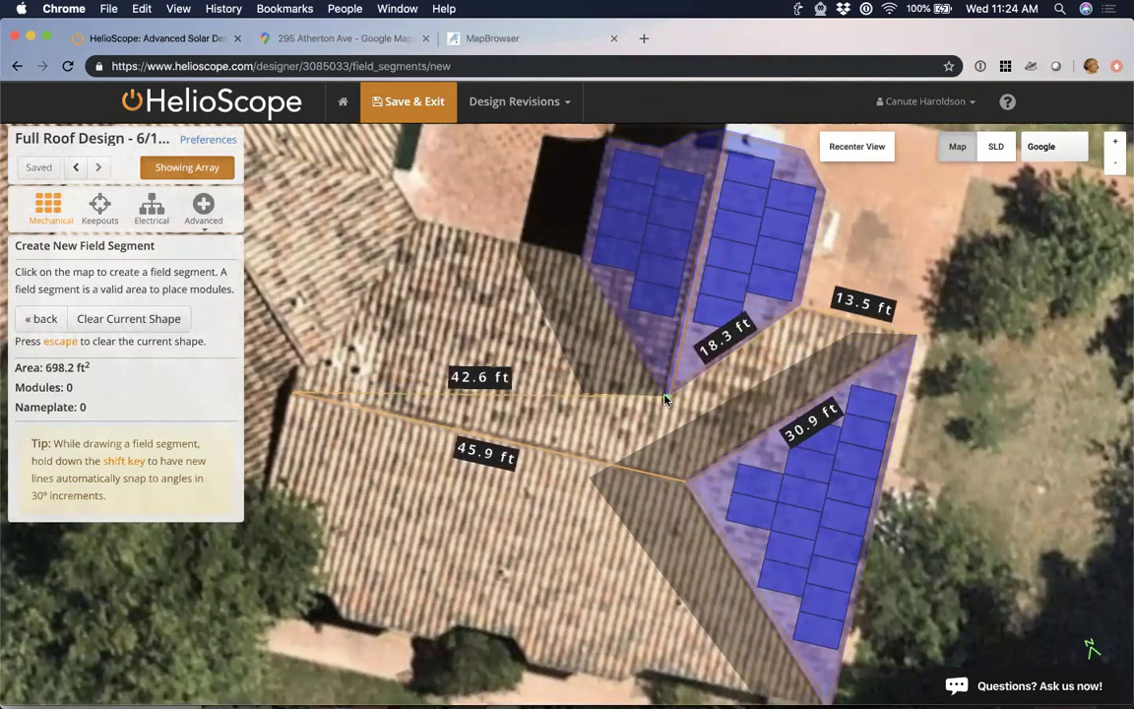
click(579, 258)
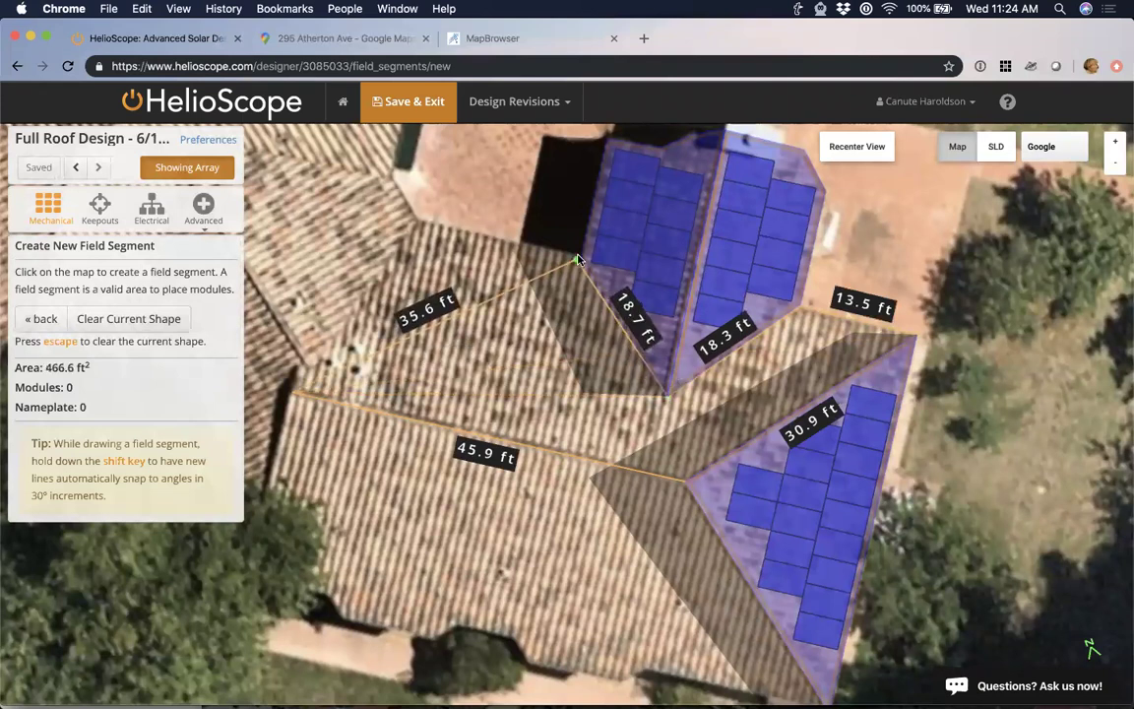
click(419, 223)
click(419, 224)
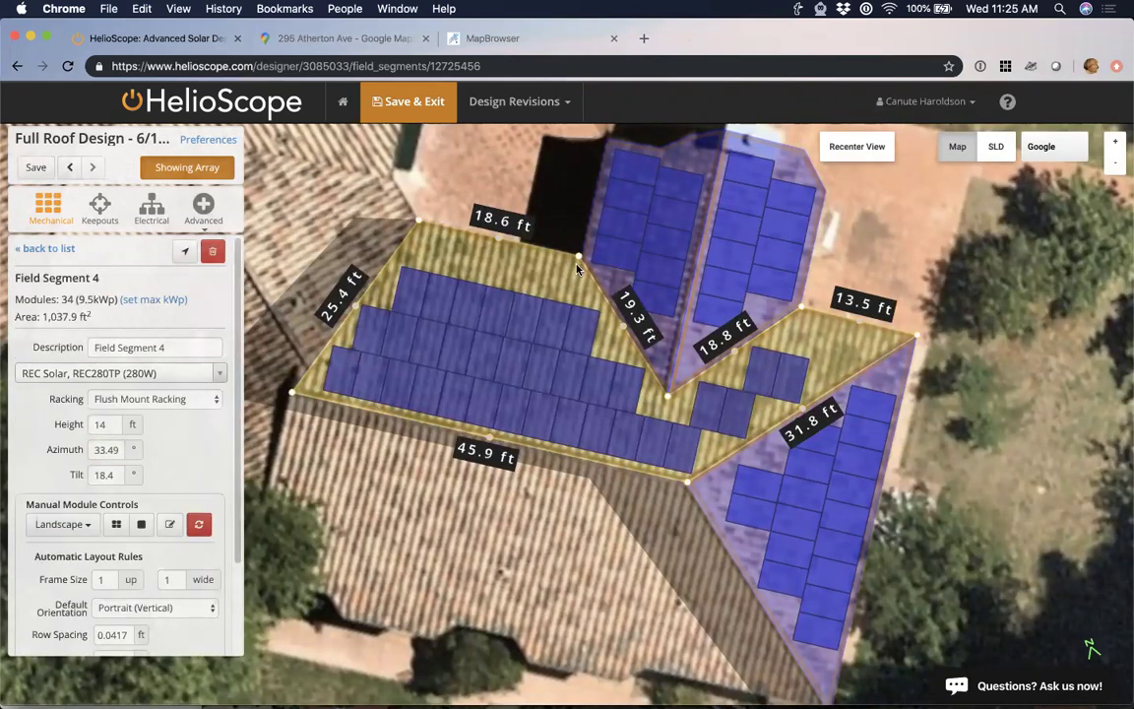
right_click(573, 286)
click(600, 367)
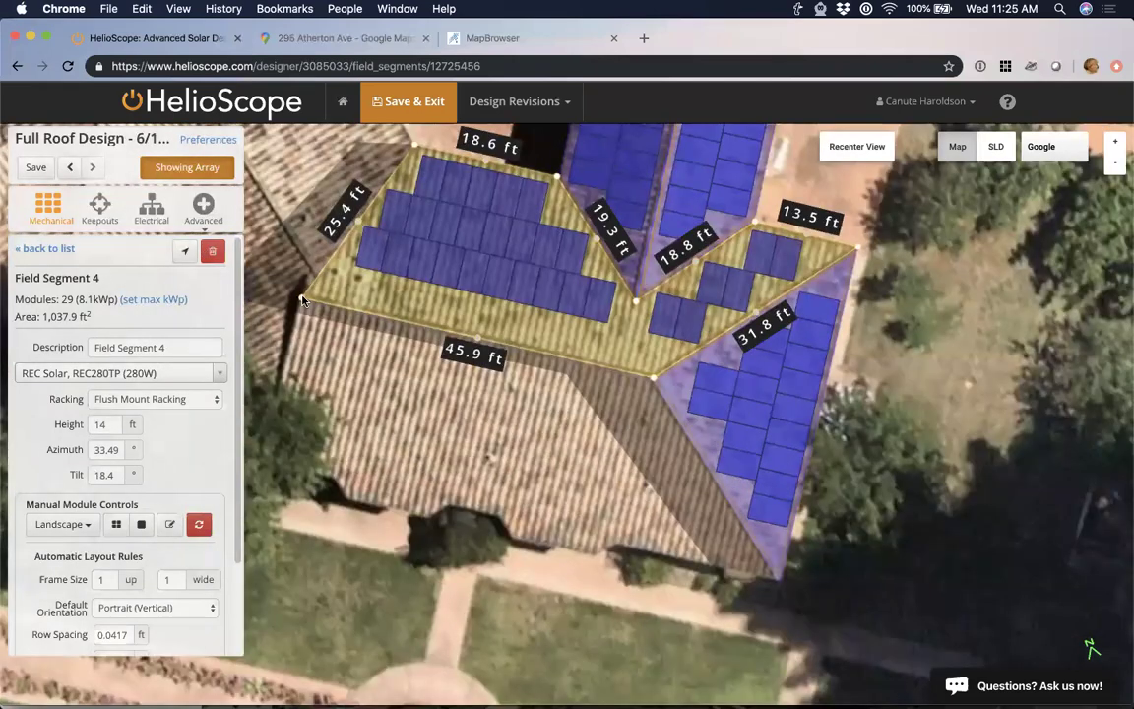
Outline a field segment from the main ridge, about 46 ft long, down to the stepped garden-side eave, and set the ridge as its top edge.
click(210, 253)
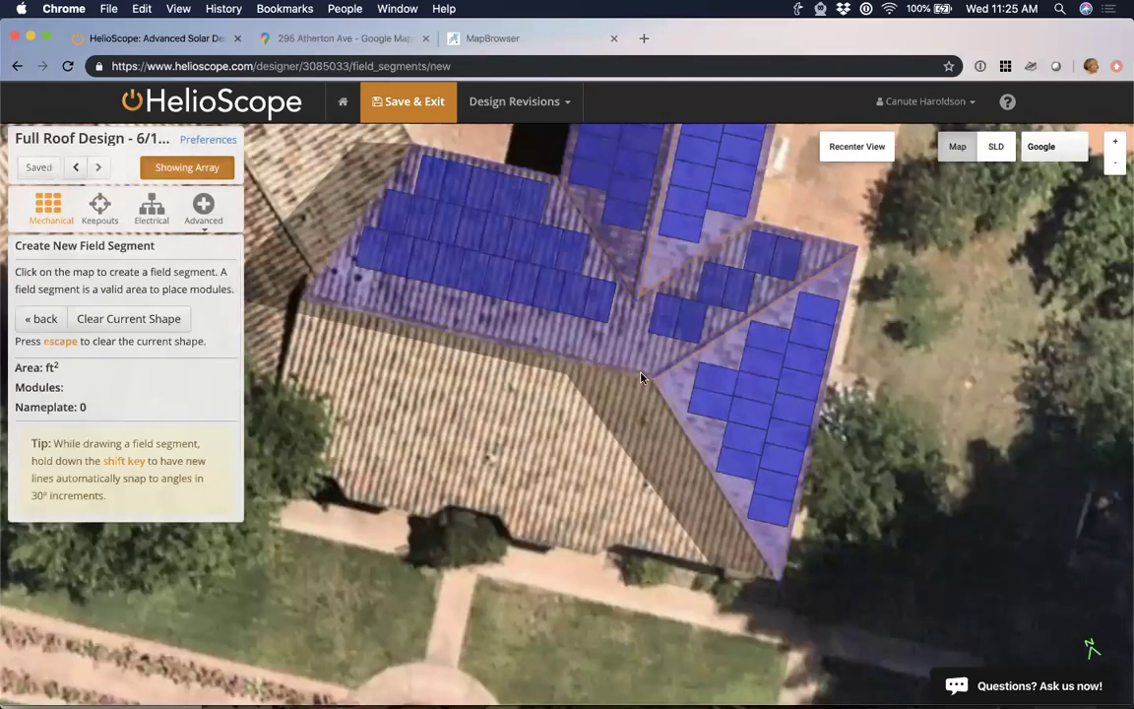
click(780, 582)
click(630, 545)
click(589, 557)
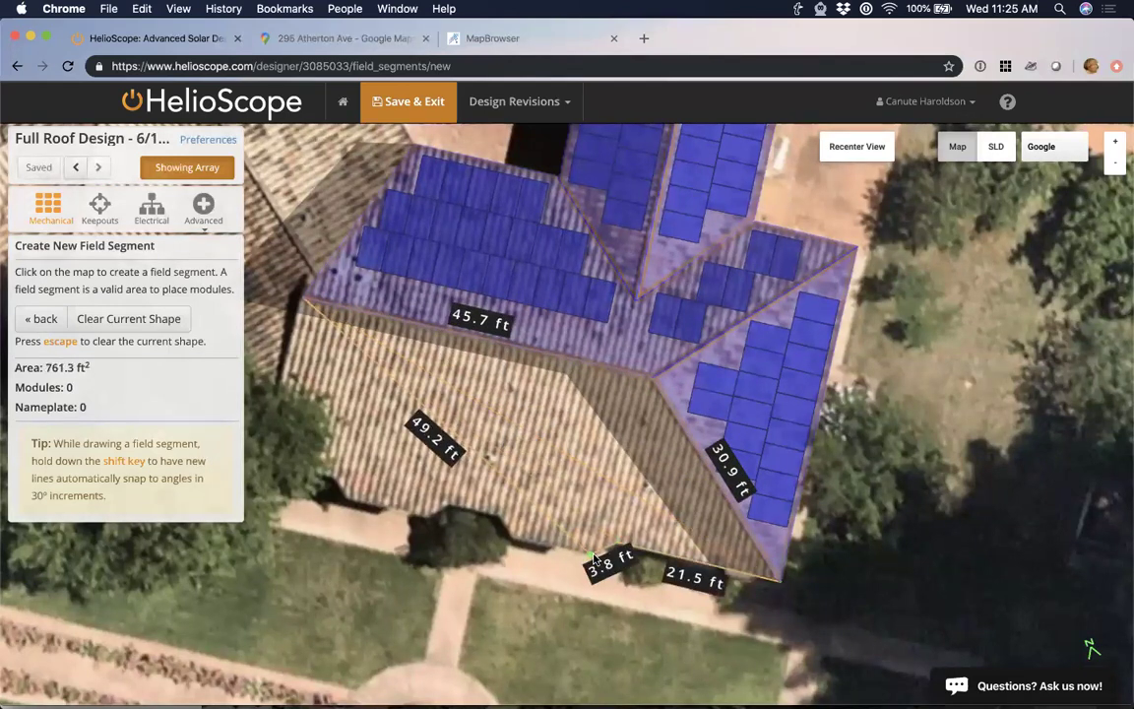
click(509, 540)
click(497, 519)
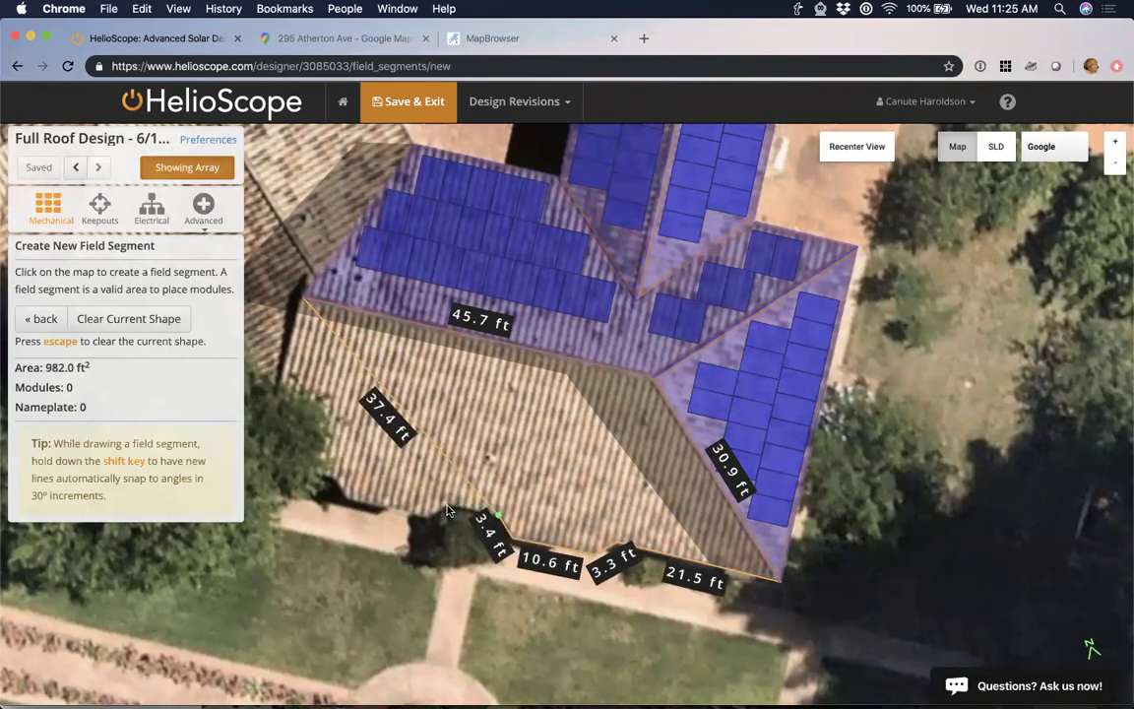
click(423, 514)
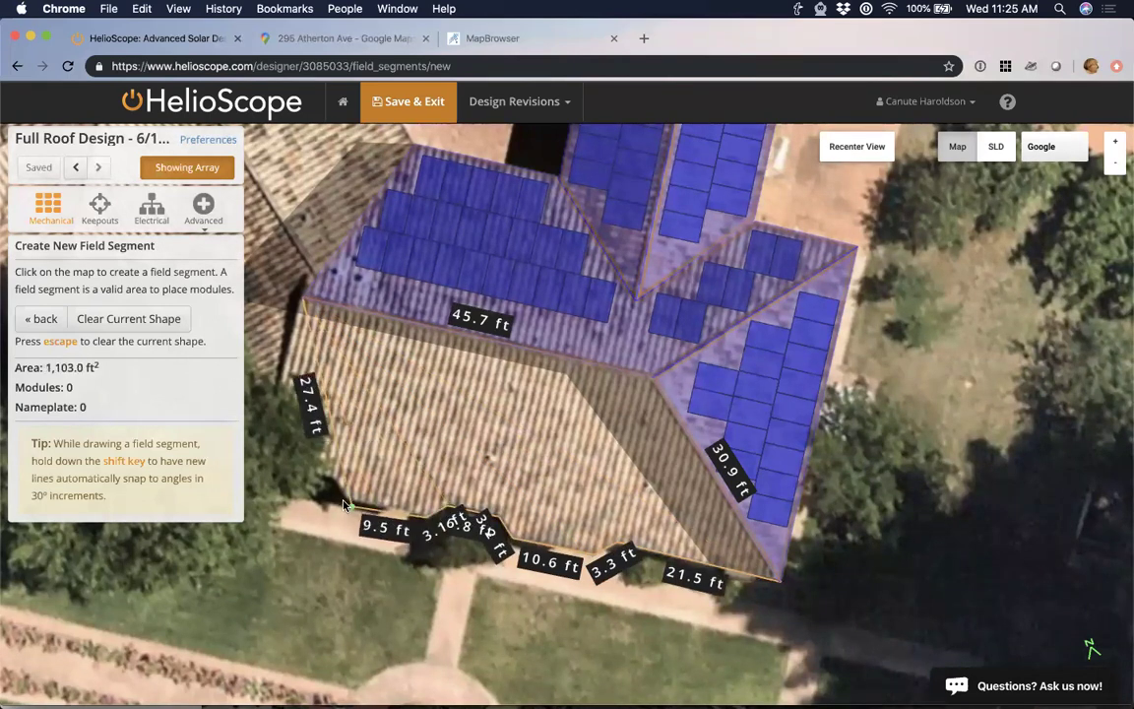
click(335, 480)
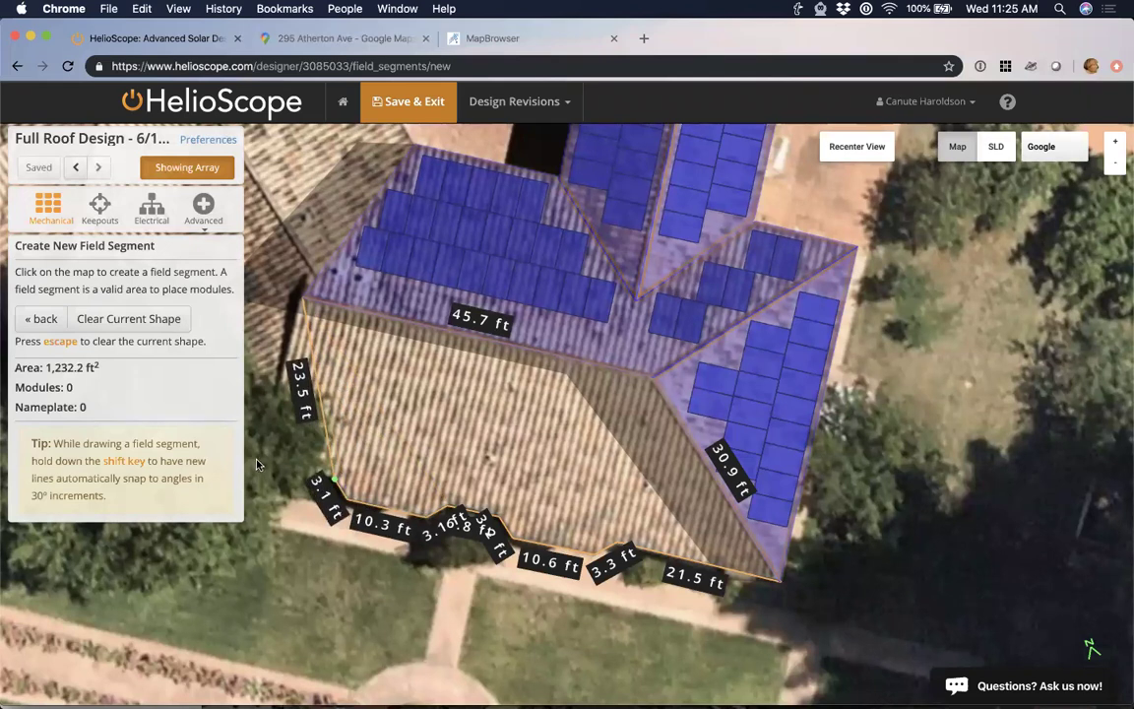
click(305, 301)
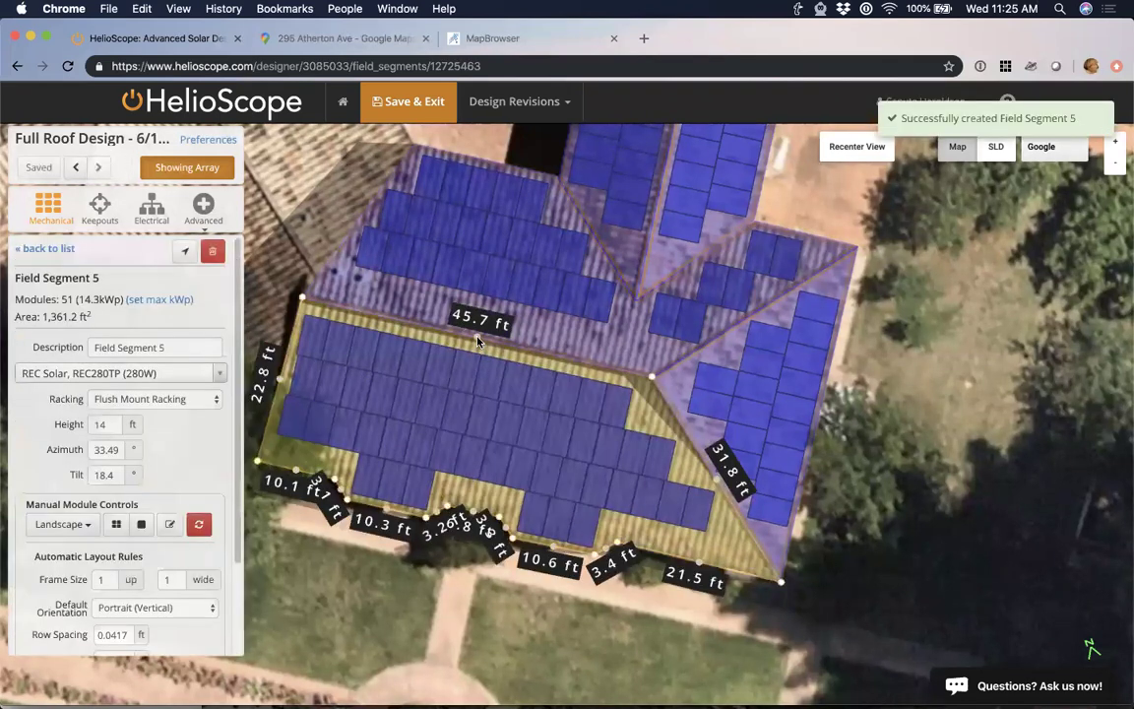
click(479, 337)
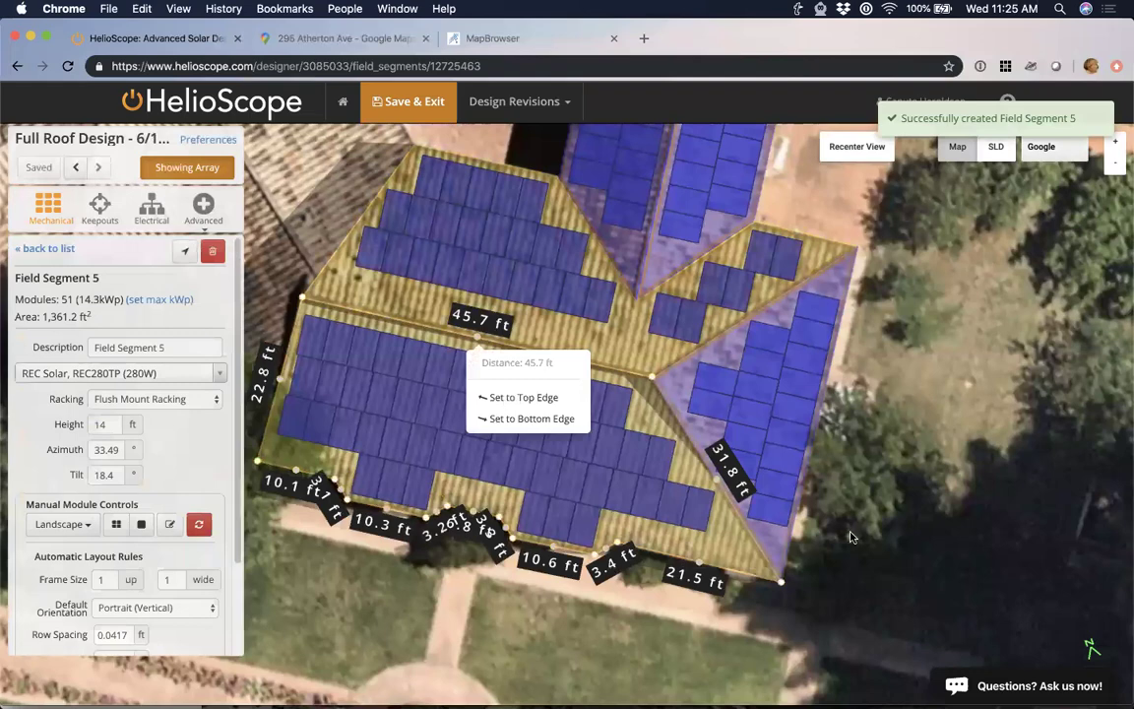
click(514, 397)
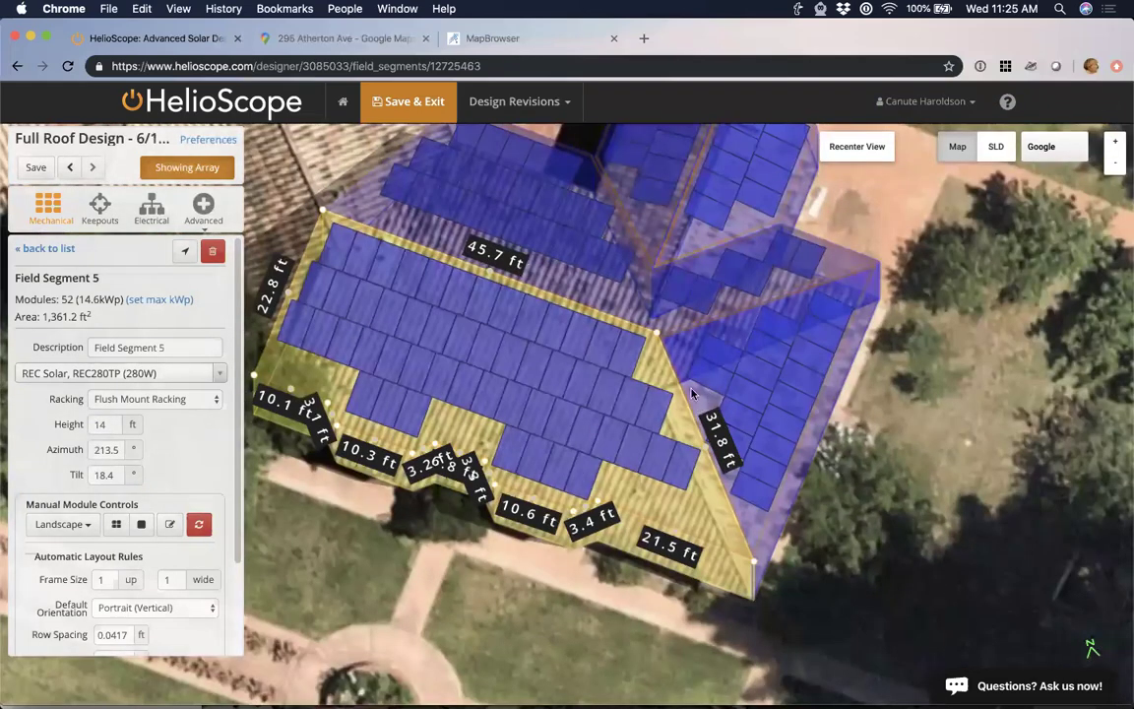
Lower the new garden-side field segment's height to 13.3 ft, checking its match with the neighbouring roof faces in 3D.
right_drag(622, 349, 640, 368)
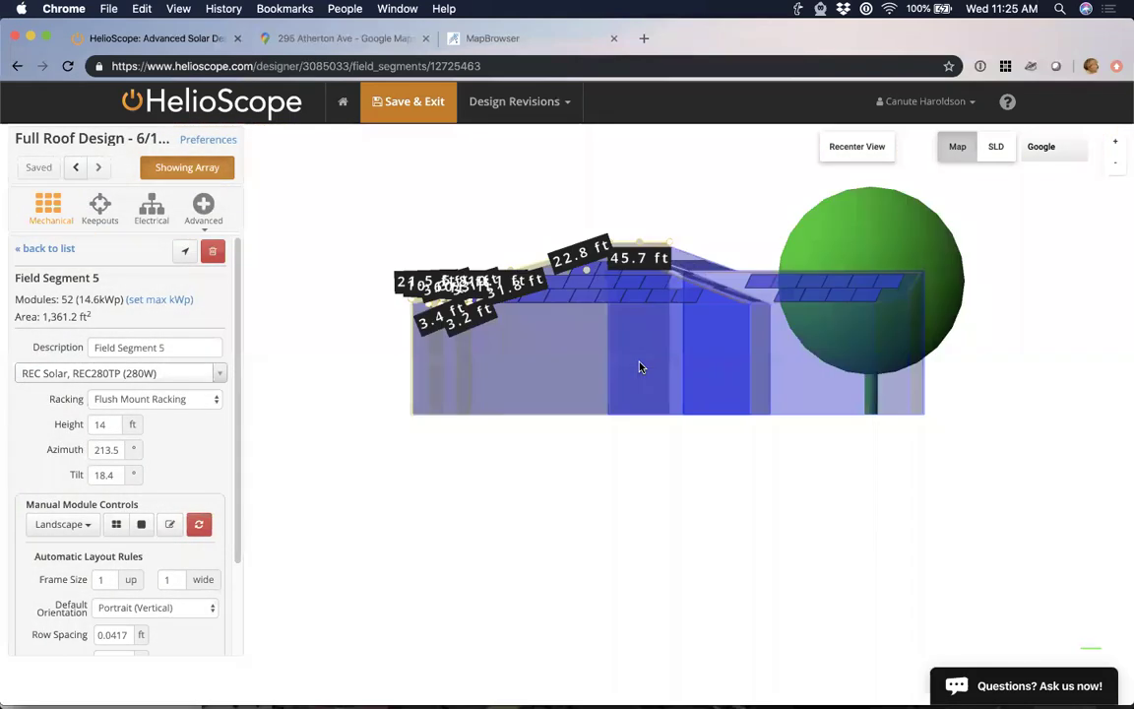
mouse_move(640, 431)
right_down()
mouse_move(651, 447)
mouse_move(626, 438)
right_up()
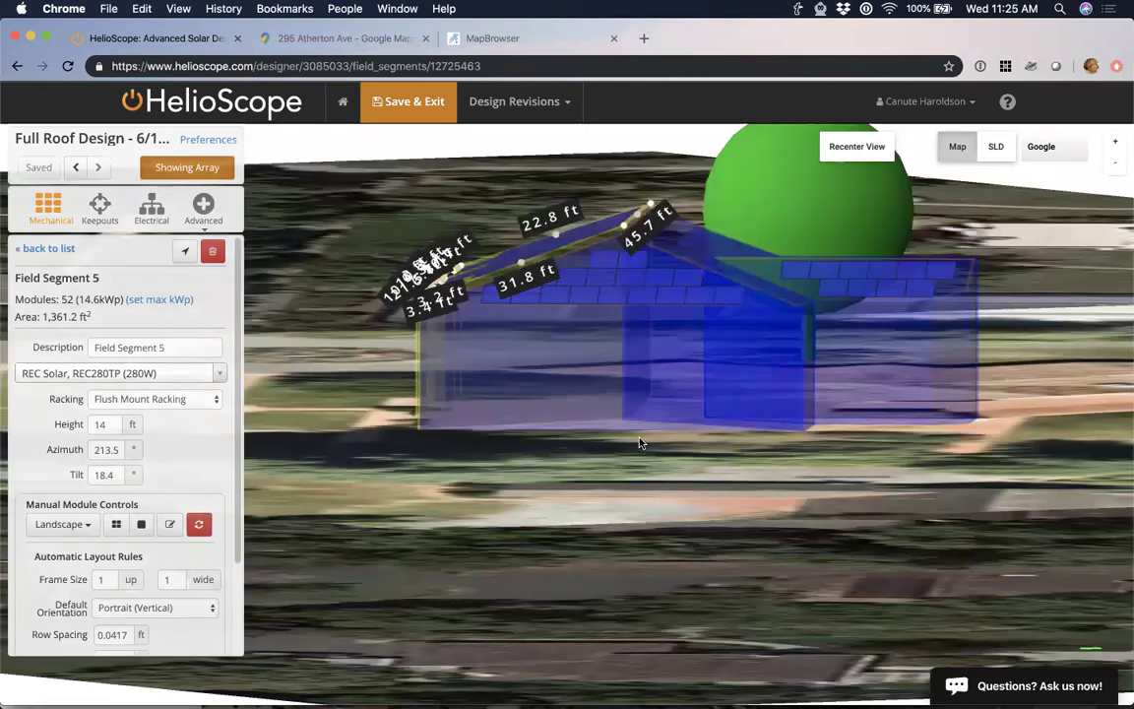
right_drag(640, 443, 494, 491)
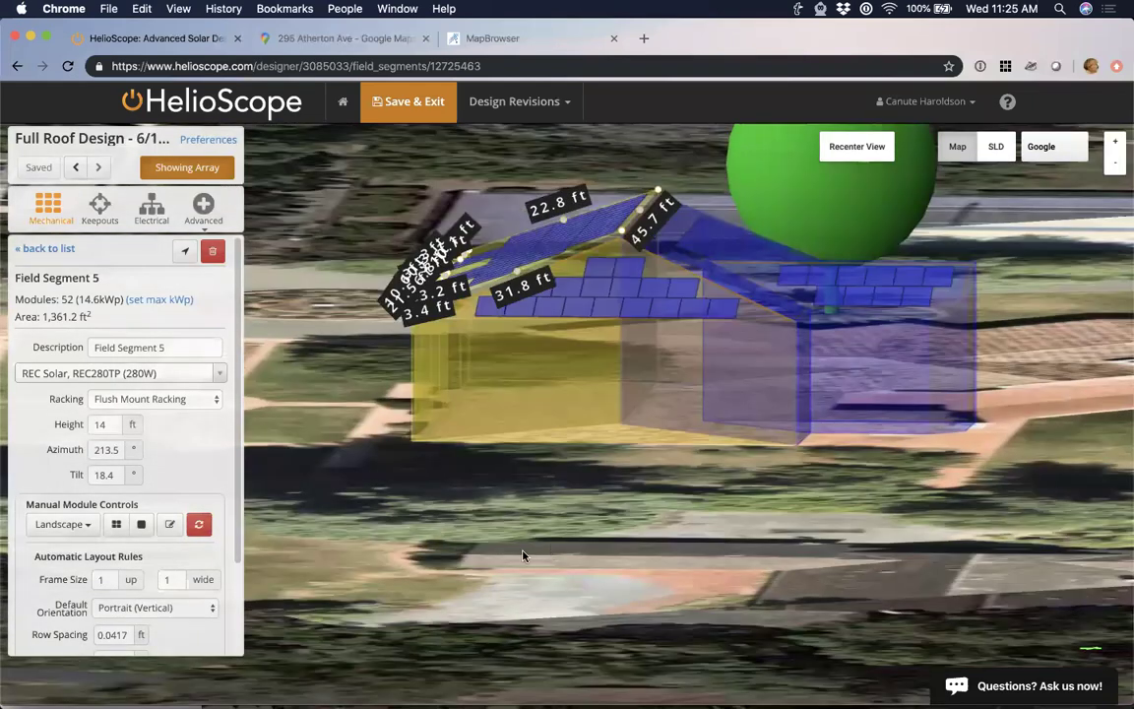
right_drag(523, 556, 526, 541)
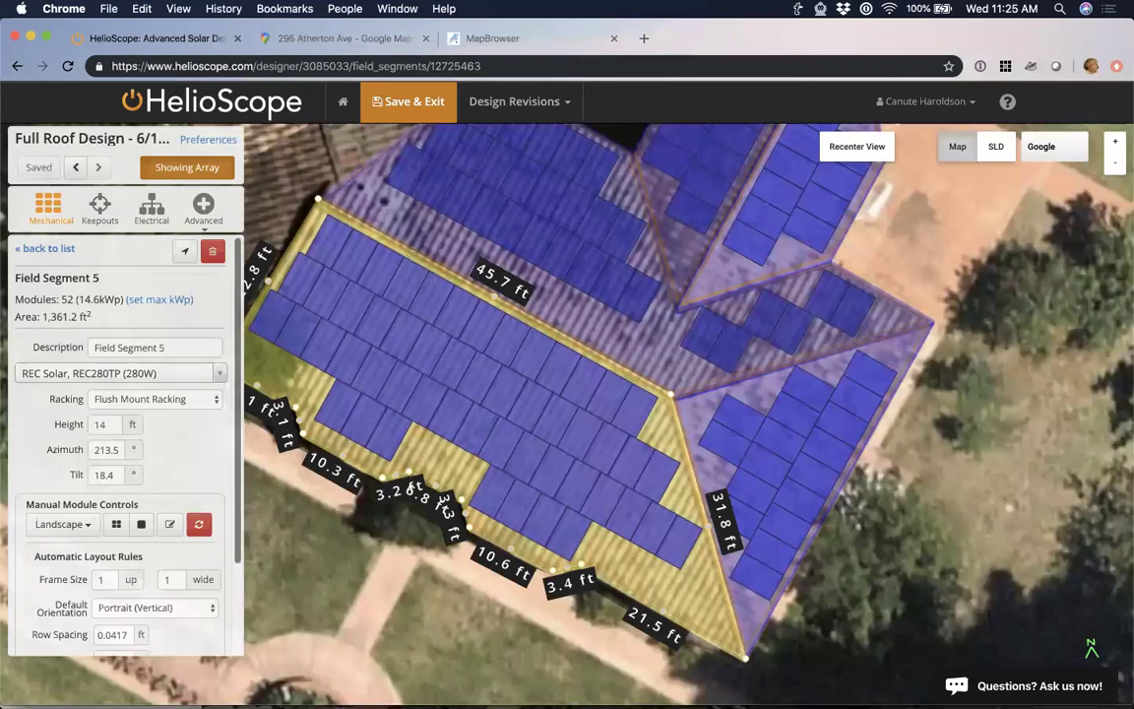
click(109, 424)
key(BackSpace)
text(3.5)
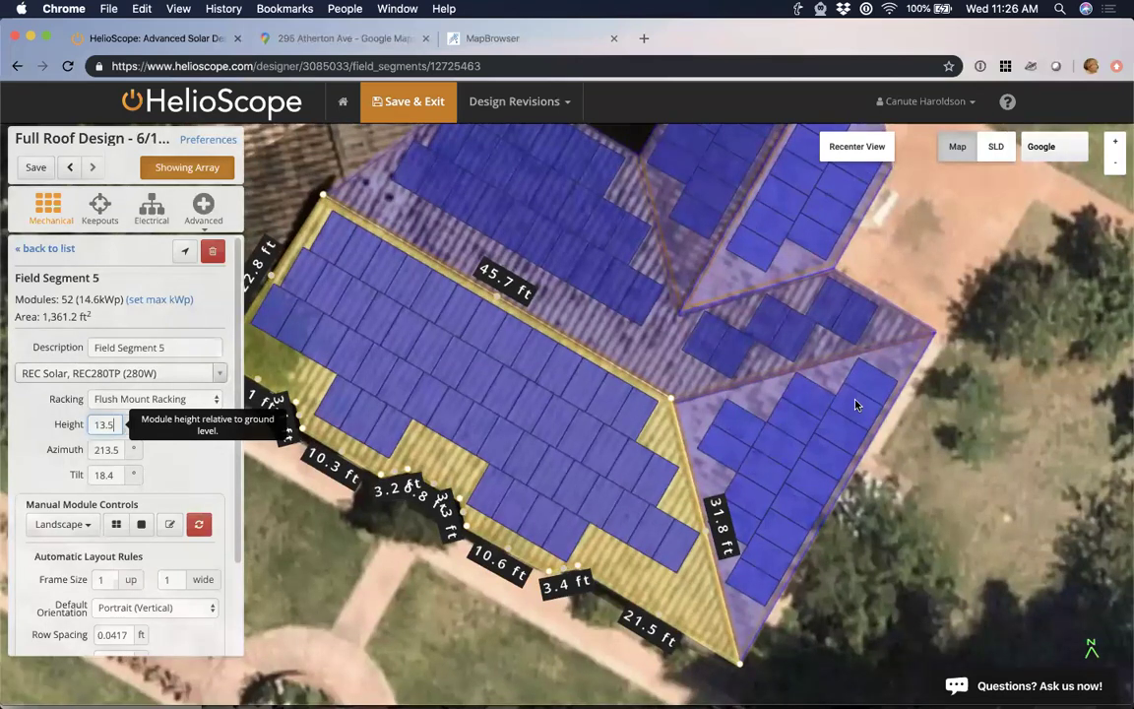
right_drag(858, 400, 892, 446)
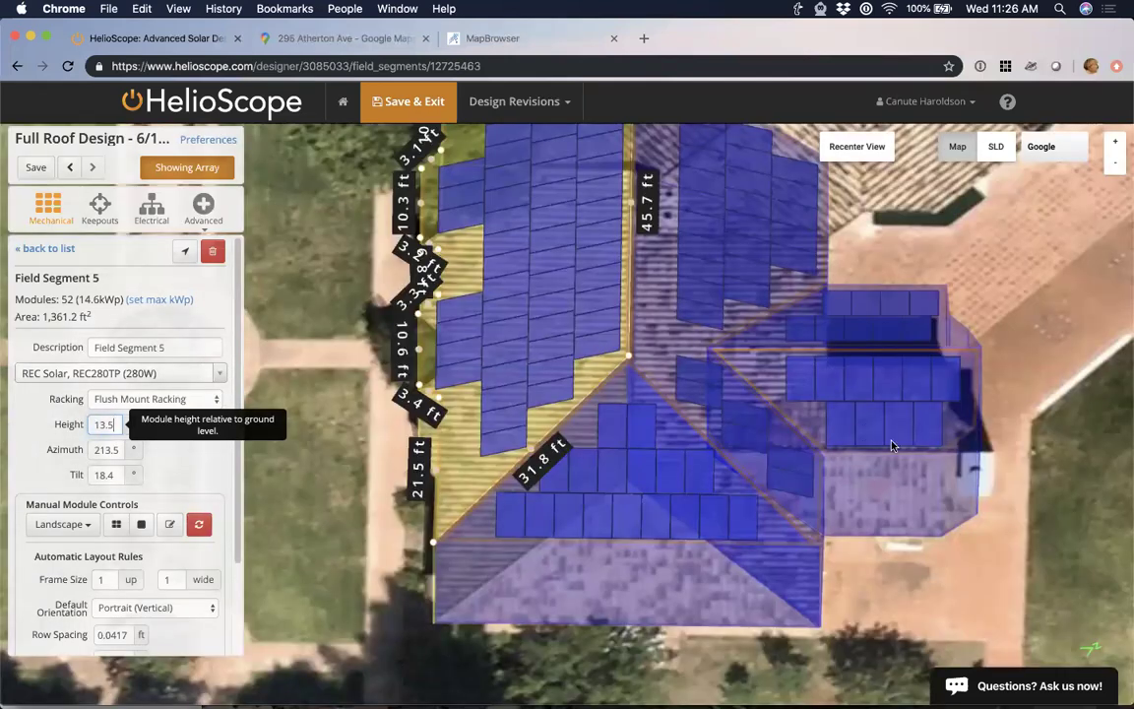
right_drag(801, 334, 801, 410)
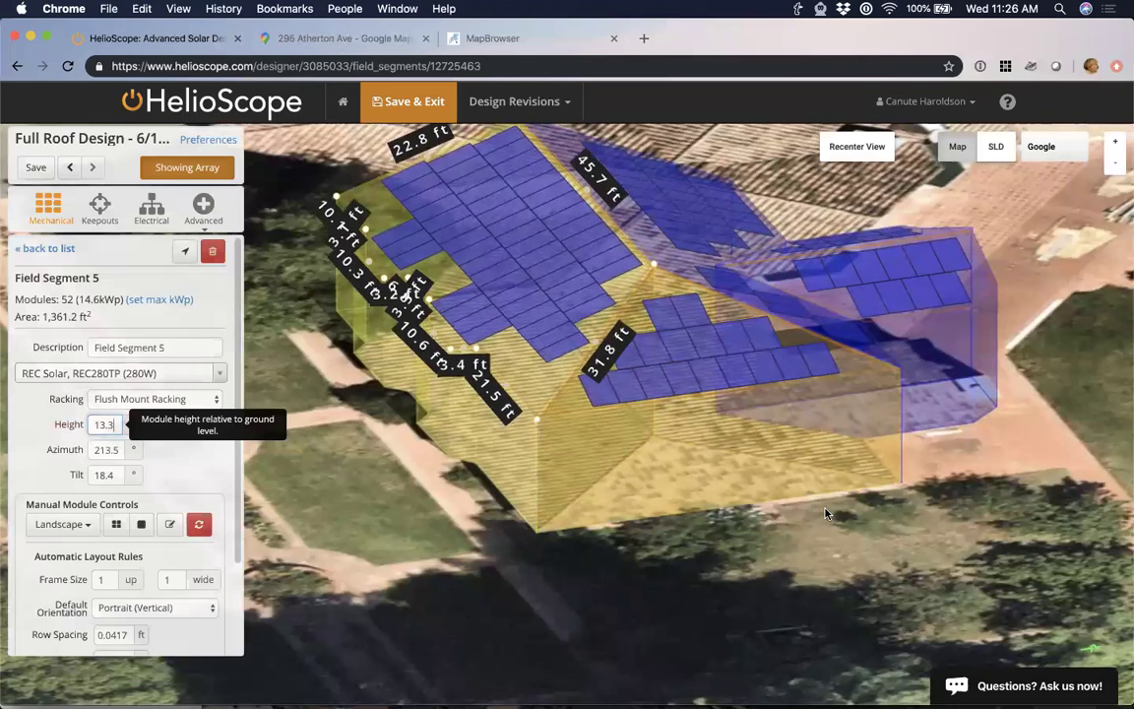
Show the keepouts for the whole site, delete the existing spherical tree beside the driveway, and start the Tree tool.
click(859, 146)
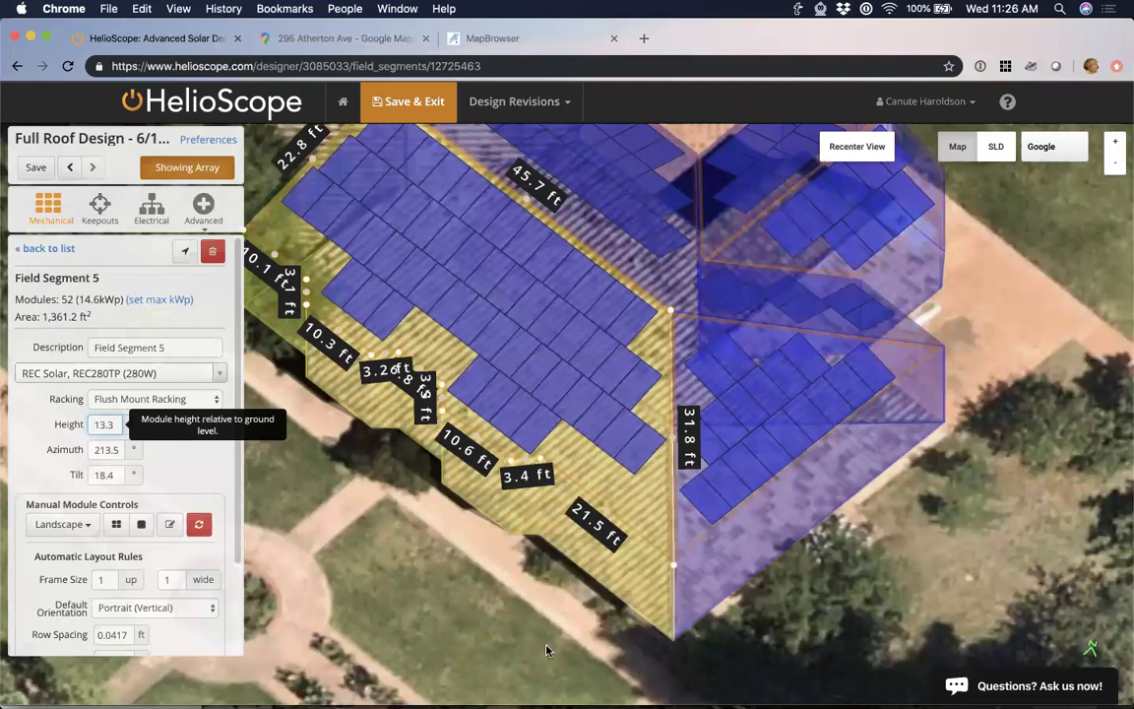
scroll(547, 650, down, 5)
drag(474, 489, 337, 366)
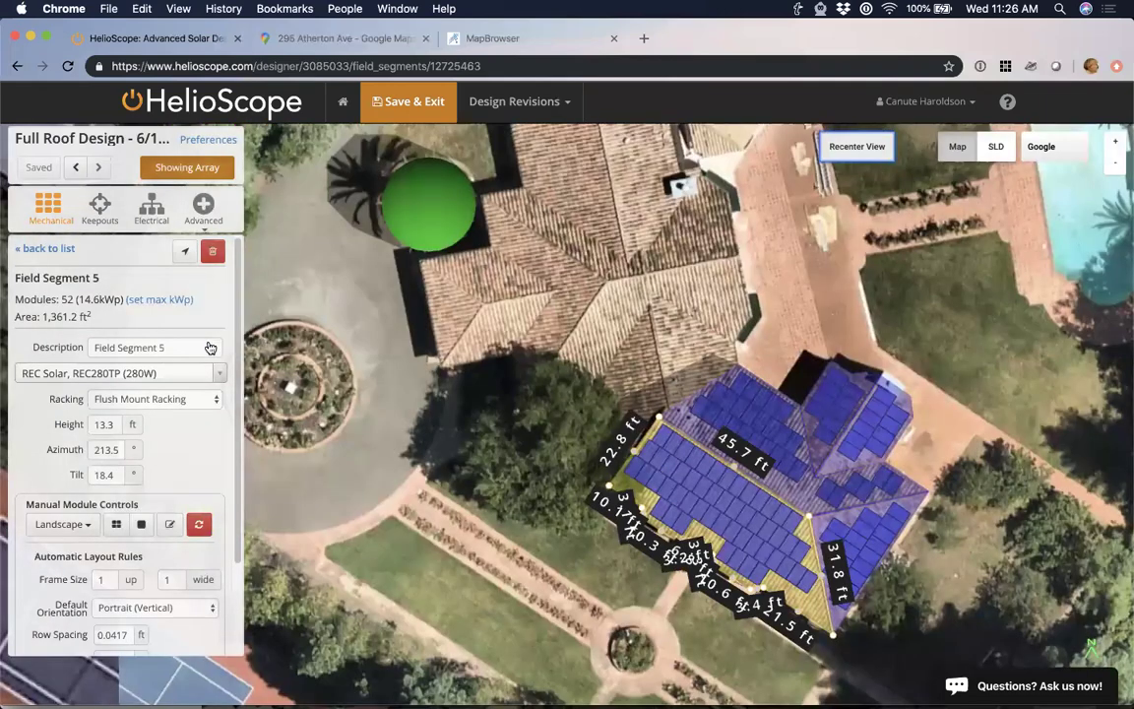
click(99, 207)
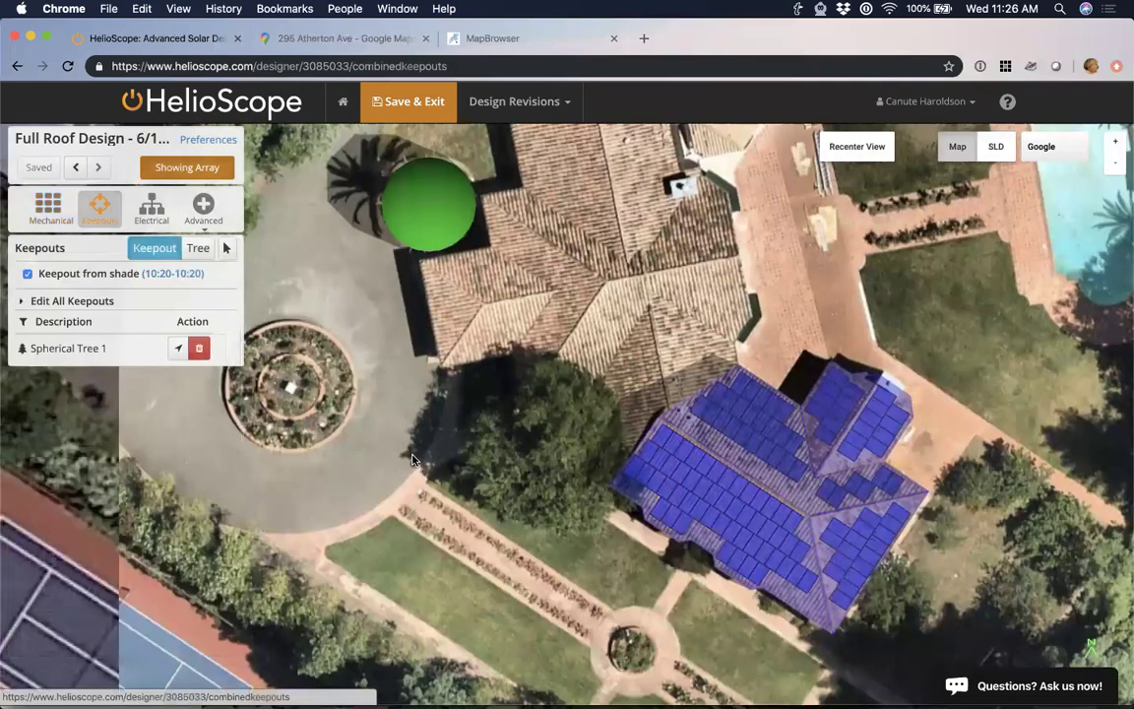
key(Delete)
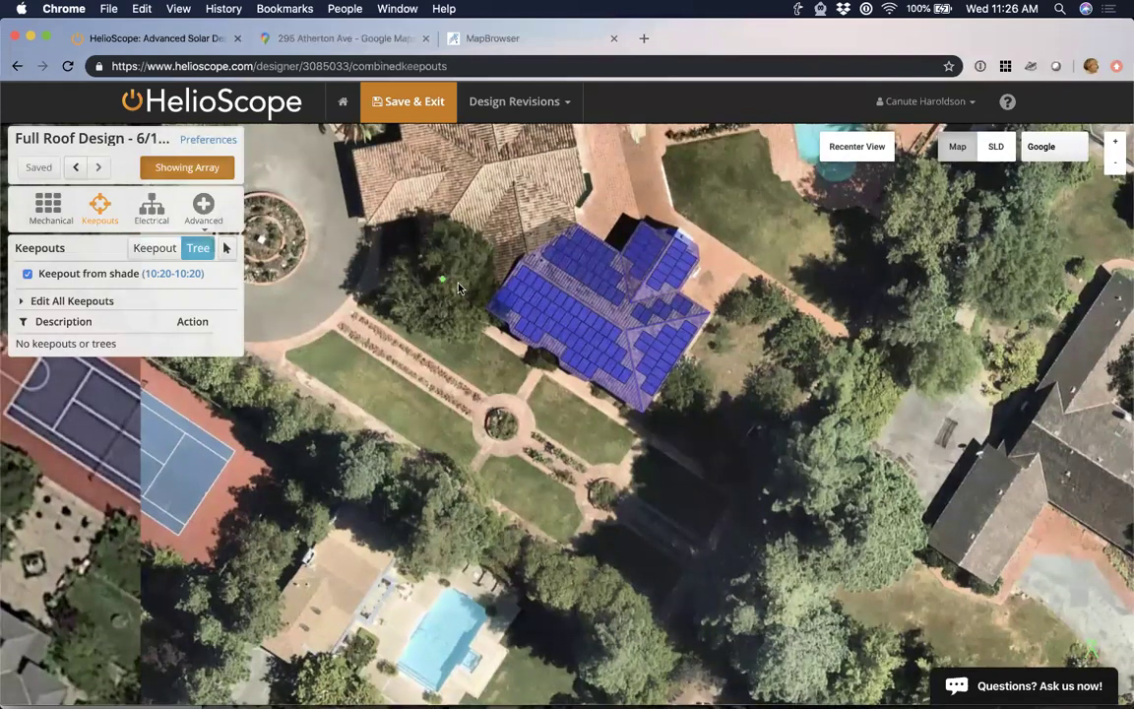
Place a spherical tree with a radius of about 21 ft over the tree just west of the array, and set its height to 25 ft.
click(448, 285)
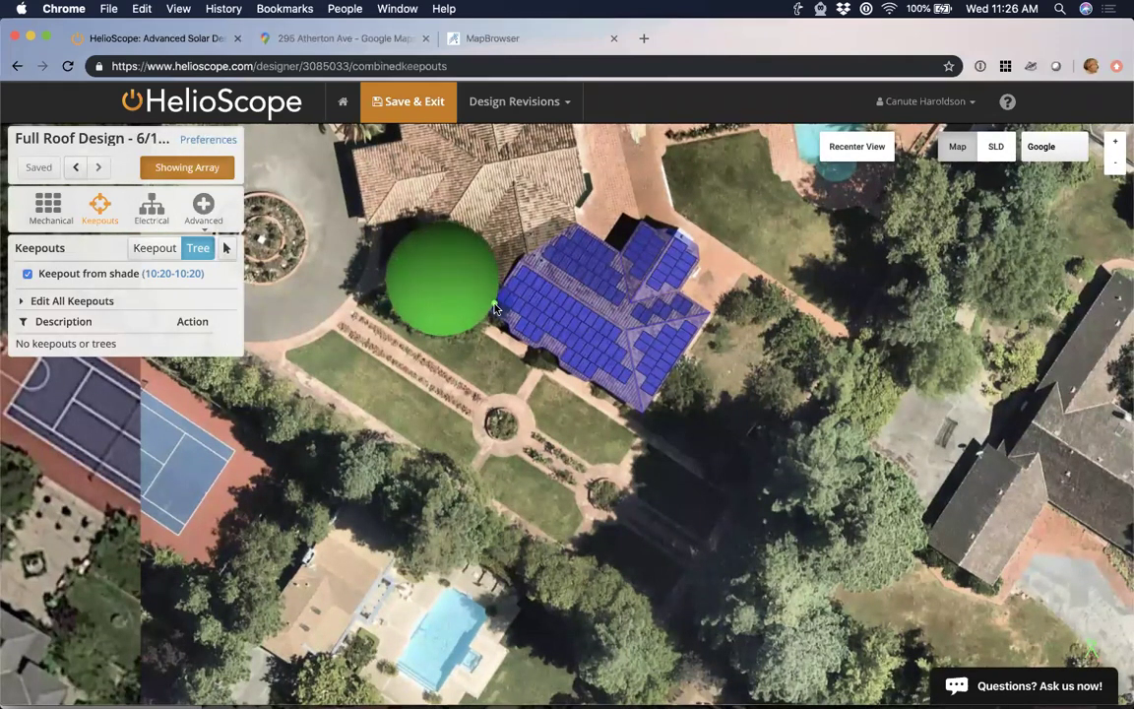
click(495, 308)
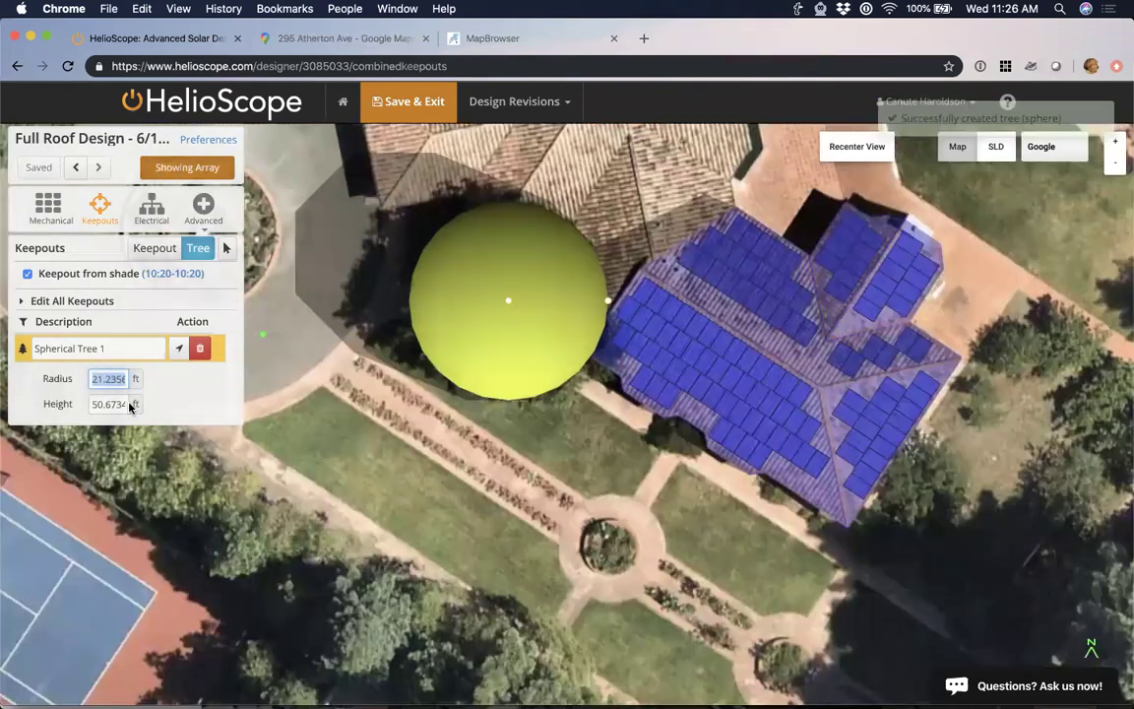
click(129, 406)
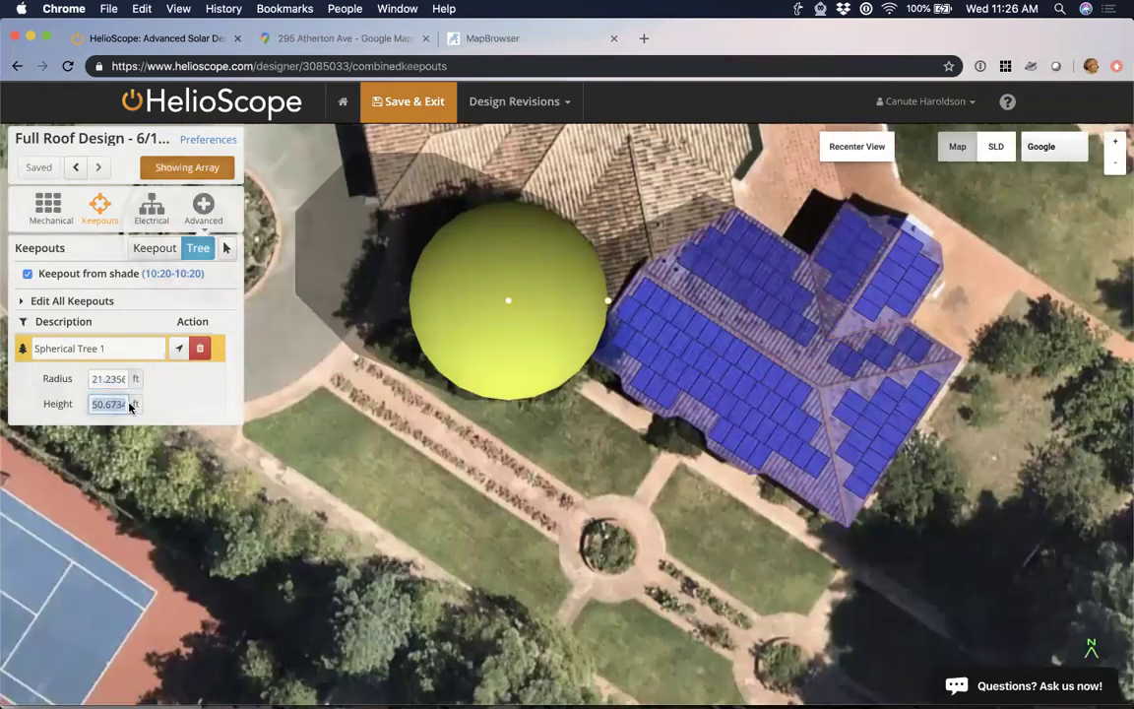
text(35)
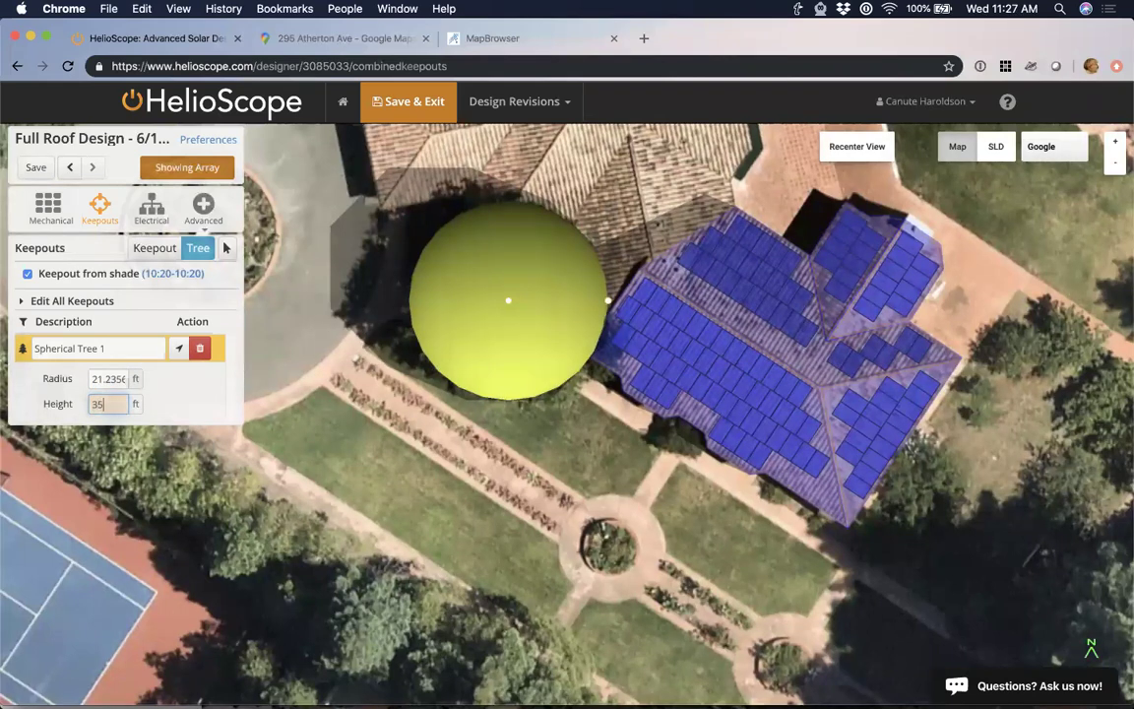
key(BackSpace)
key(BackSpace)
text(25)
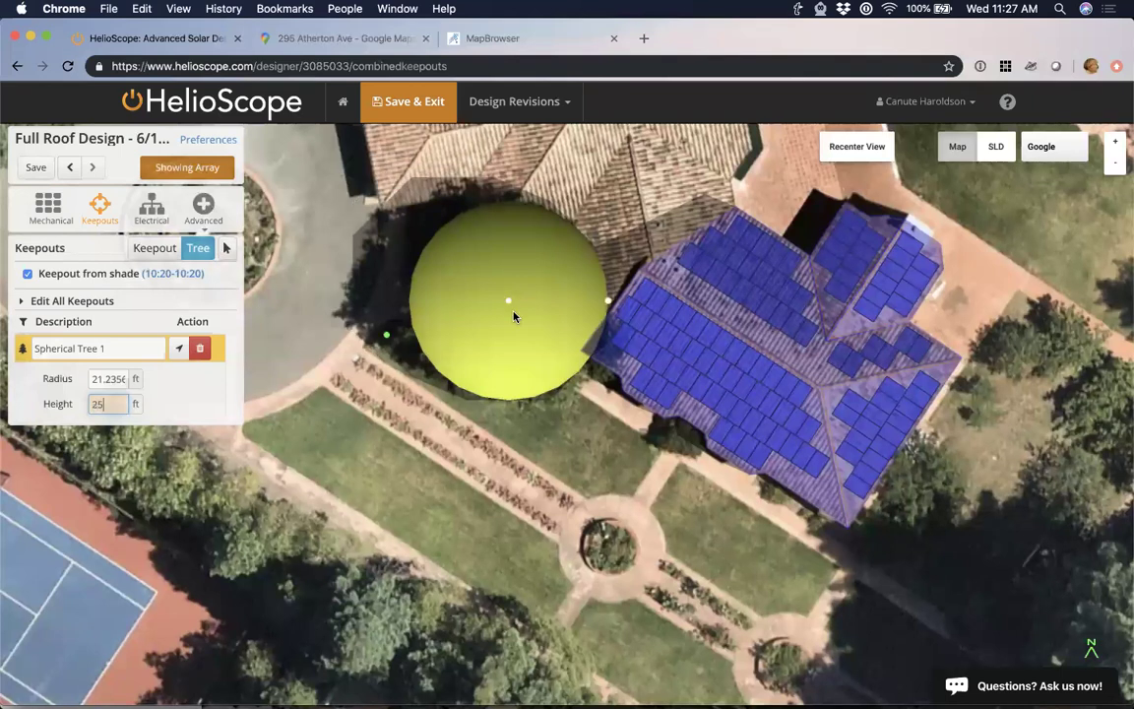
Reshape the spherical tree beside the array to a radius of about 18.7 ft and a height of about 32 ft.
click(508, 305)
mouse_move(512, 322)
mouse_down()
mouse_move(506, 306)
mouse_move(521, 315)
mouse_up()
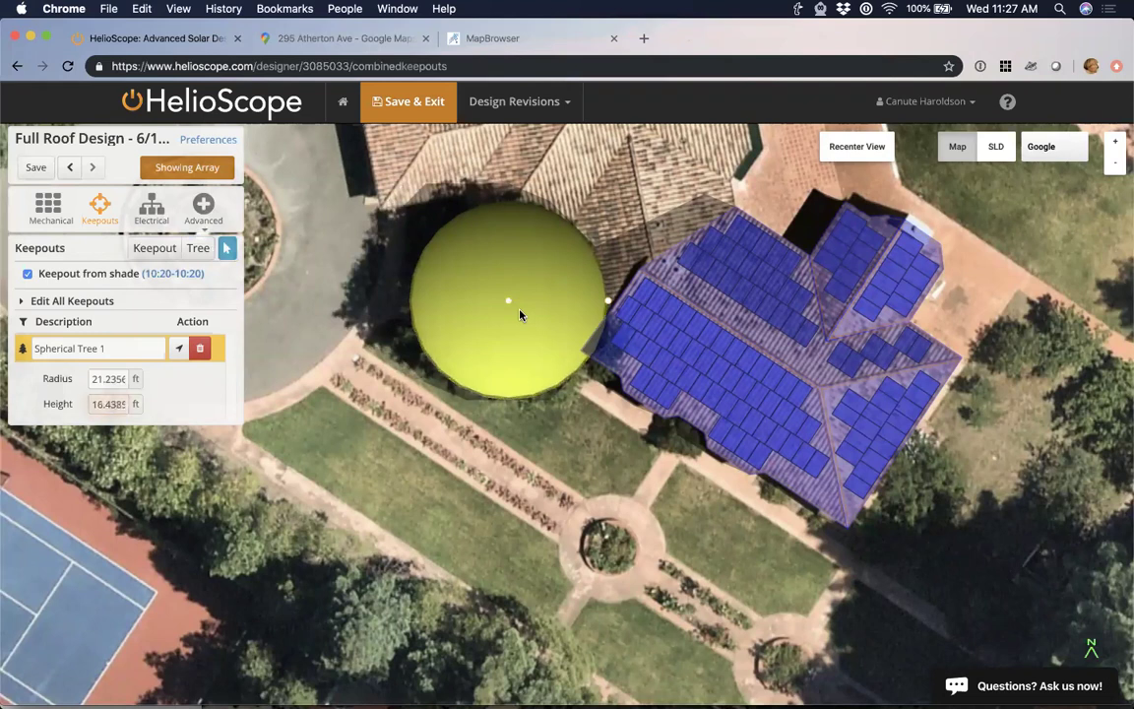
drag(506, 288, 544, 351)
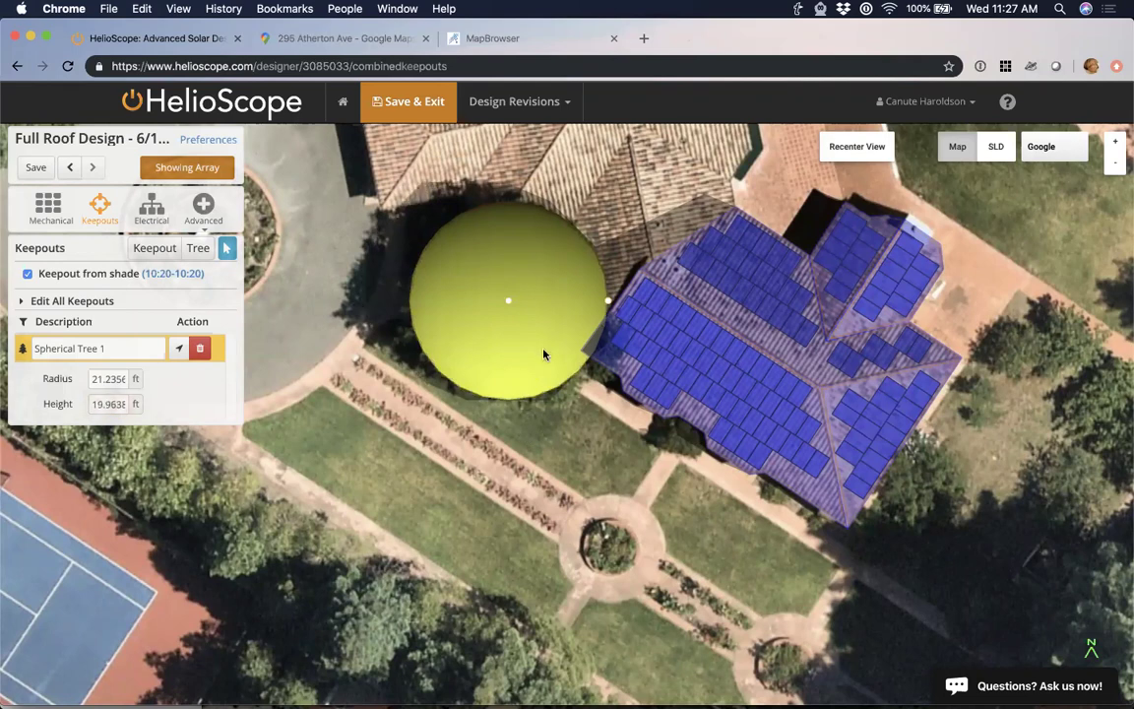
right_drag(486, 212, 433, 167)
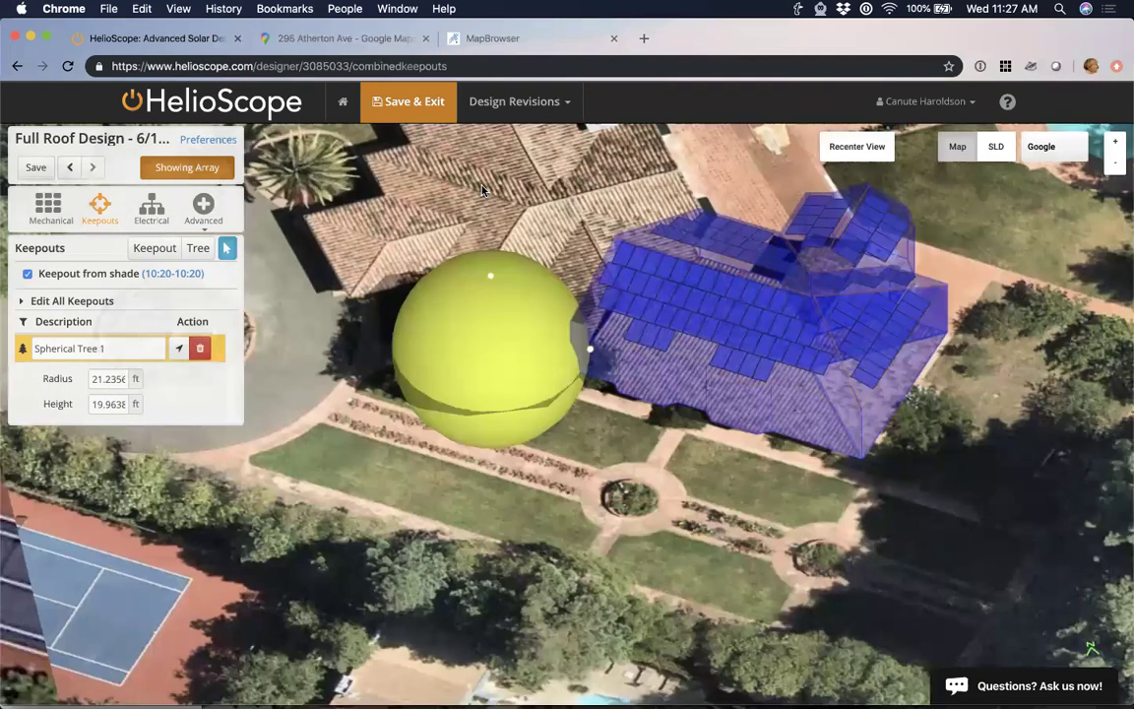
drag(452, 272, 492, 214)
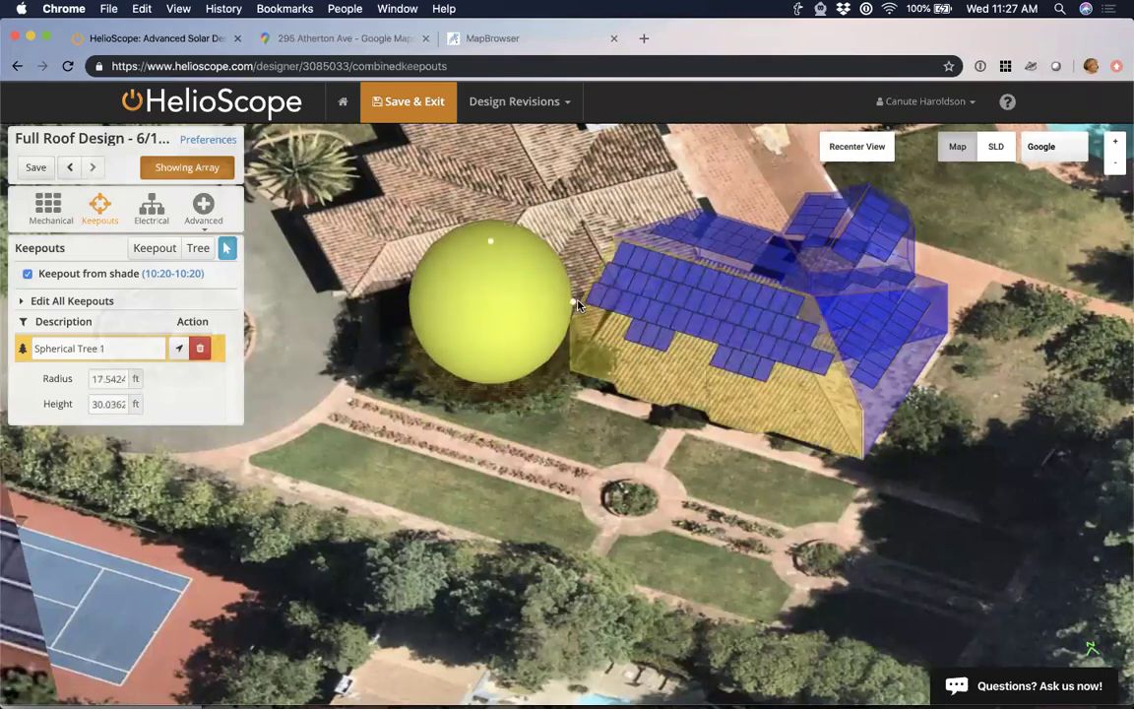
drag(588, 288, 578, 305)
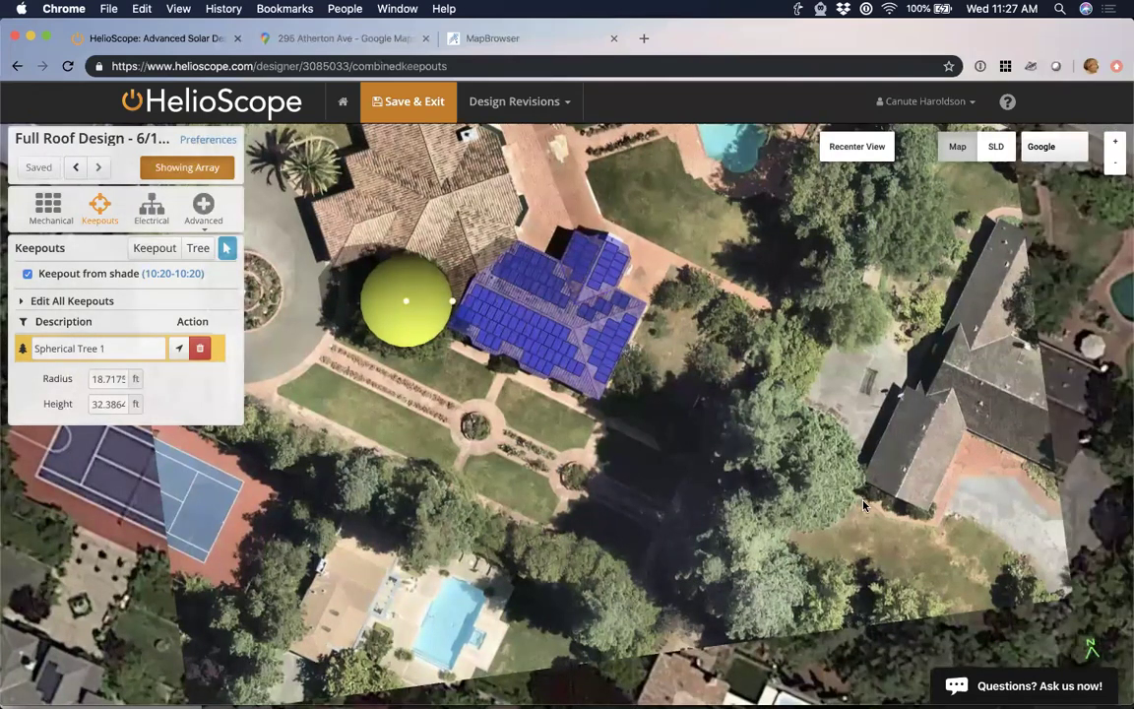
Place eleven more spherical trees: four over the large trees southeast of the roof, five along the southern tree line, and two northeast near the pool.
key(t)
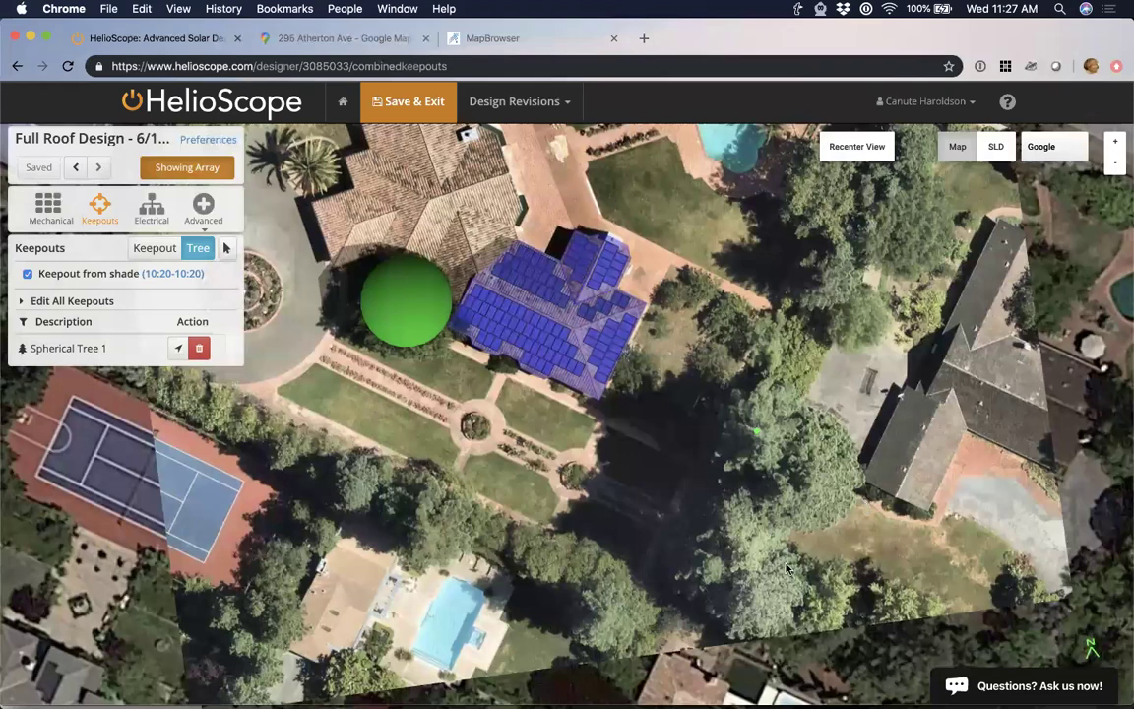
click(724, 539)
click(792, 537)
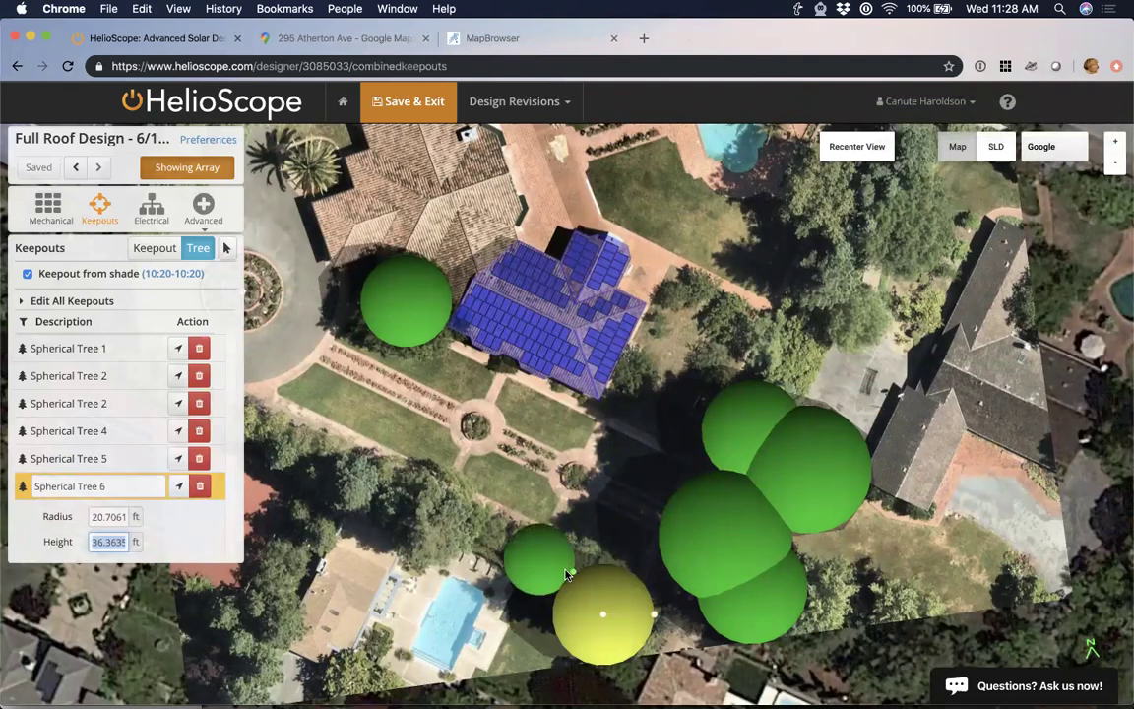
click(567, 574)
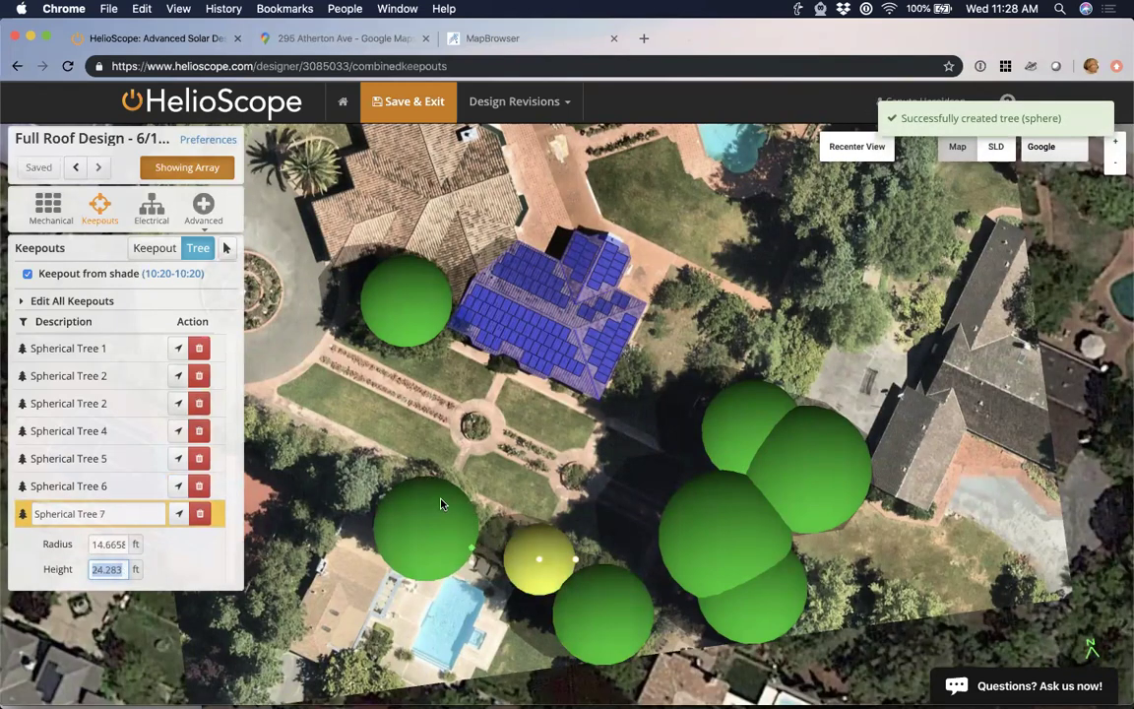
click(441, 504)
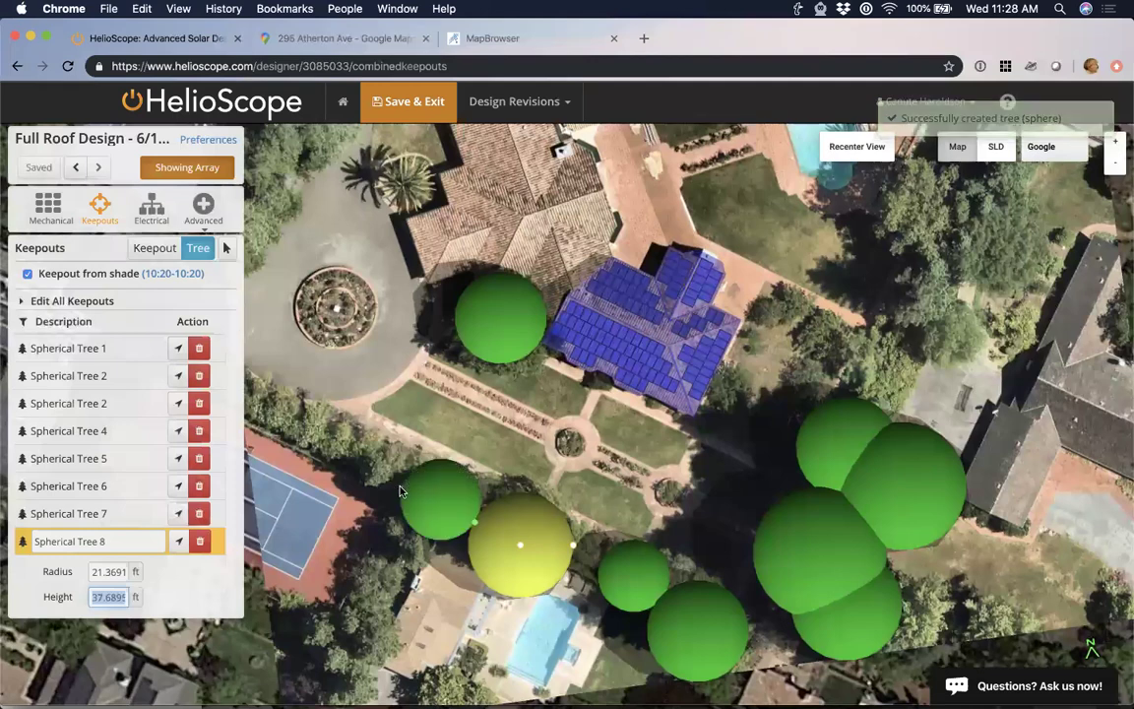
click(398, 491)
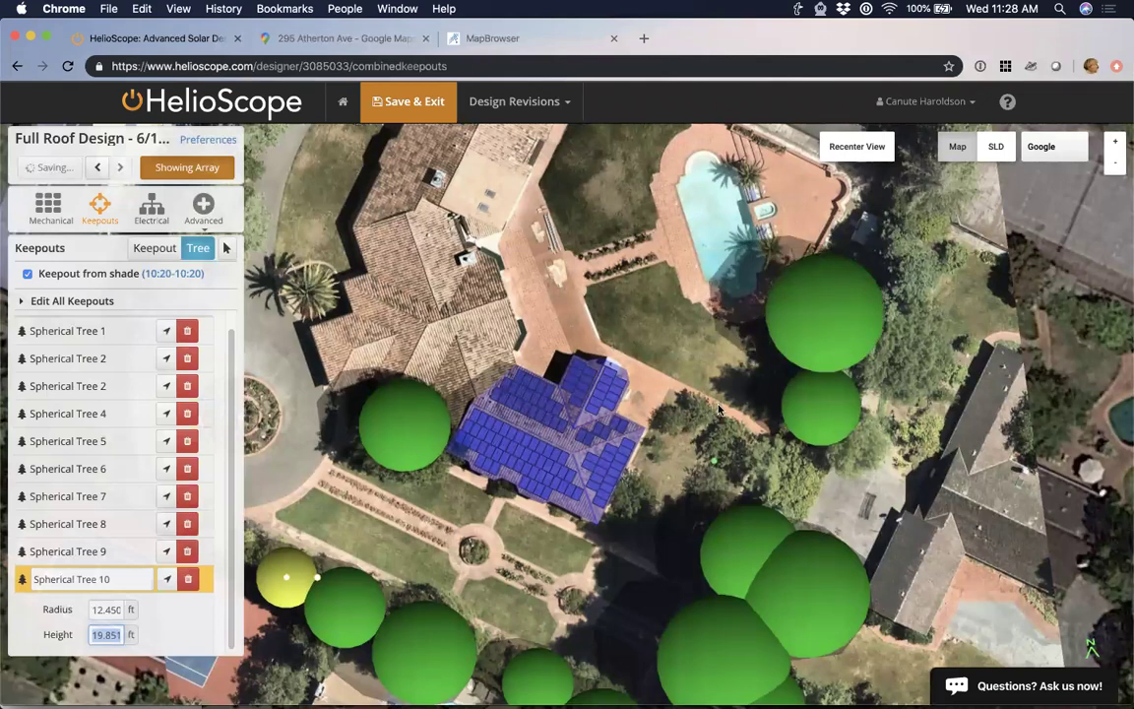
drag(394, 410, 463, 321)
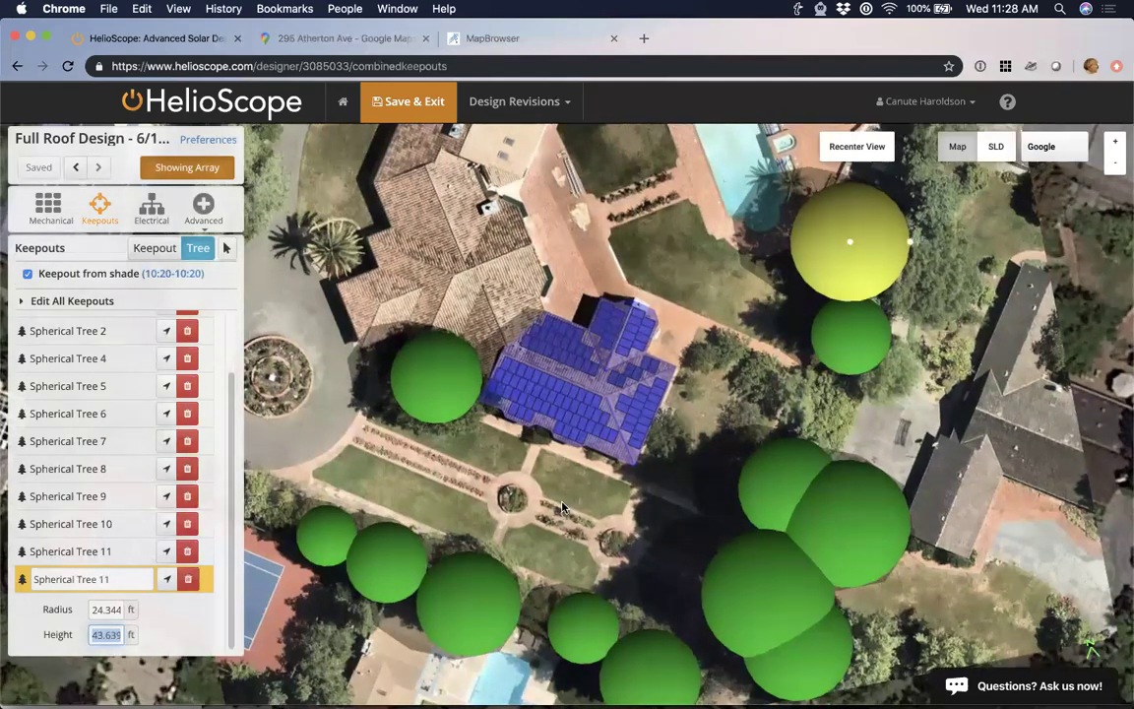
scroll(562, 507, up, 3)
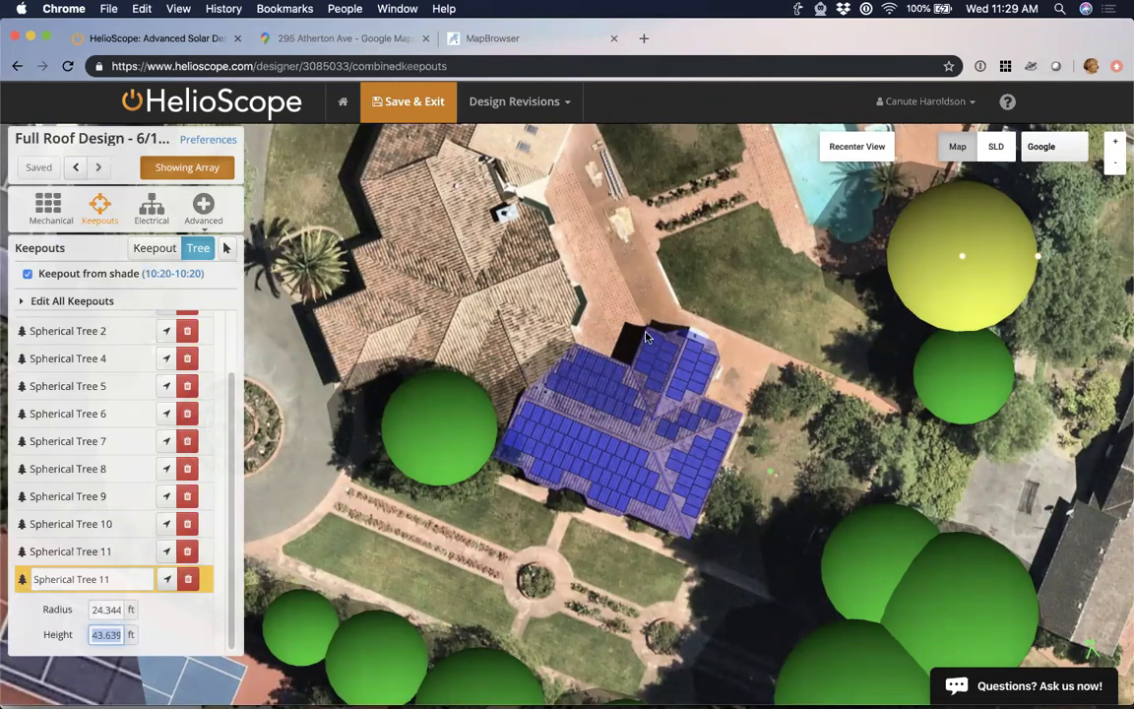
scroll(693, 345, down, 3)
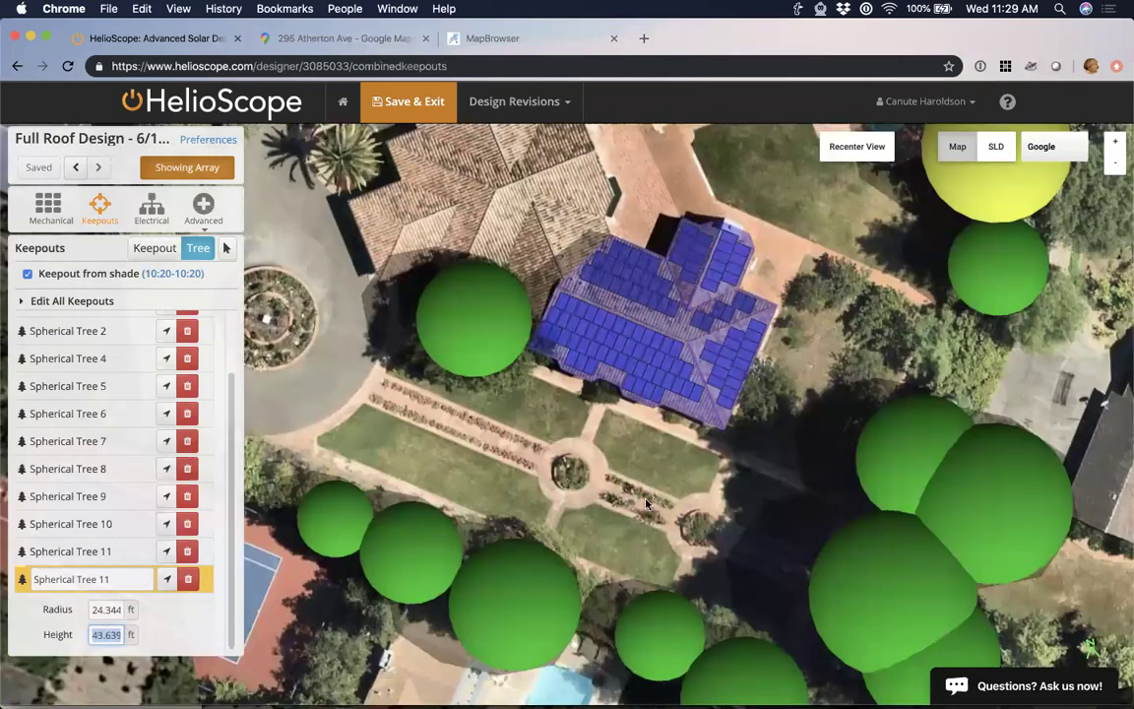
scroll(646, 503, up, 1)
scroll(733, 460, up, 3)
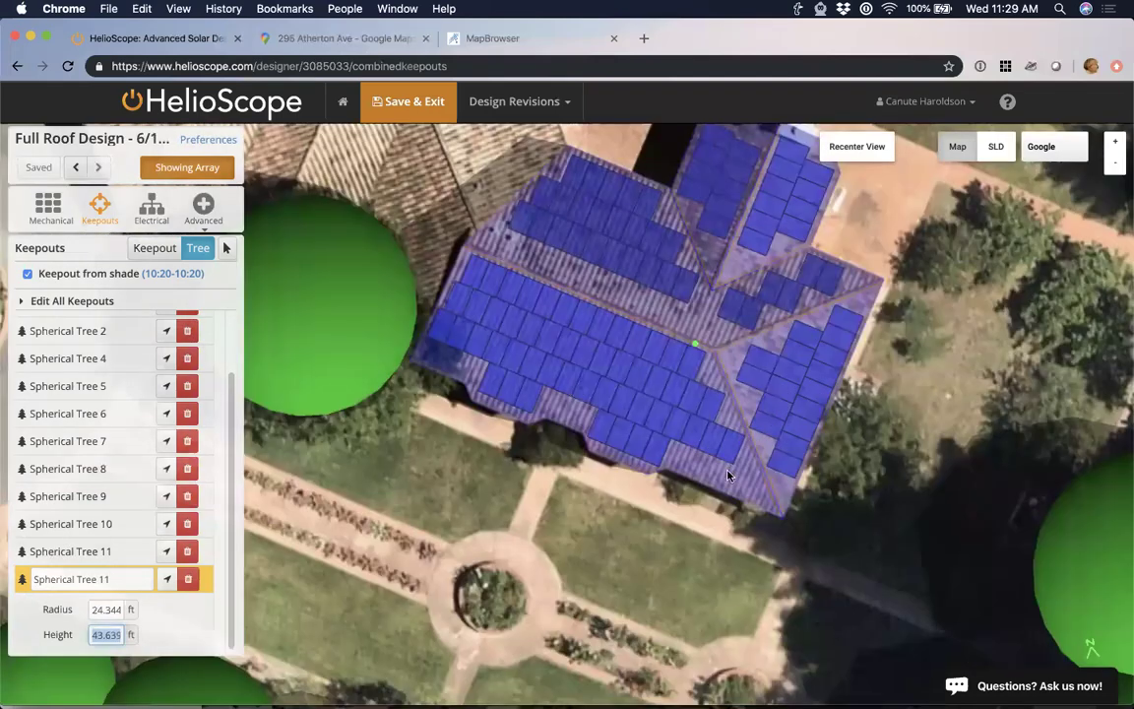
scroll(728, 475, up, 2)
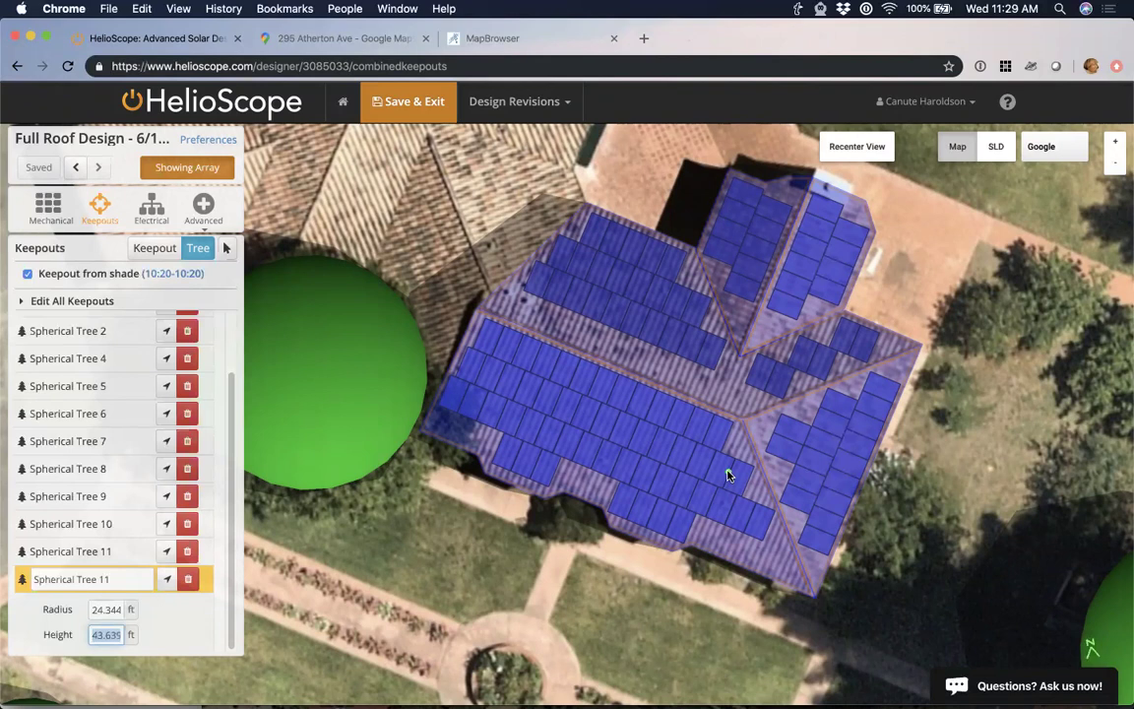
click(729, 474)
click(55, 219)
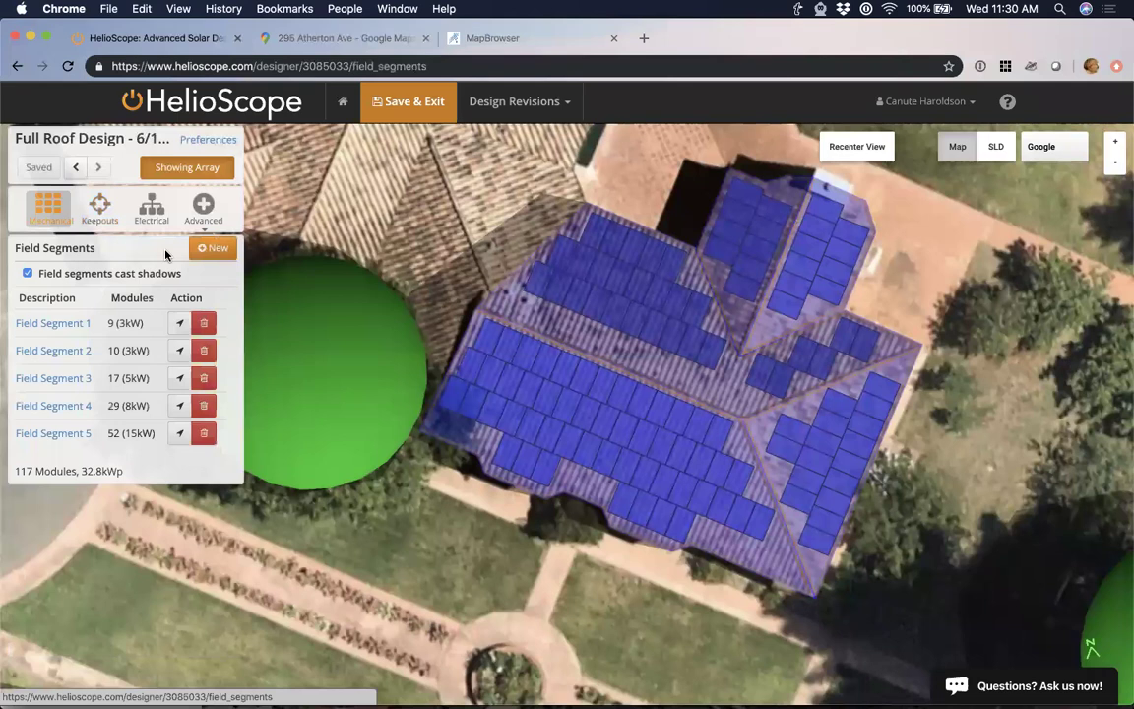
click(196, 253)
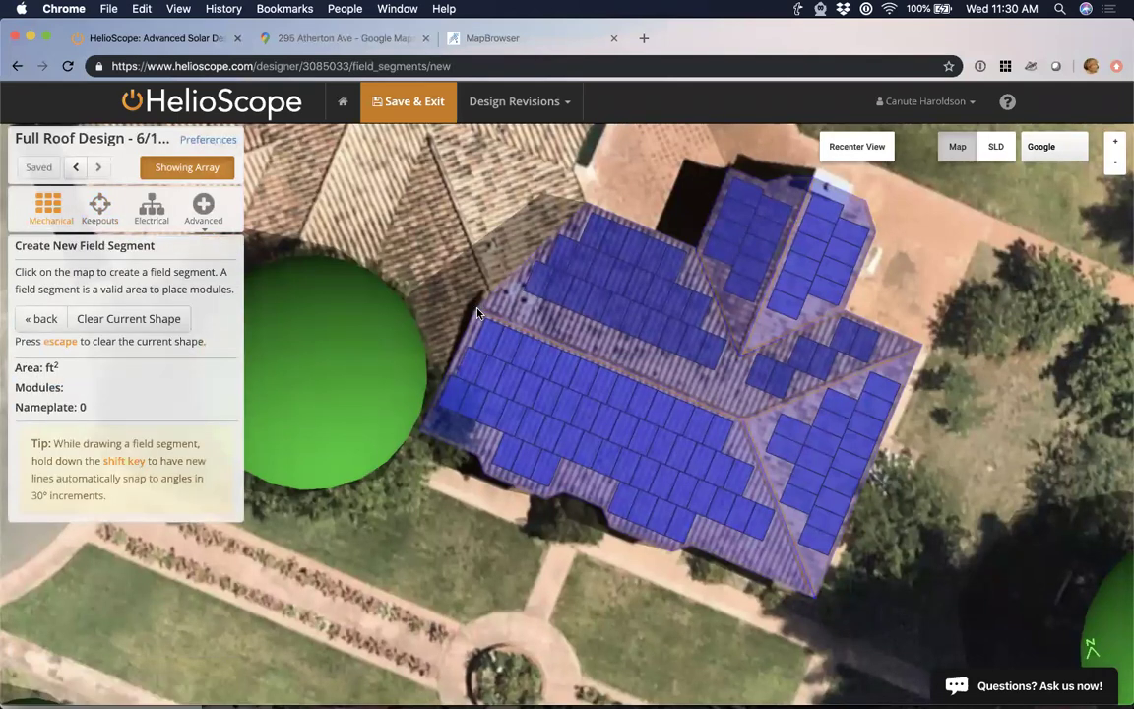
Draw a line keepout about 45.7 ft long along the main roof ridge and set its setback to 3 ft.
click(100, 209)
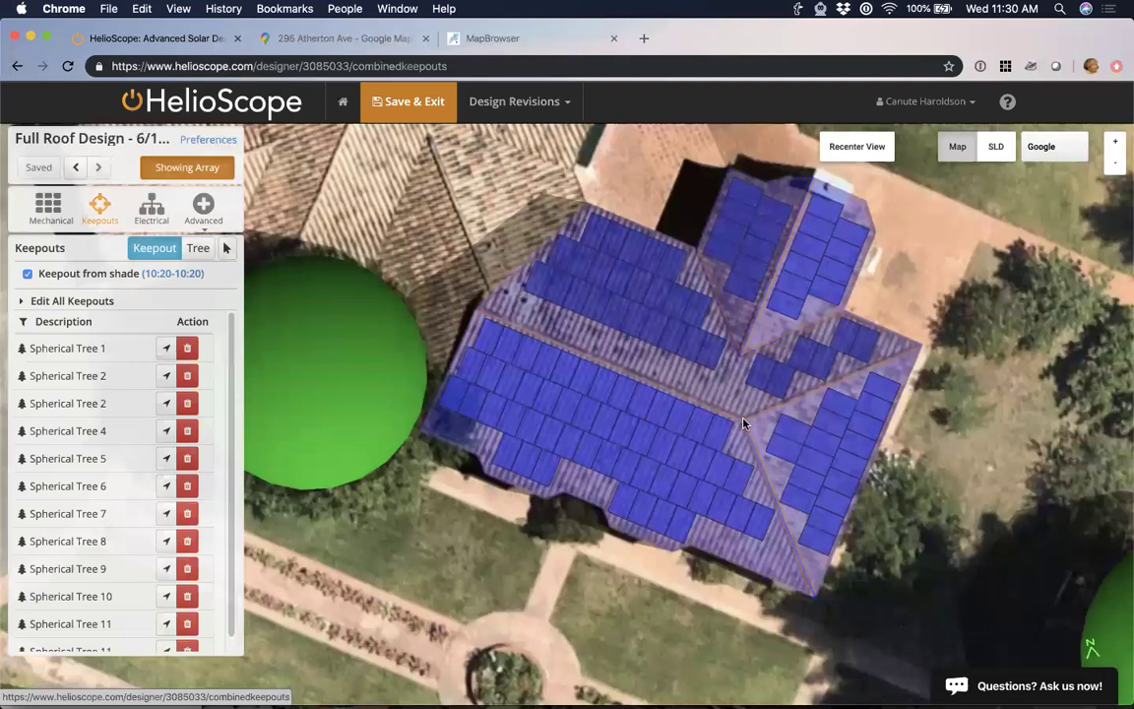
click(743, 421)
click(478, 308)
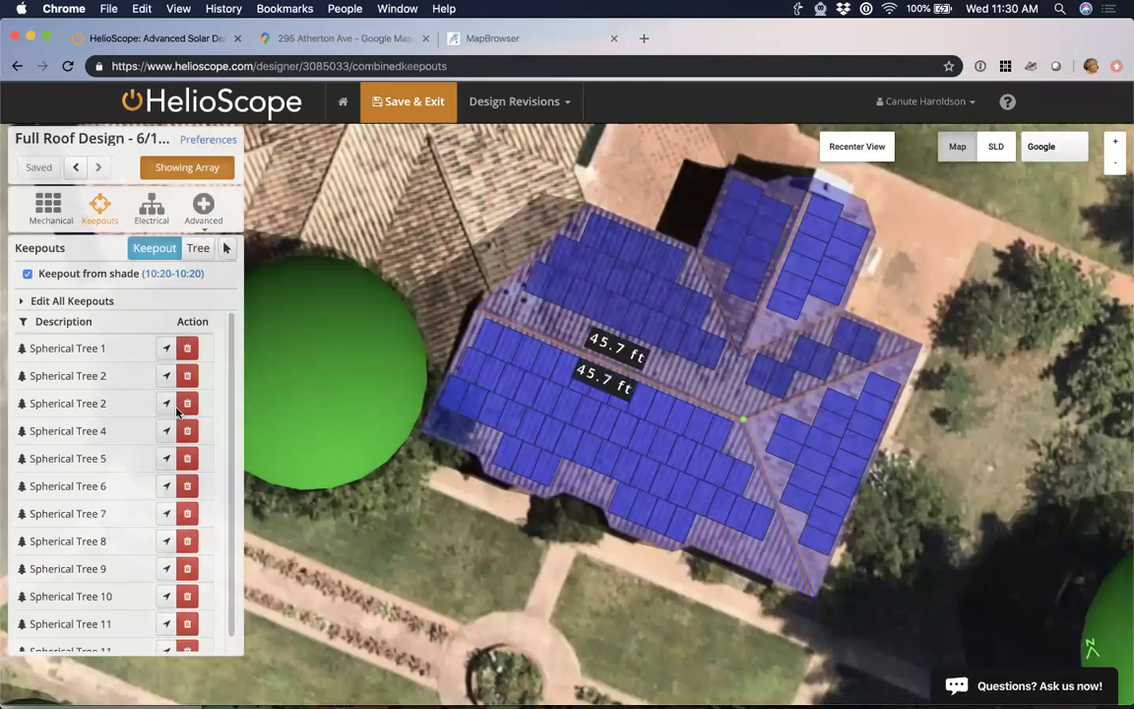
click(743, 420)
text(3)
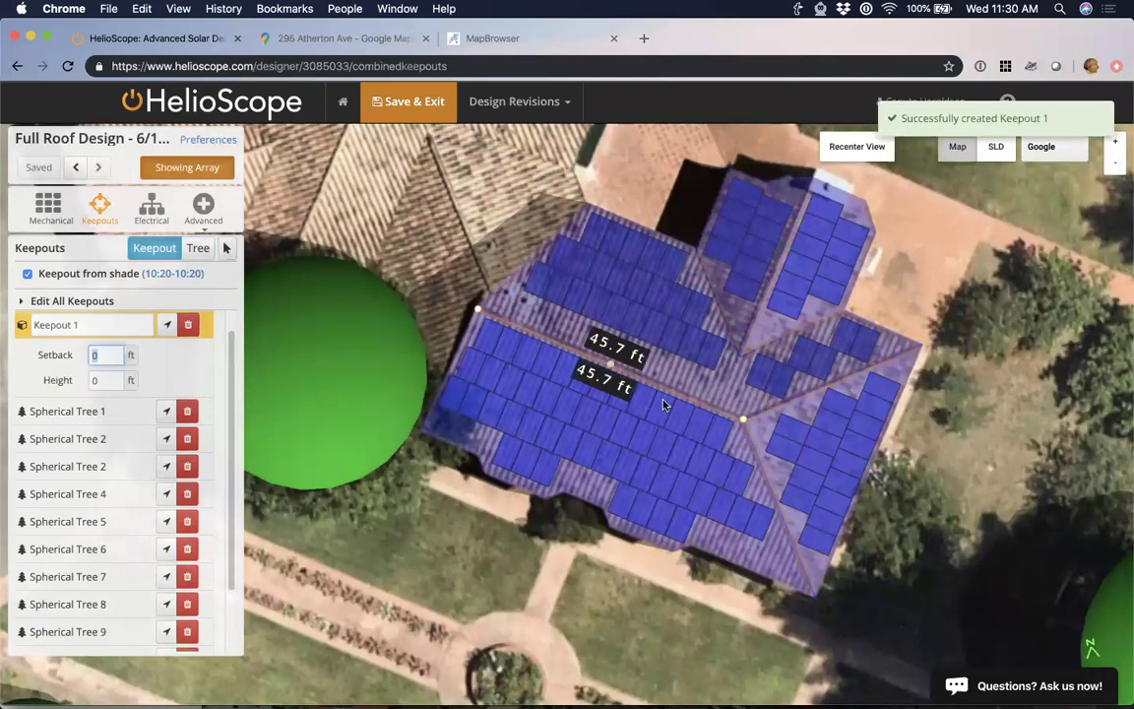
Draw line keepouts with a 3 ft setback along the northeast and southeast hips, about 30.5 ft and 30.6 ft long.
scroll(785, 430, up, 3)
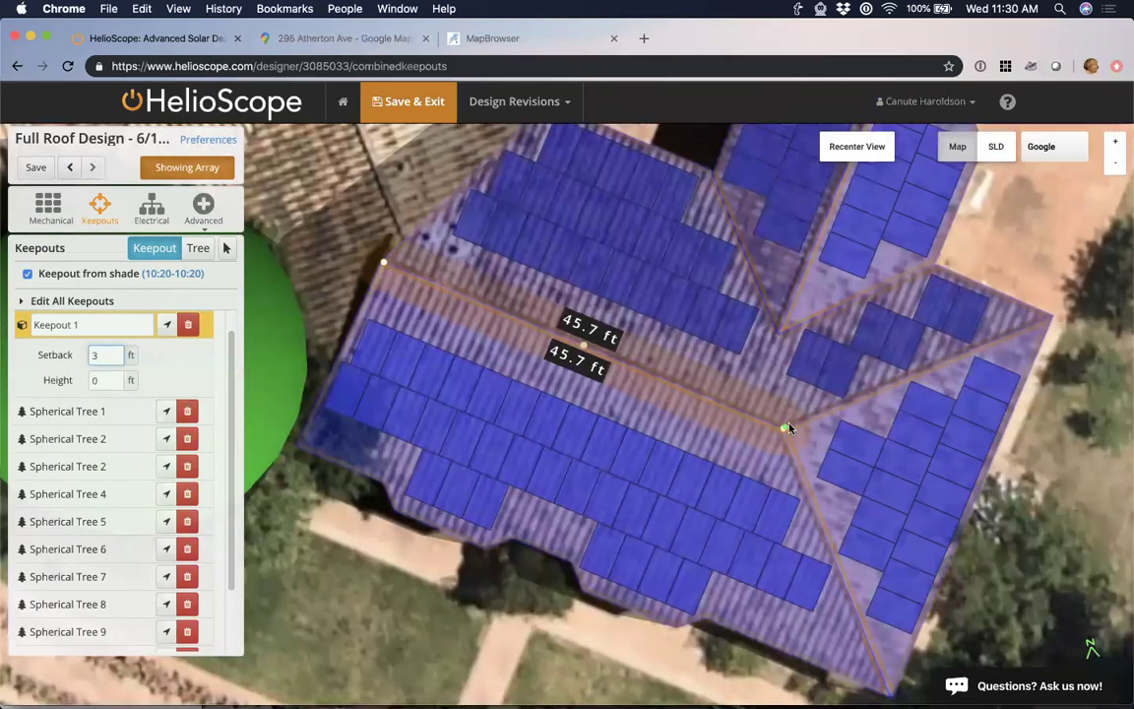
click(782, 432)
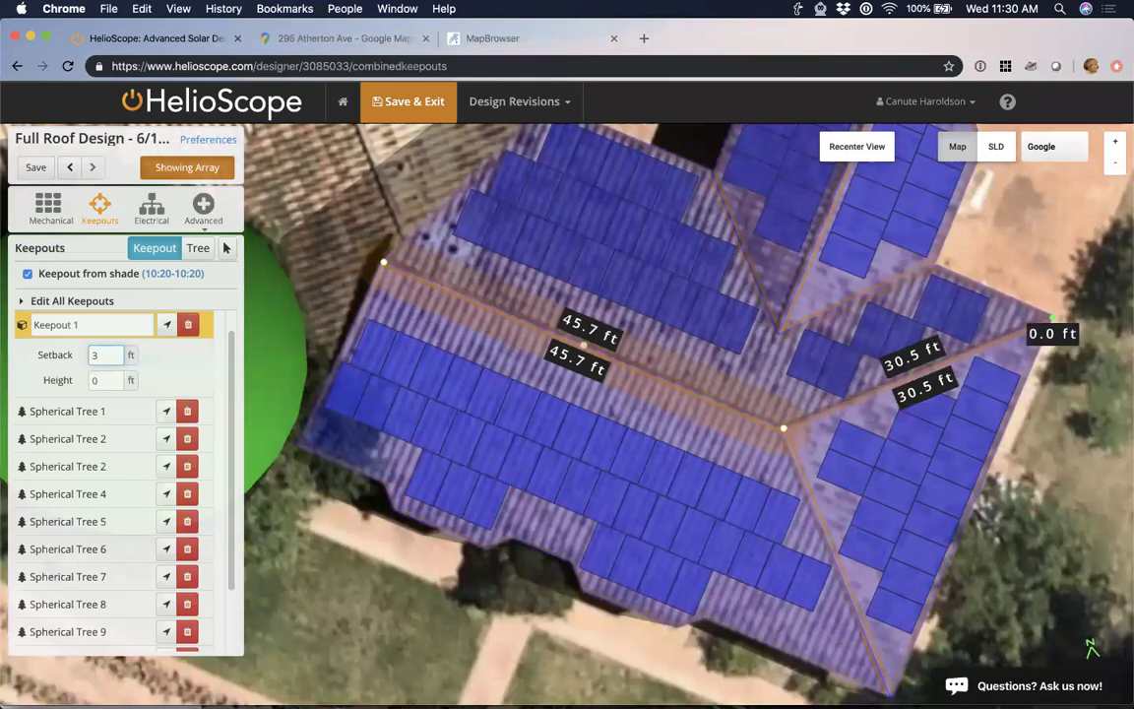
click(1052, 318)
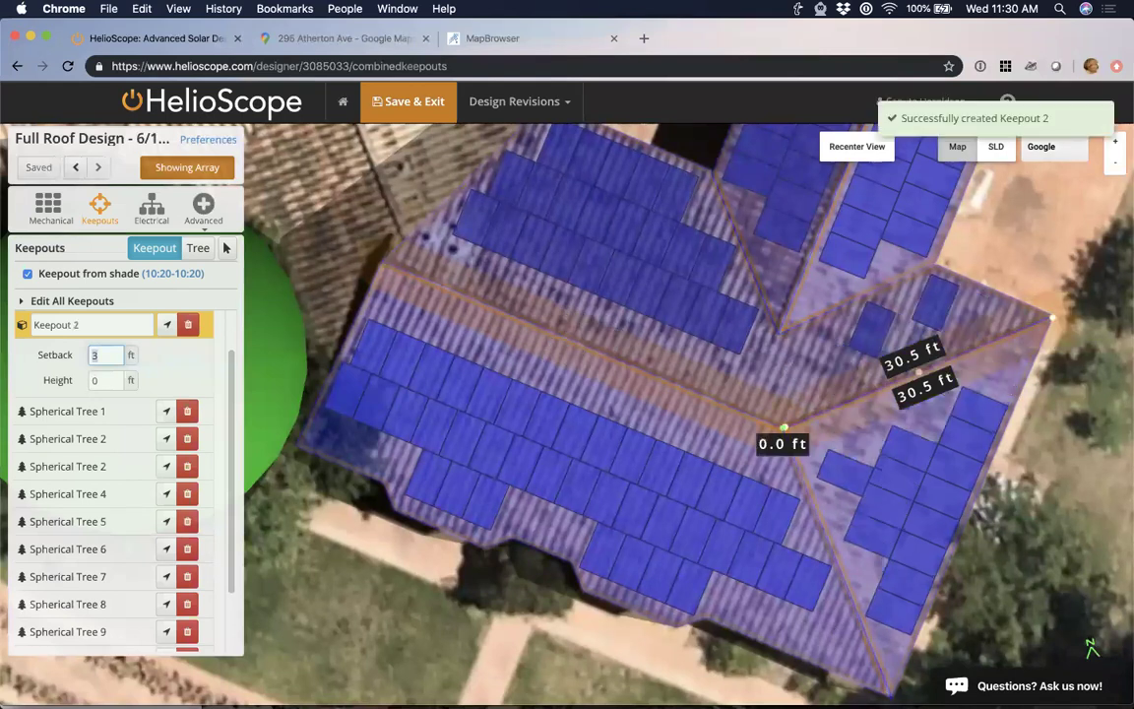
click(835, 563)
drag(806, 251, 703, 416)
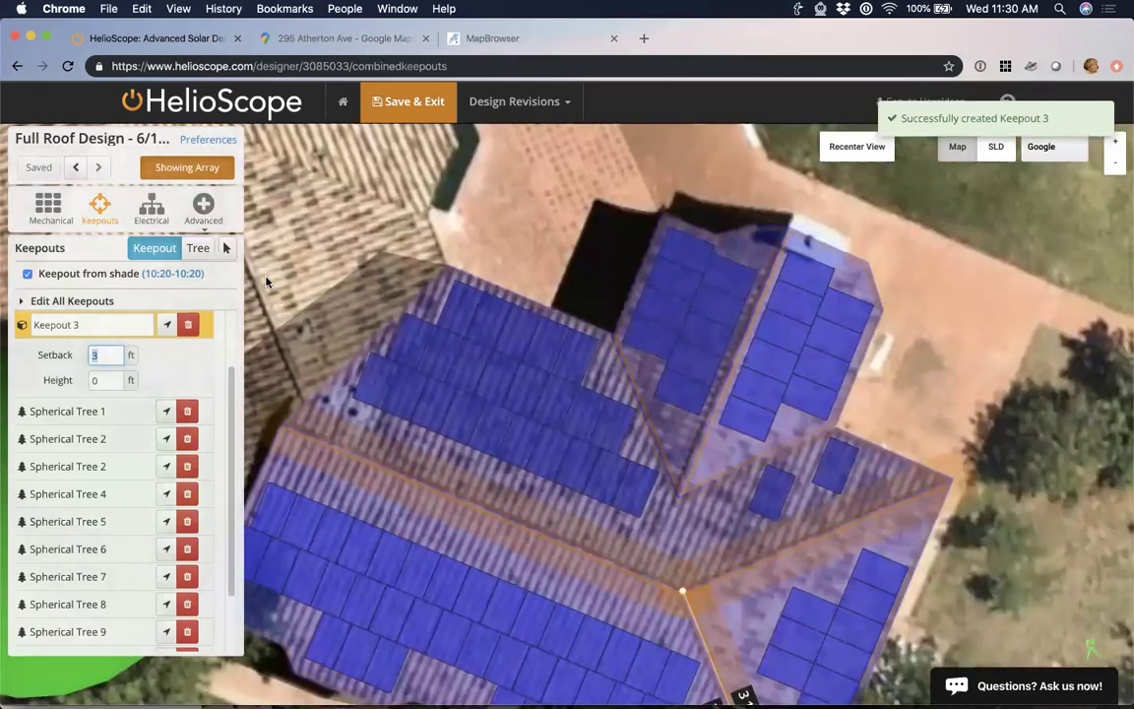
drag(748, 689, 758, 566)
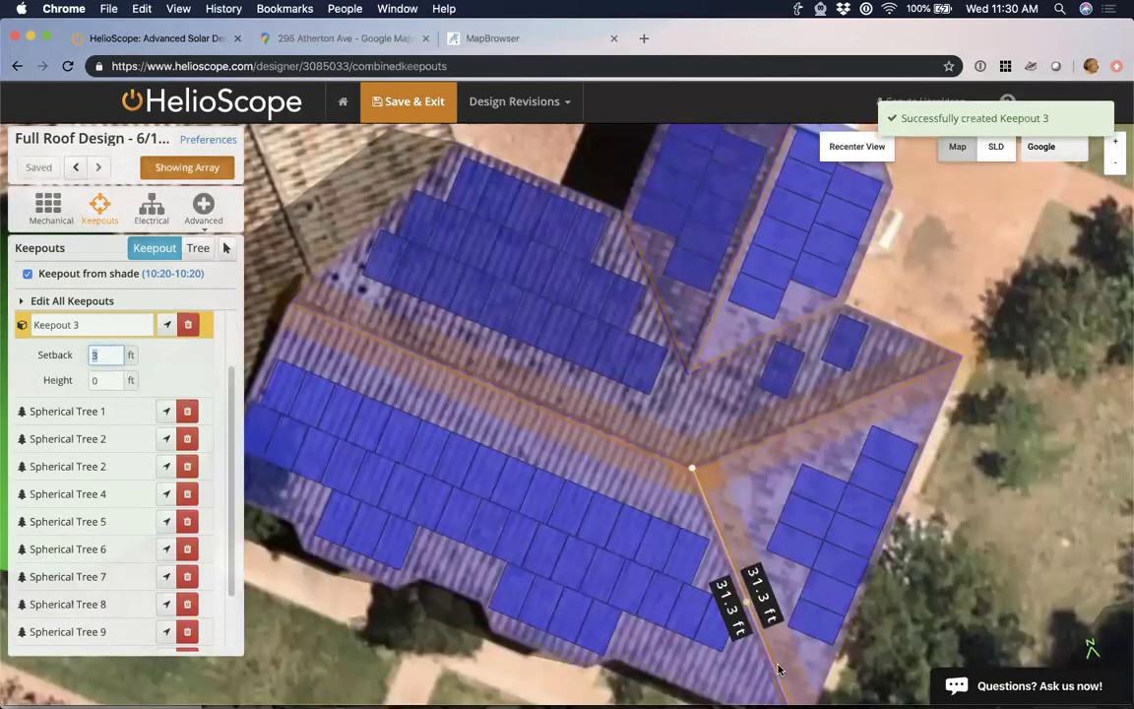
drag(778, 669, 758, 601)
key(Escape)
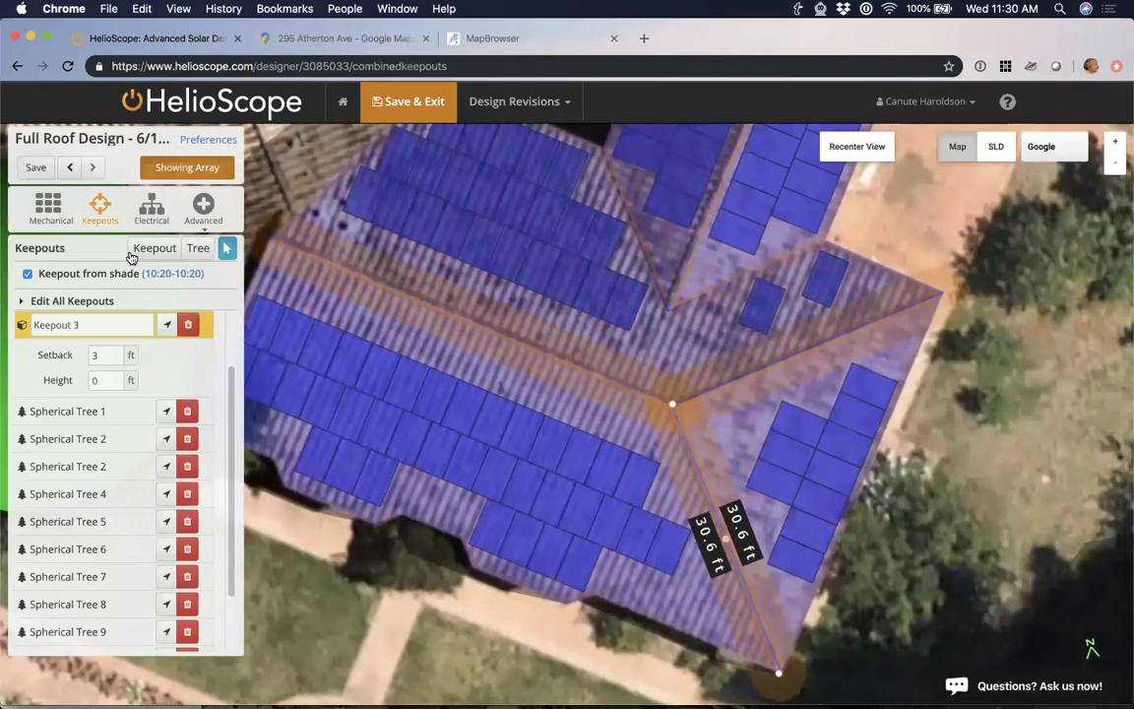
Draw a line keepout with a 3 ft setback along the ridge of the north wing, about 30.5 ft long.
click(135, 251)
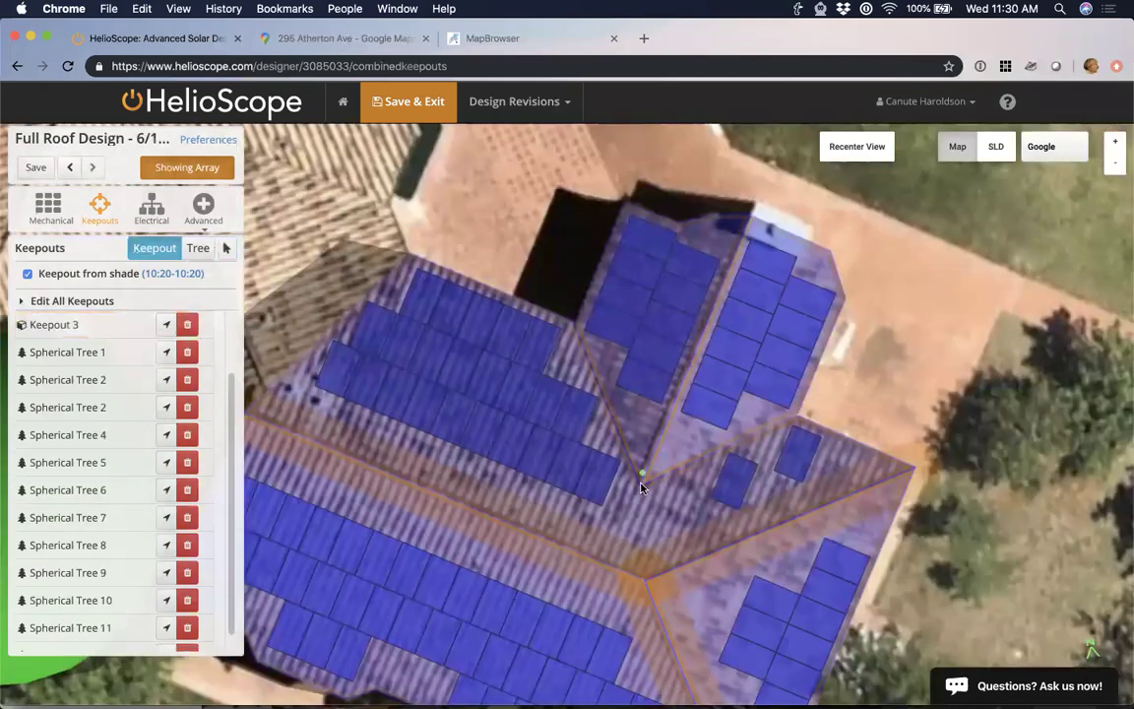
click(642, 478)
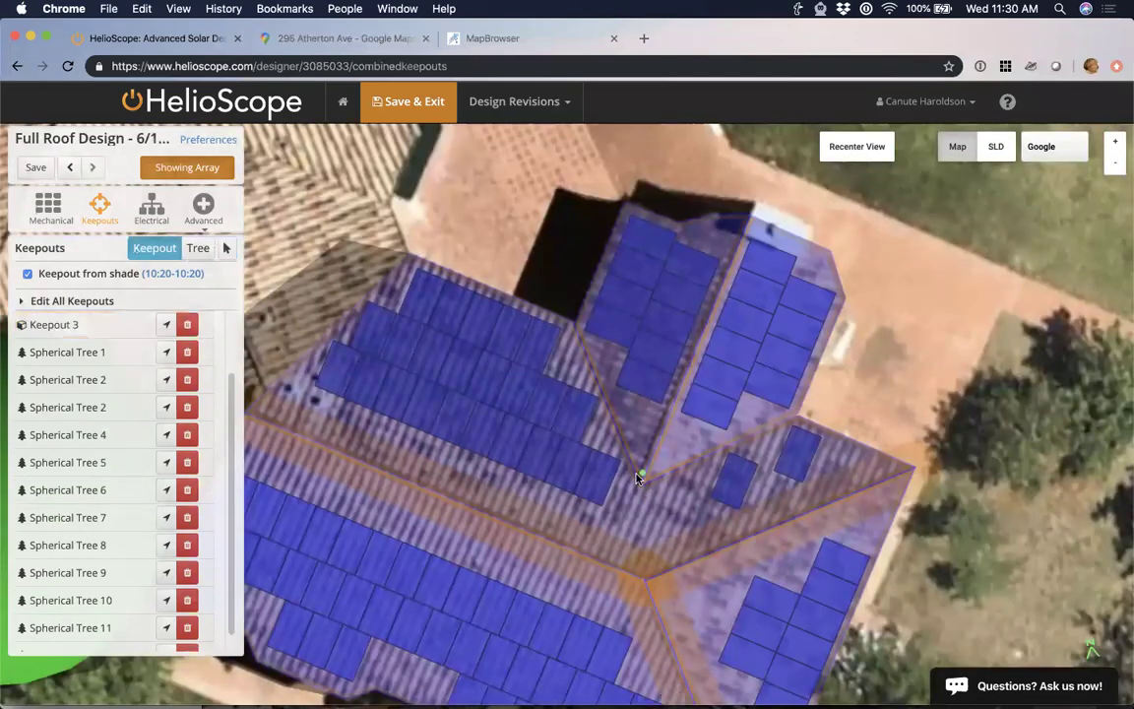
double_click(748, 216)
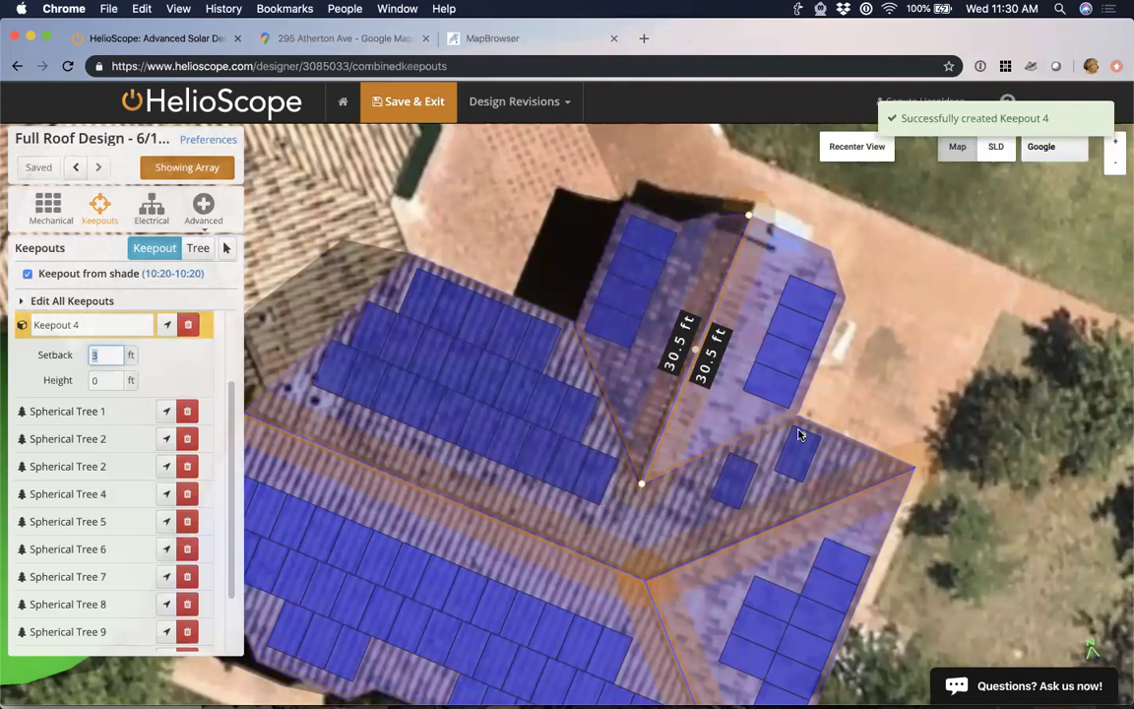
Draw line keepouts with a 3 ft setback along the west and northwest roof edges, about 21.2 ft and 24.1 ft long.
scroll(785, 334, down, 2)
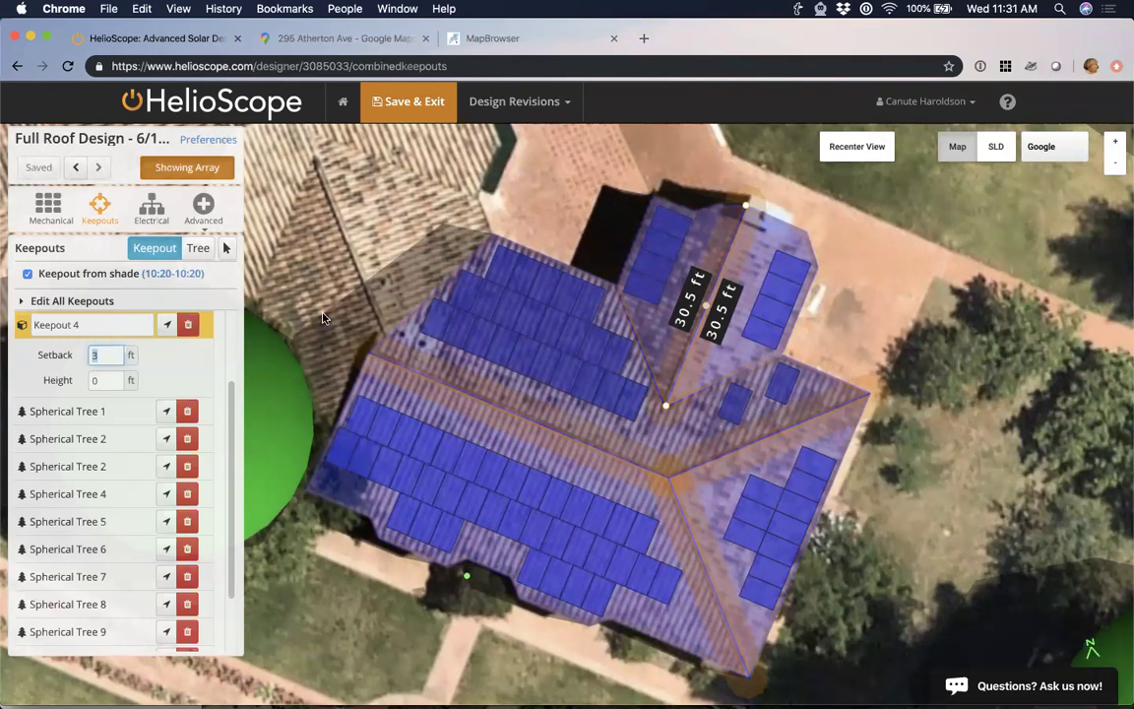
drag(322, 317, 445, 238)
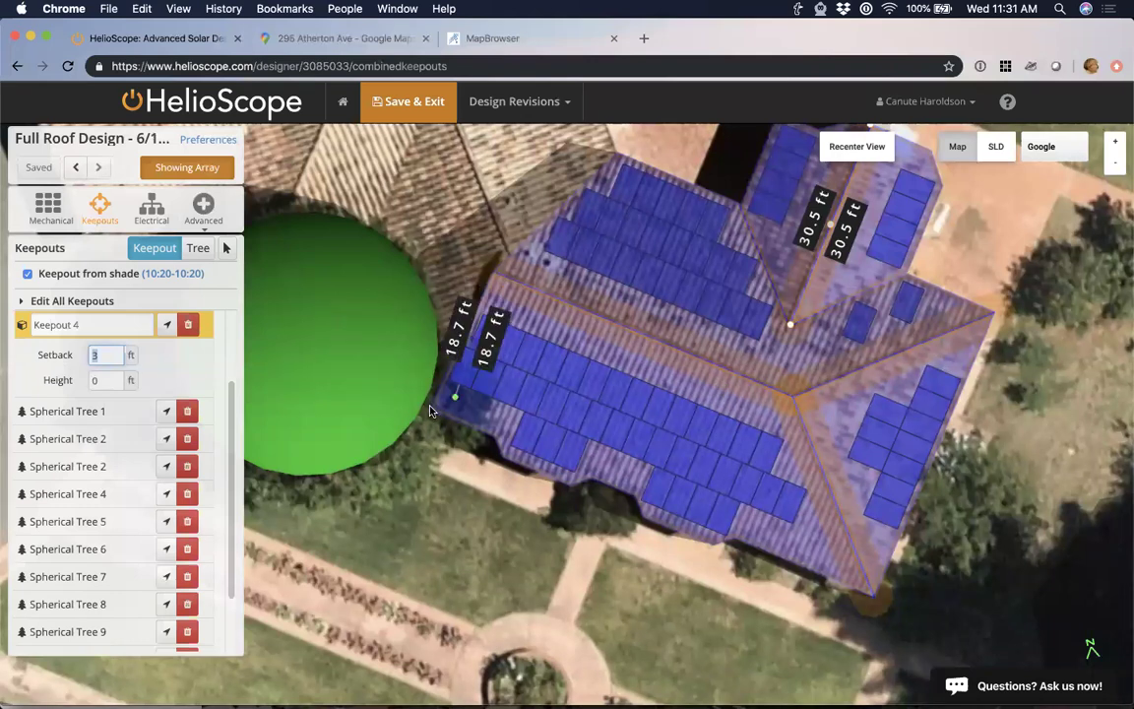
drag(430, 411, 430, 415)
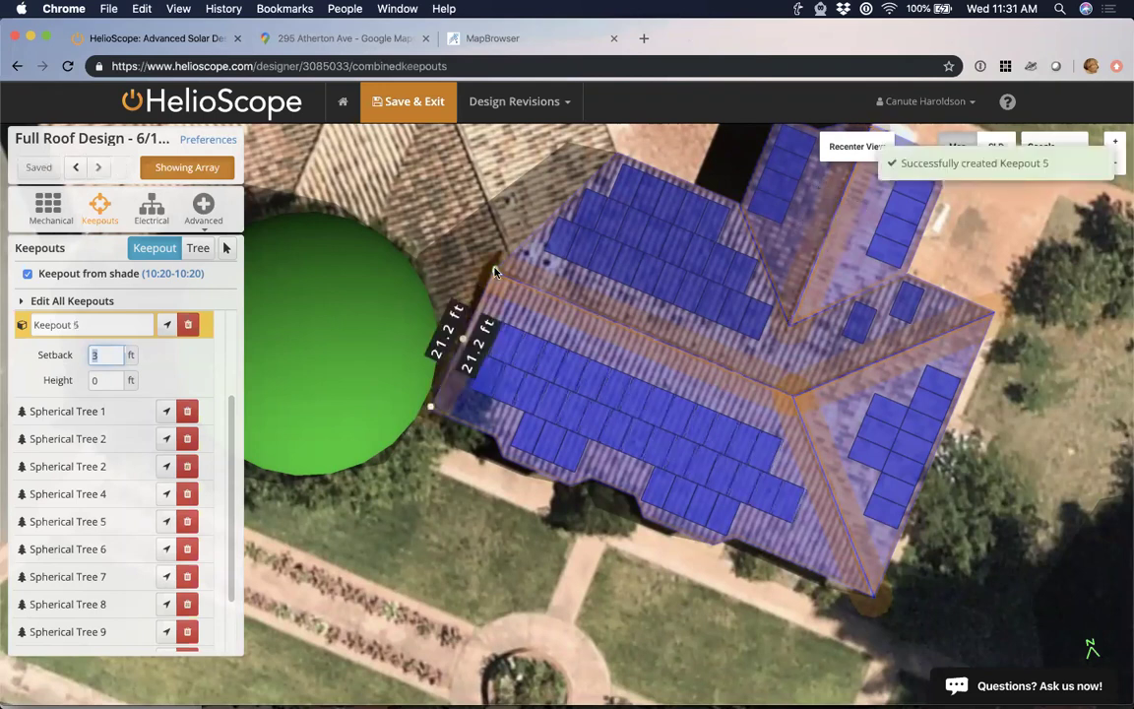
click(495, 272)
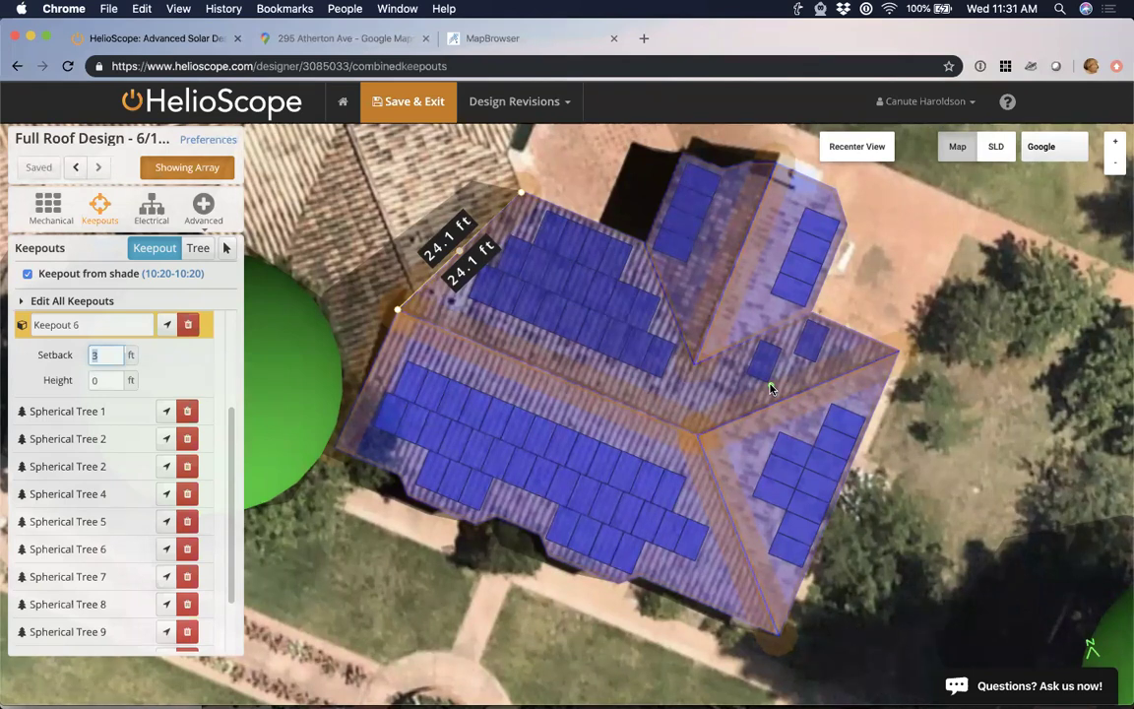
Remove the two isolated modules on the small roof face between the north wing and the northeast hip.
click(771, 387)
click(815, 349)
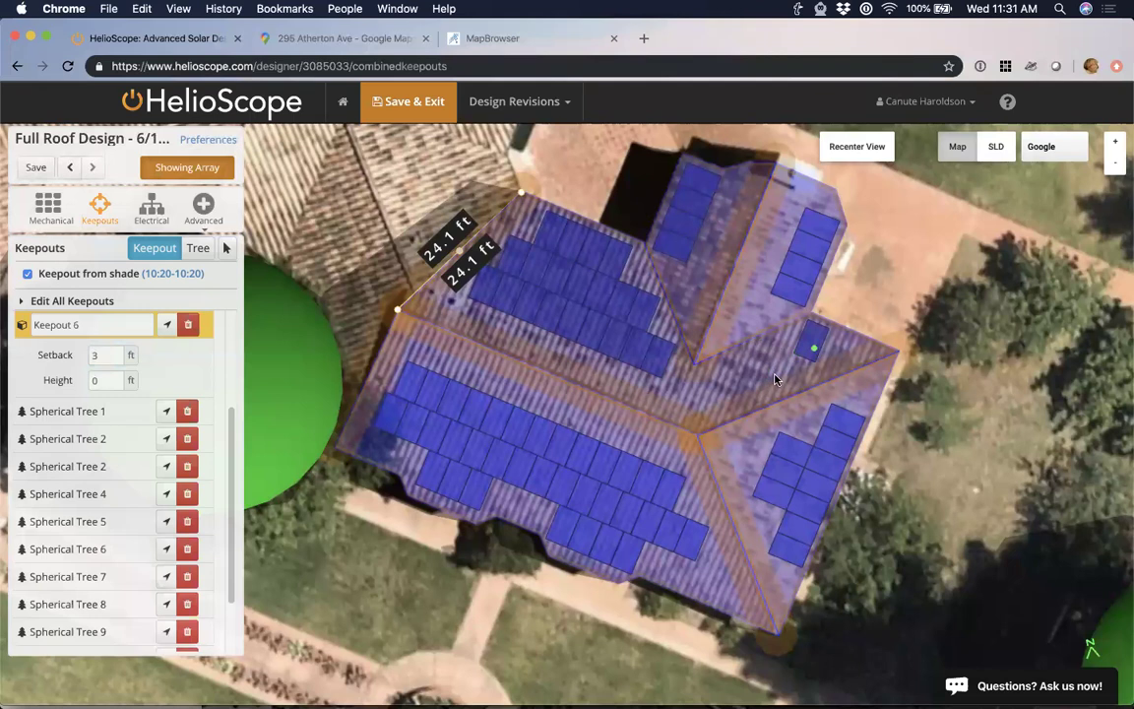
drag(814, 347, 768, 284)
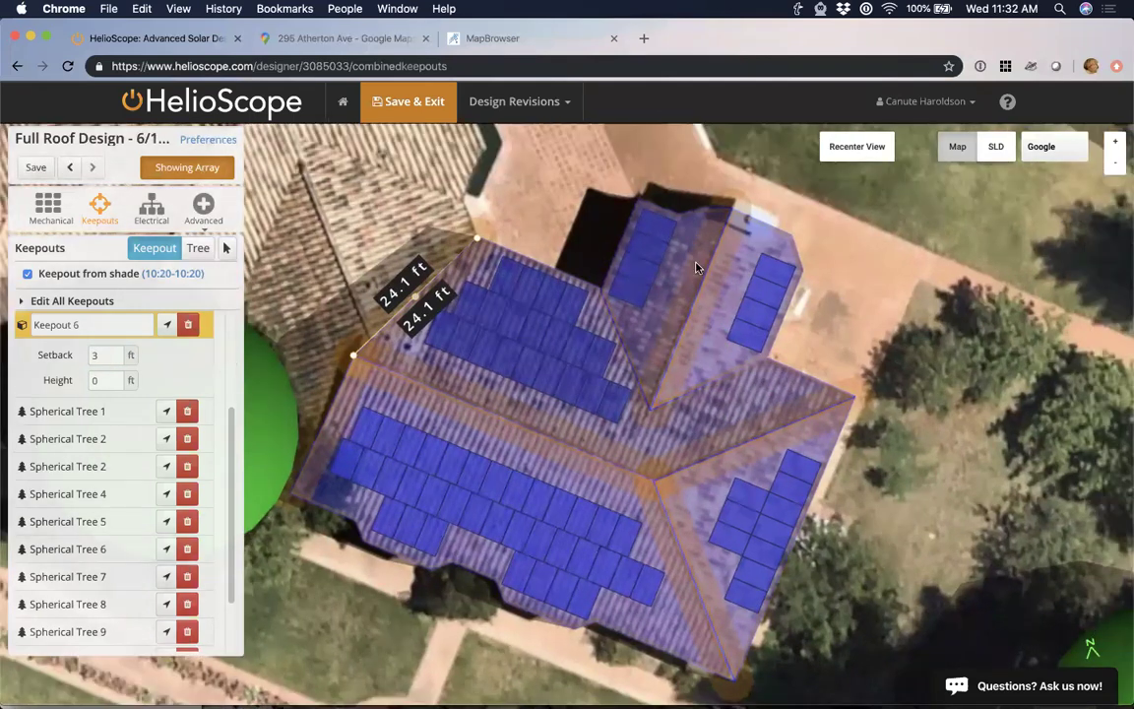
Draw a rectangular keepout about 5.6 by 3.6 ft over the obstruction at the outer end of the north wing's ridge, with a 1.5 ft setback.
scroll(797, 303, up, 3)
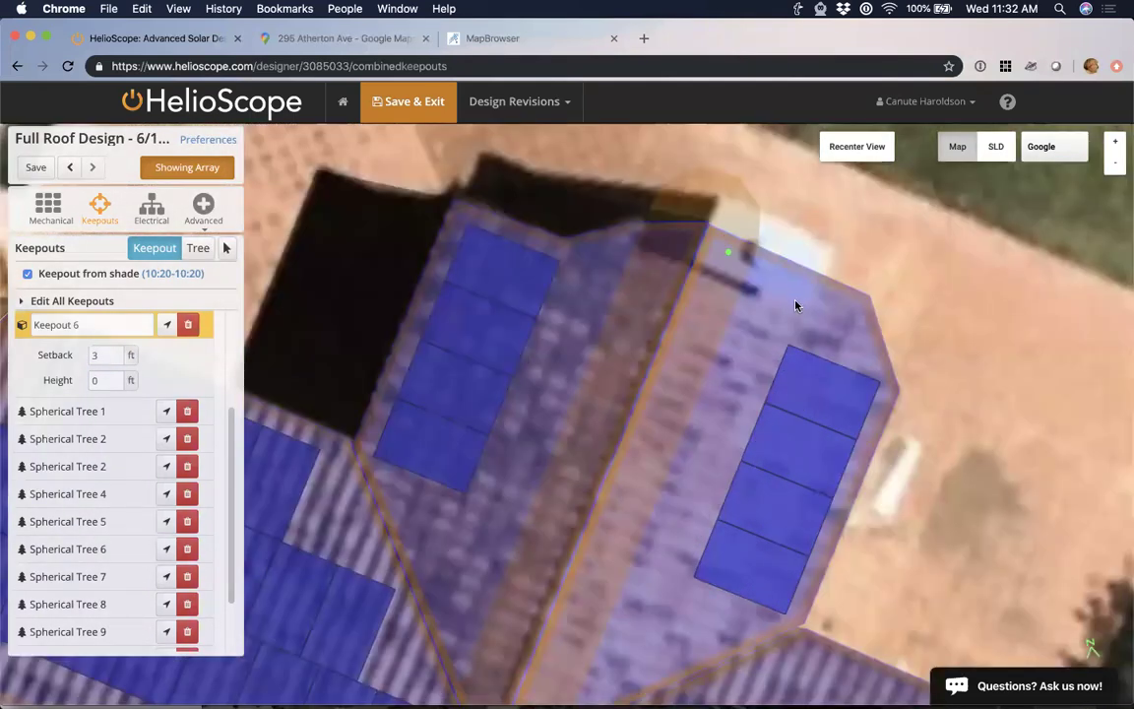
click(799, 301)
click(822, 236)
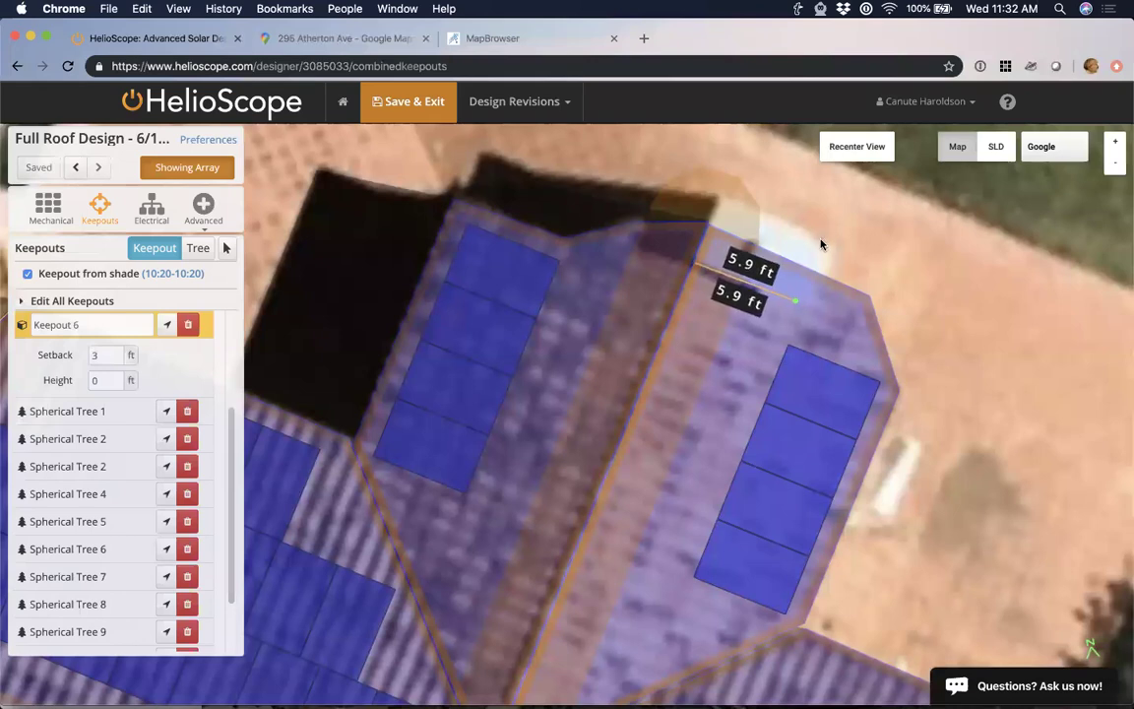
click(721, 200)
key(Tab)
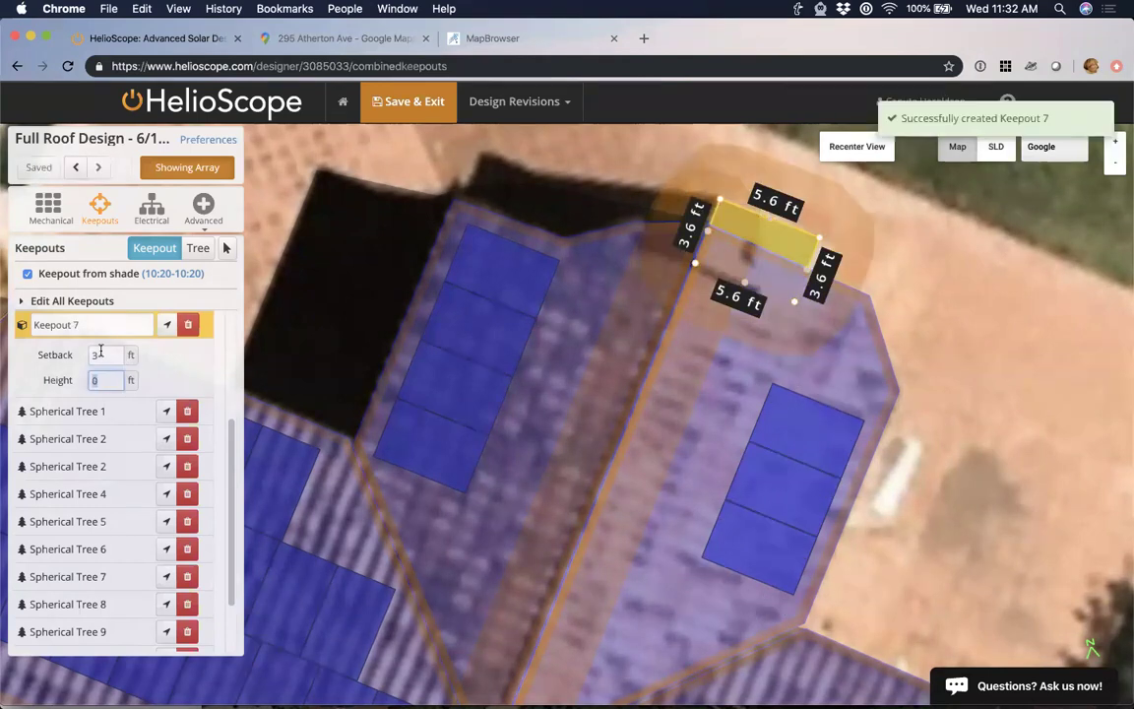
double_click(101, 353)
text(1.5)
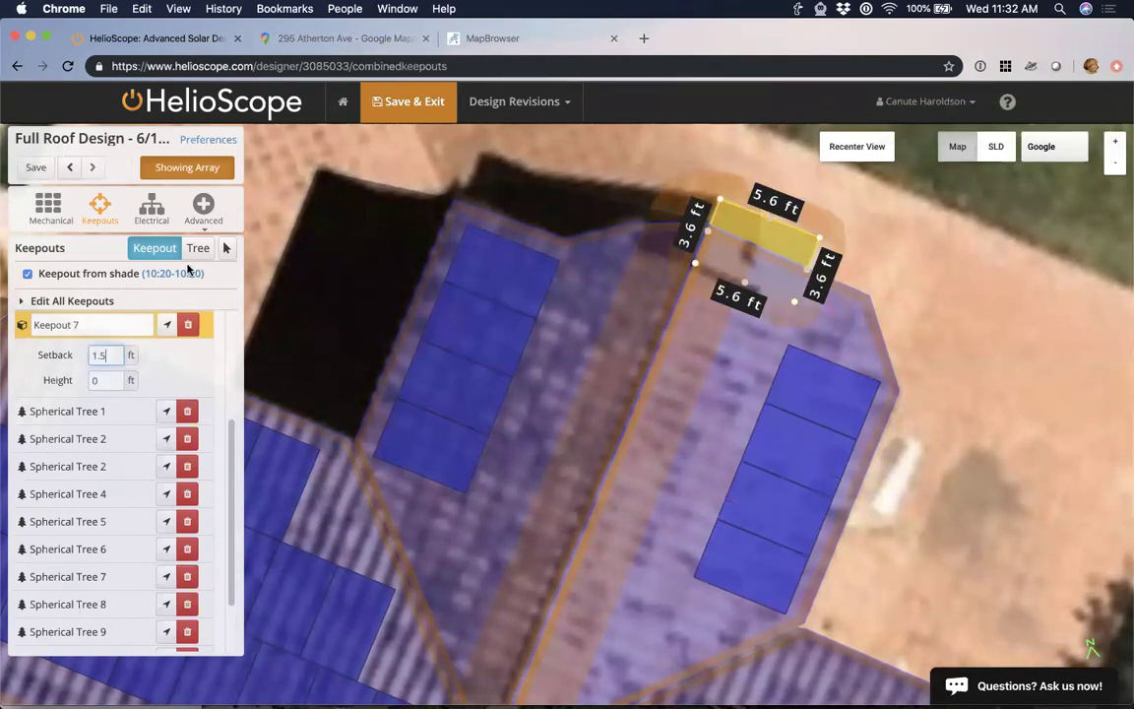
Try heights of 17 and 20 ft for the obstruction's keepout, and settle on 24.5 ft by comparing it with the roof in 3D.
double_click(101, 380)
text(17)
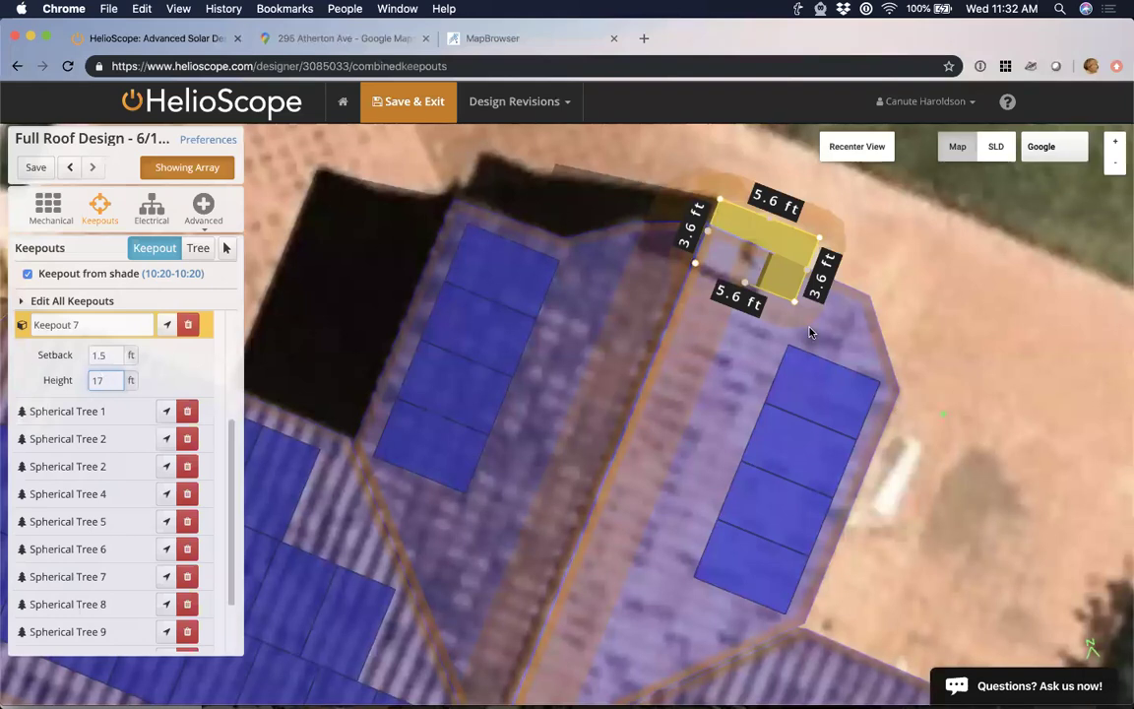
right_drag(810, 329, 886, 474)
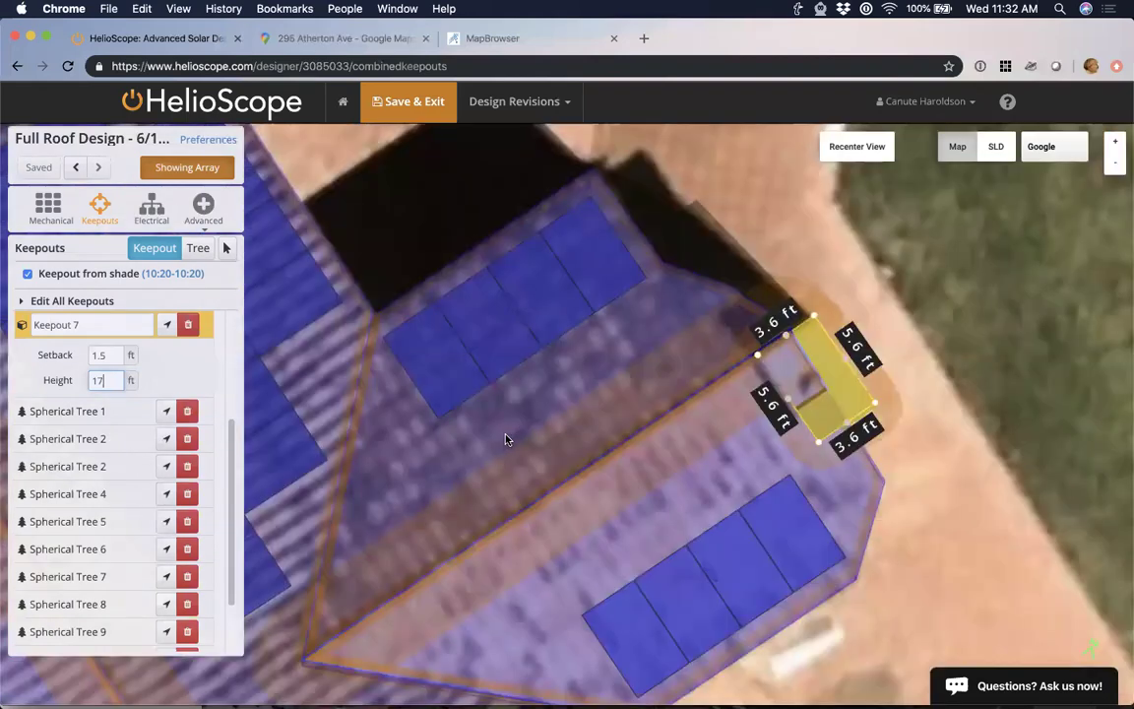
right_drag(505, 439, 503, 448)
key(BackSpace)
key(BackSpace)
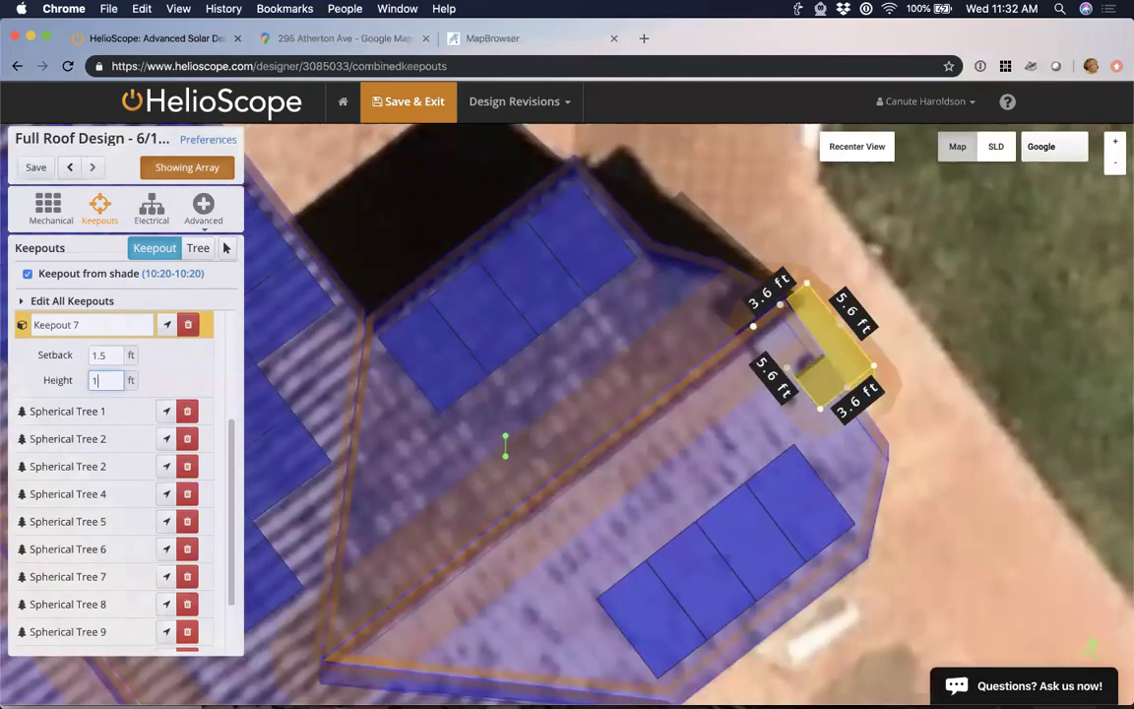
text(20)
right_drag(519, 433, 517, 439)
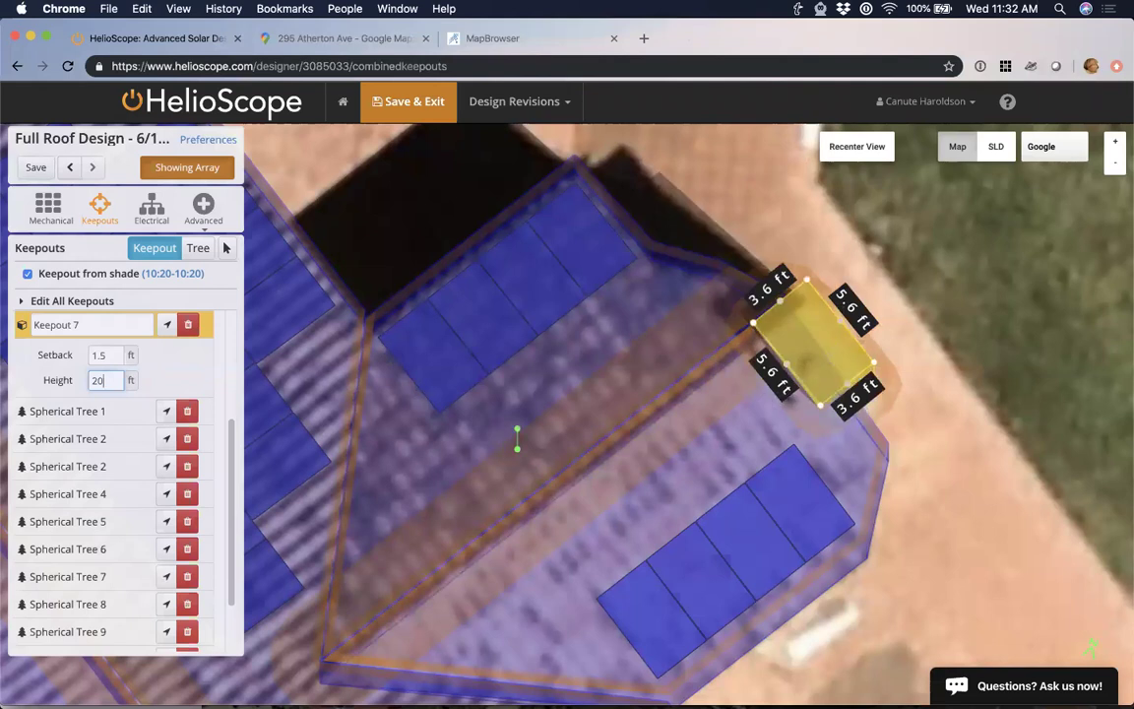
key(BackSpace)
text(5)
key(BackSpace)
text(4)
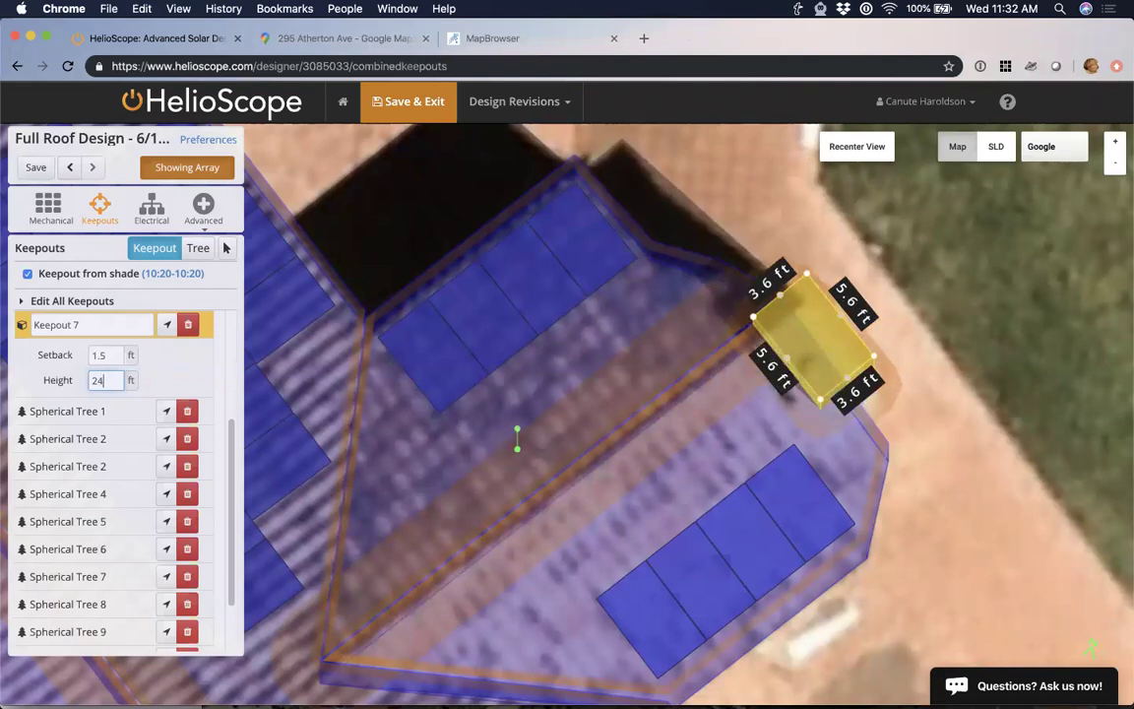
text(.5)
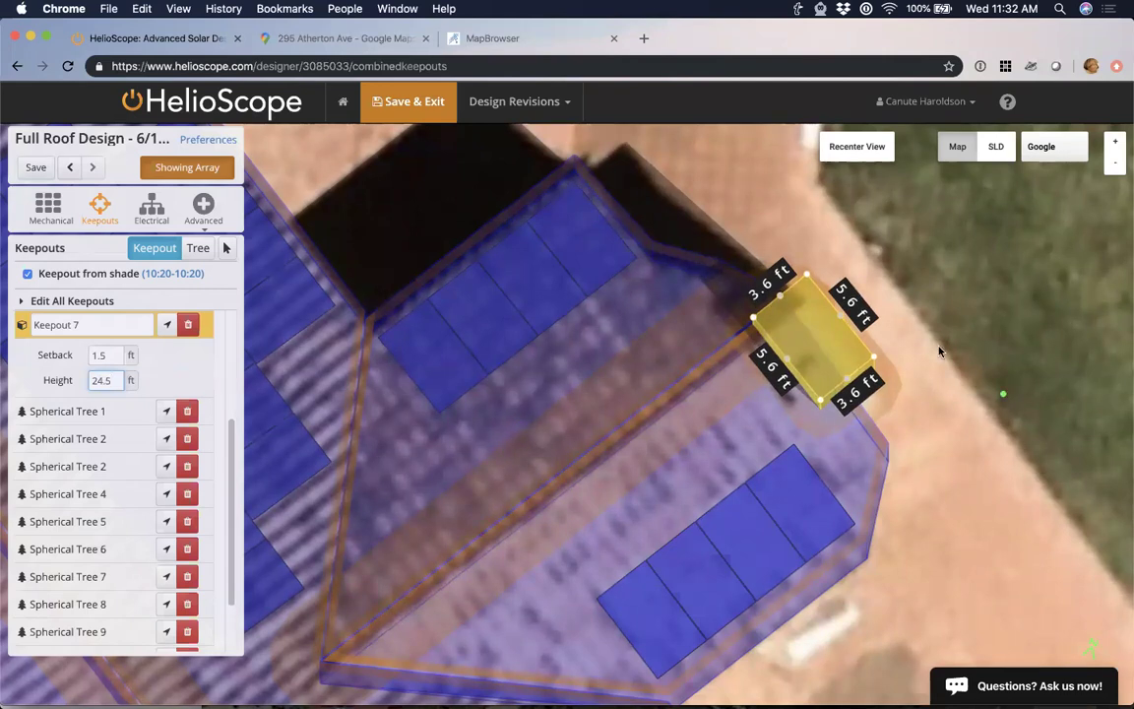
scroll(926, 312, down, 5)
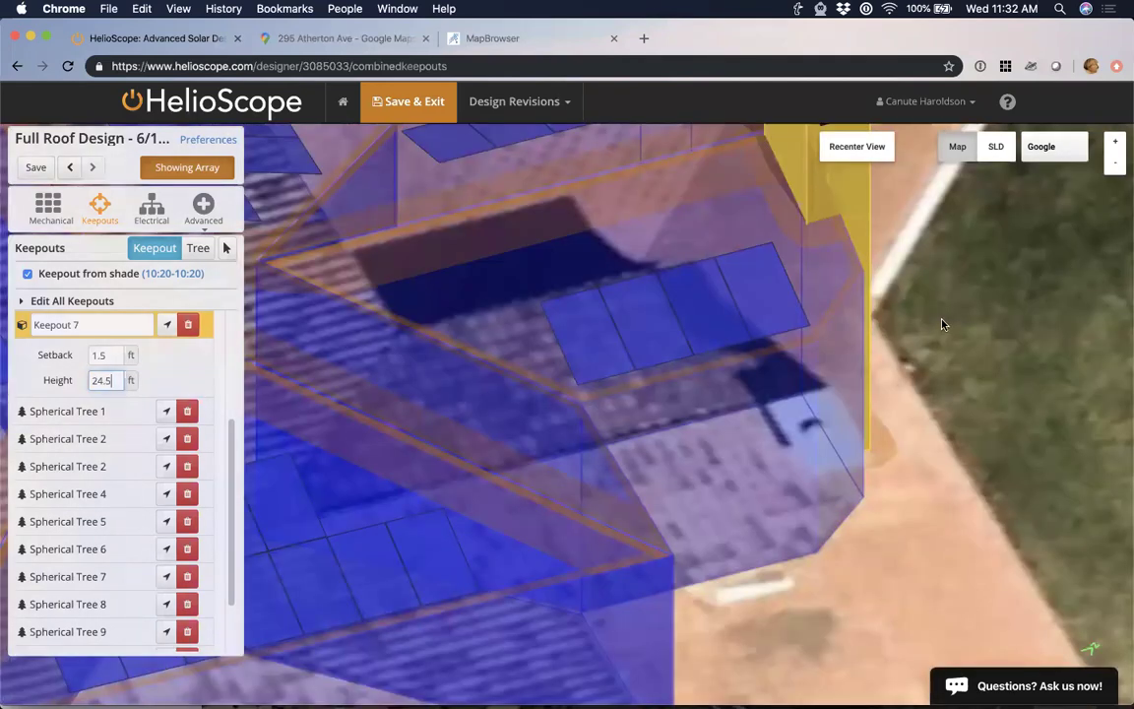
Examine the north wing obstruction's keepout against the surrounding roof faces, ridges and trees from several angles in 3D.
scroll(848, 353, up, 5)
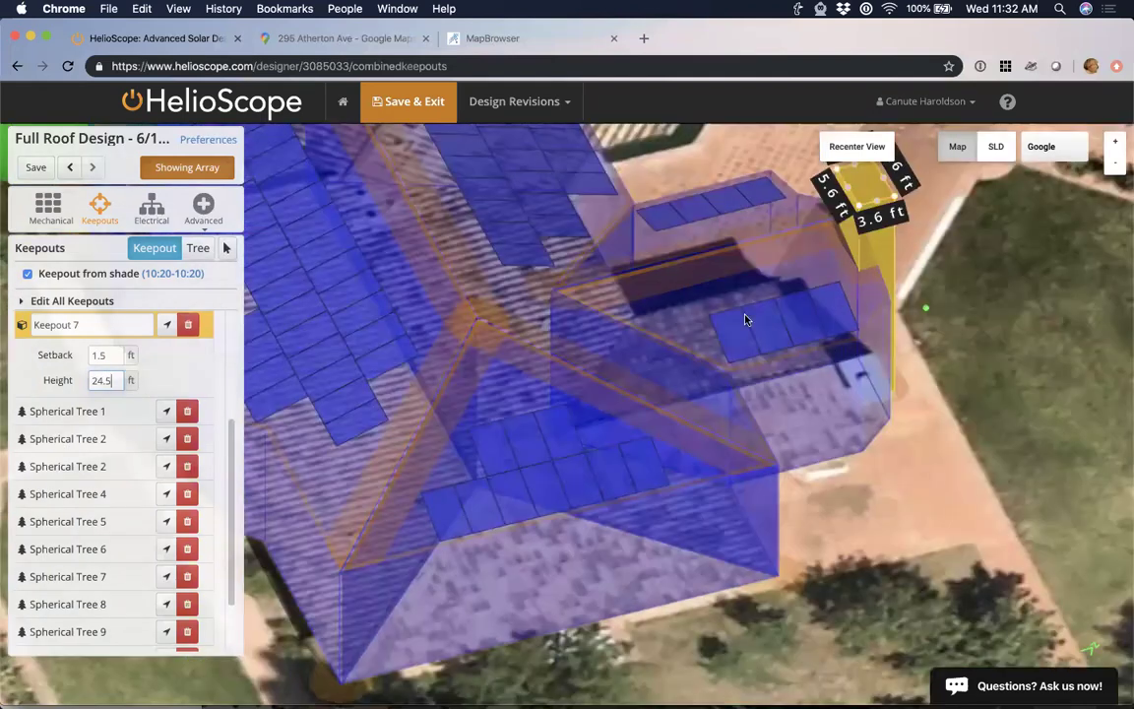
scroll(817, 320, down, 5)
scroll(963, 371, up, 5)
scroll(870, 218, down, 5)
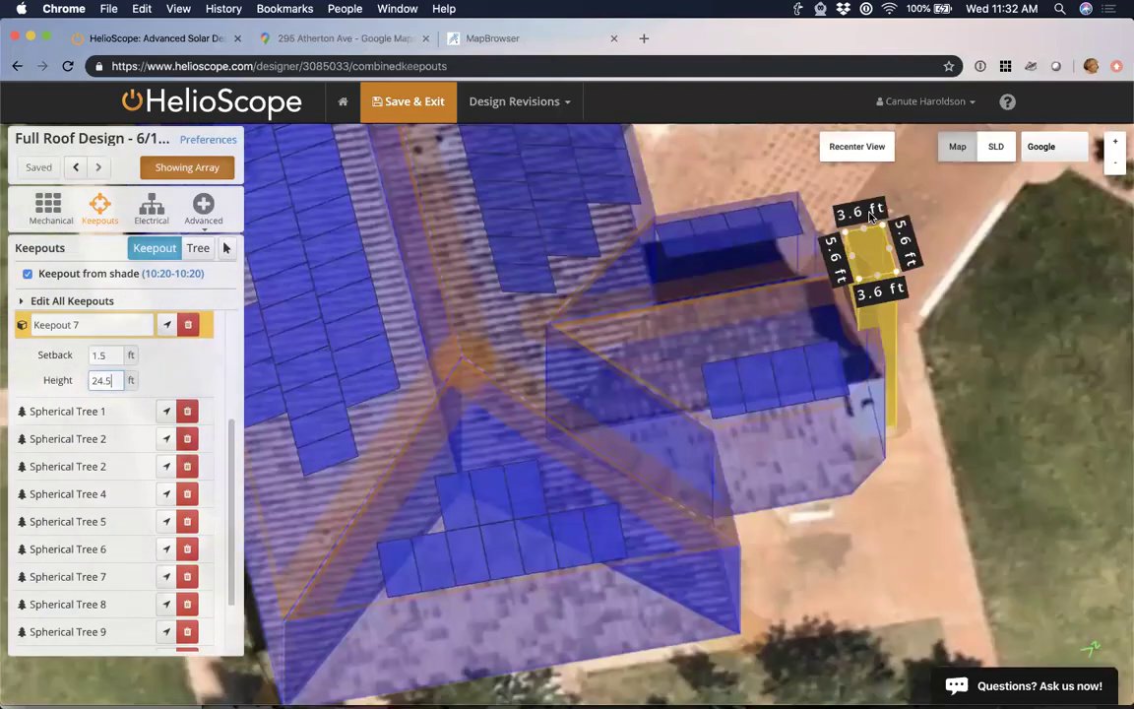
scroll(578, 301, down, 5)
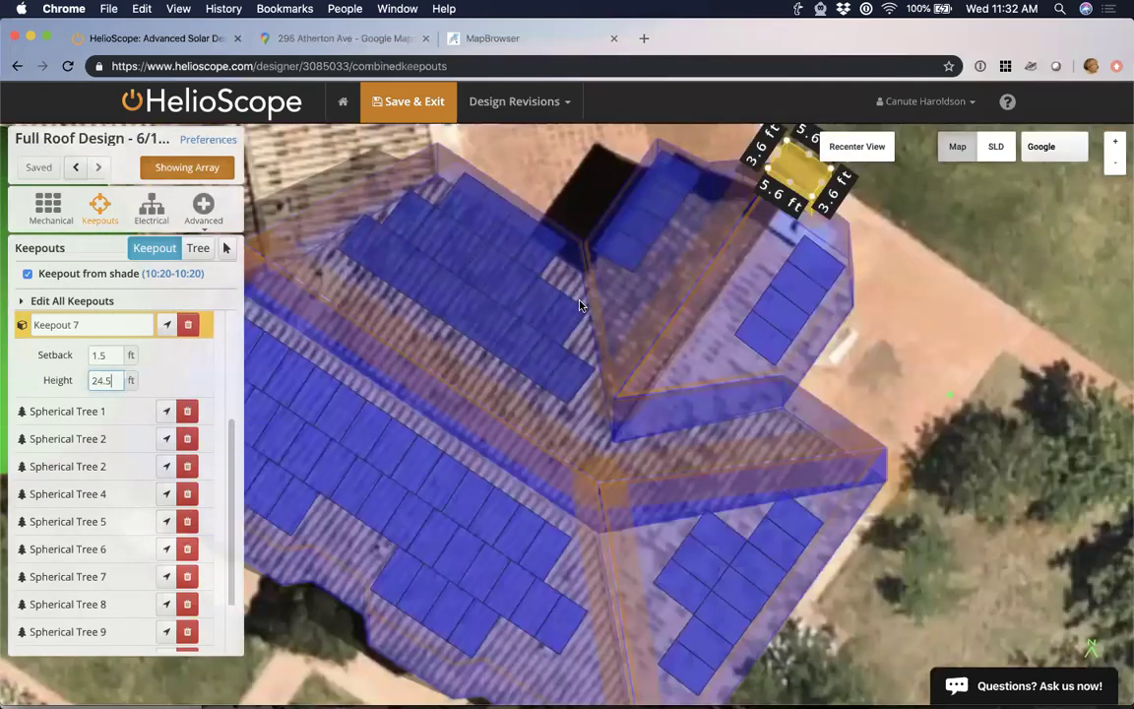
scroll(509, 258, up, 5)
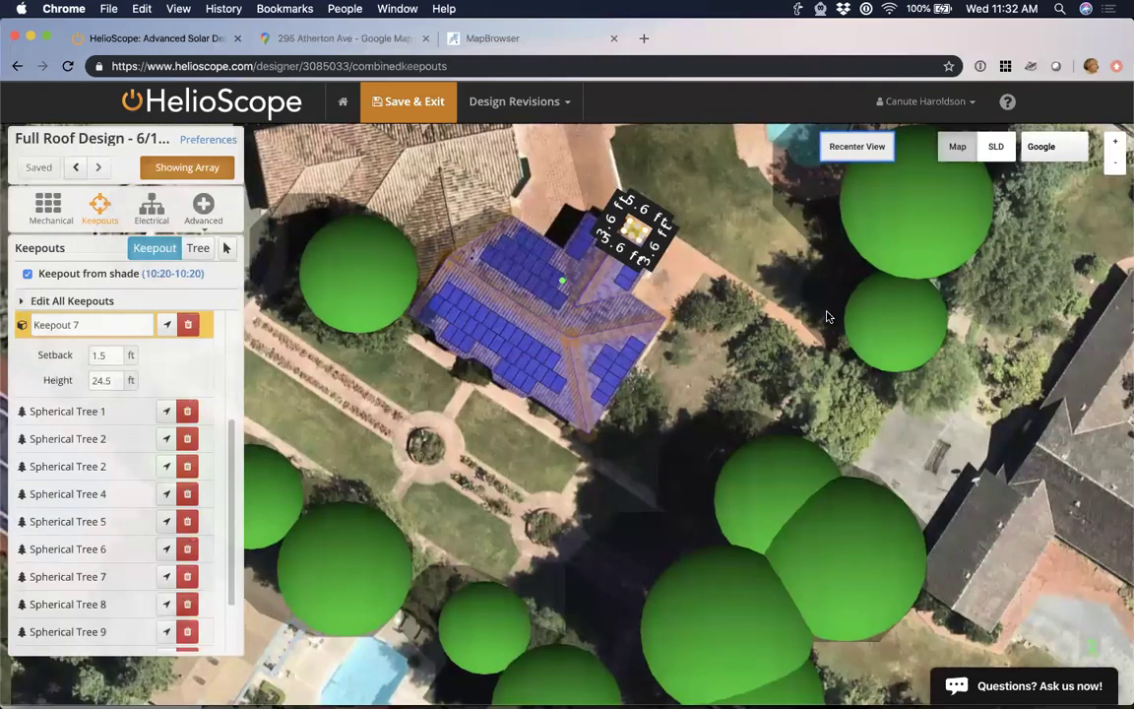
click(839, 351)
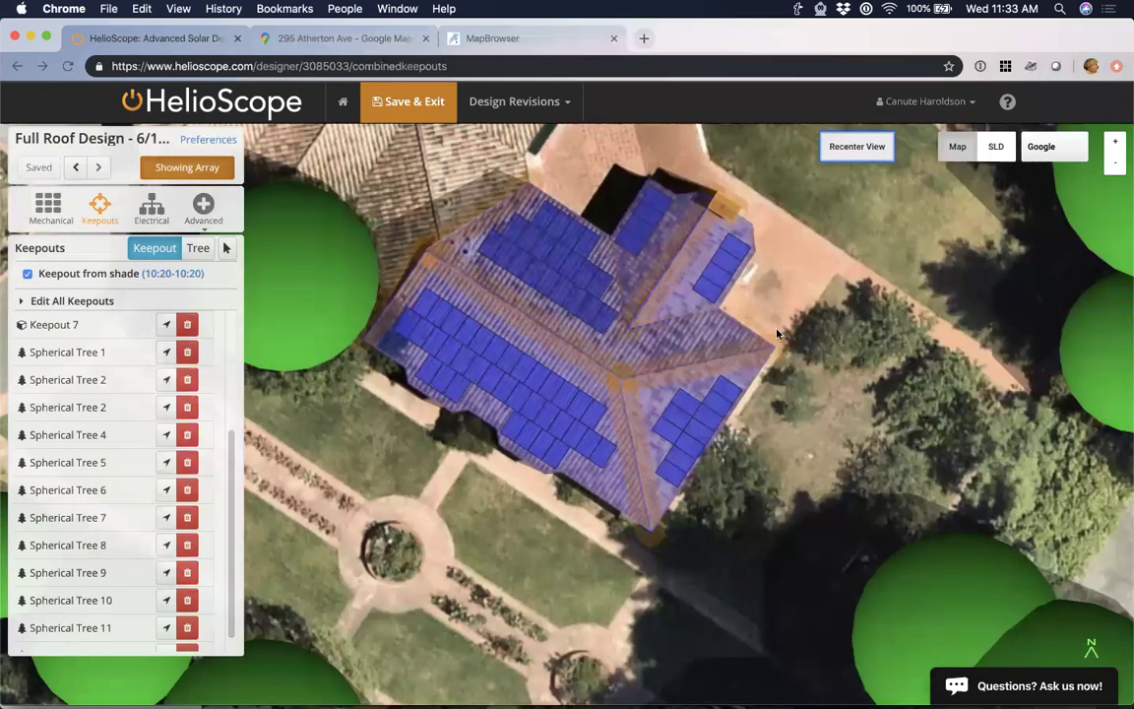
right_drag(776, 335, 768, 480)
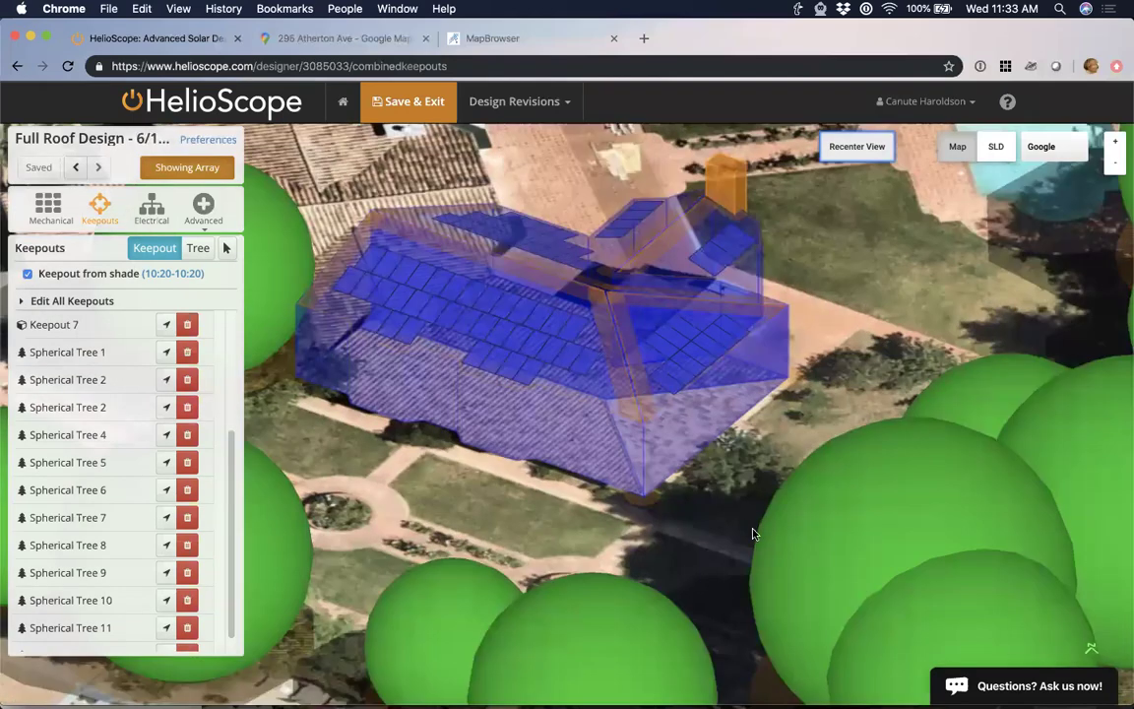
scroll(608, 402, down, 2)
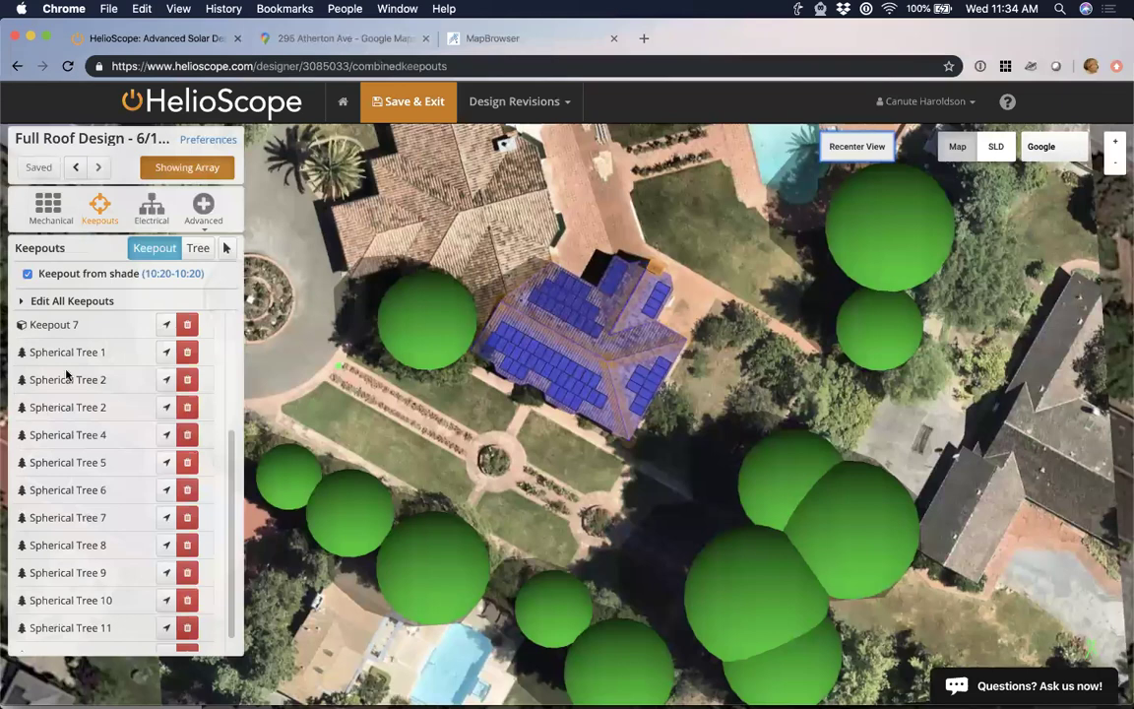
Try a height of 70 ft for the southeast cluster's easternmost tree, about 26 ft in radius, and set it to 90 ft.
click(98, 379)
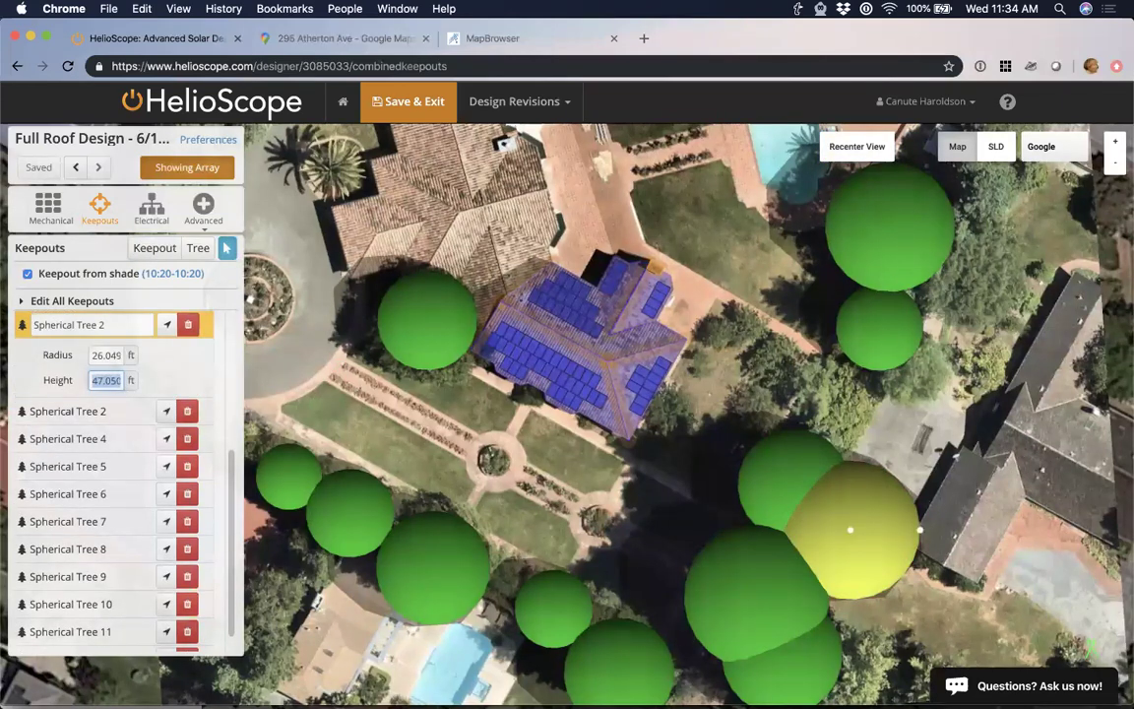
text(70)
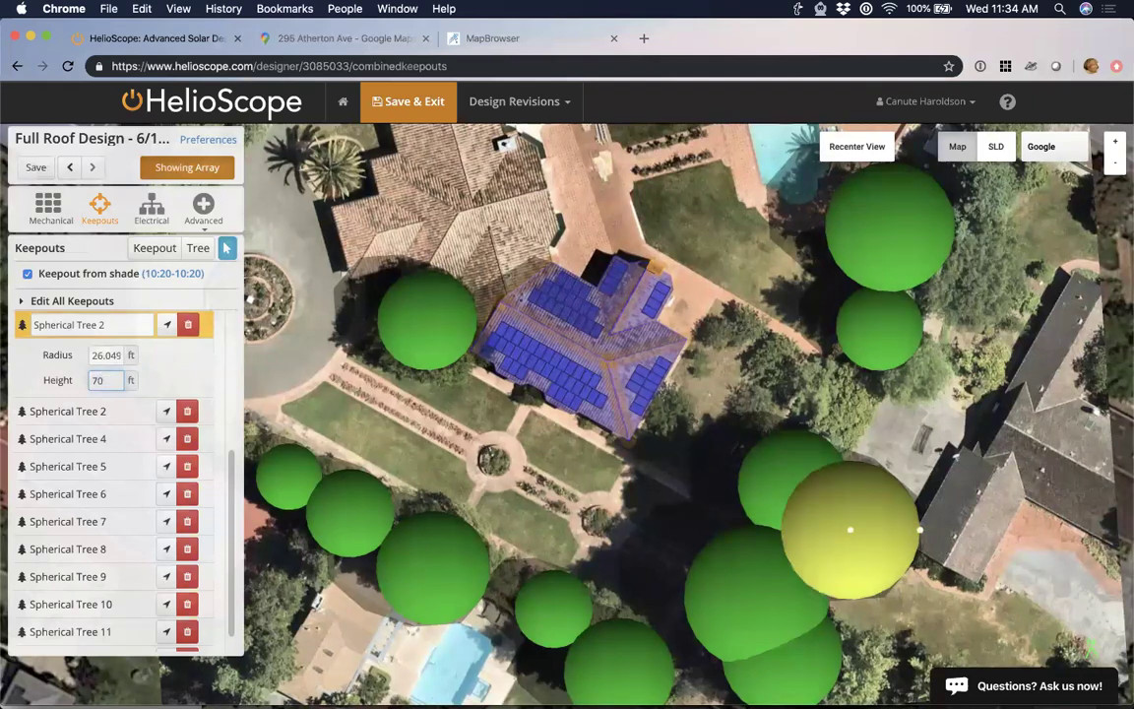
key(BackSpace)
key(BackSpace)
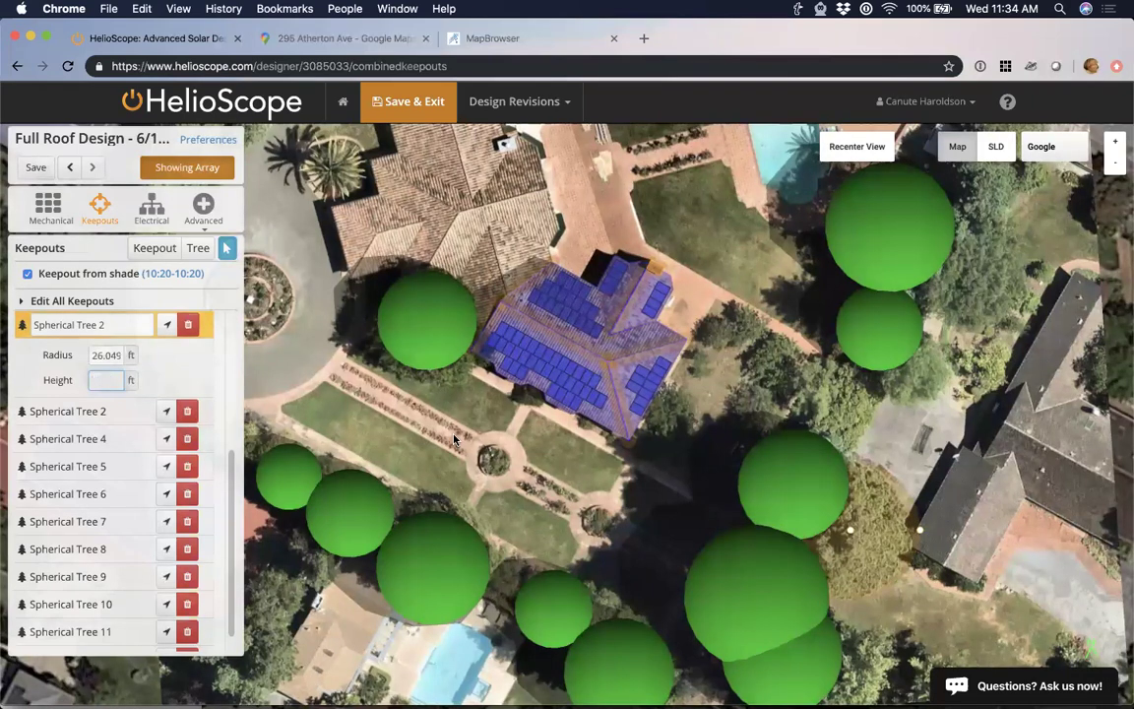
text(90)
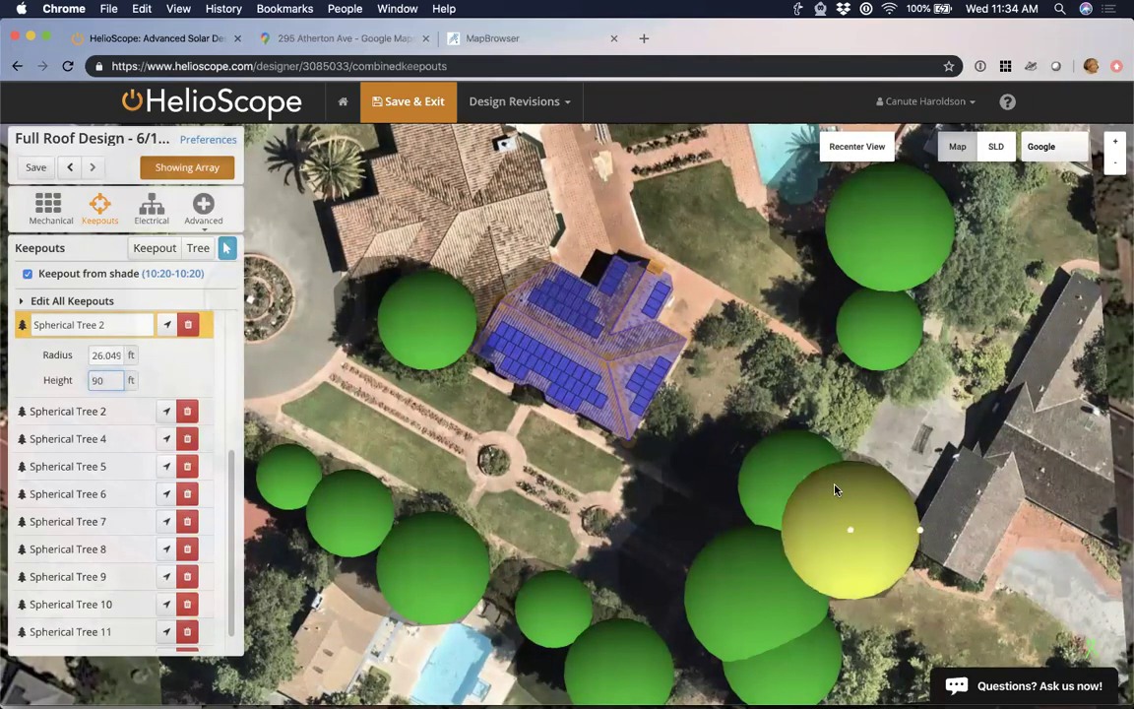
Set the height of the southeast cluster's largest tree, about 27 ft in radius, to 65 ft and its northernmost tree to 45 ft.
click(753, 576)
key(BackSpace)
text(5)
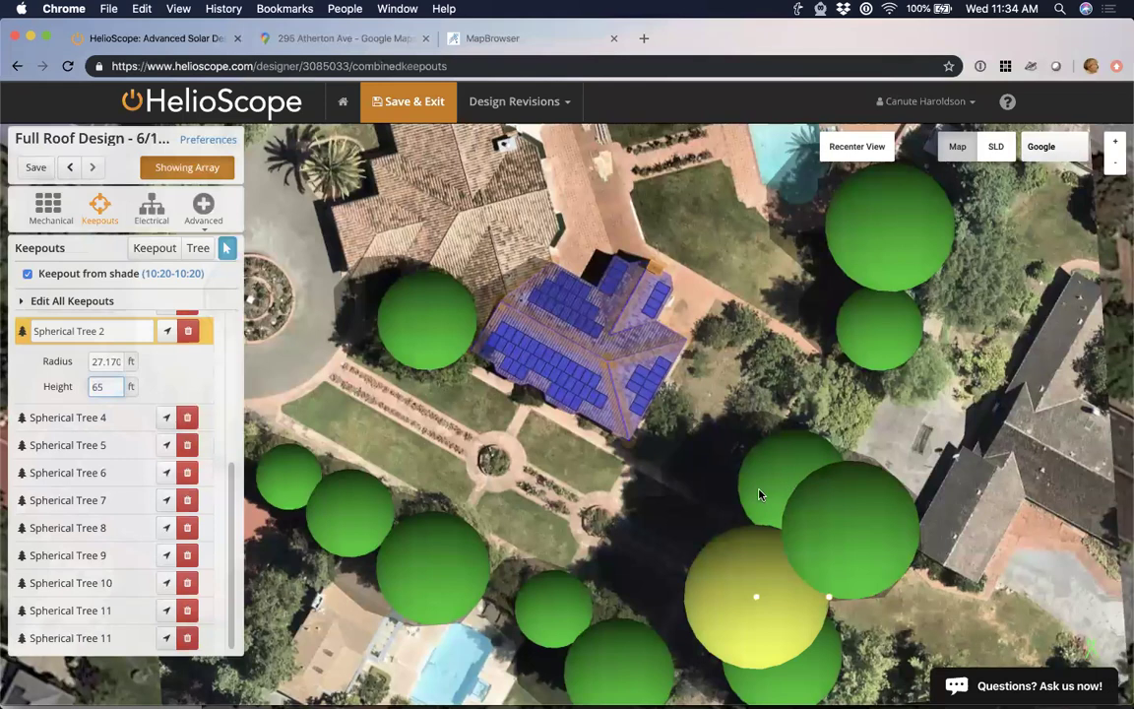
key(Tab)
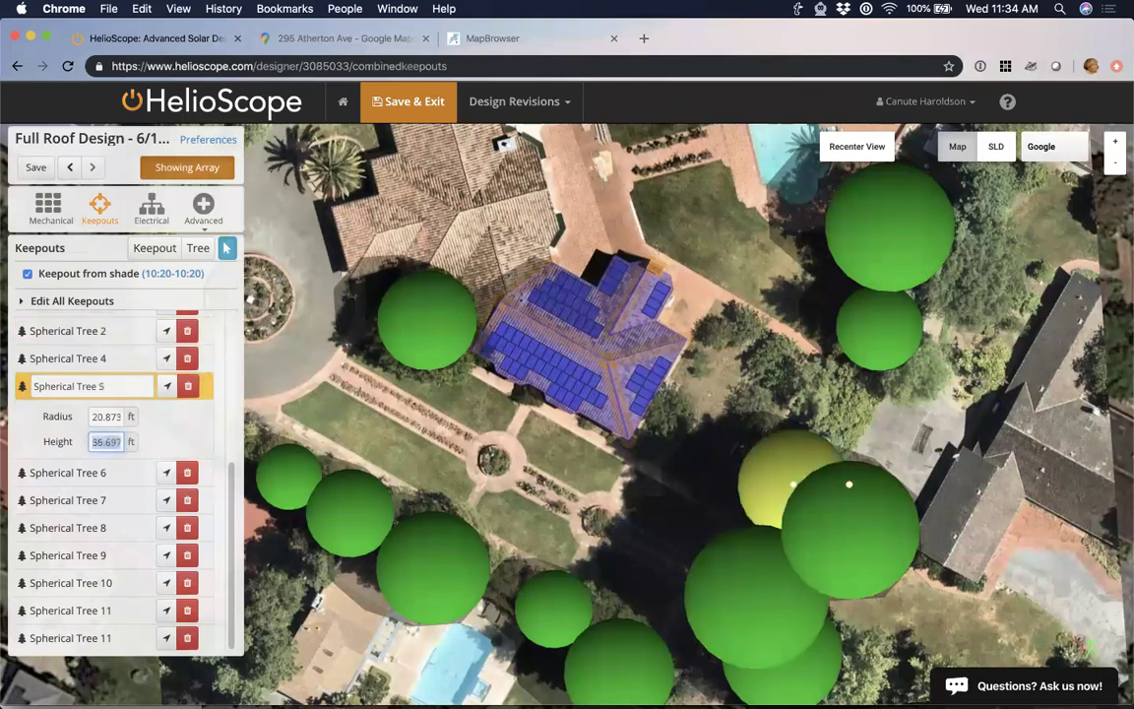
text(50)
key(Return)
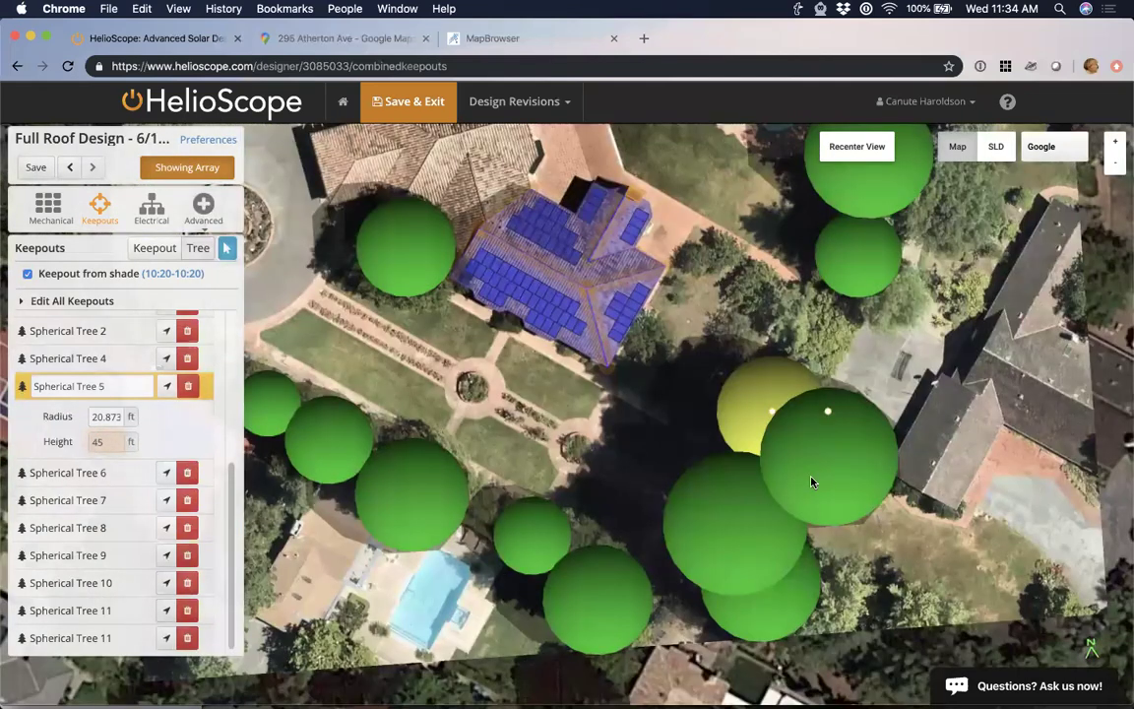
Add a tree about 21.8 ft in radius in the middle of the southeast cluster, try heights of 60 and 80 ft, and set 70 ft.
key(Escape)
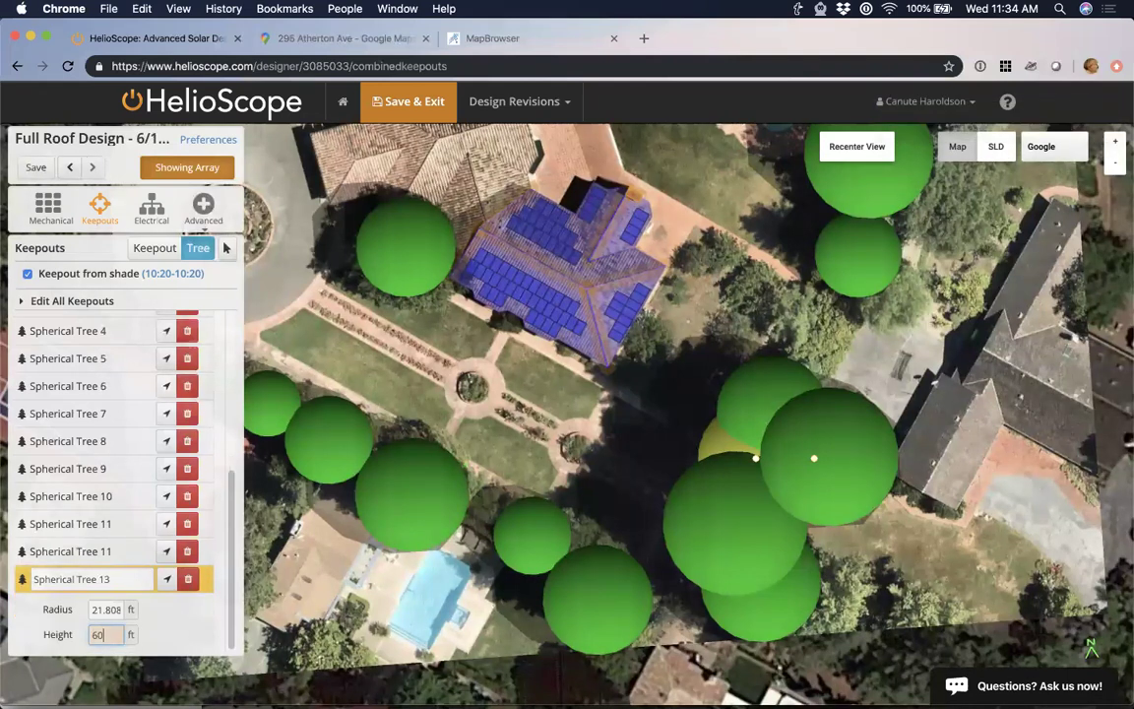
text(80)
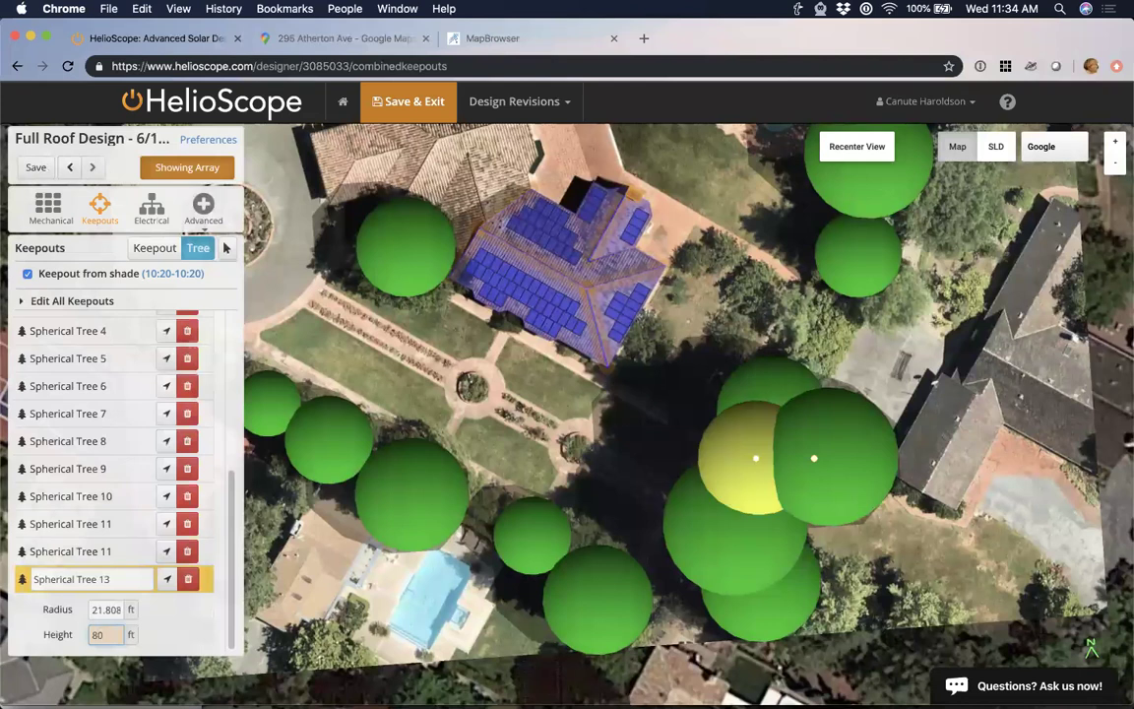
key(BackSpace)
key(BackSpace)
text(70)
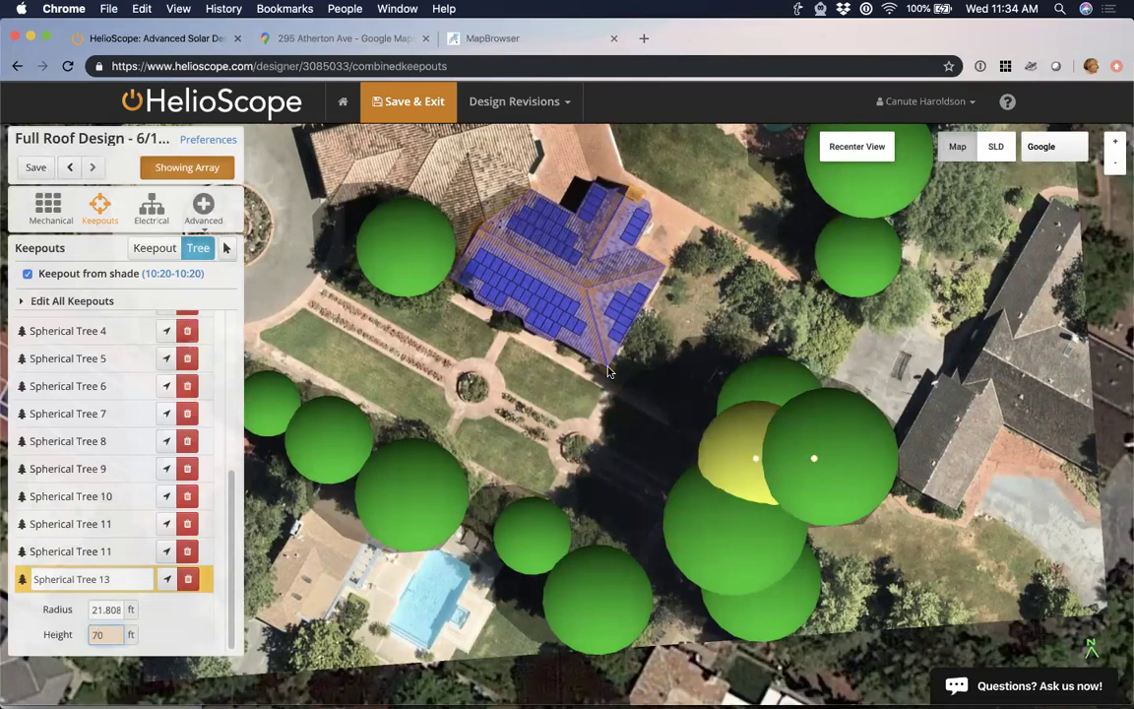
Examine the heights of the modelled trees and the shadows around the house from several angles in 3D and from above.
scroll(640, 492, up, 5)
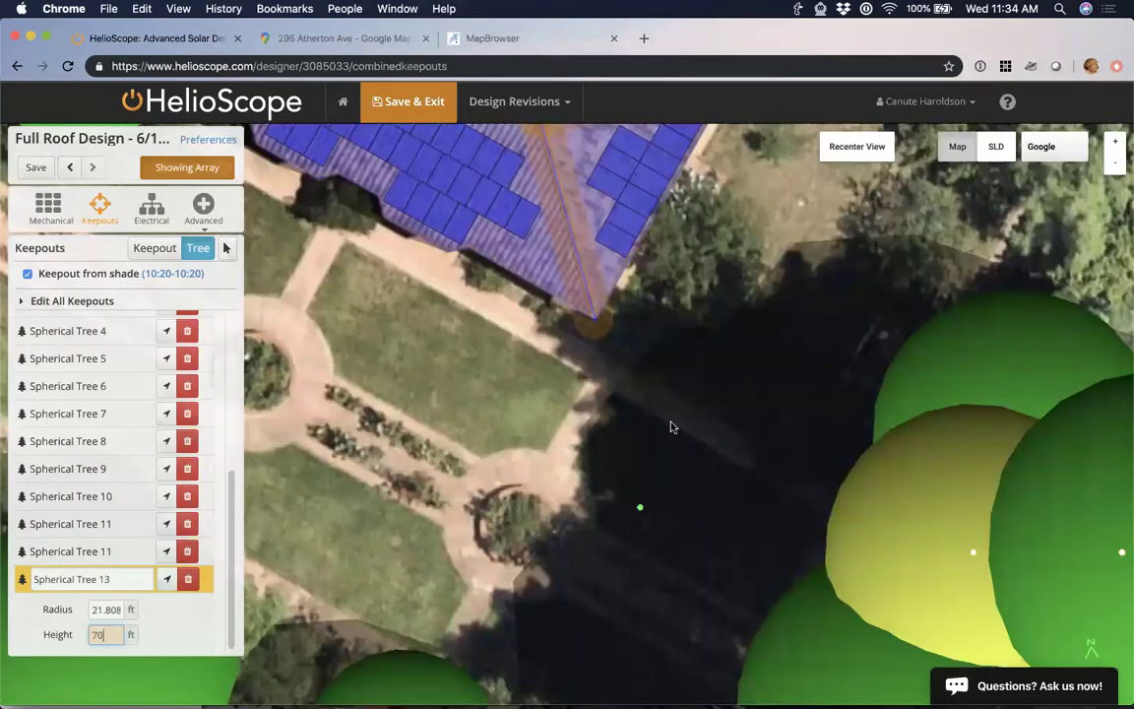
scroll(670, 426, down, 3)
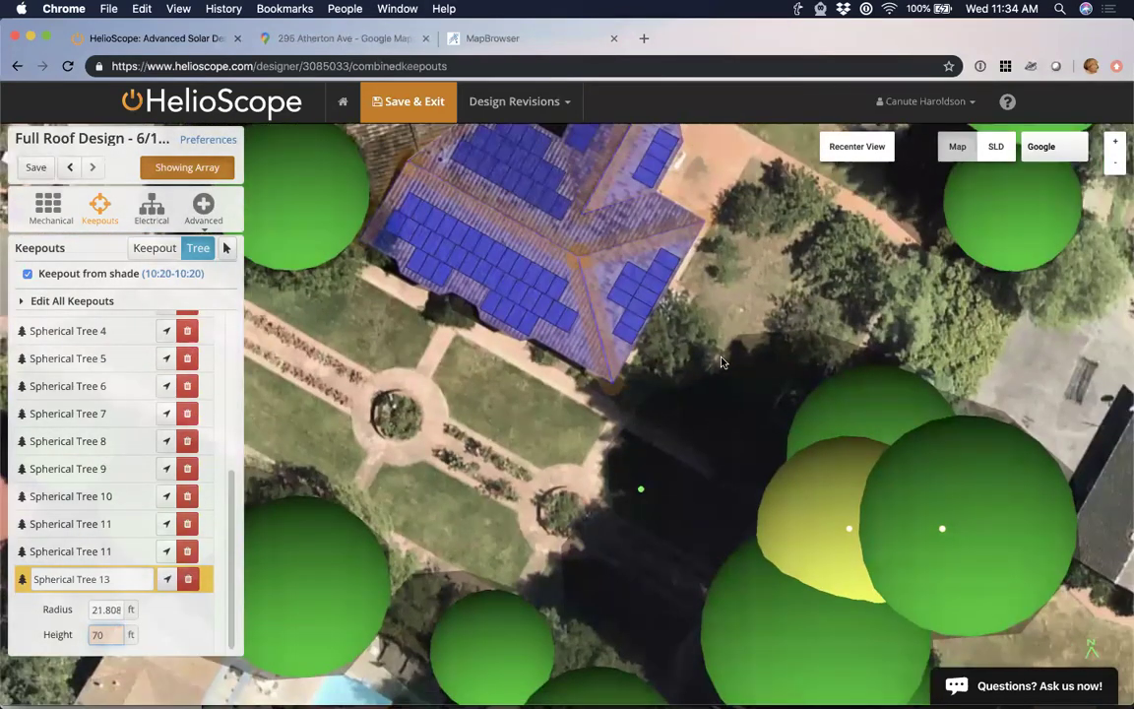
right_drag(722, 362, 648, 385)
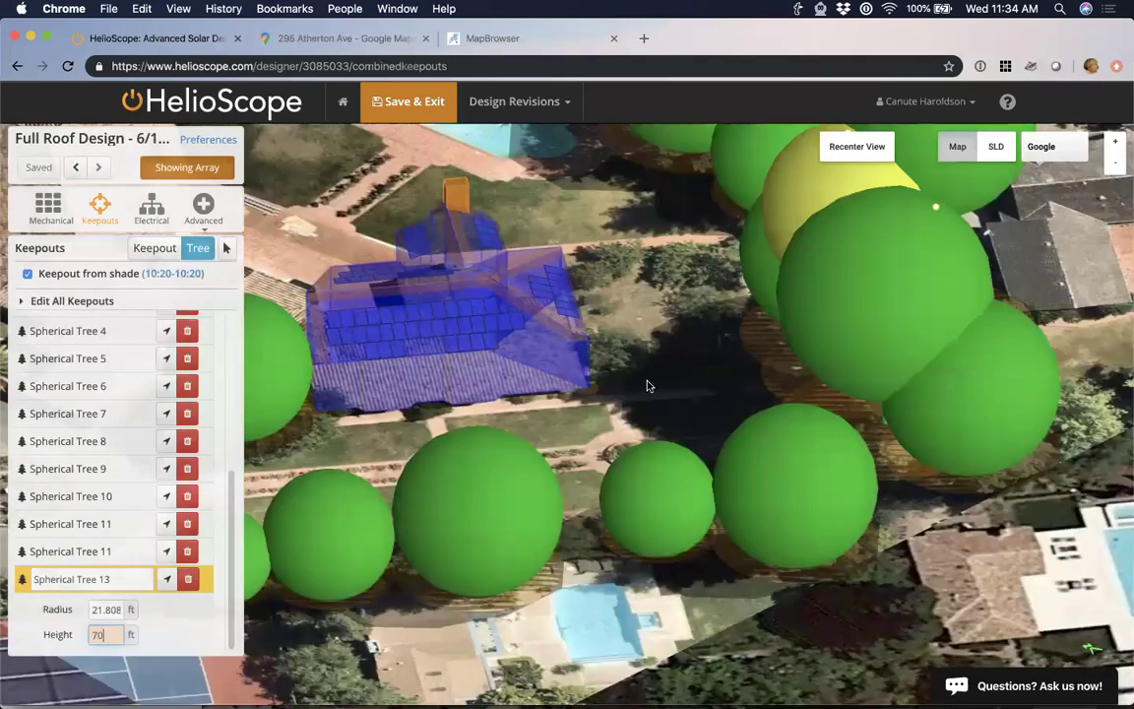
click(860, 153)
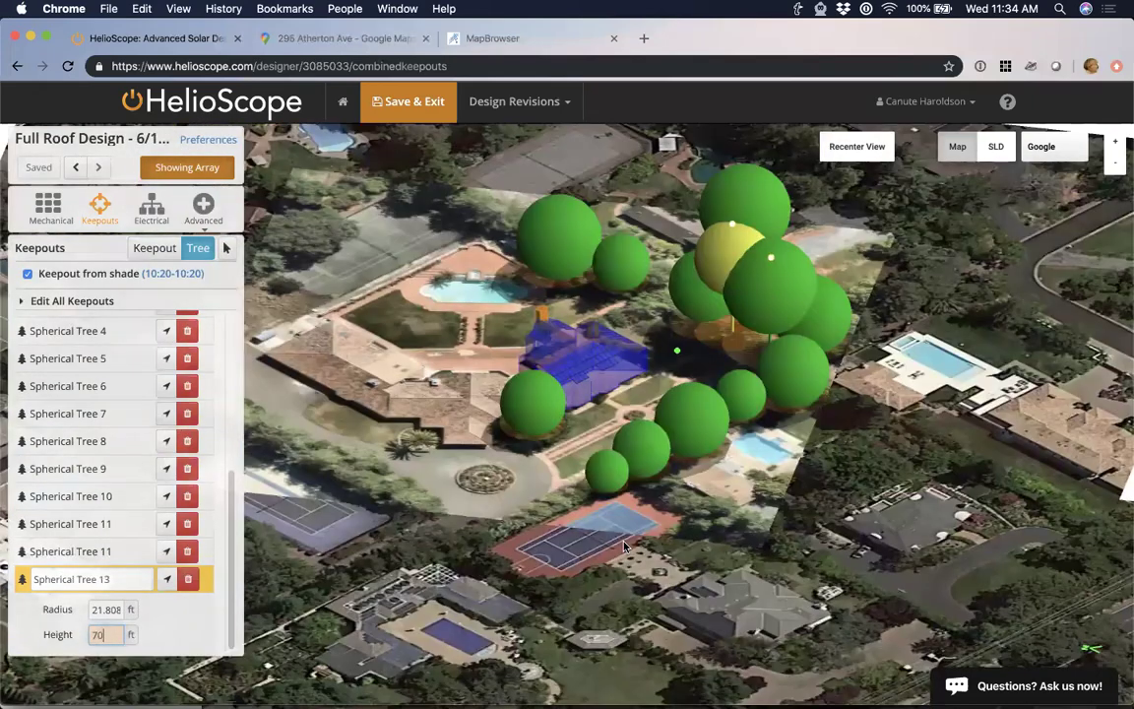
scroll(523, 275, up, 2)
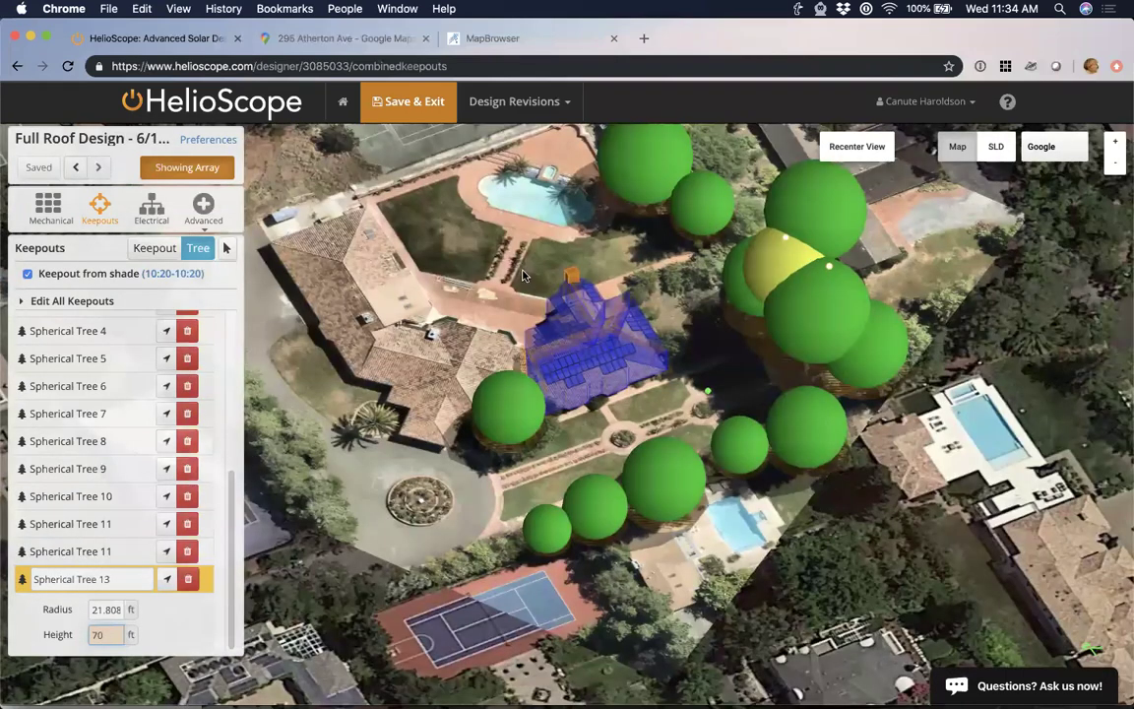
right_drag(508, 202, 393, 179)
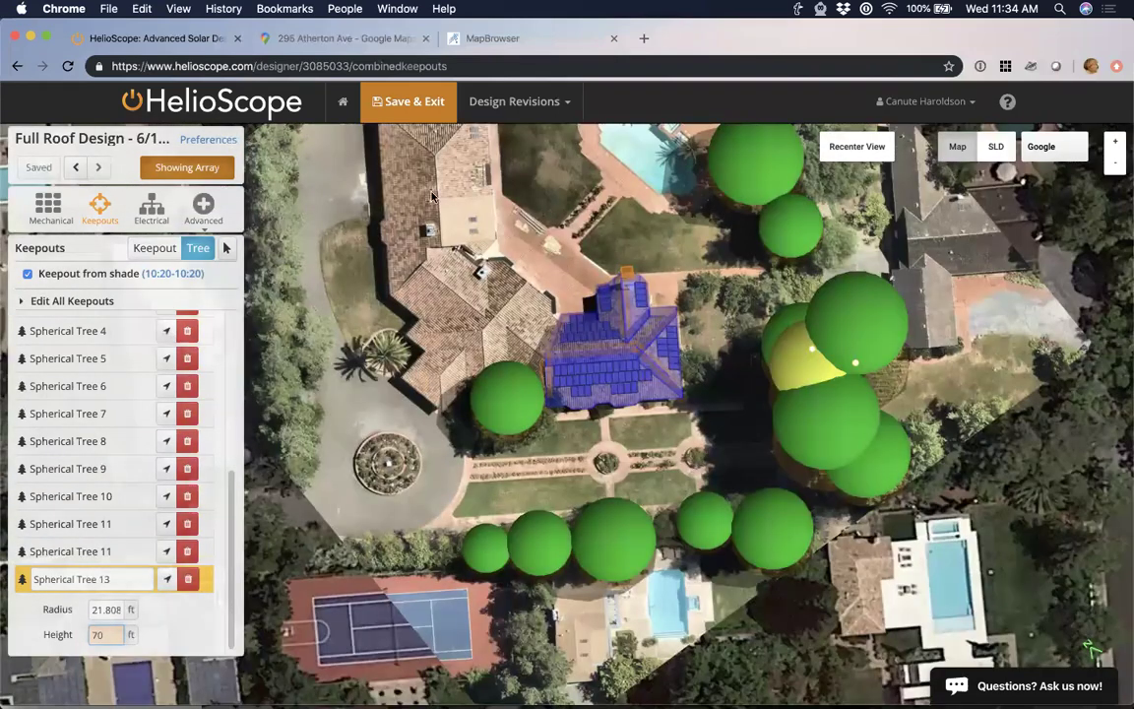
scroll(591, 228, up, 3)
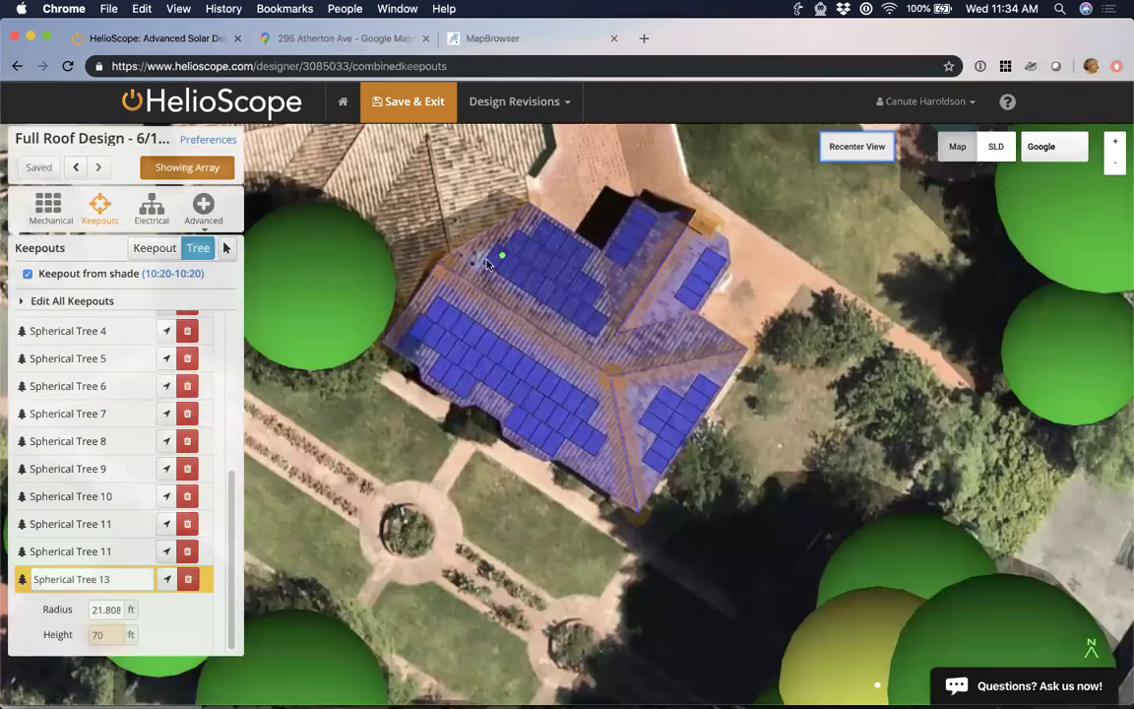
right_drag(438, 233, 298, 322)
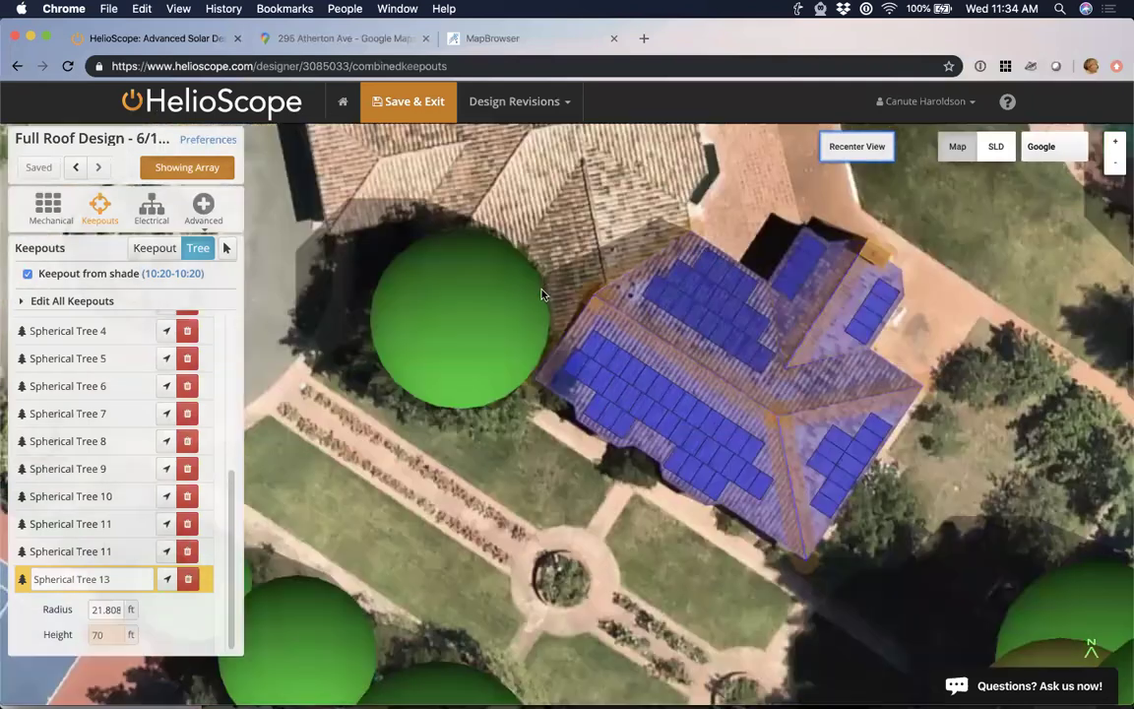
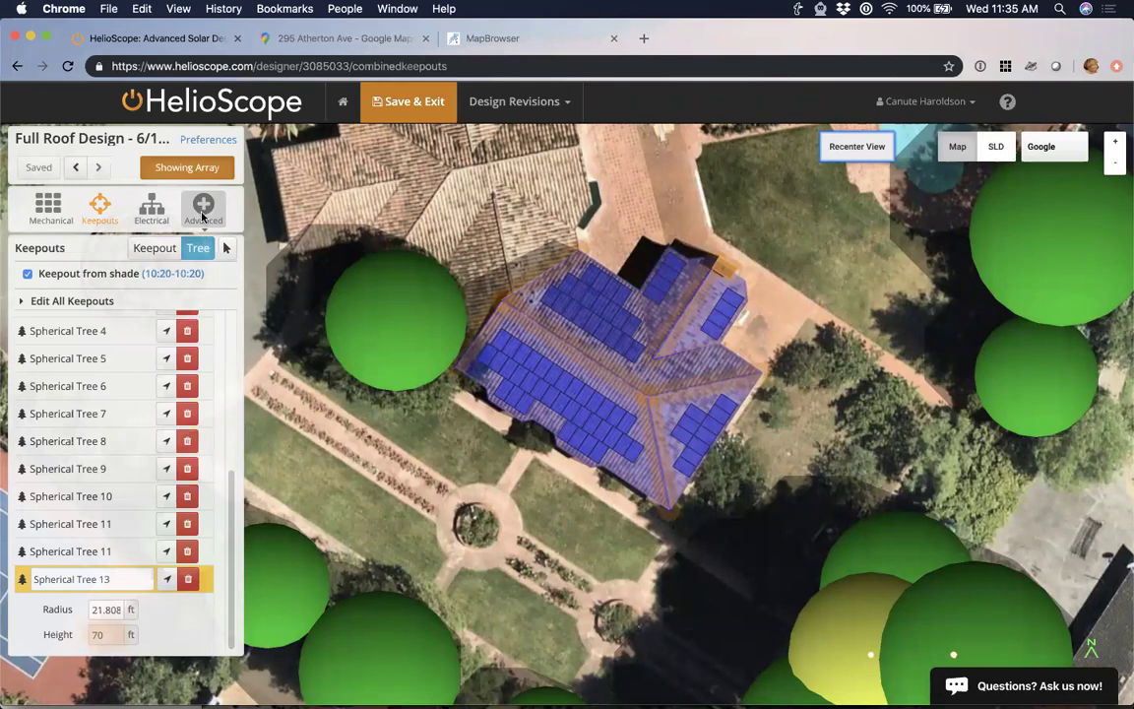
Disable the 10:20-10:20 keepout from shade and open the module shading optimization.
click(202, 215)
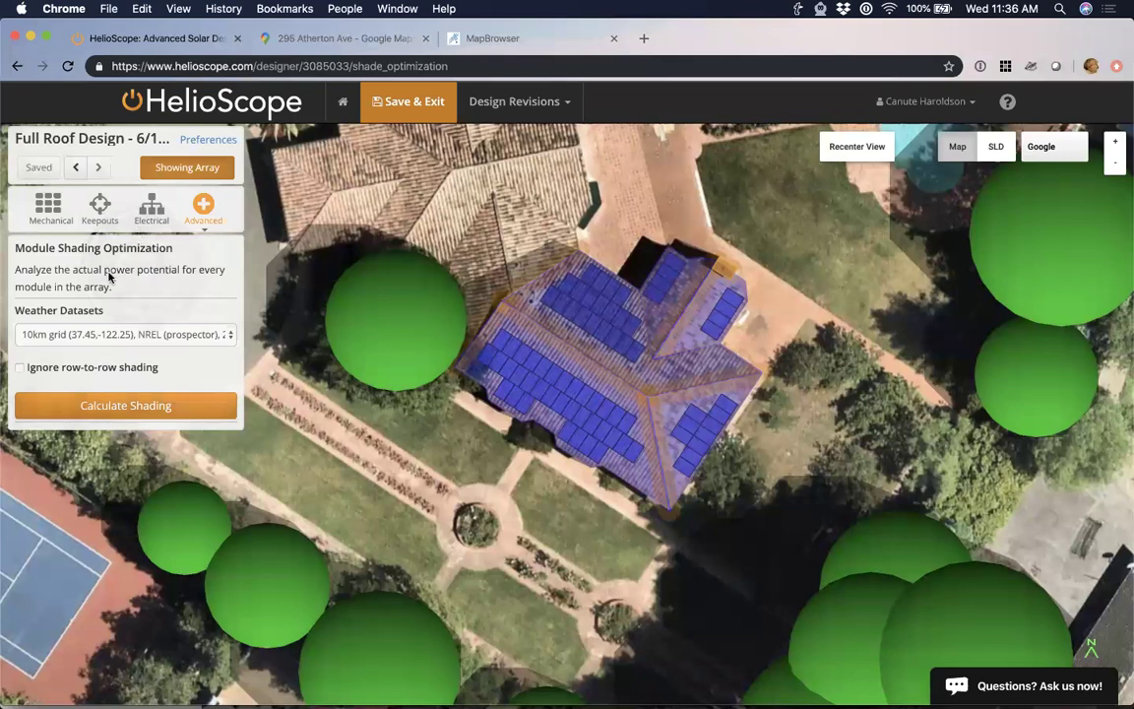
click(99, 206)
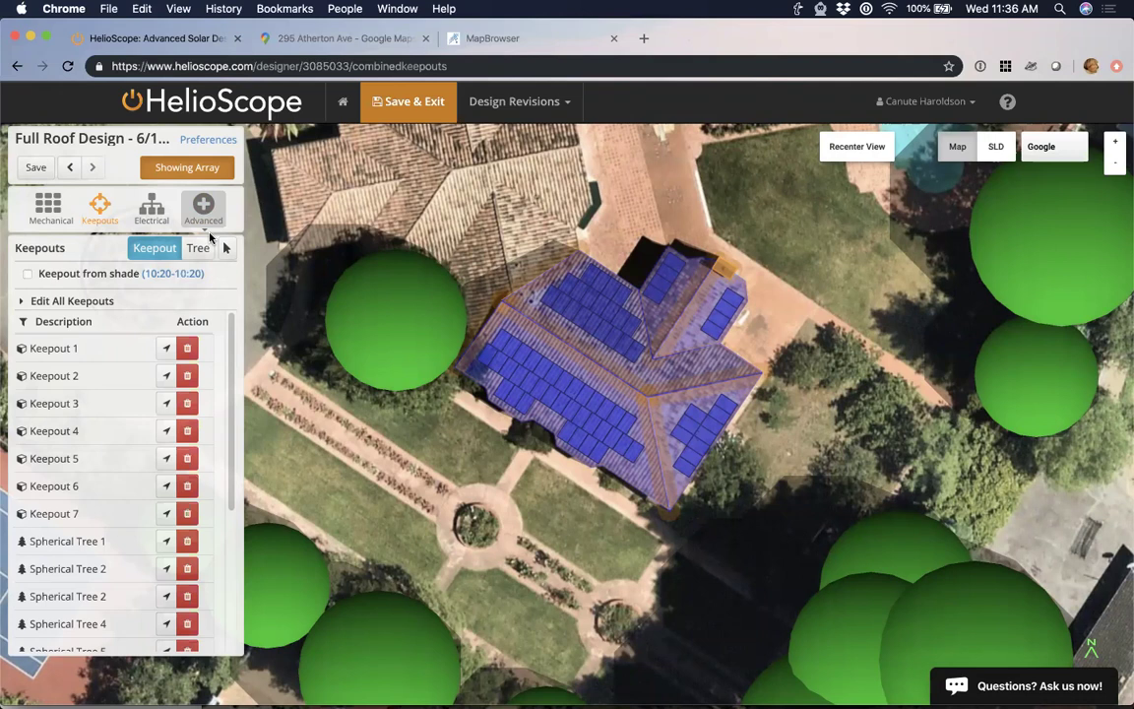
click(207, 228)
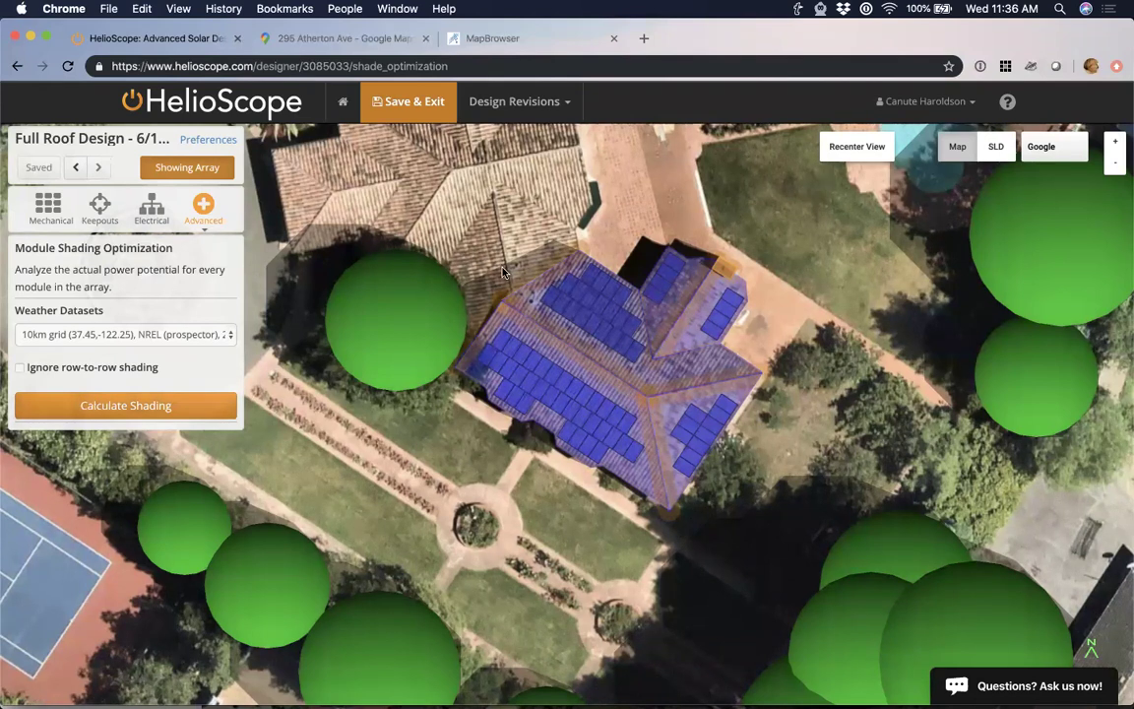
Calculate the array's shading with the 10km grid NREL (prospector) weather dataset and lower the module shading cutoff to 10%.
scroll(499, 302, up, 2)
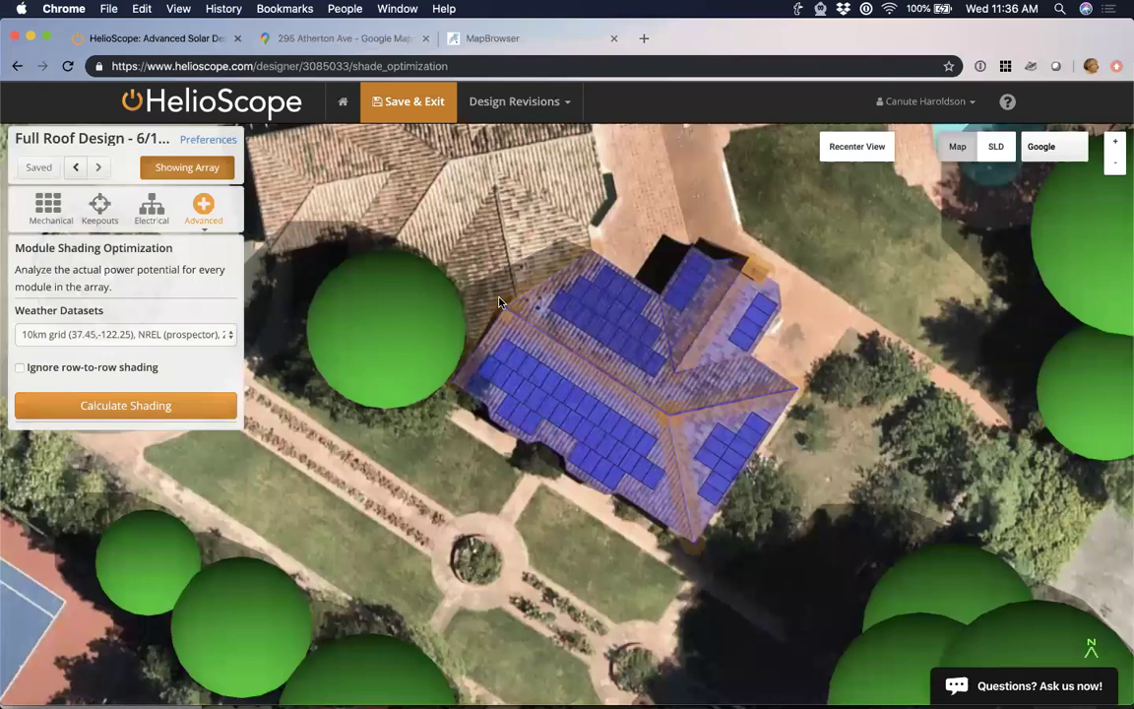
scroll(492, 315, up, 2)
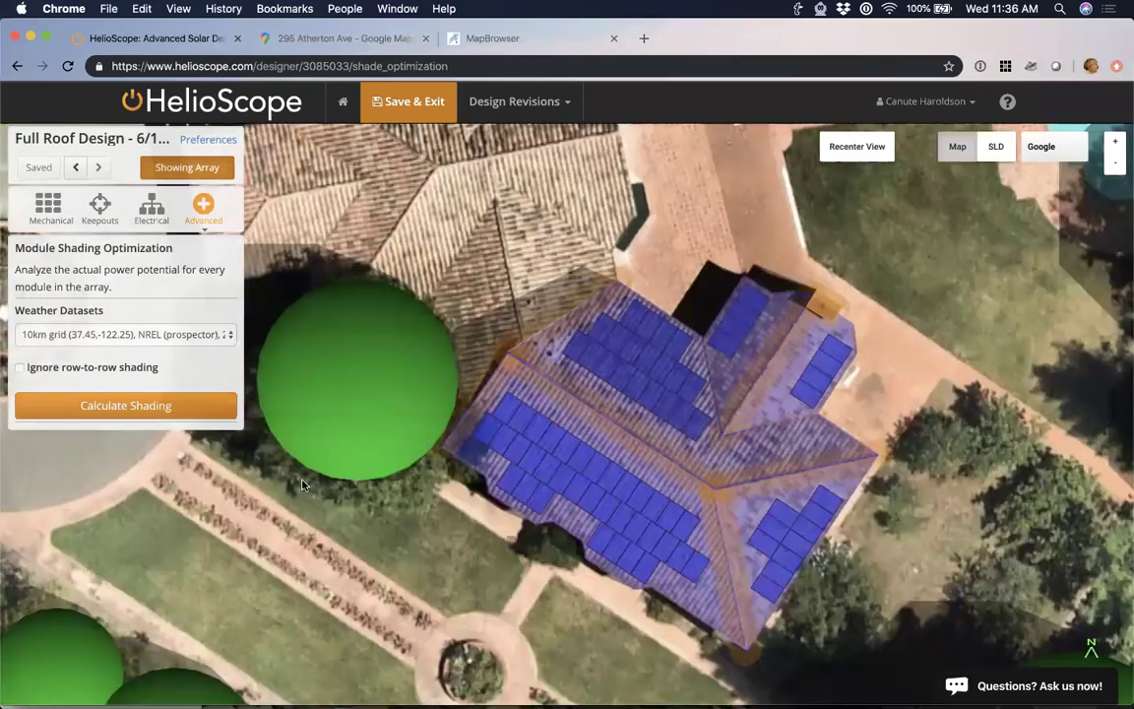
click(203, 215)
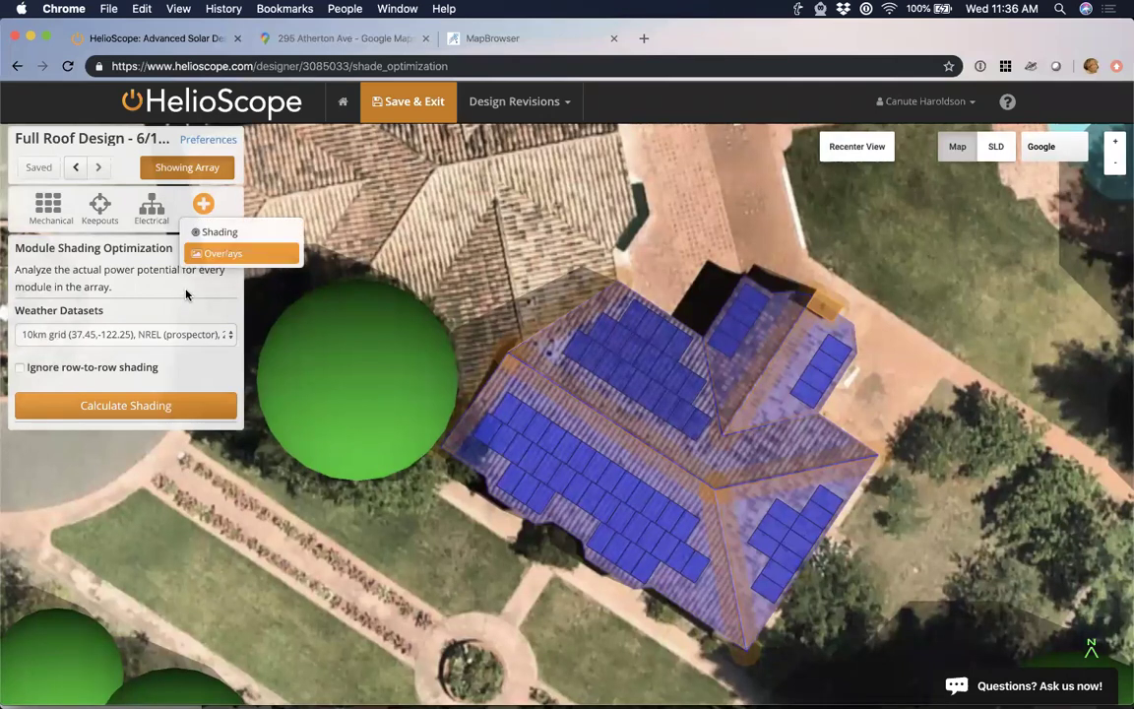
click(169, 413)
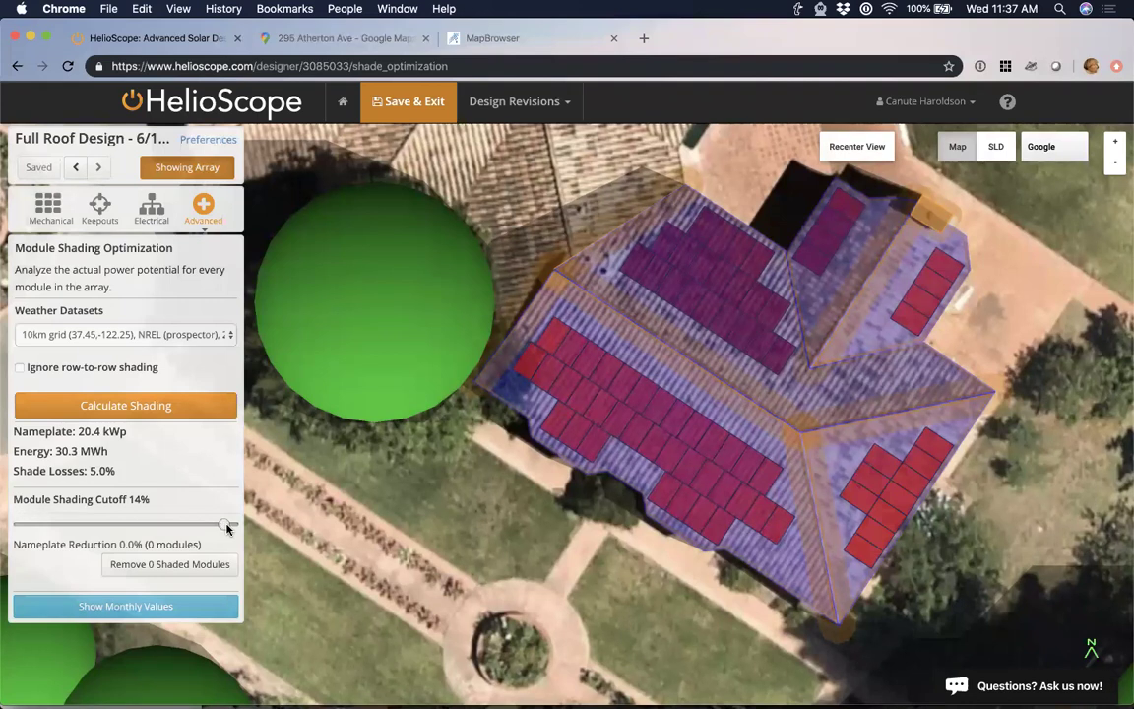
mouse_move(220, 530)
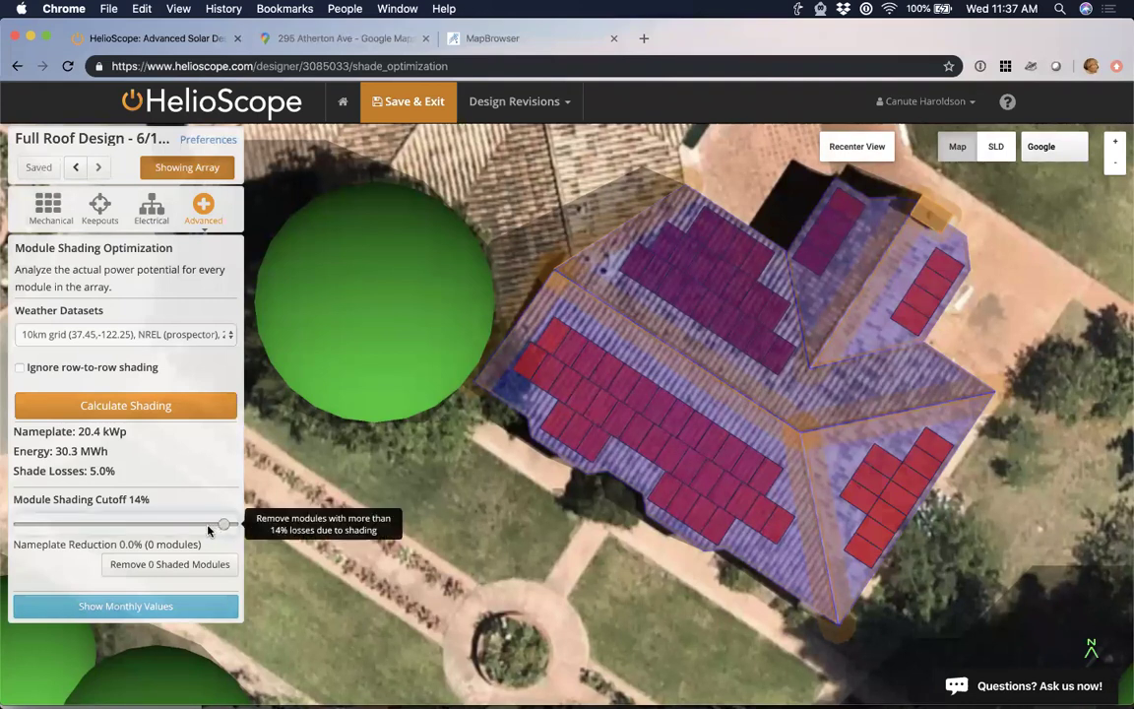
drag(209, 530, 166, 526)
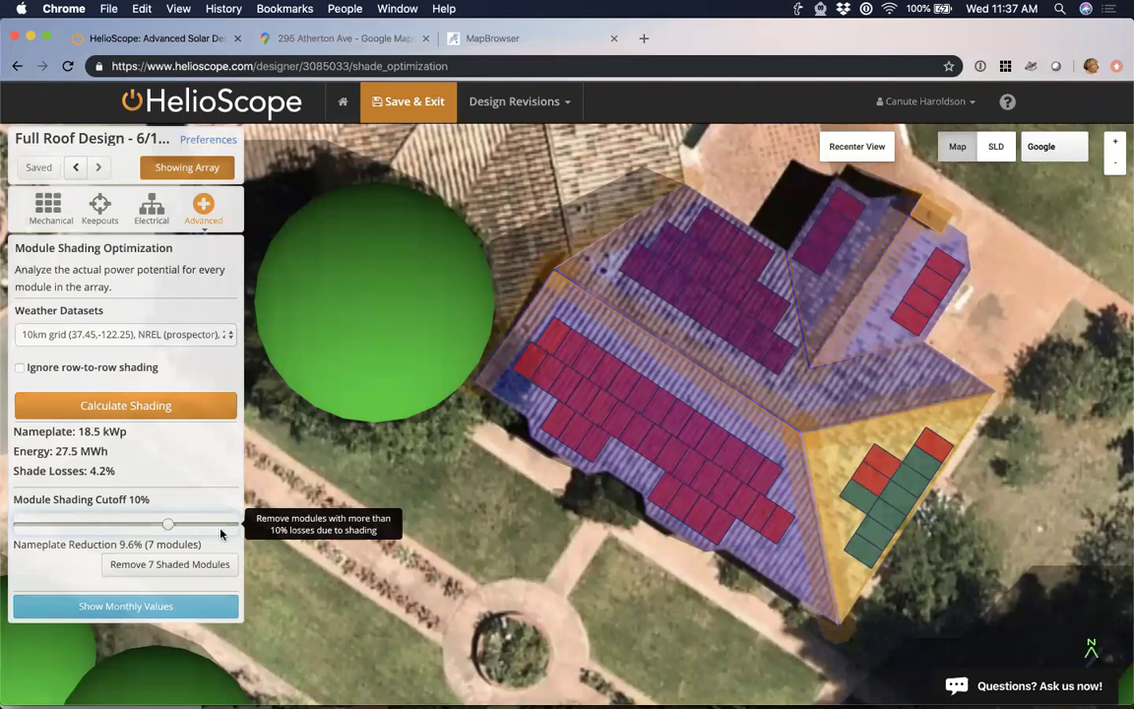
Lower the module shading cutoff to 6.4% and 5.4%, and examine the monthly POA and shaded POA values.
drag(169, 528, 116, 526)
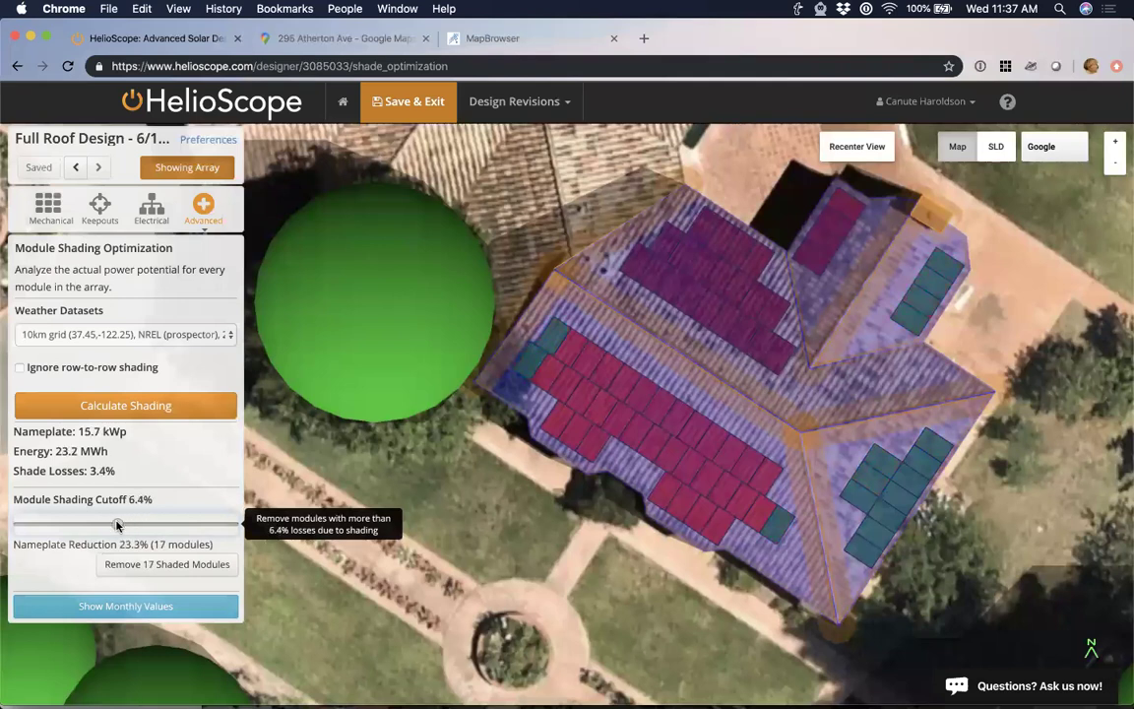
mouse_move(116, 526)
mouse_down()
mouse_move(87, 526)
mouse_move(104, 525)
mouse_up()
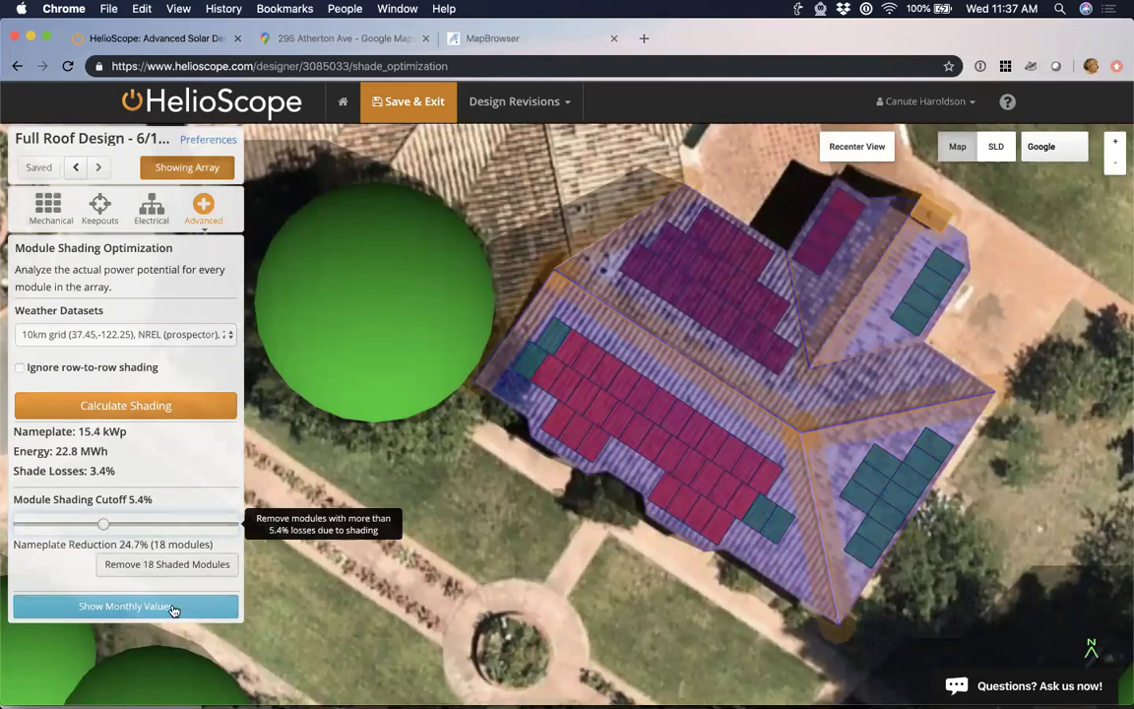
click(125, 605)
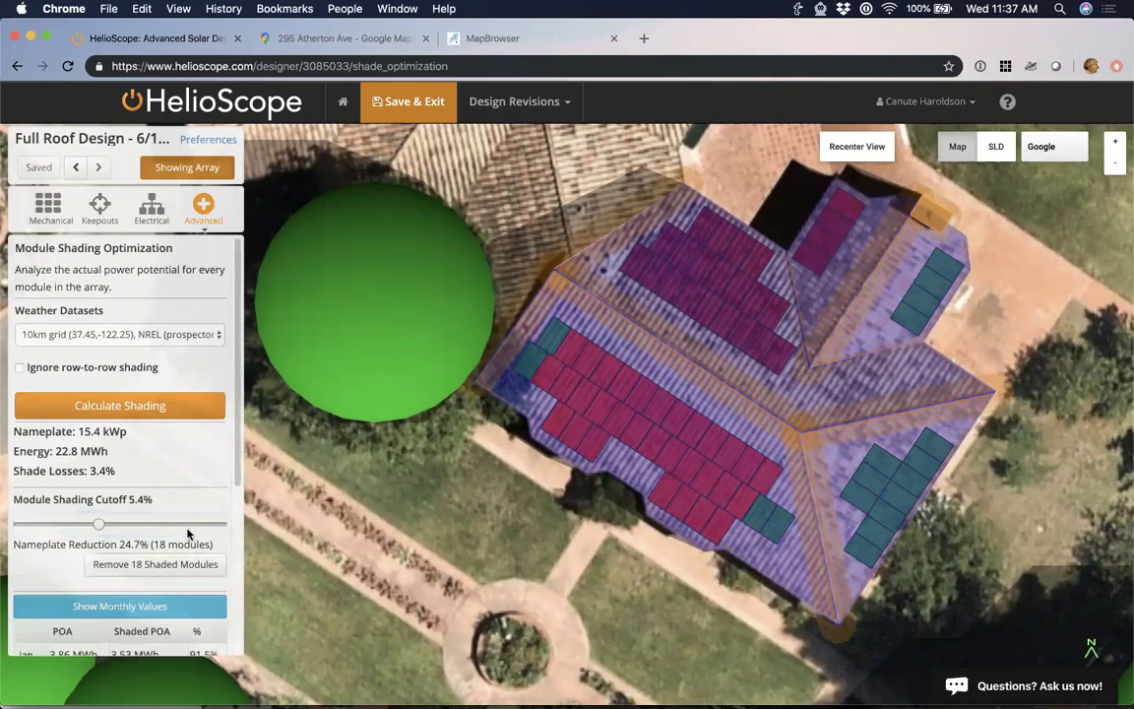
scroll(150, 552, down, 3)
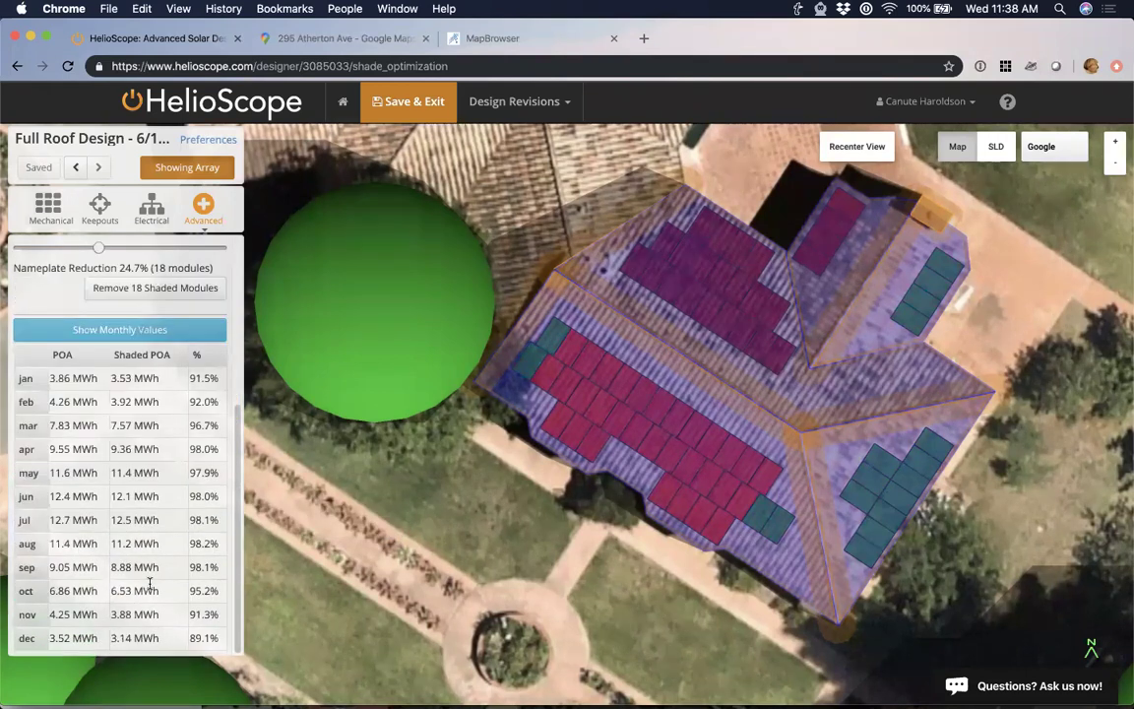
scroll(150, 584, up, 5)
scroll(82, 233, down, 5)
Try module shading cutoffs of 14% and 11.2%, set the cutoff to 7%, and remove the modules shaded beyond it.
drag(98, 247, 235, 255)
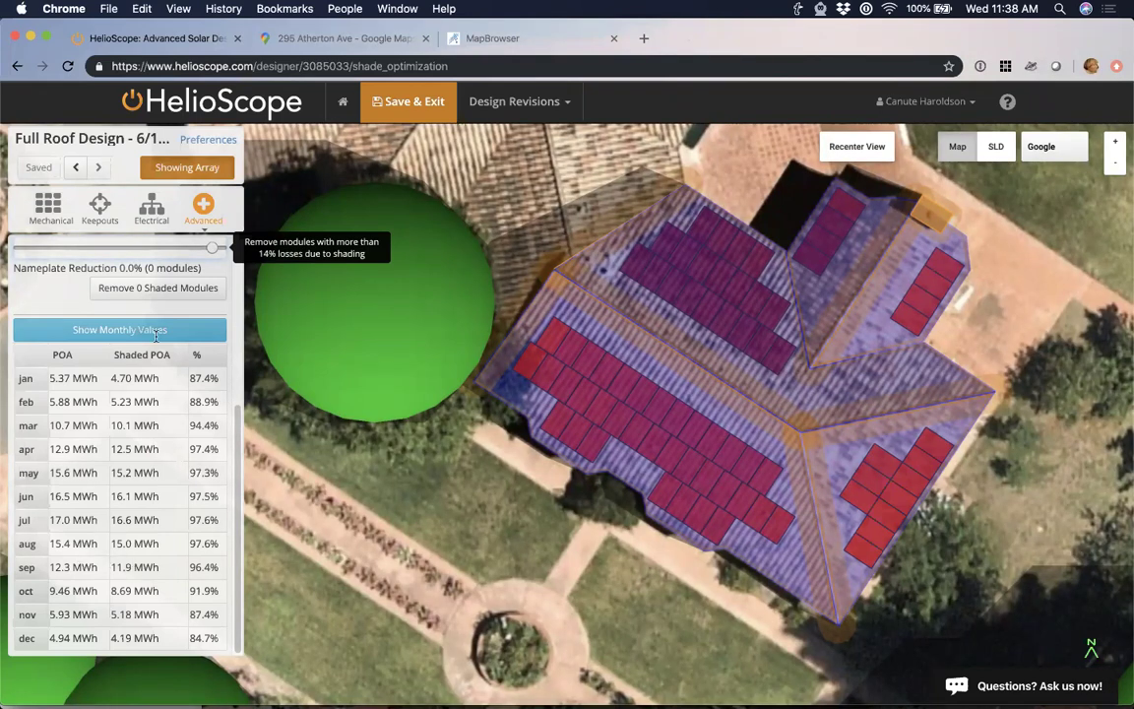
click(173, 251)
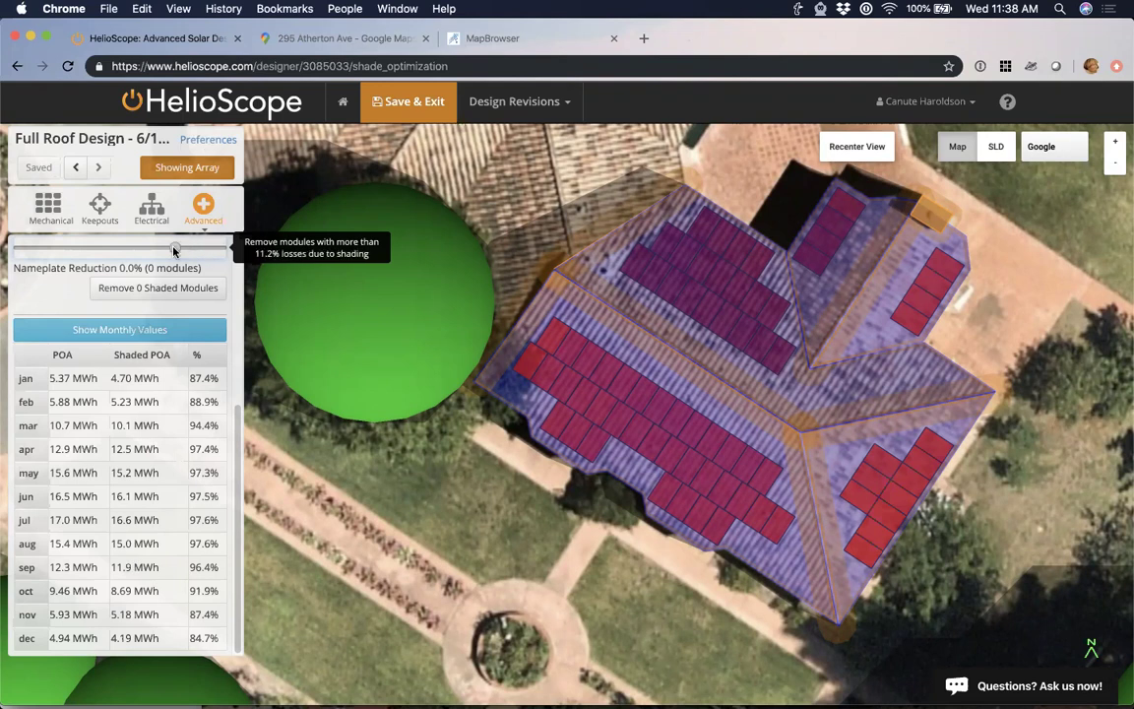
drag(173, 251, 119, 249)
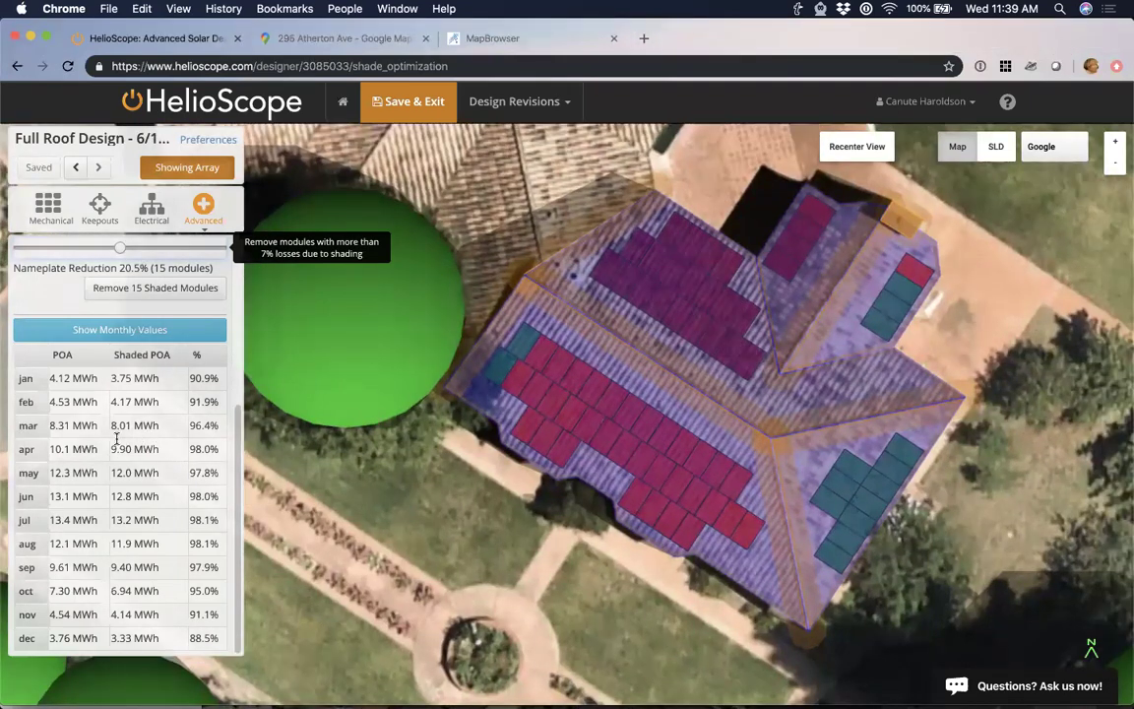
scroll(116, 438, up, 3)
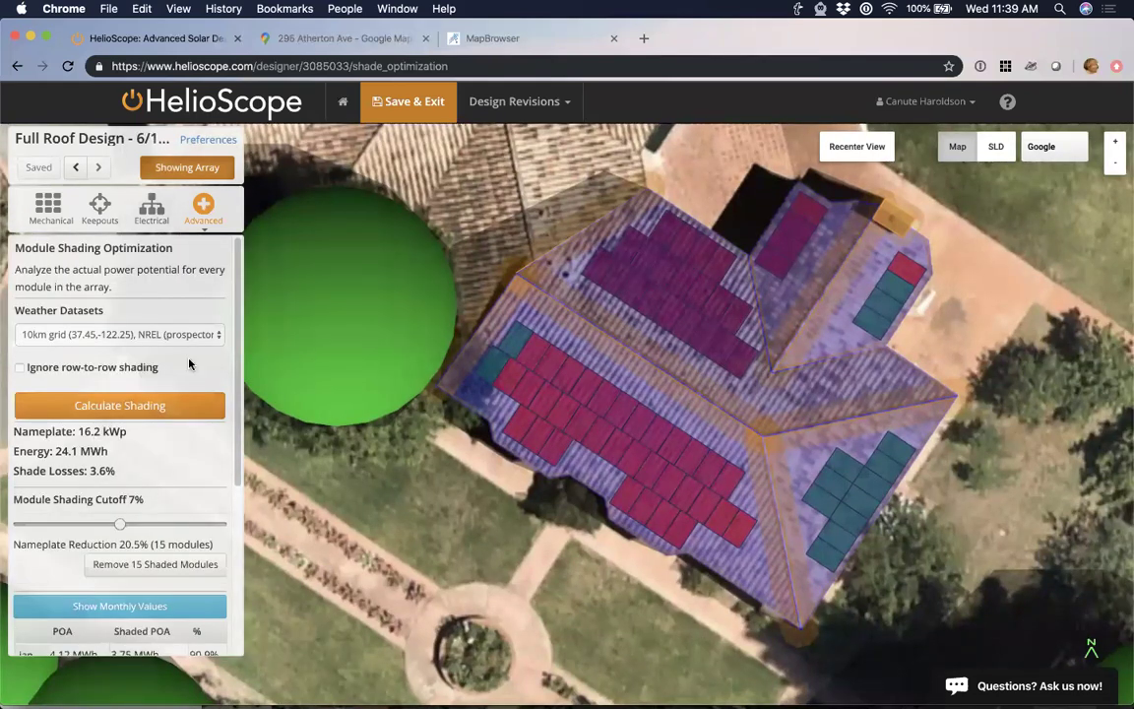
scroll(190, 365, down, 3)
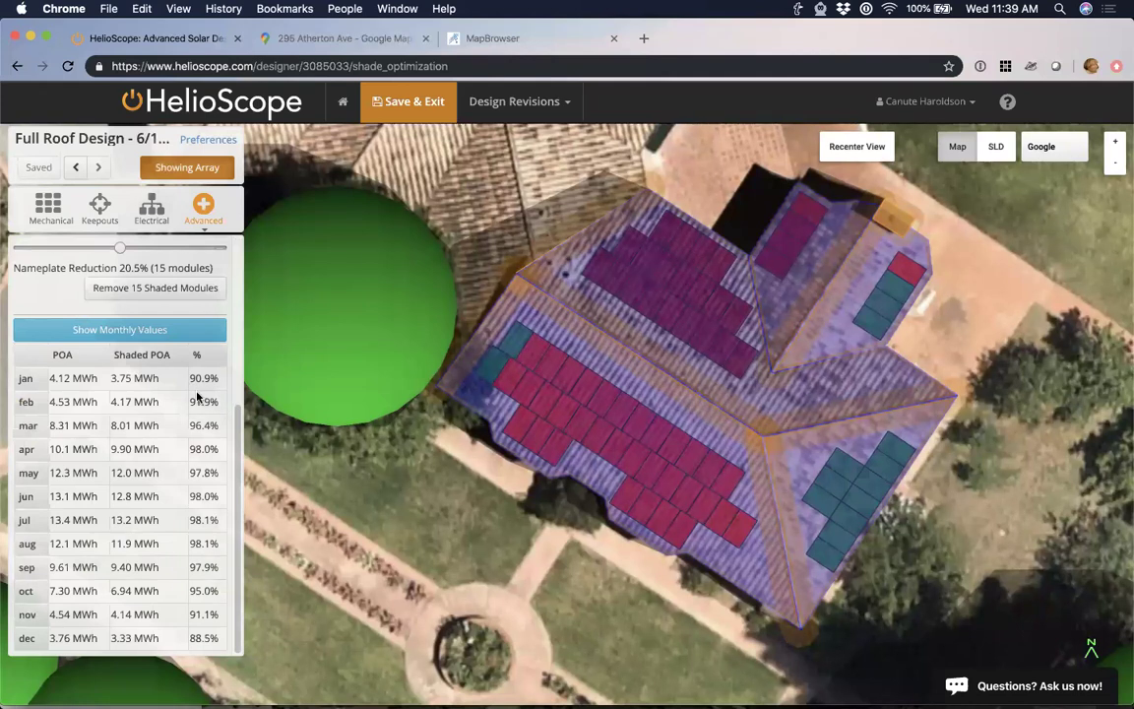
click(780, 500)
click(167, 288)
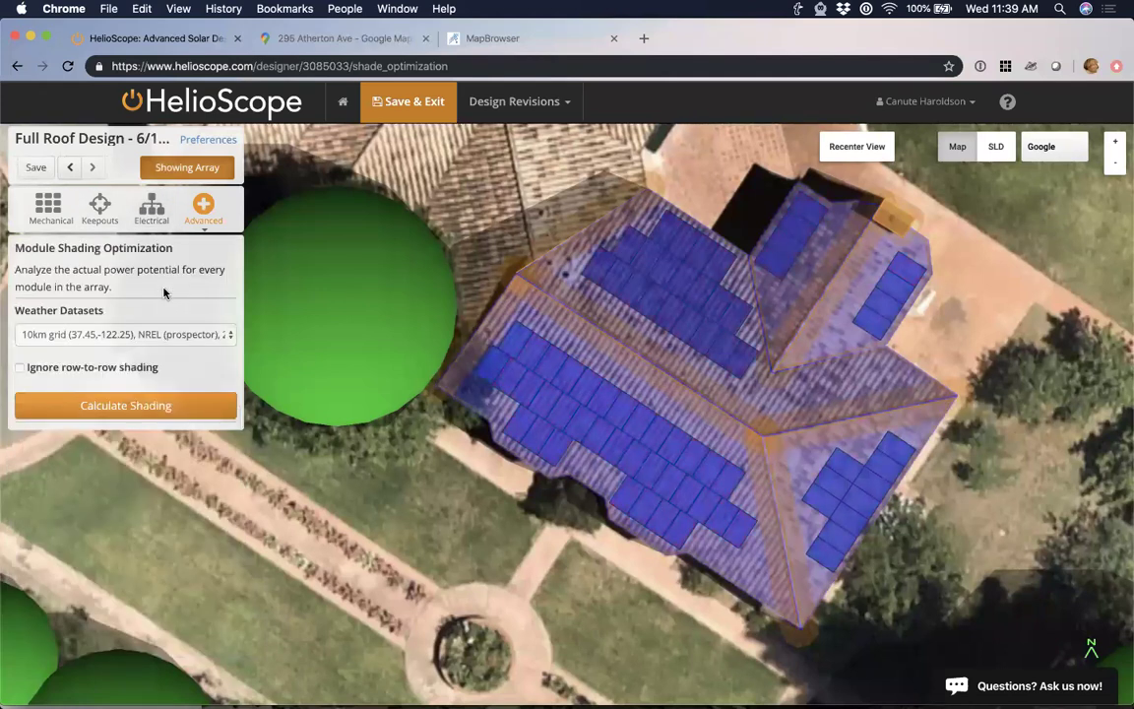
Remove the last remaining module on the small northeast roof face while in keepout editing.
click(99, 207)
click(911, 275)
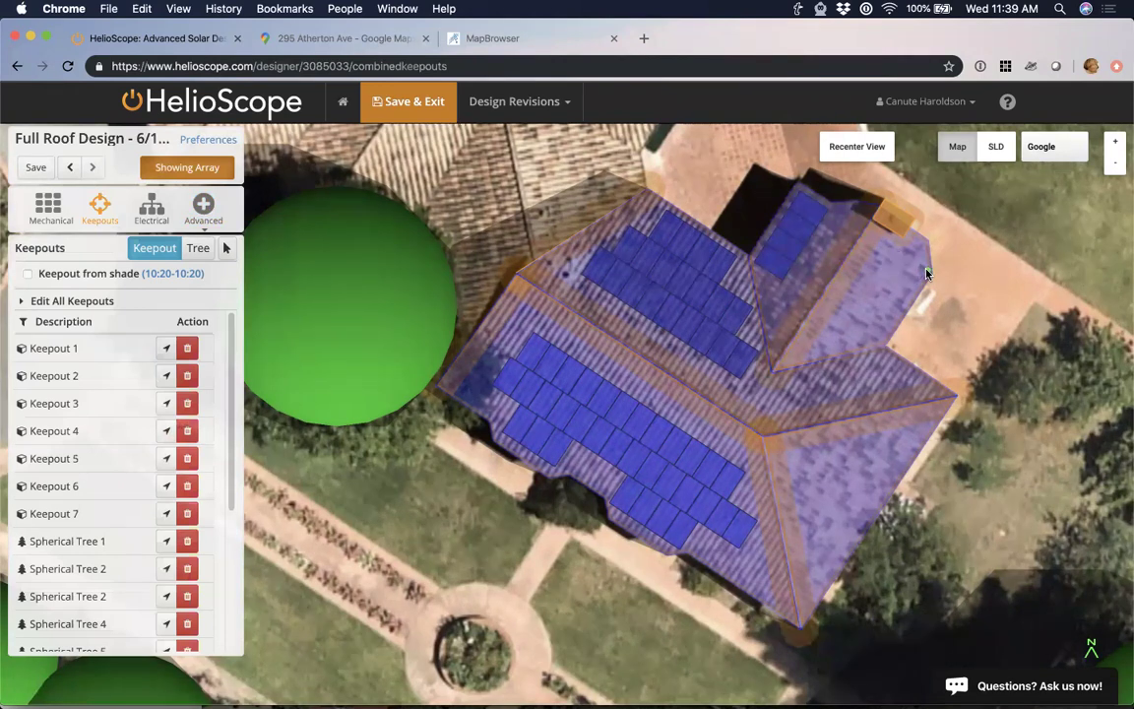
click(926, 274)
Move Field Segments 1 and 4 from the existing wiring zone into a new second wiring zone, and save and exit the design.
click(170, 212)
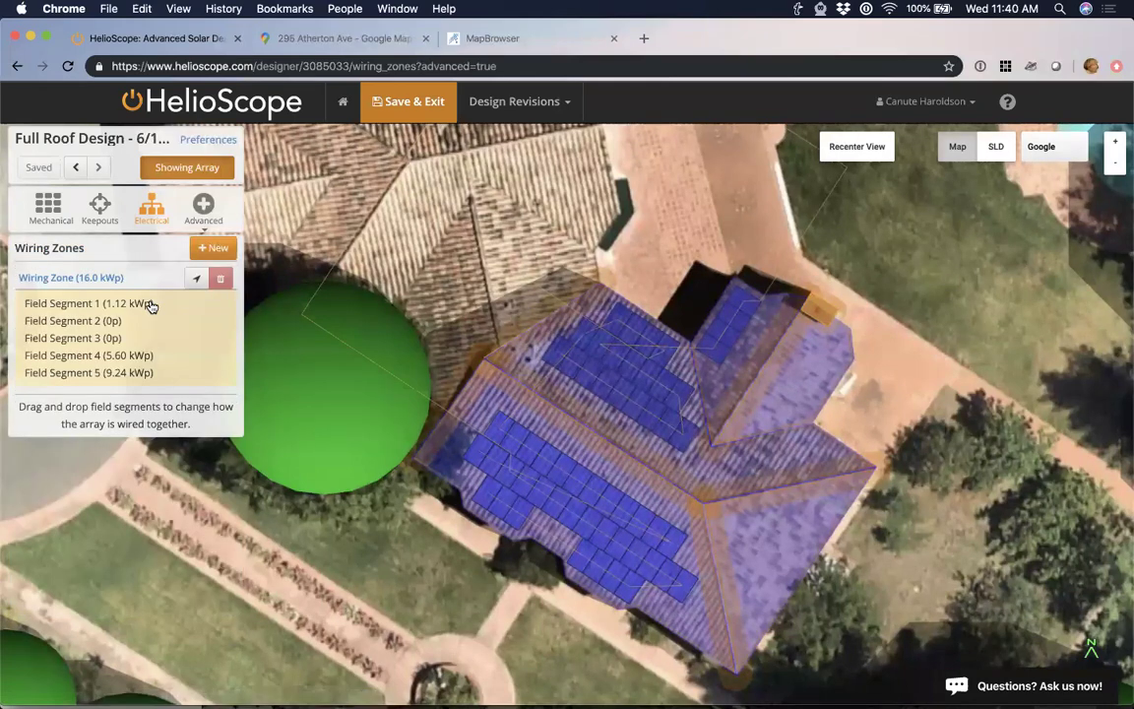
drag(150, 306, 119, 430)
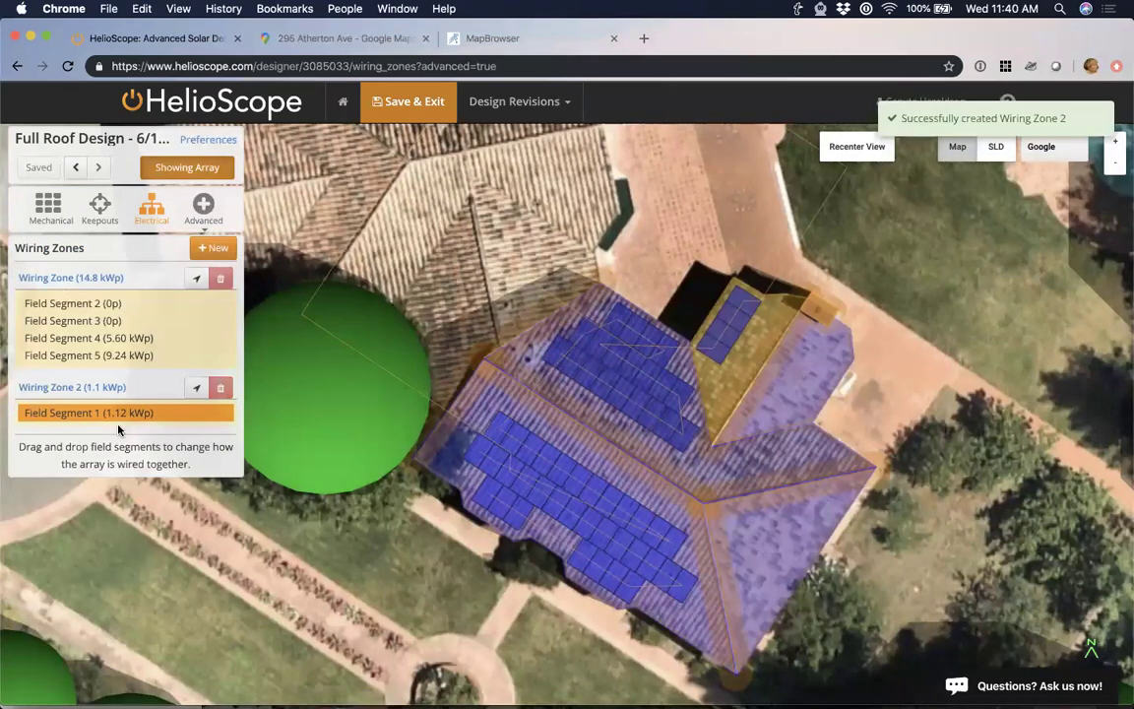
click(701, 460)
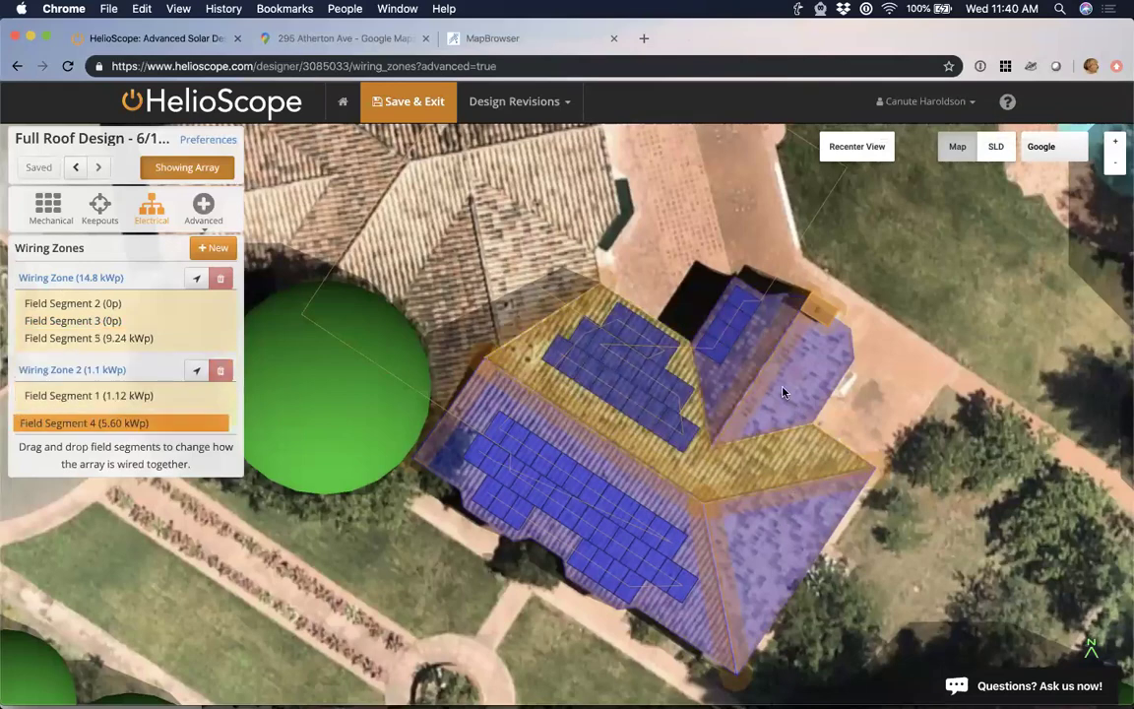
click(777, 385)
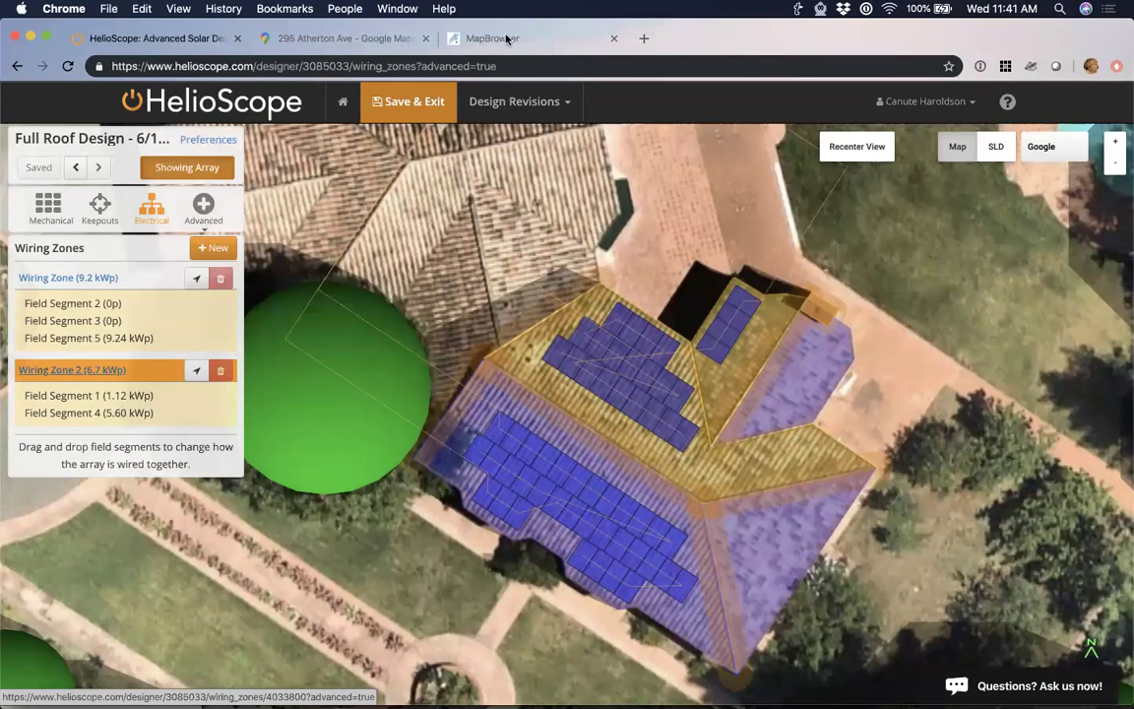
click(602, 213)
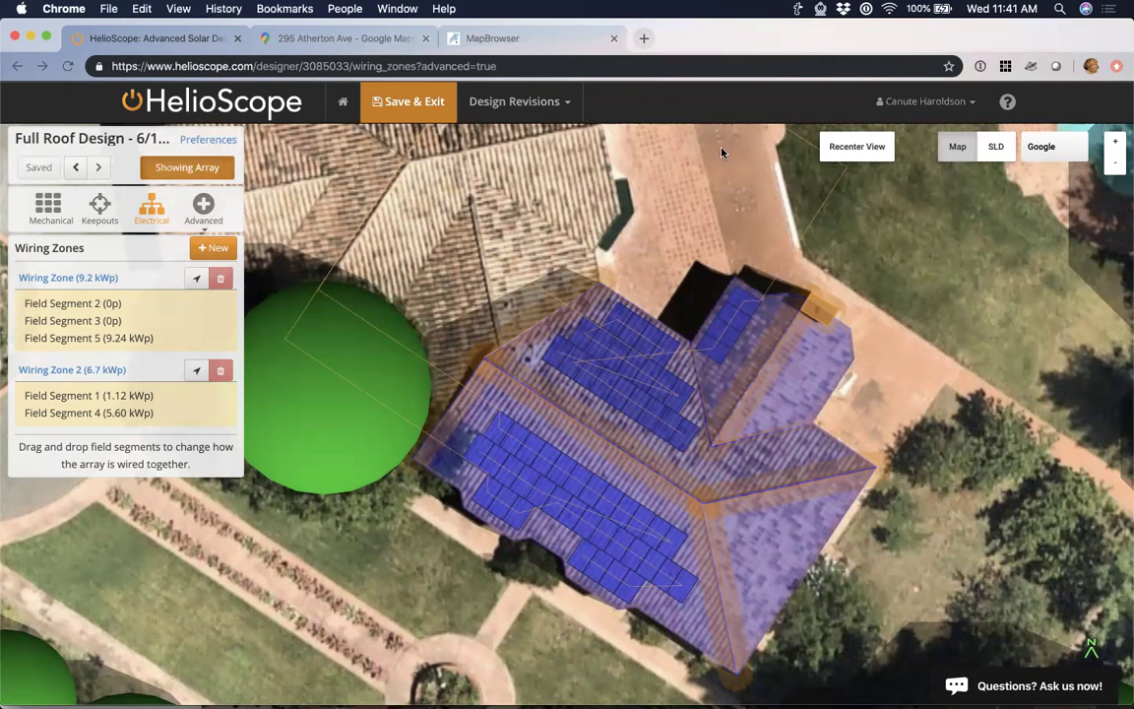
click(406, 103)
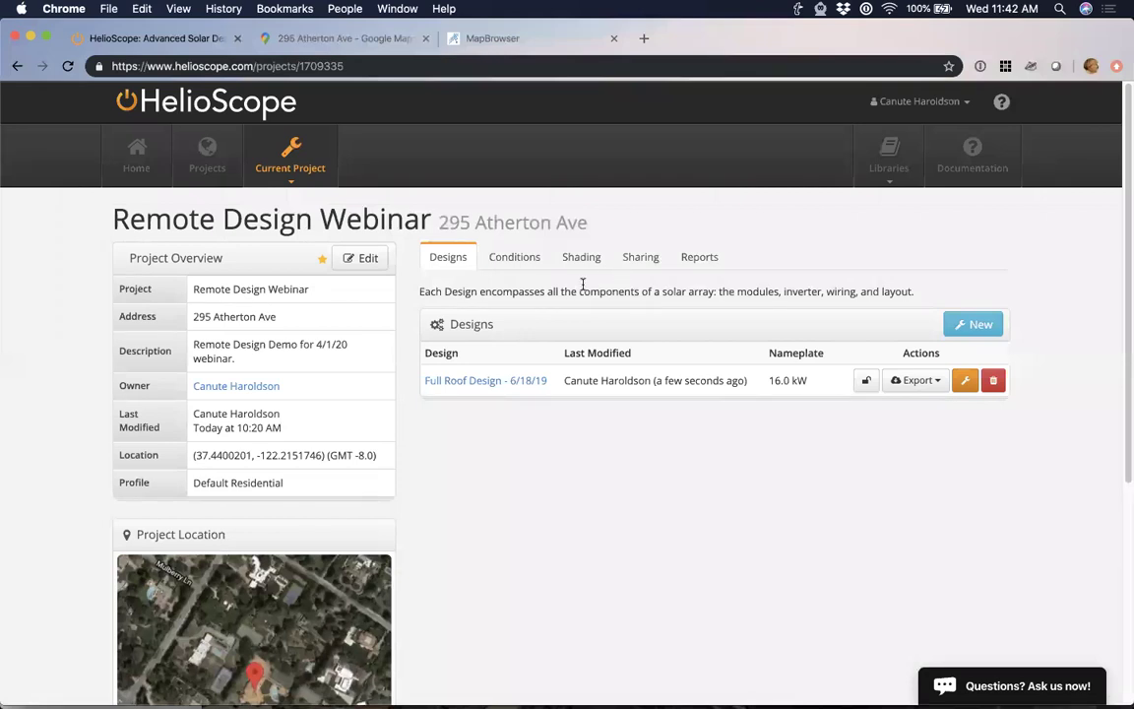
Start a new condition set for the project using the MOUNTAIN VIEW MOFFETT FLD NAS, NSRDB (tmy3, III) weather dataset.
click(530, 266)
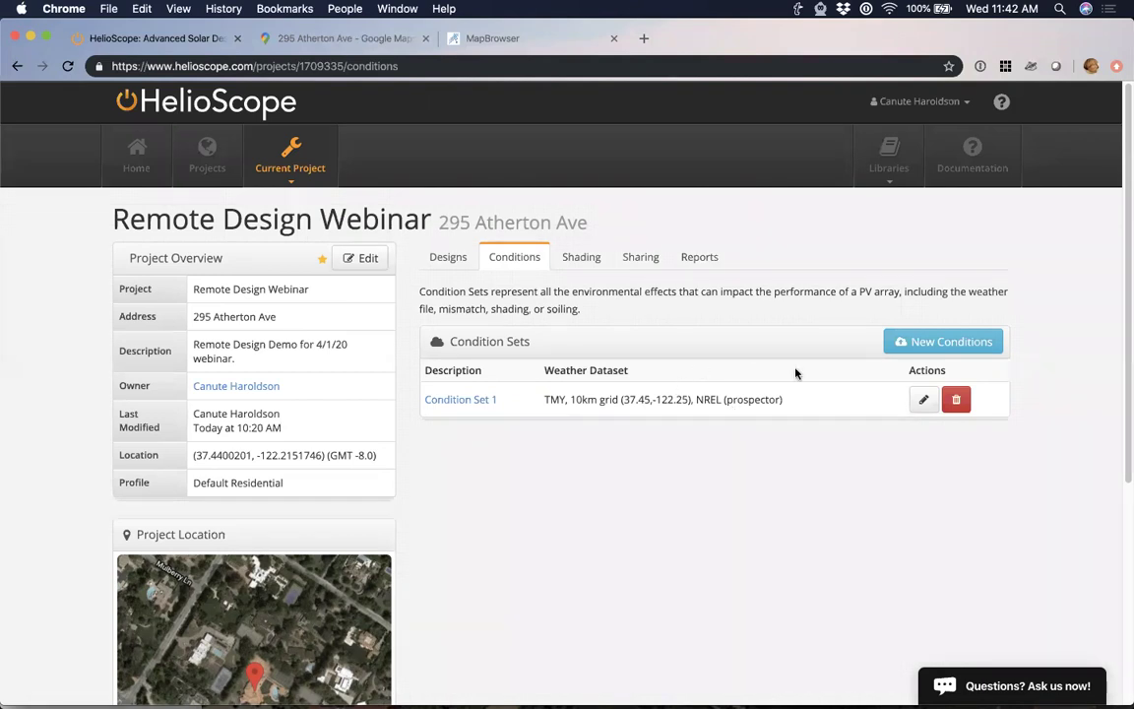
click(889, 352)
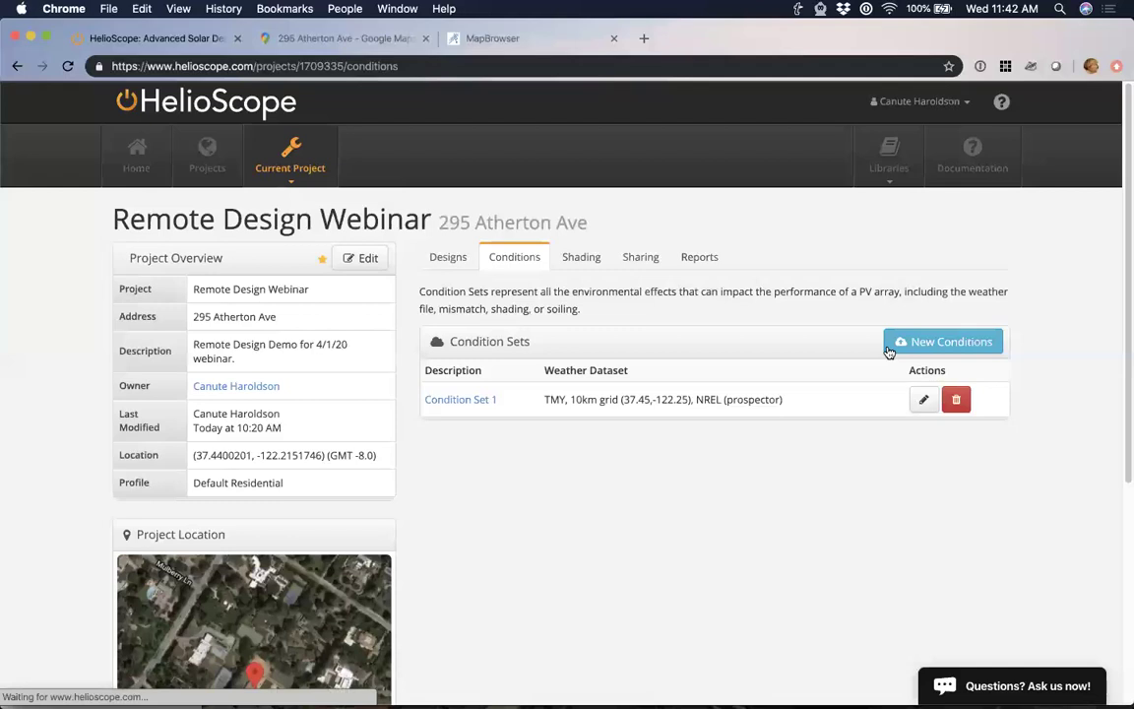
click(932, 343)
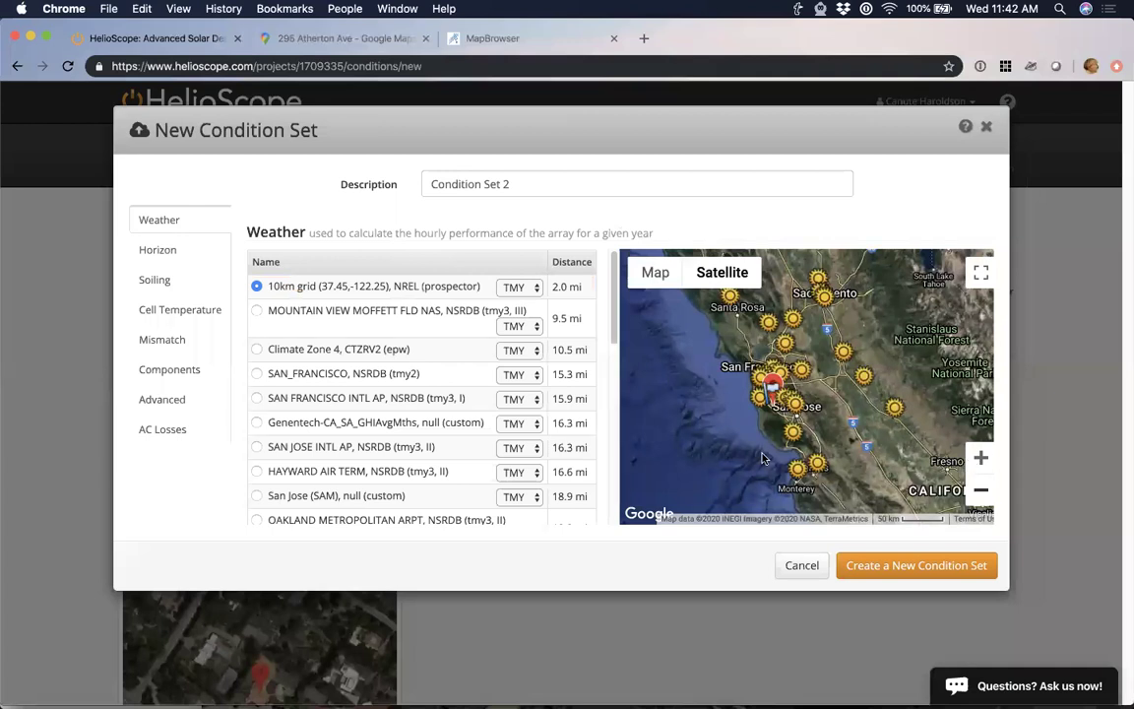
scroll(813, 366, up, 3)
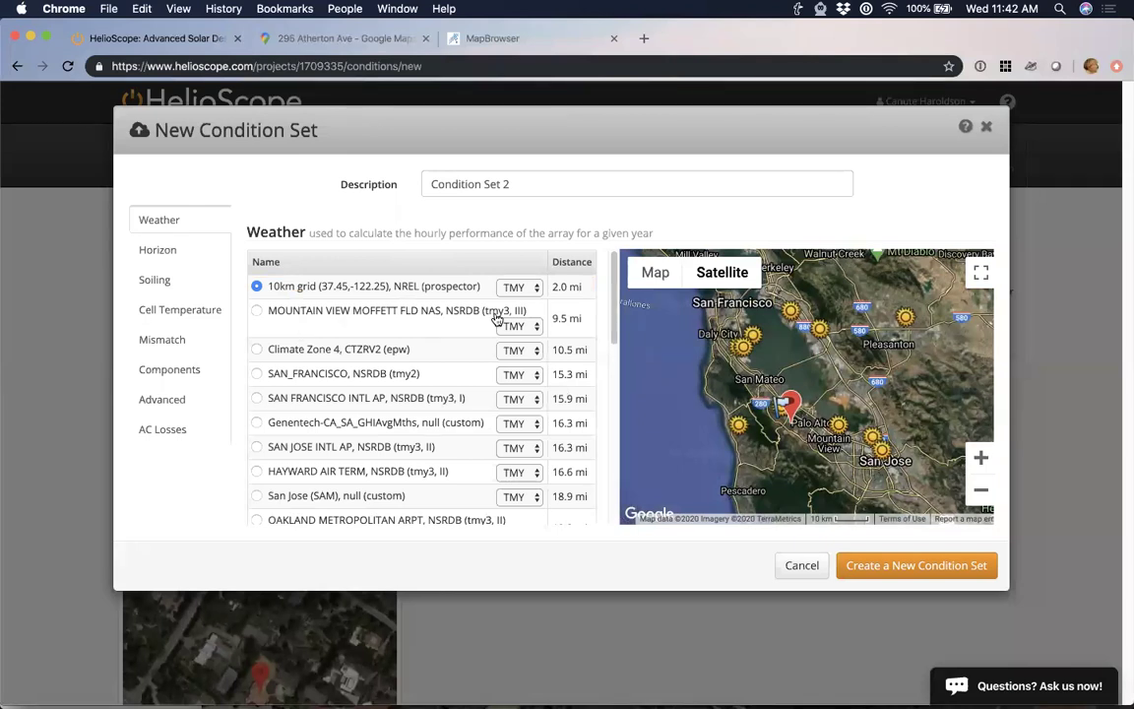
click(257, 312)
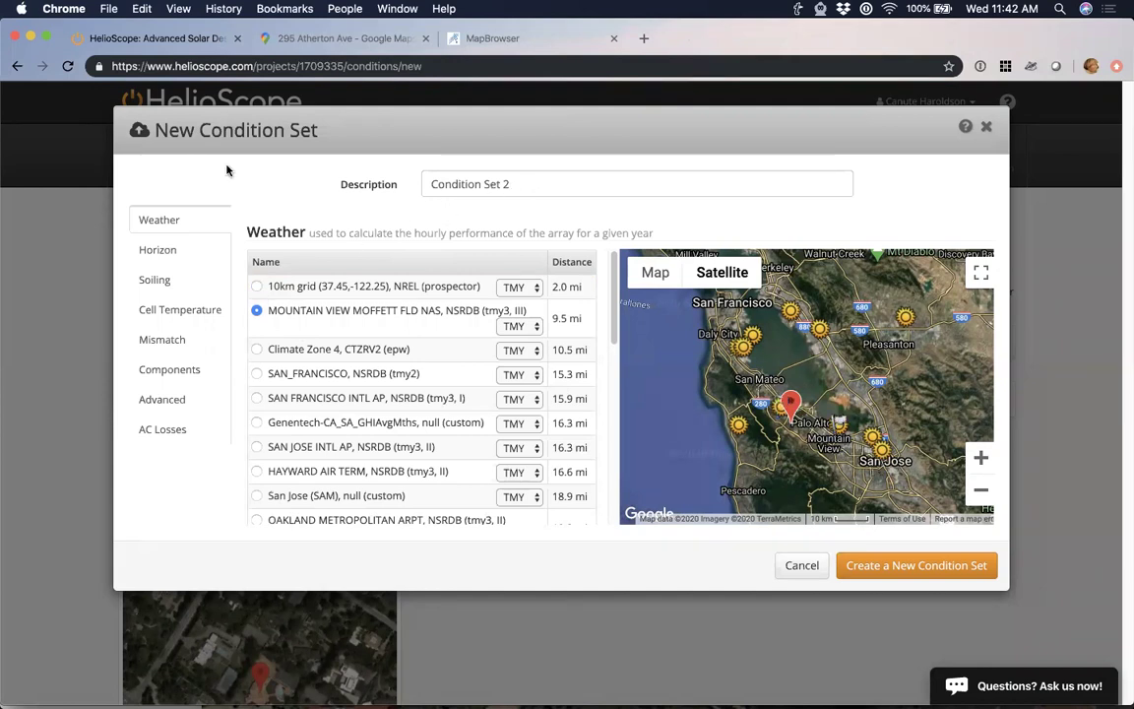
Name the new condition set "TMY3 - Close", using the suggested completion for its description.
key(super+a)
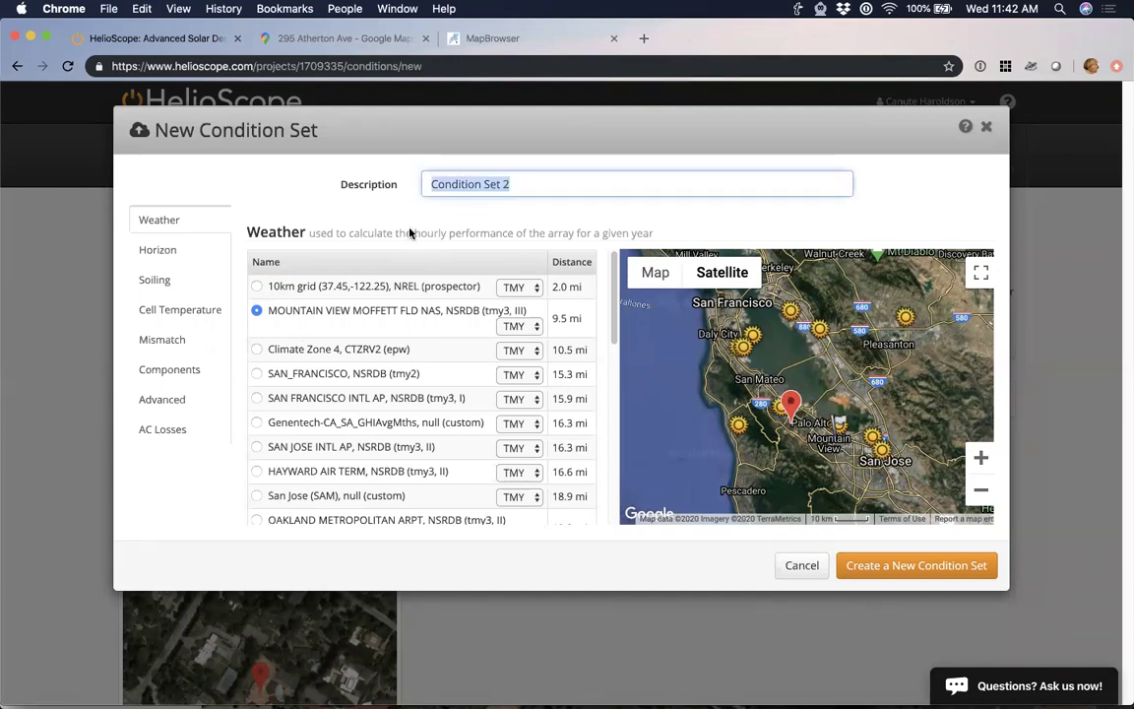
text(TMY3)
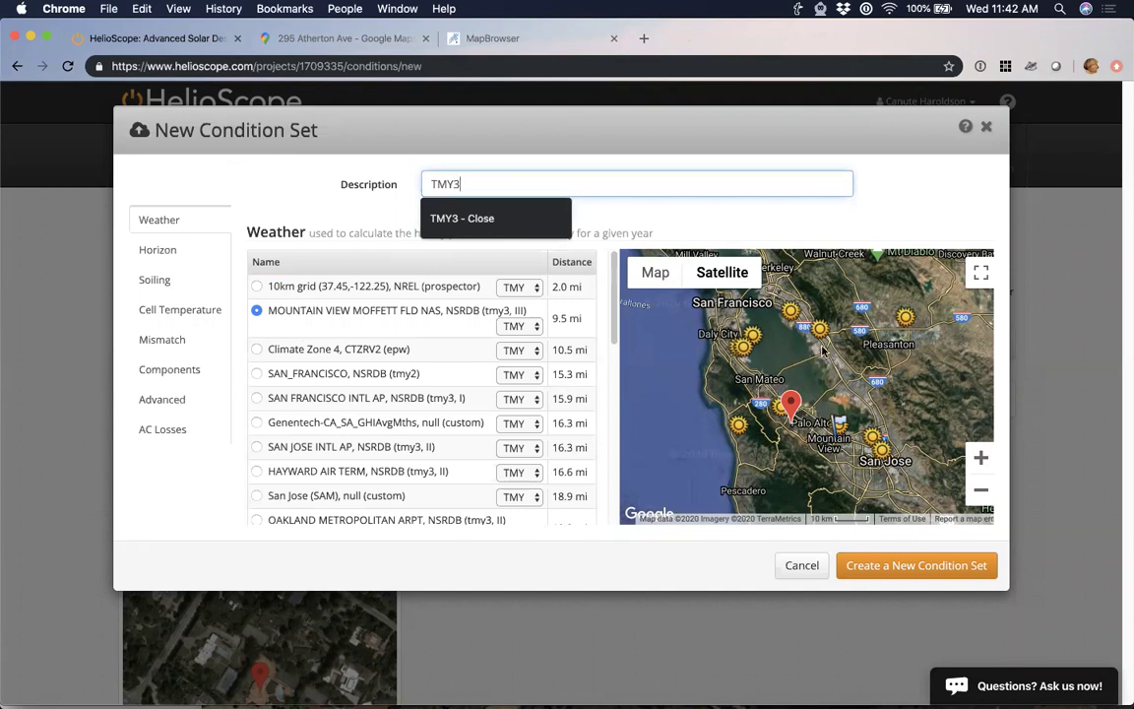
key(Down)
key(Return)
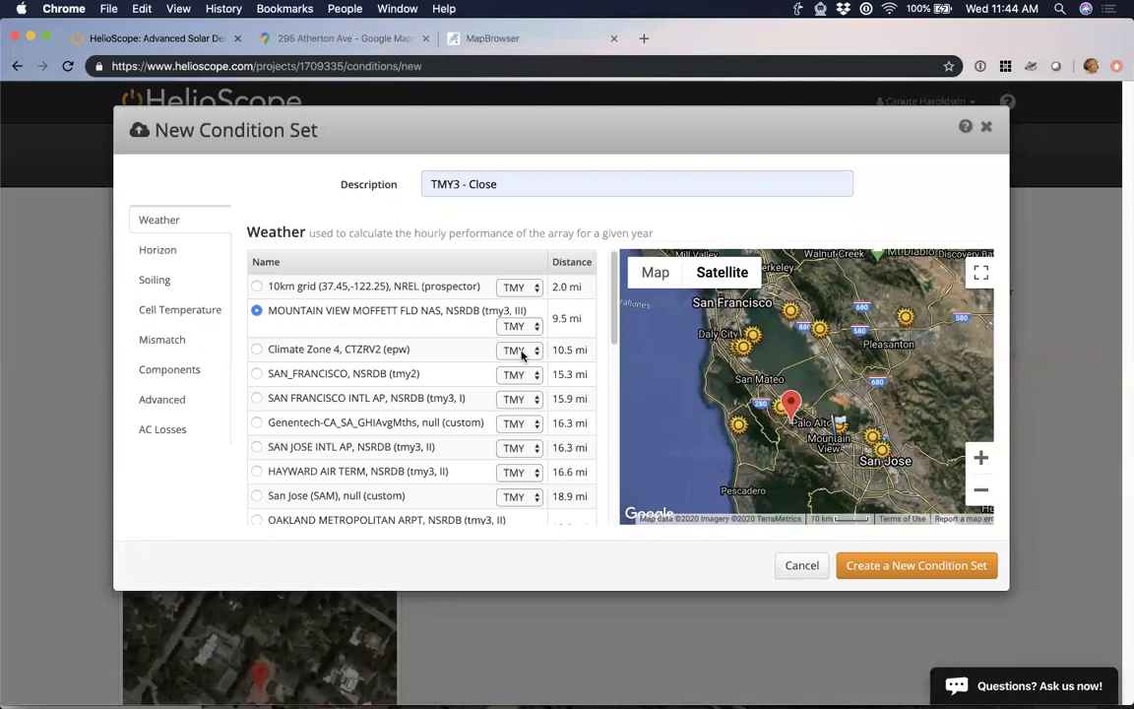
Examine the individual weather years available for the SAN_FRANCISCO, NSRDB (tmy2) dataset without changing the selection.
click(522, 495)
scroll(516, 476, down, 3)
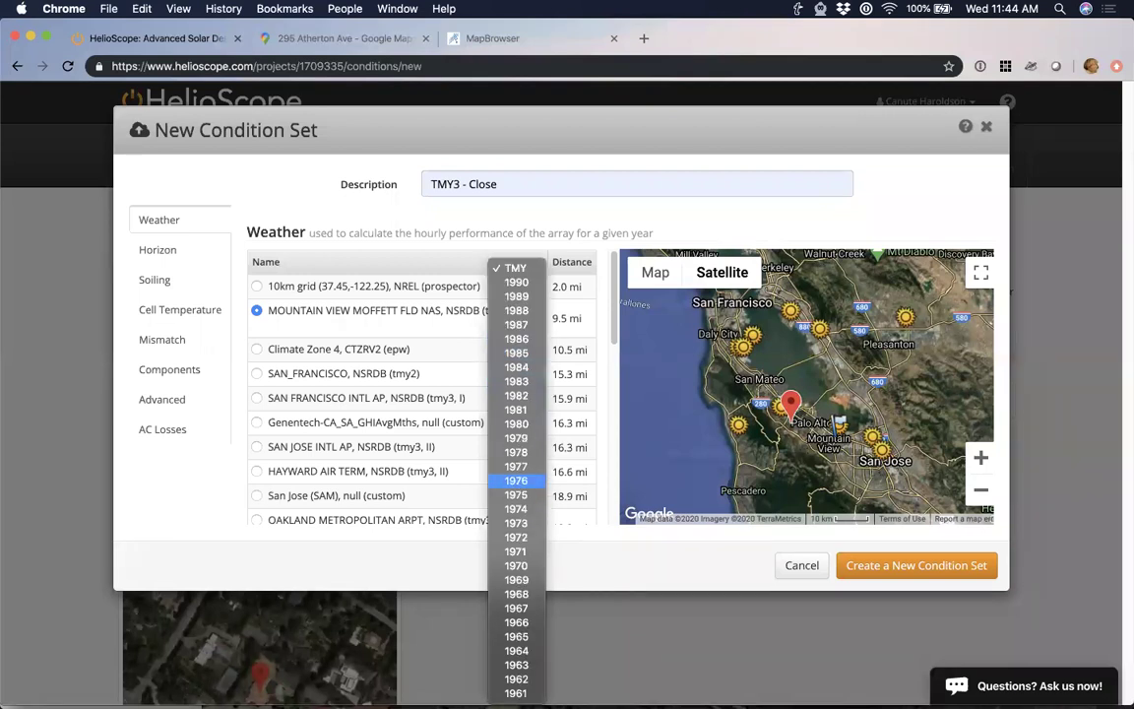
click(635, 226)
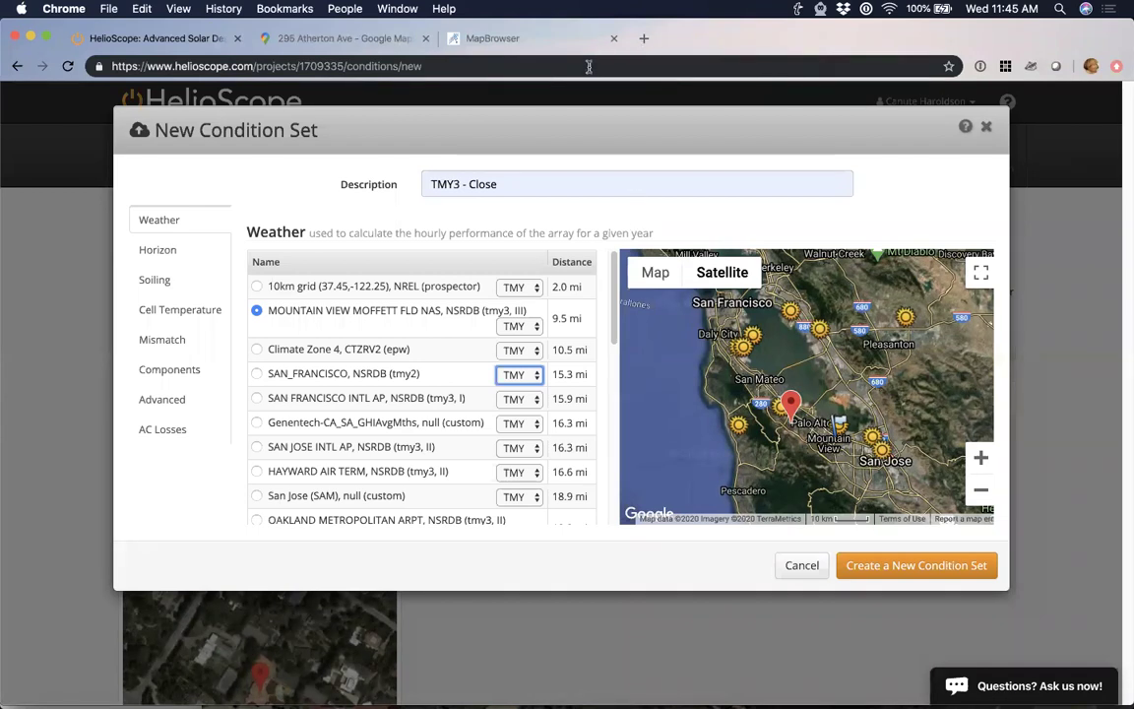
Open the HelioScope knowledge base at help.helioscope.com in a new browser tab.
key(super+t)
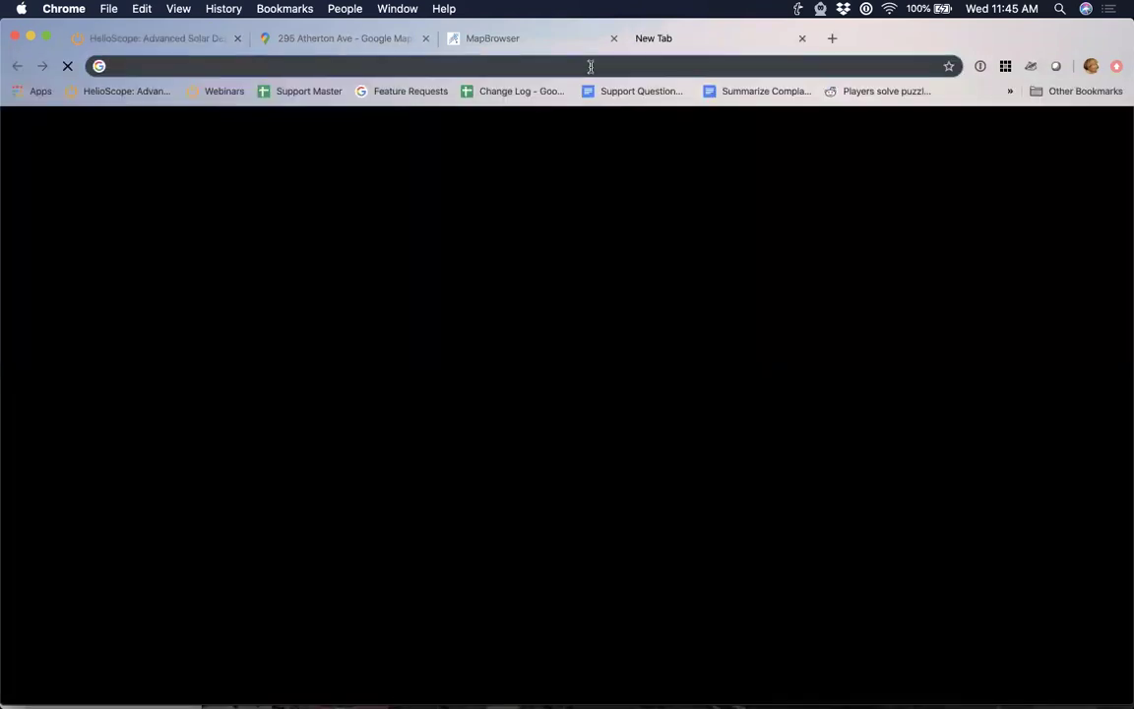
text(help)
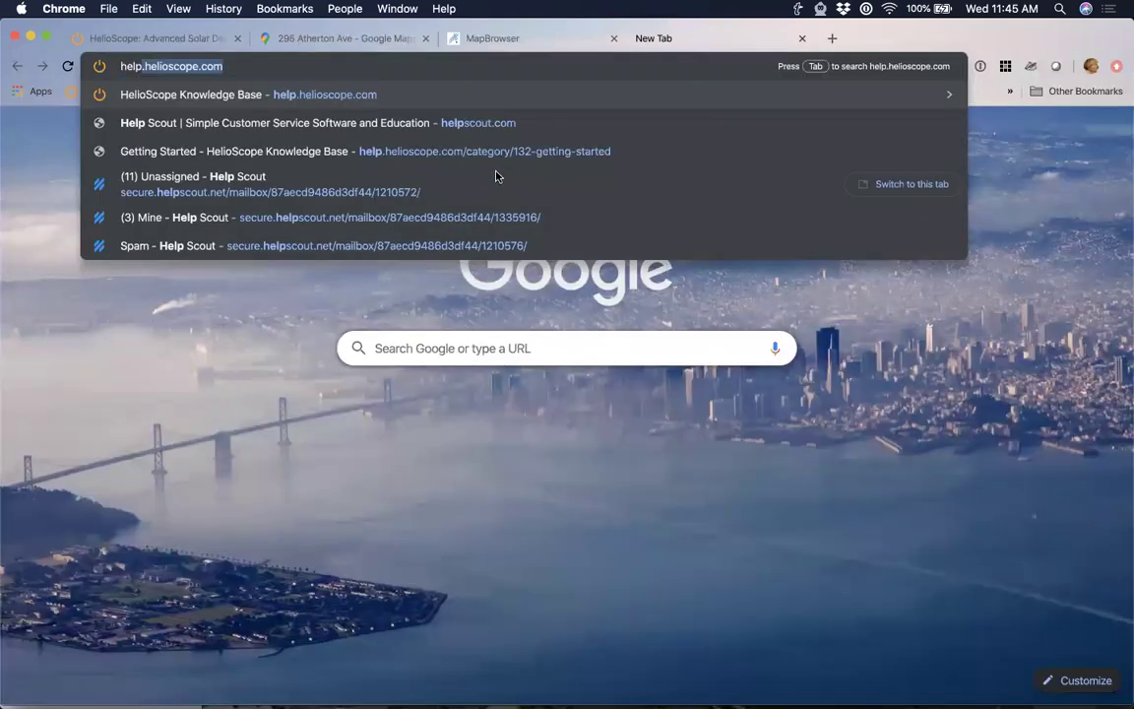
key(Return)
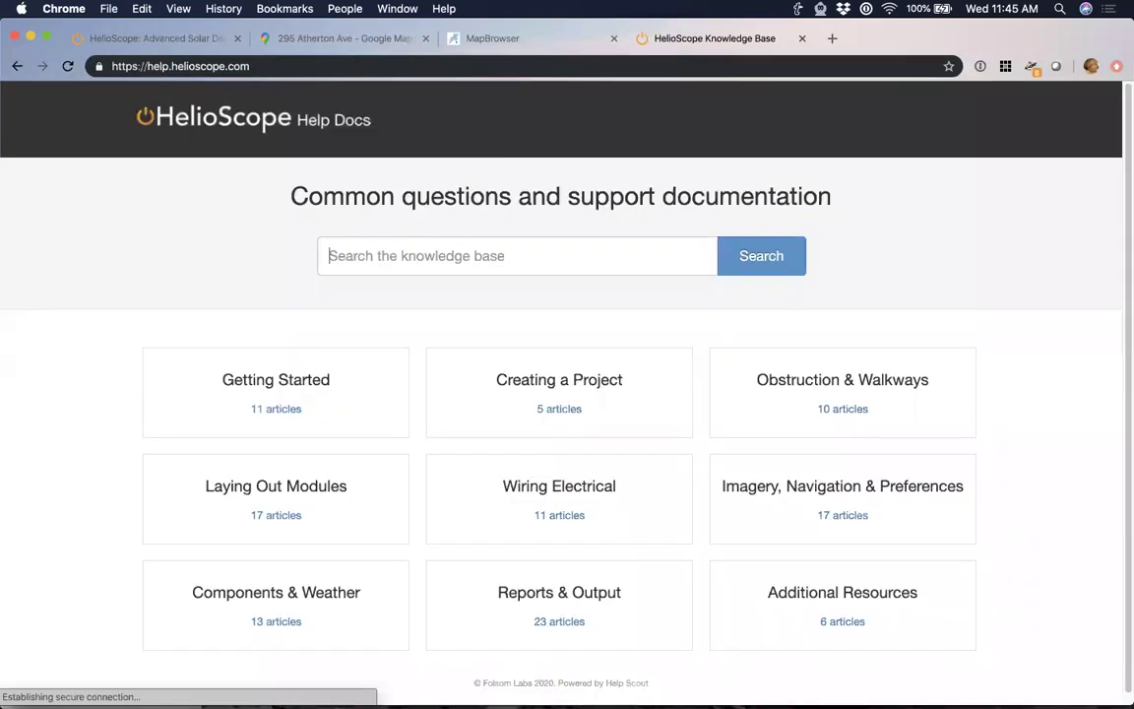
Try to search the knowledge base for the copied address of the "Creating a P50 and P90 with HelioScope" article.
click(453, 256)
text(`p)
key(BackSpace)
key(BackSpace)
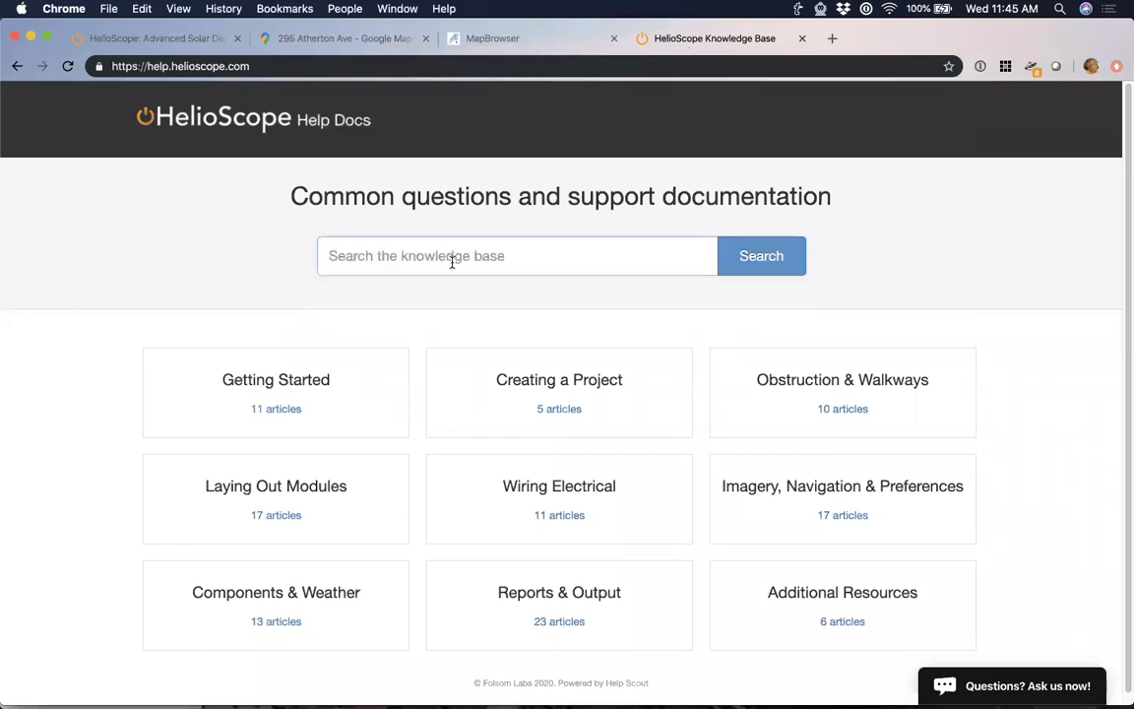
key(super+v)
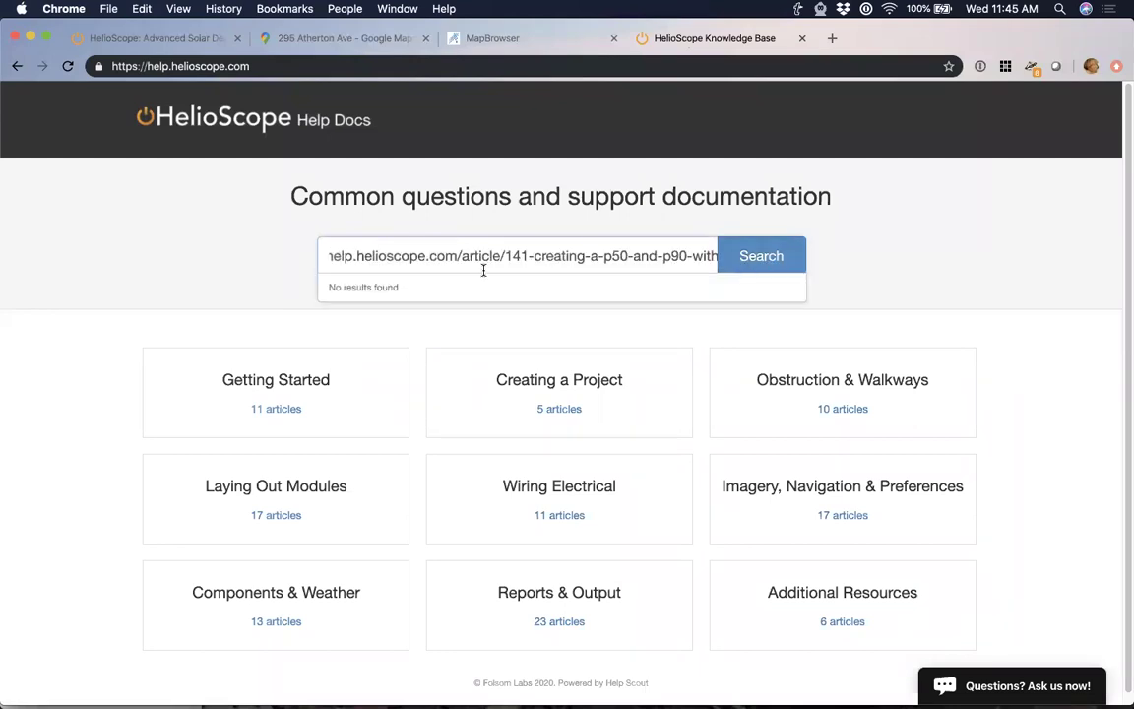
key(Tab)
key(Return)
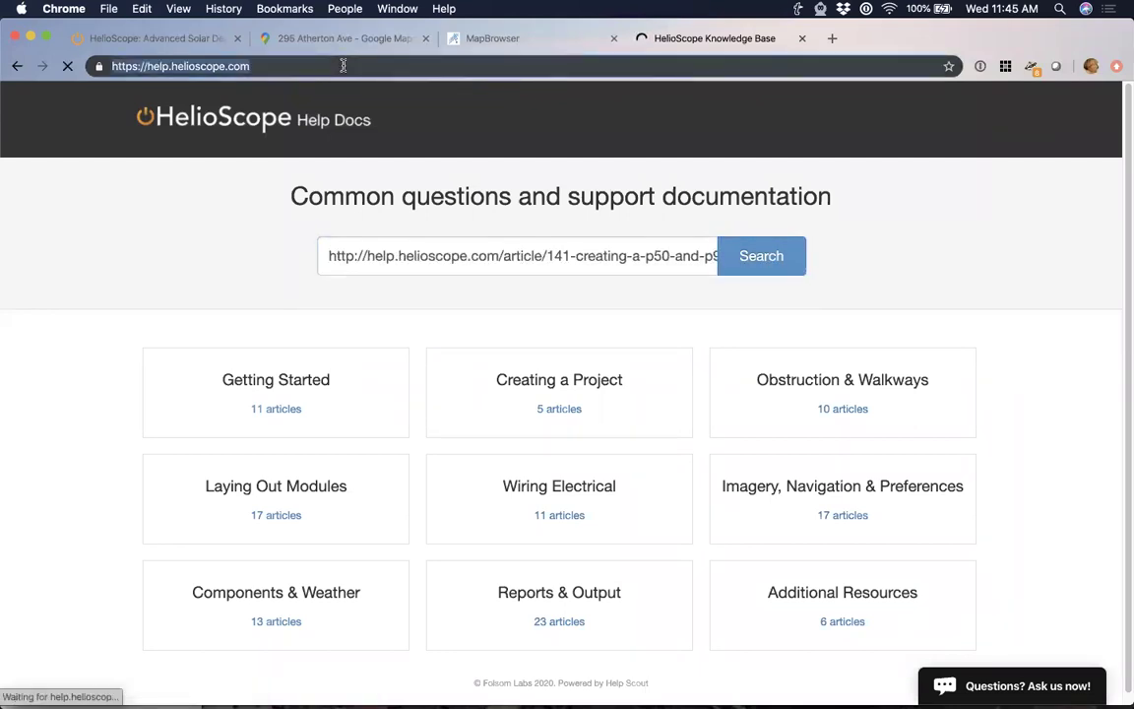
click(342, 65)
text(`p)
key(BackSpace)
key(BackSpace)
text(http://help.helioscope.com/article/141-creating-a-p50-and-p90-with-helioscope)
key(Return)
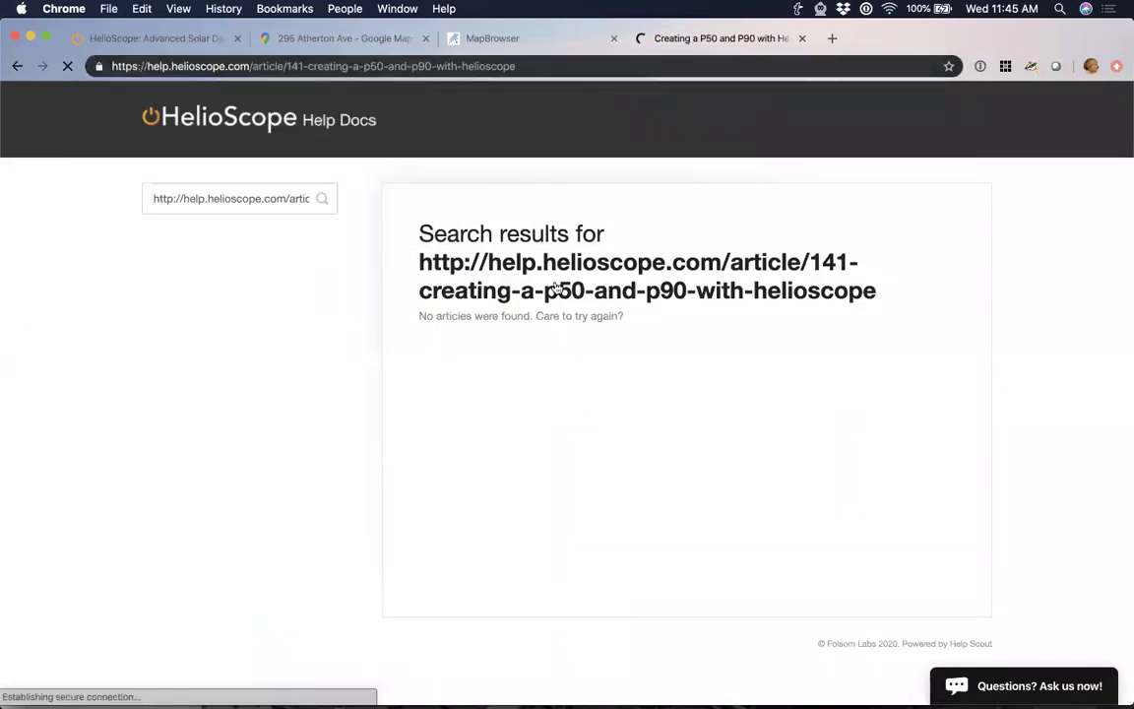
scroll(689, 403, down, 1)
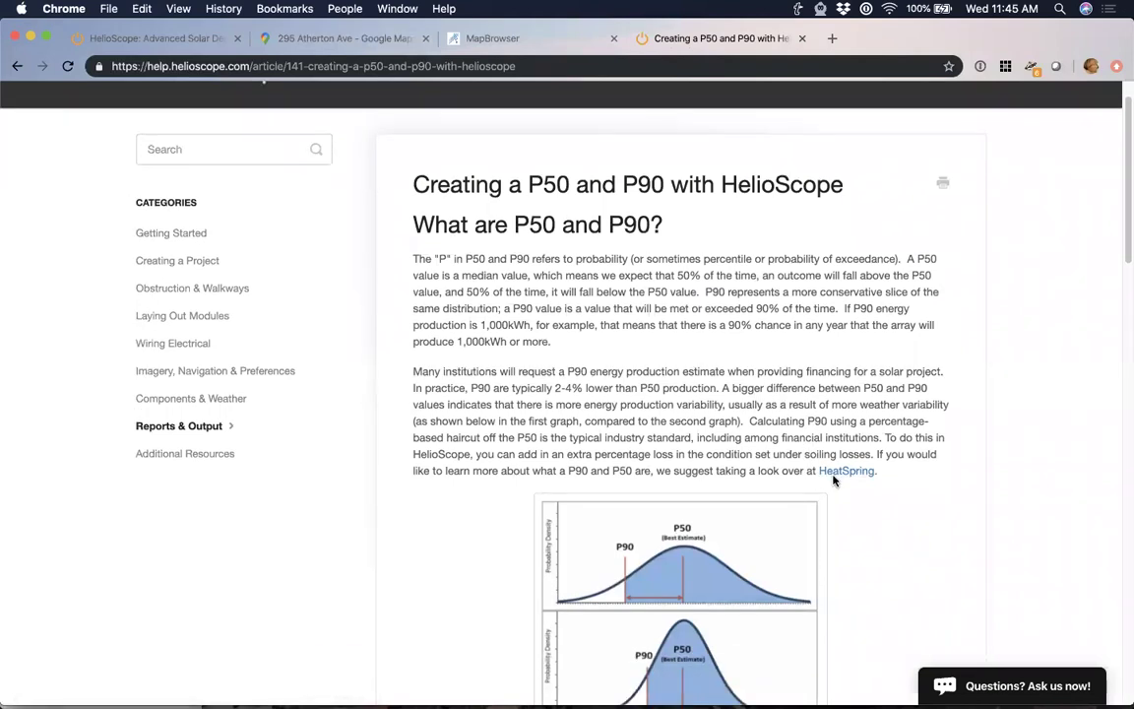
Read the article's sections on generating P50 and P90 estimates, the haircut method, and P90 options outside the US.
scroll(832, 480, down, 4)
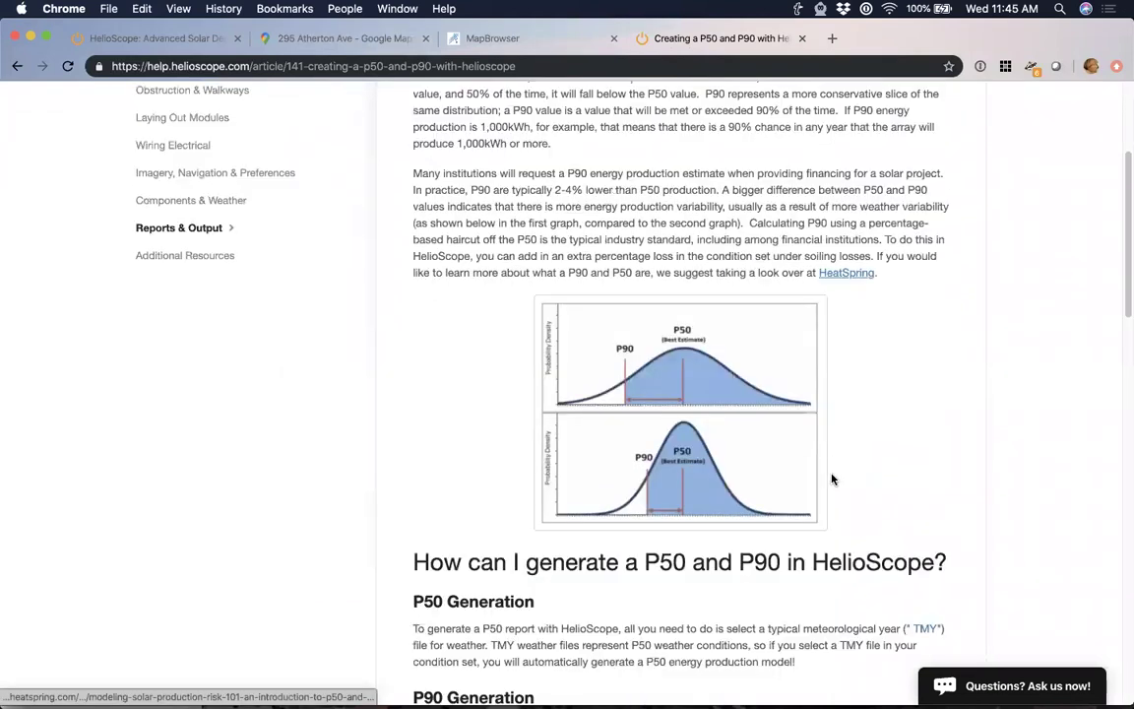
scroll(827, 478, down, 4)
scroll(938, 416, down, 4)
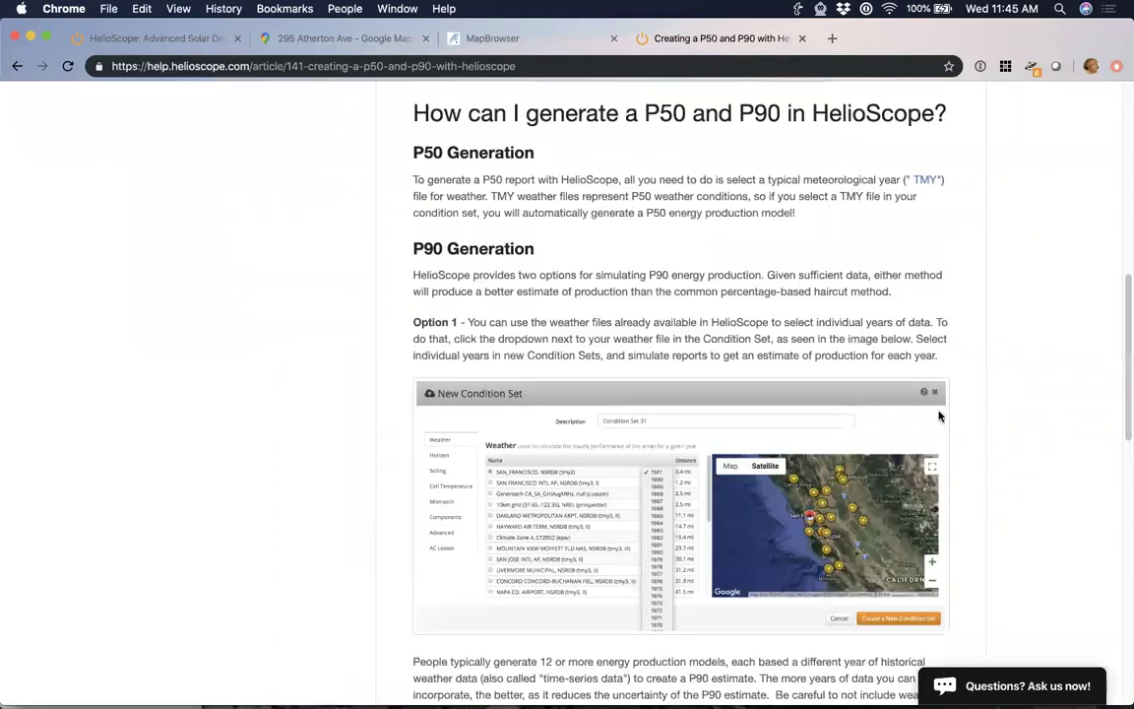
scroll(927, 423, down, 20)
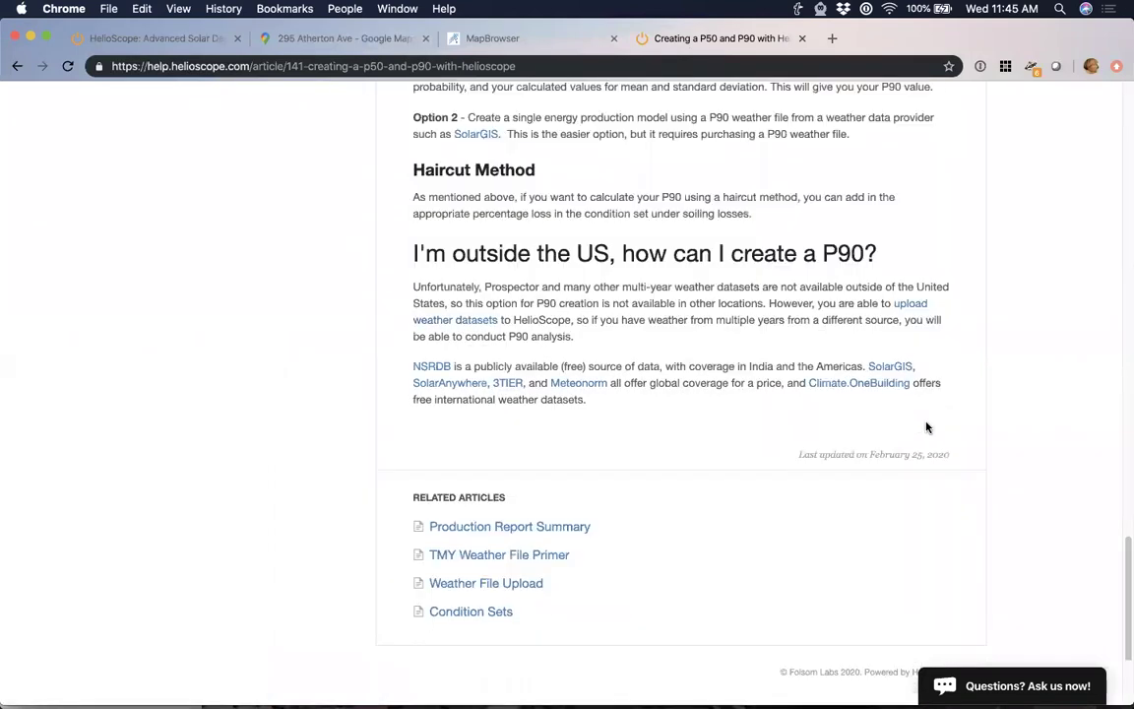
scroll(927, 427, up, 15)
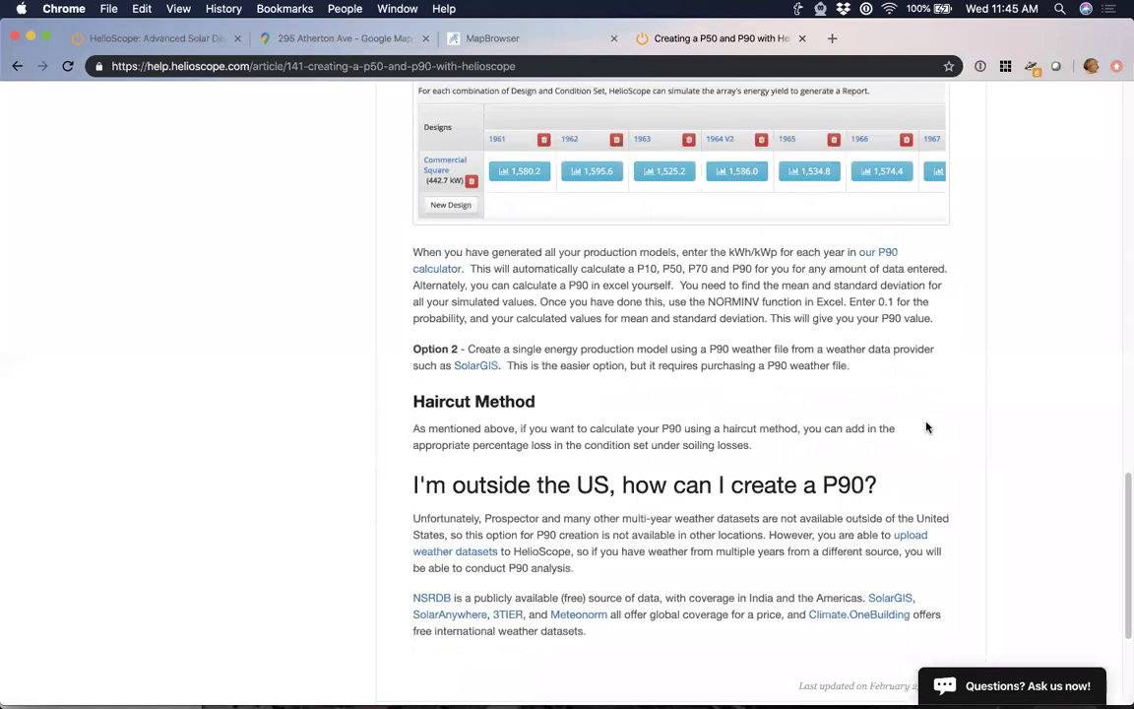
scroll(926, 427, up, 5)
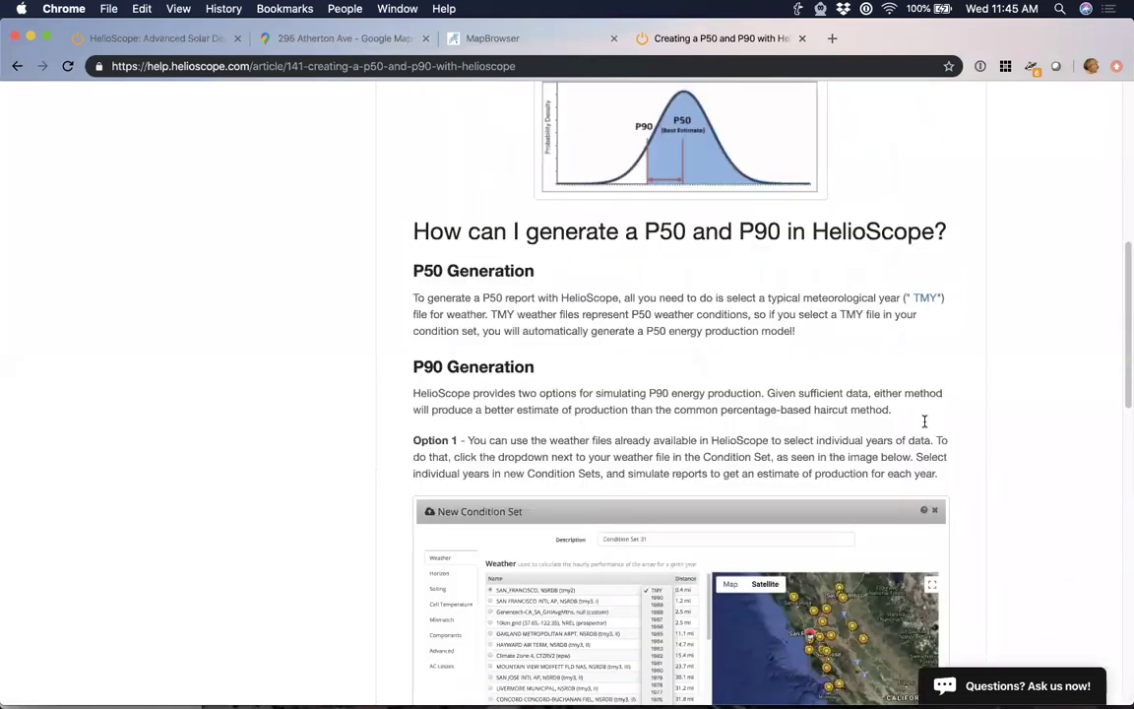
scroll(924, 421, up, 10)
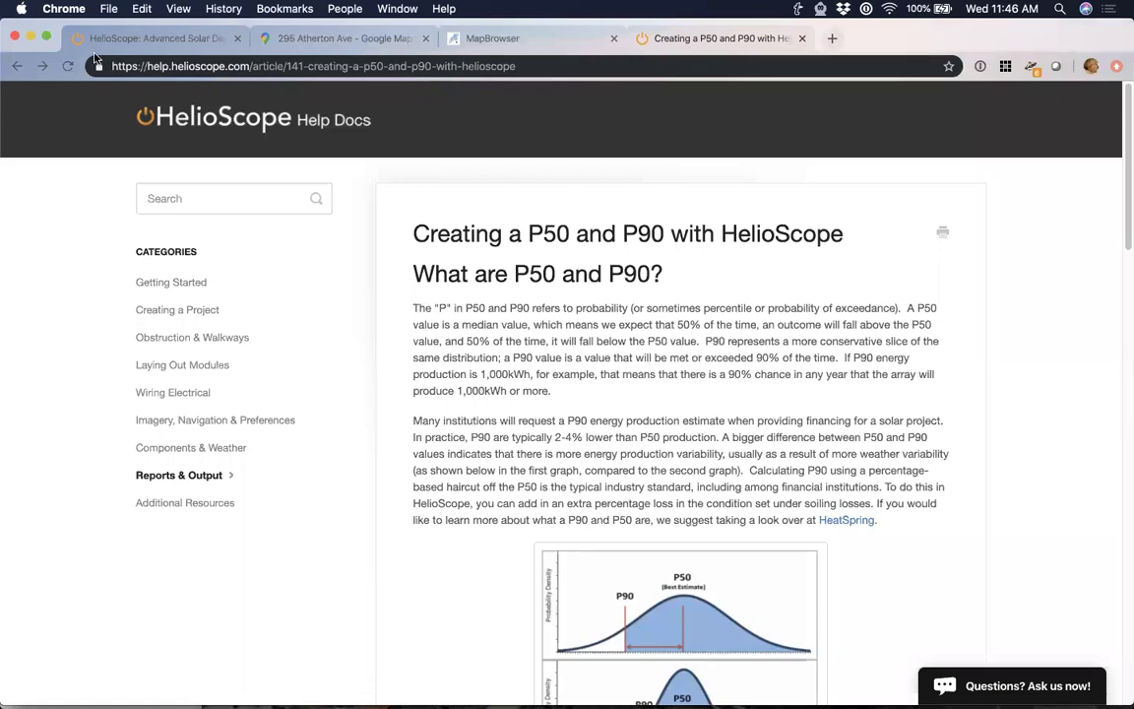
Return to the HelioScope project and create the "TMY3 - Close" condition set with the MOUNTAIN VIEW MOFFETT FLD NAS, NSRDB (tmy3, III) weather data.
click(149, 40)
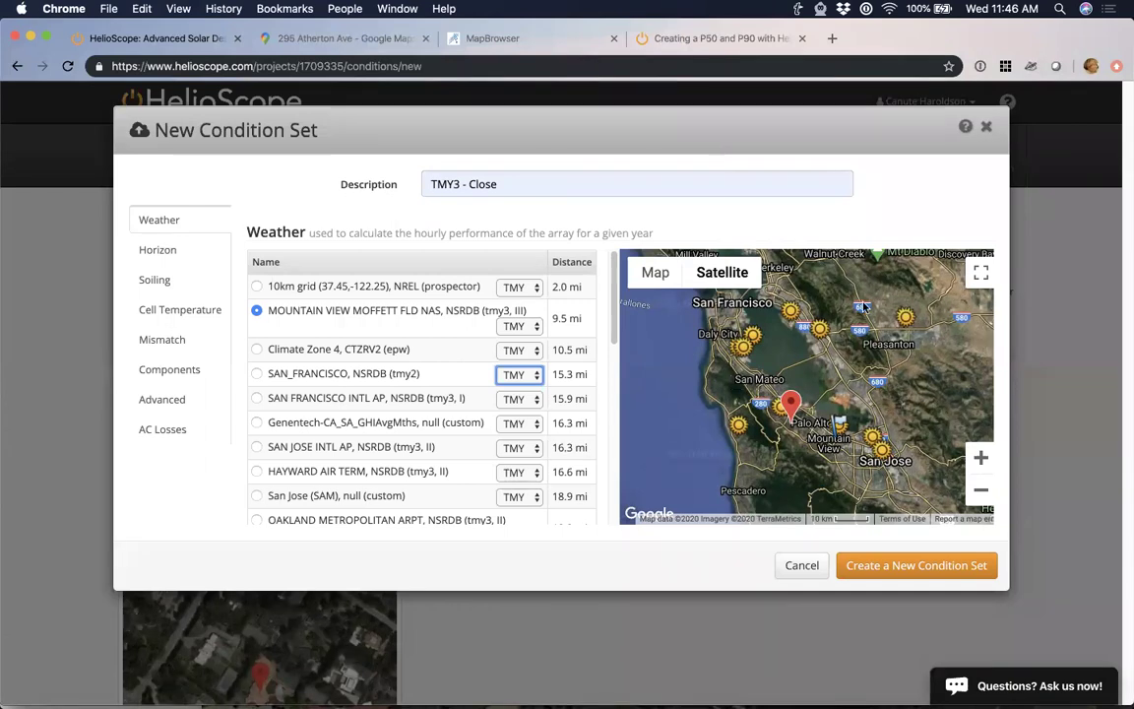
click(887, 571)
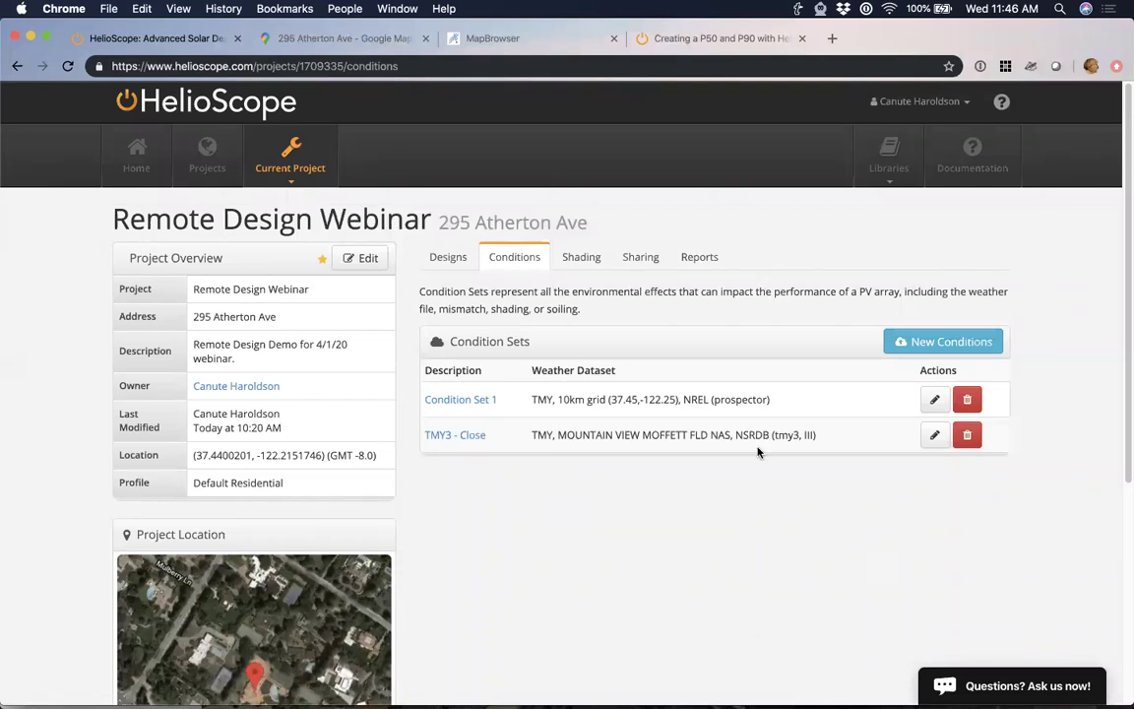
Switch to Google Earth Pro and compare the 6/2019 historical imagery of the house with the 8/2018 imagery.
key(super+m)
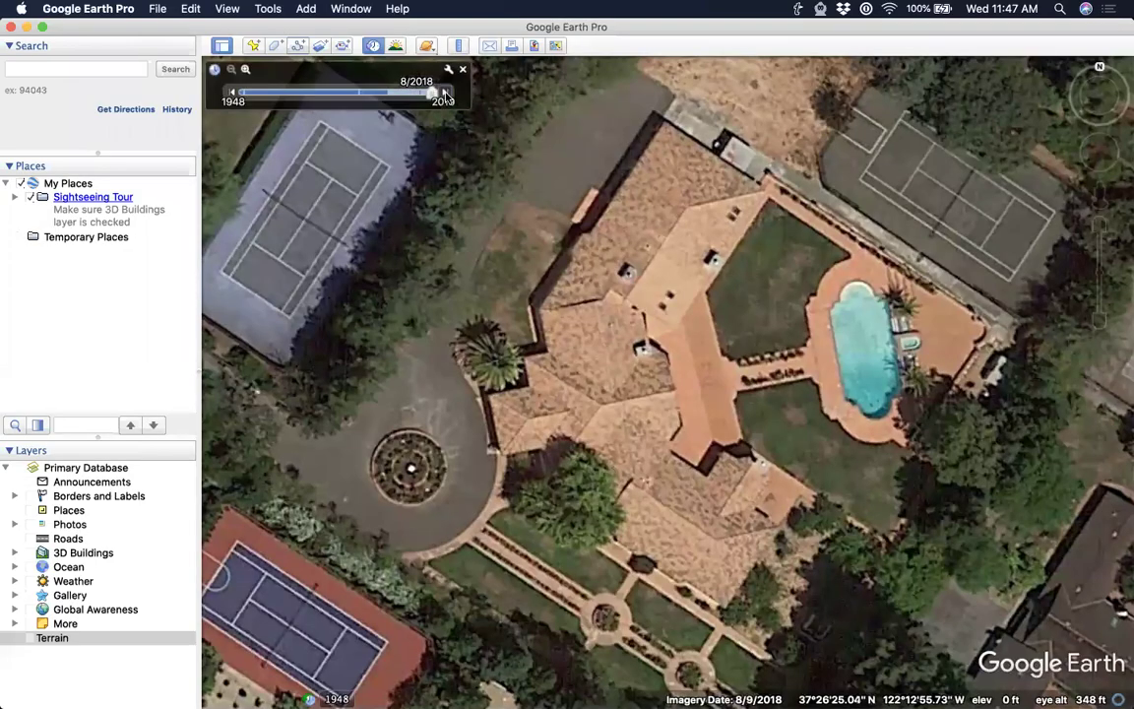
click(445, 93)
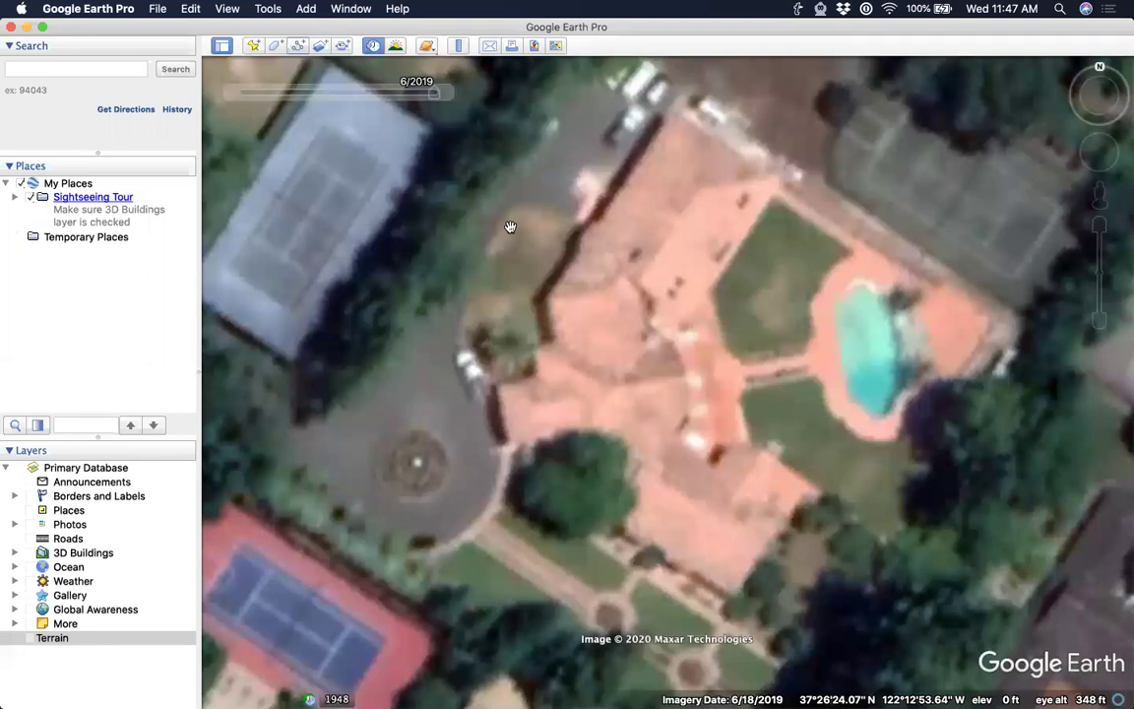
click(231, 93)
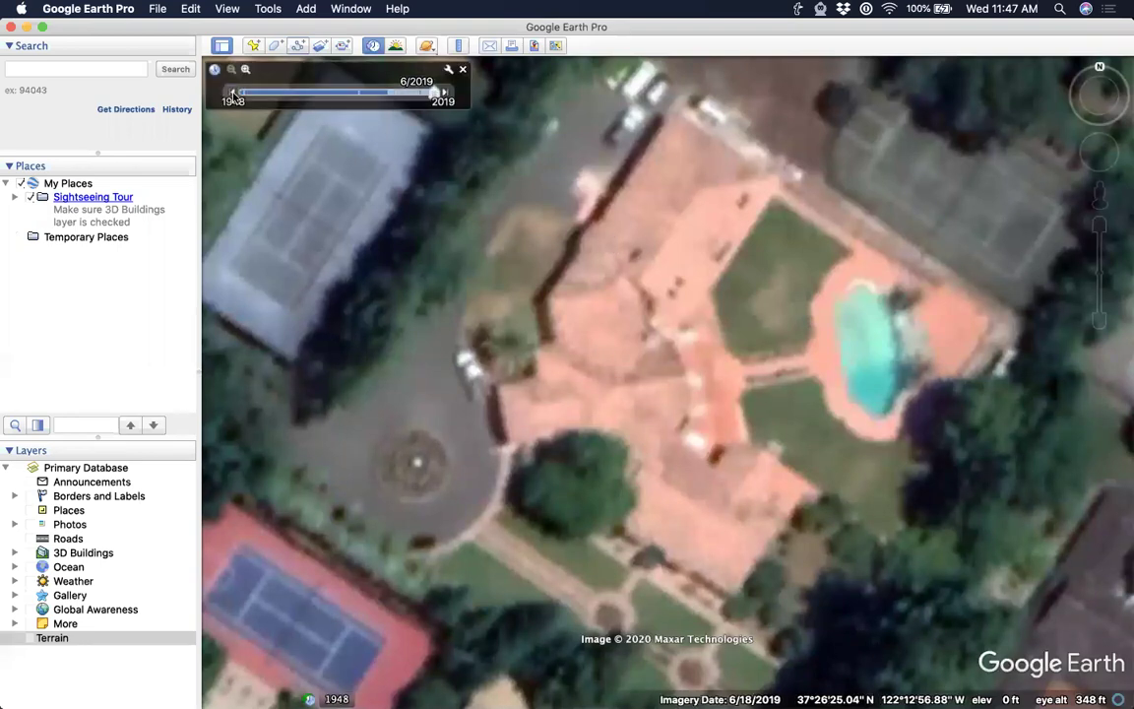
click(232, 94)
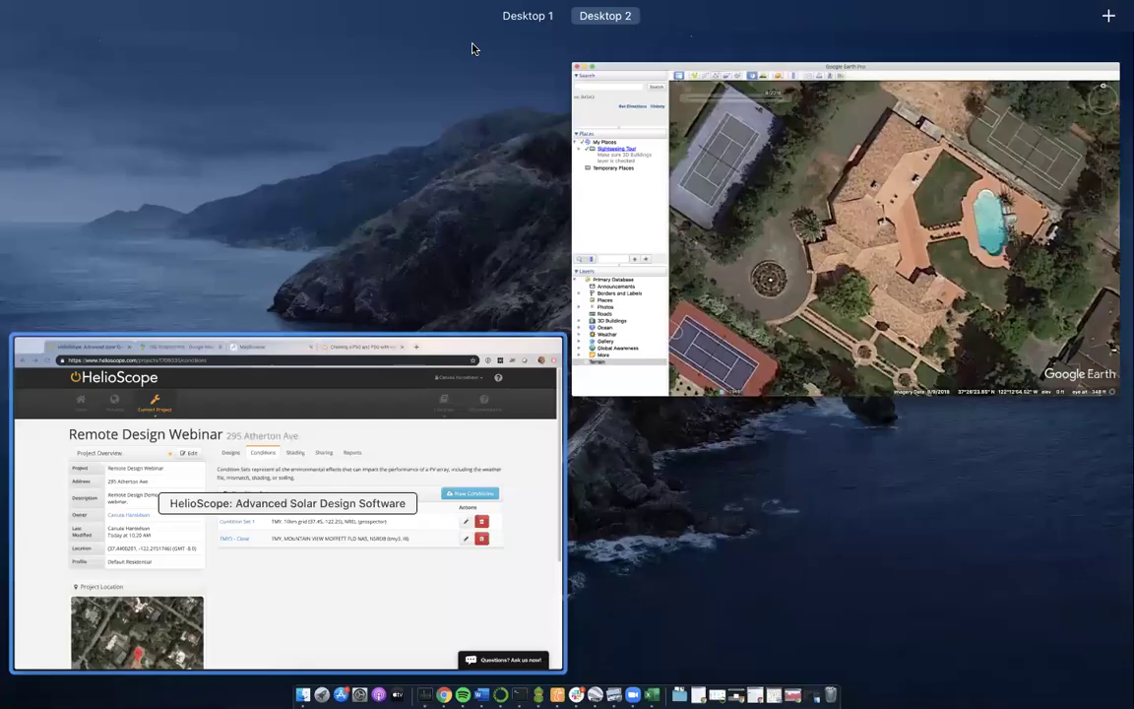
Return to HelioScope and simulate Full Roof Design - 6/18/19 for both Condition Set 1 and TMY3 - Close.
click(283, 501)
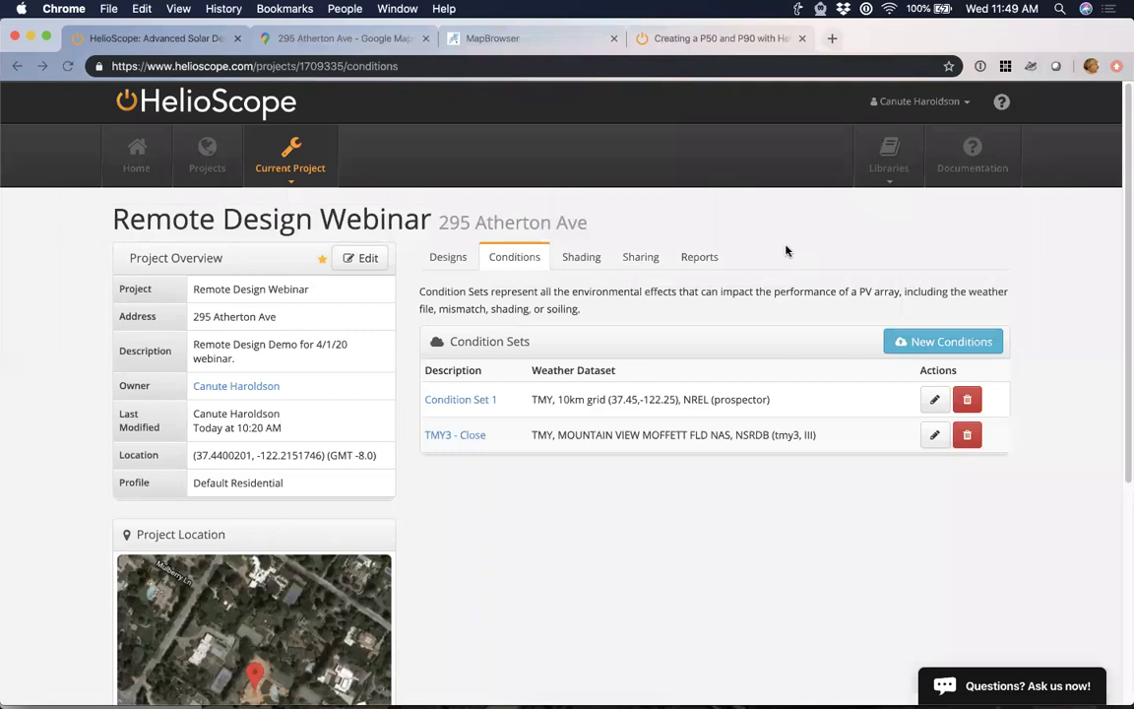
click(694, 257)
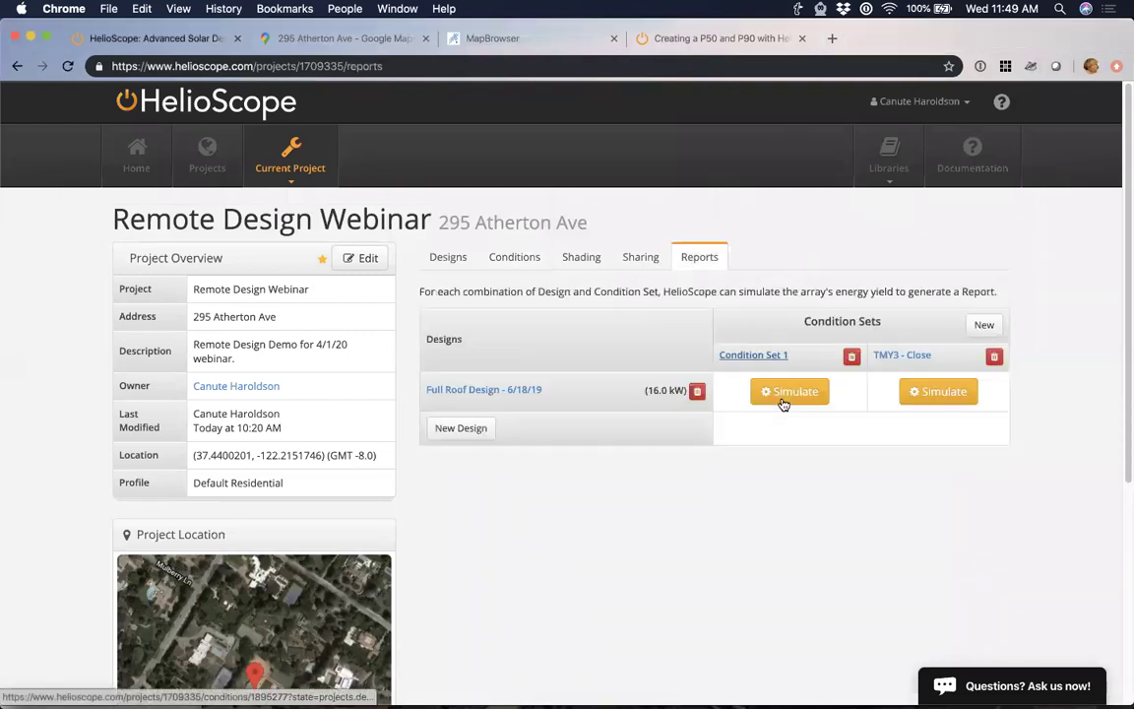
click(794, 391)
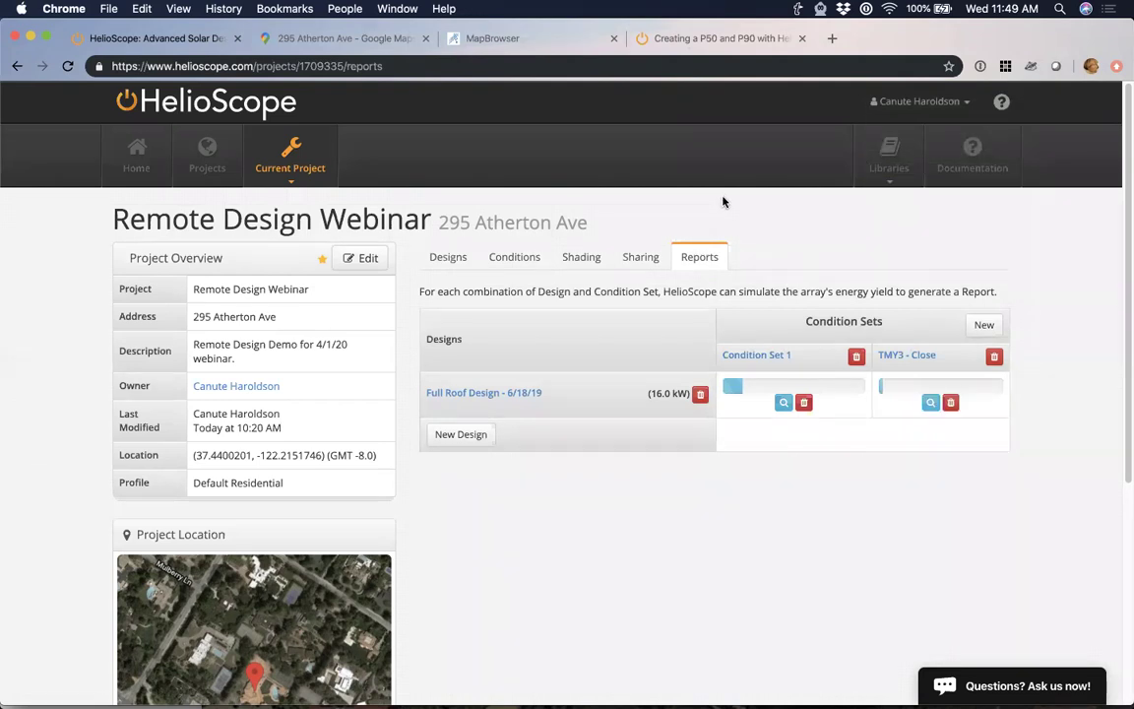
Show the export formats available for Full Roof Design - 6/18/19 in the project's design list.
click(448, 256)
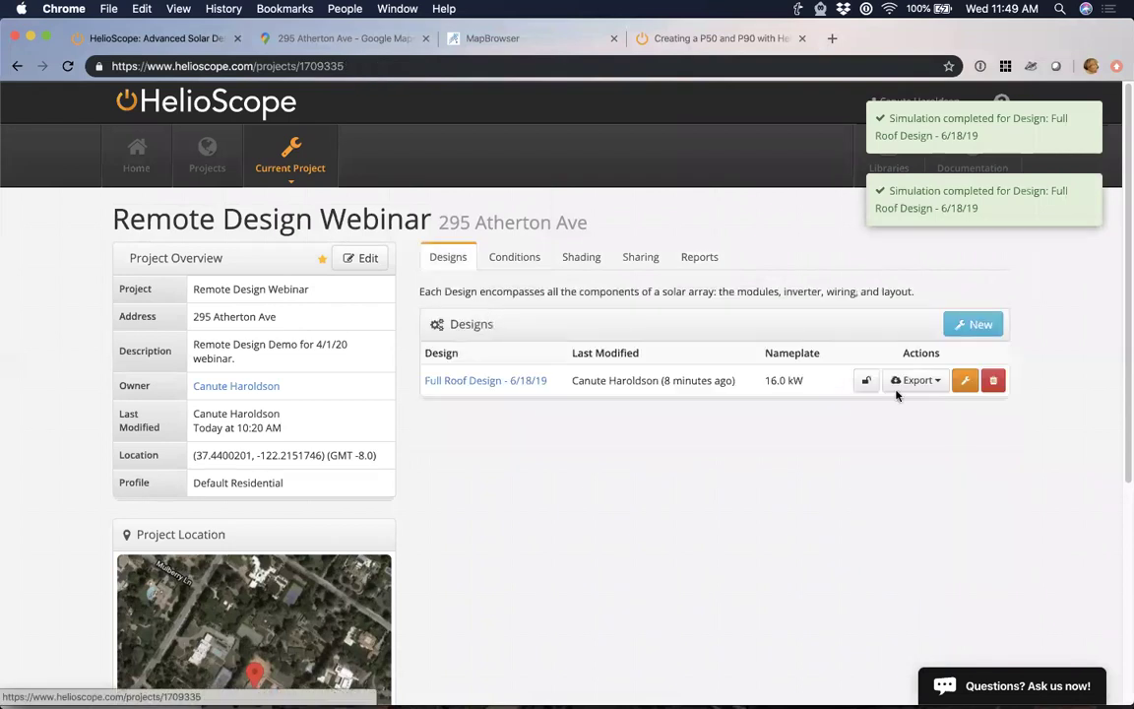
click(919, 383)
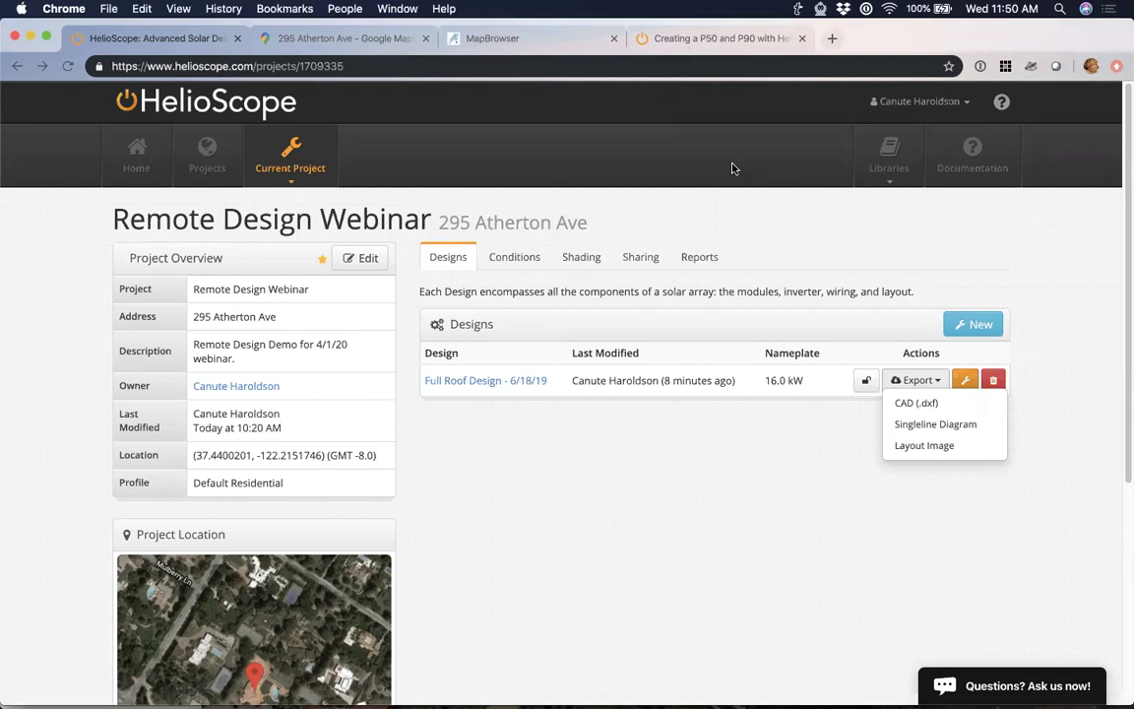
Compare the simulated reports of both condition sets by kWh/kWp, Performance Ratio and Energy.
click(691, 257)
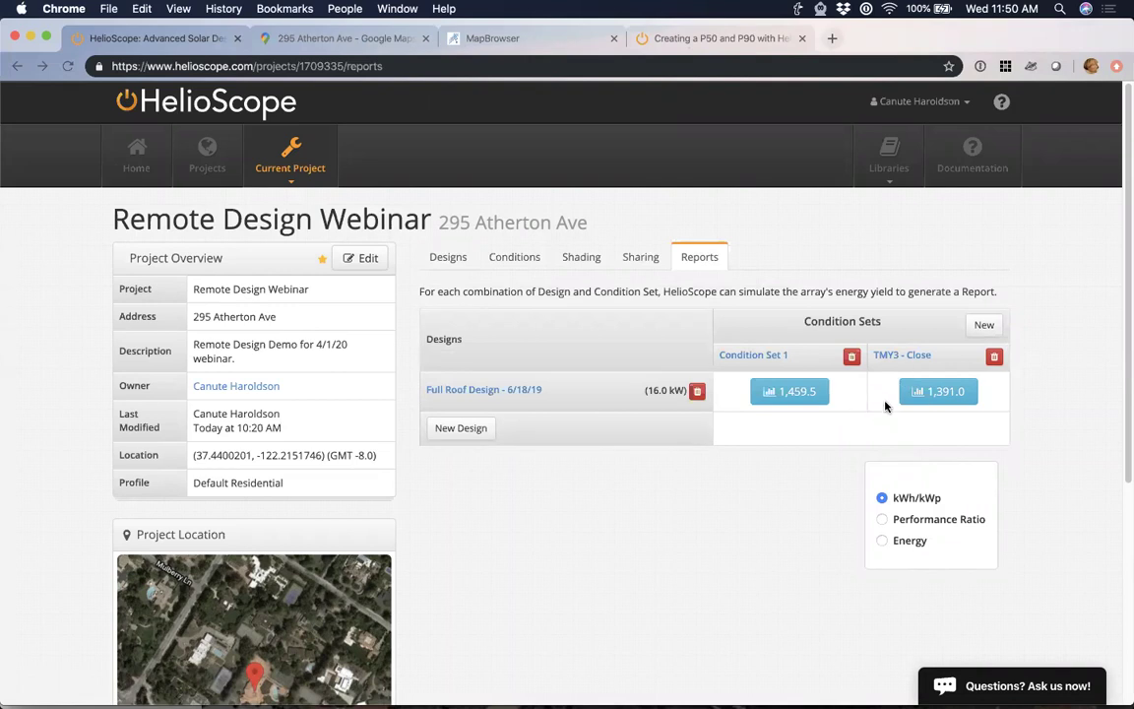
click(882, 519)
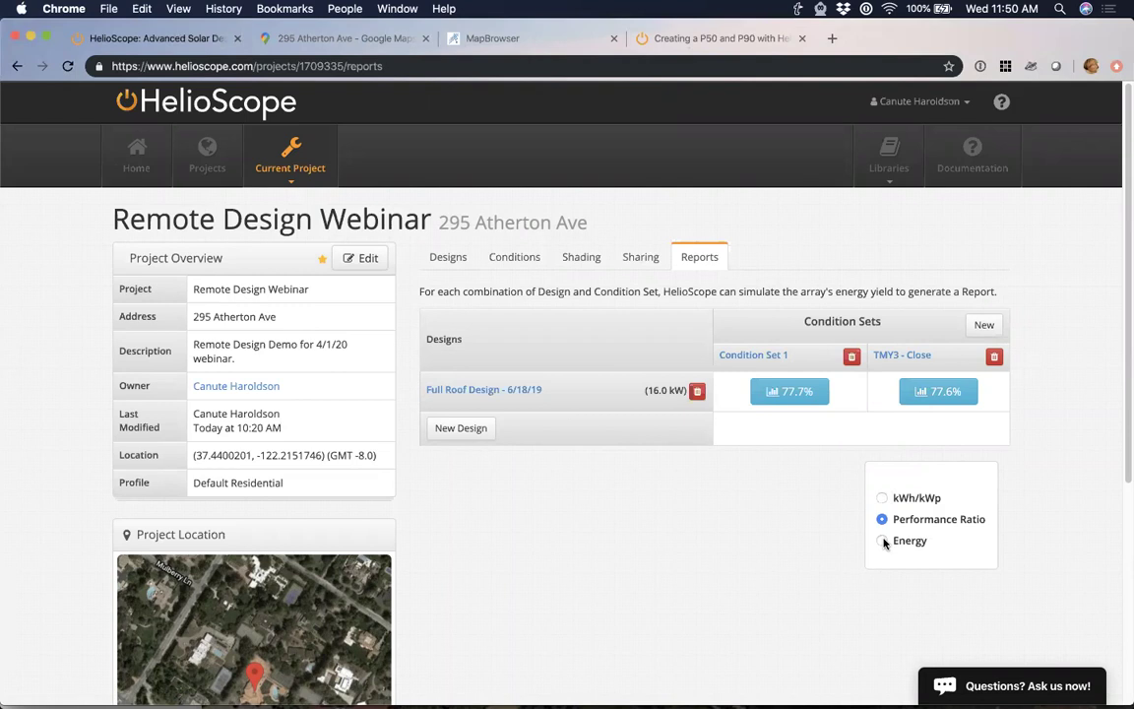
click(883, 541)
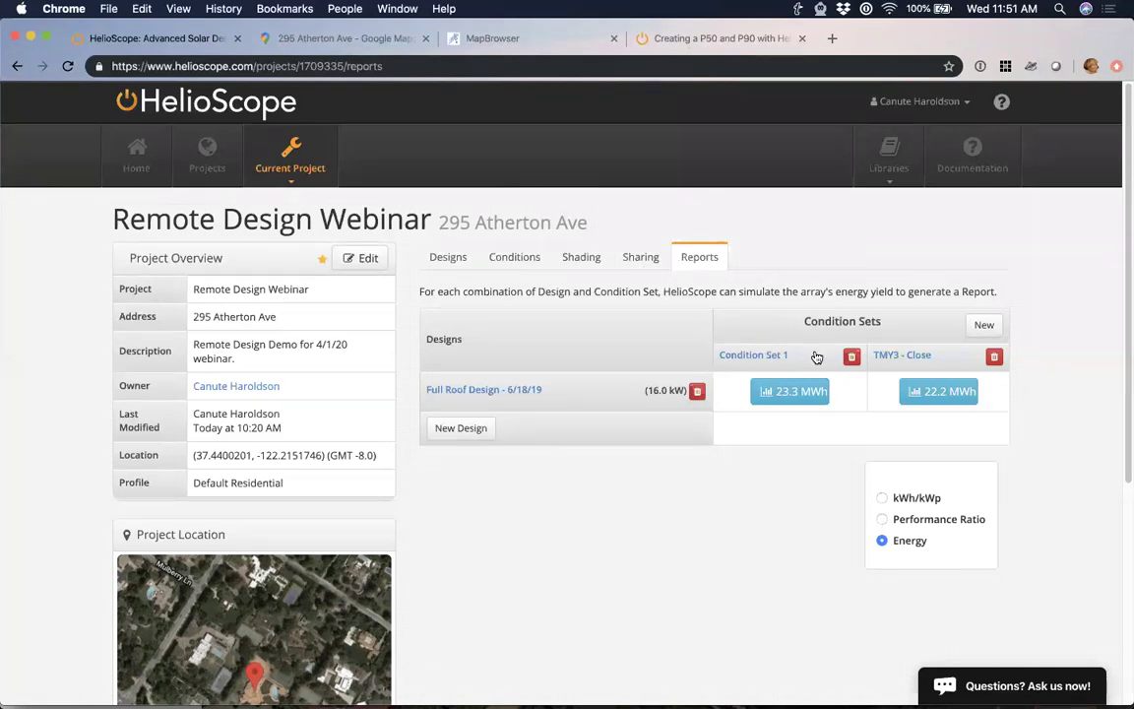
Inspect the project's sharing settings and share link, and return to the design list.
key(super+bracketleft)
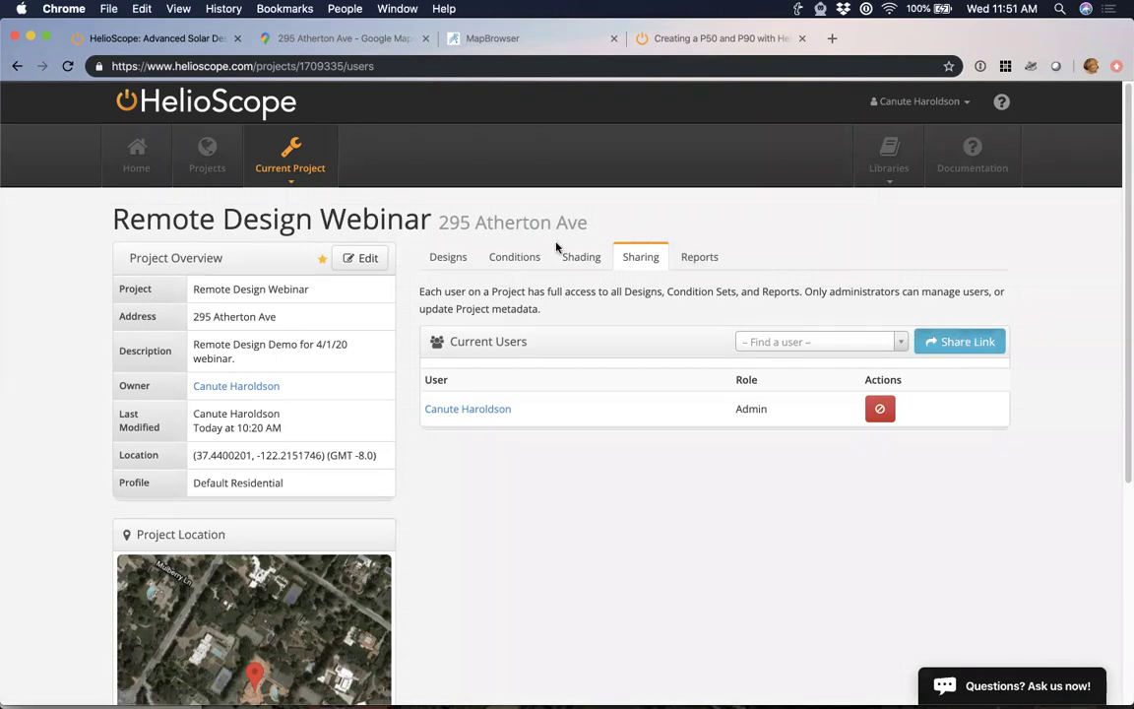
click(961, 341)
click(836, 132)
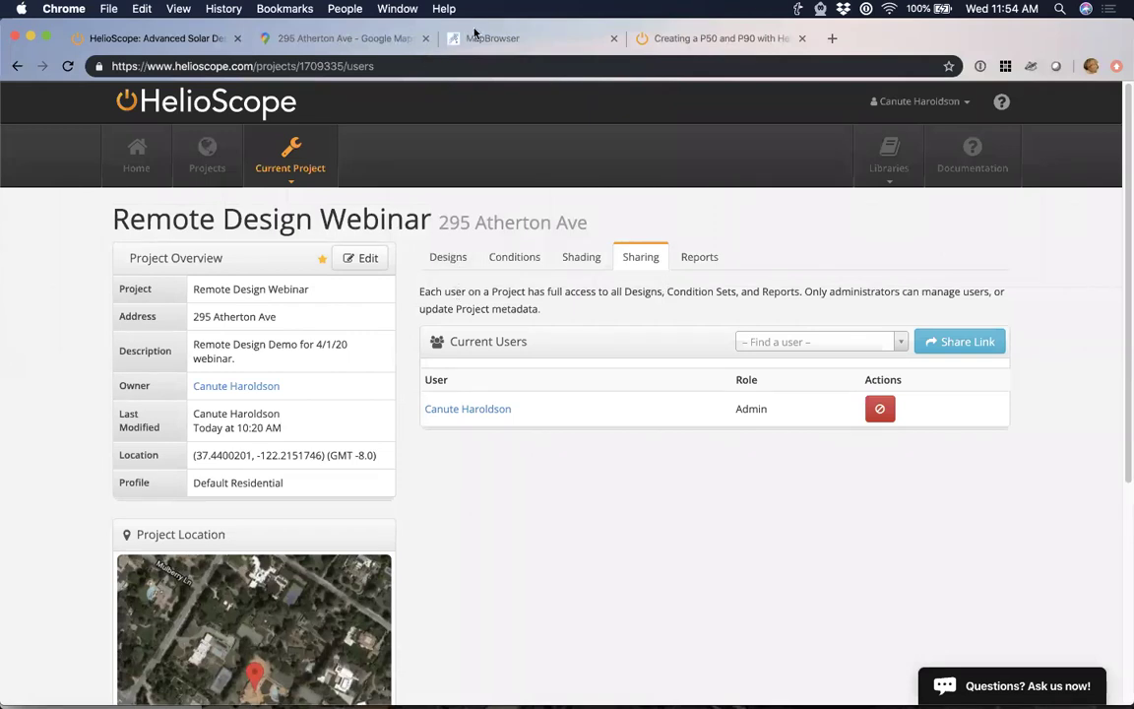
click(596, 157)
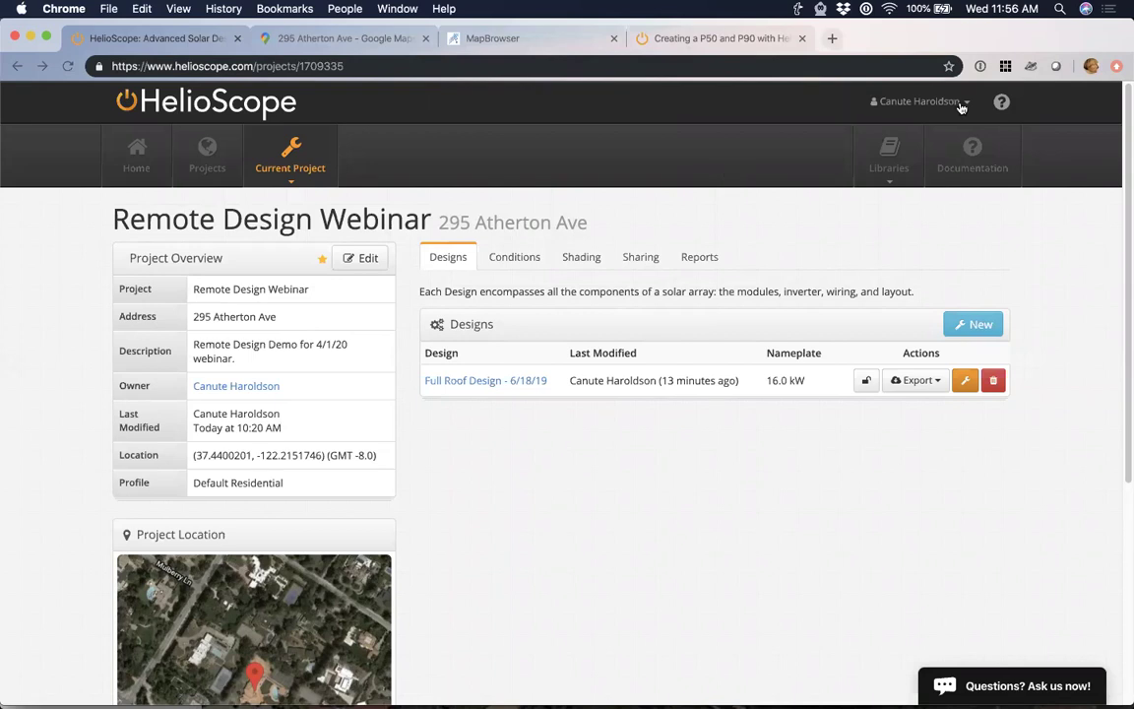
Open the account page in a new browser tab and show its design profiles.
click(910, 102)
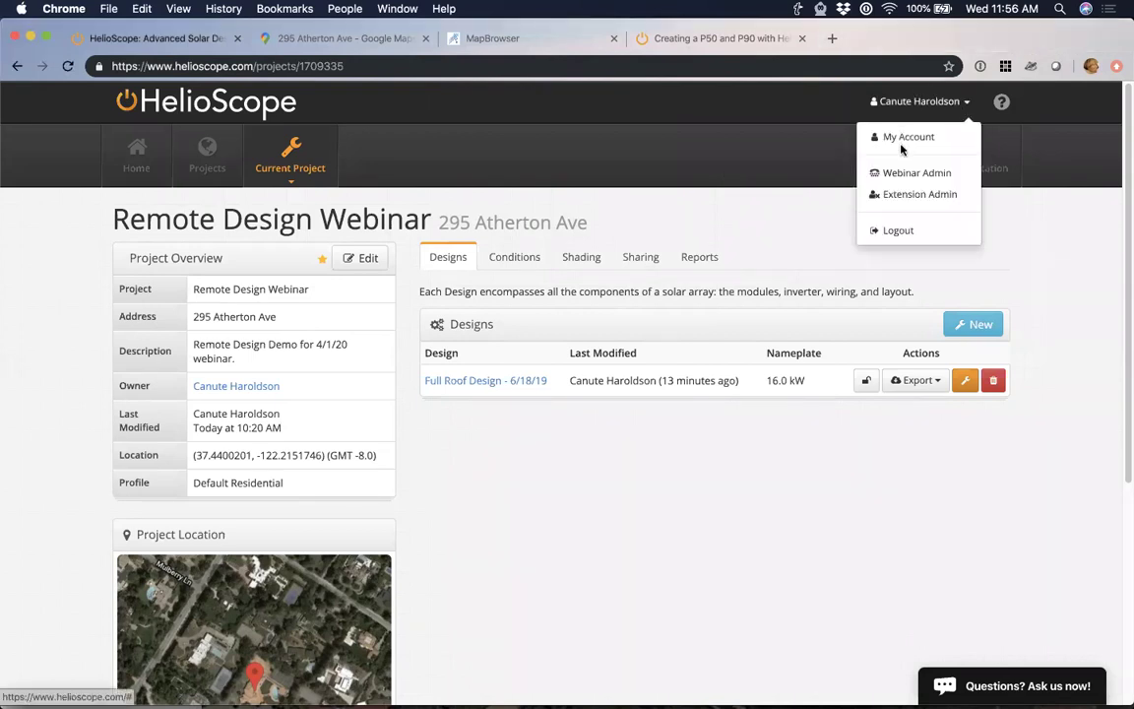
right_click(903, 138)
key(Down)
key(Return)
click(324, 39)
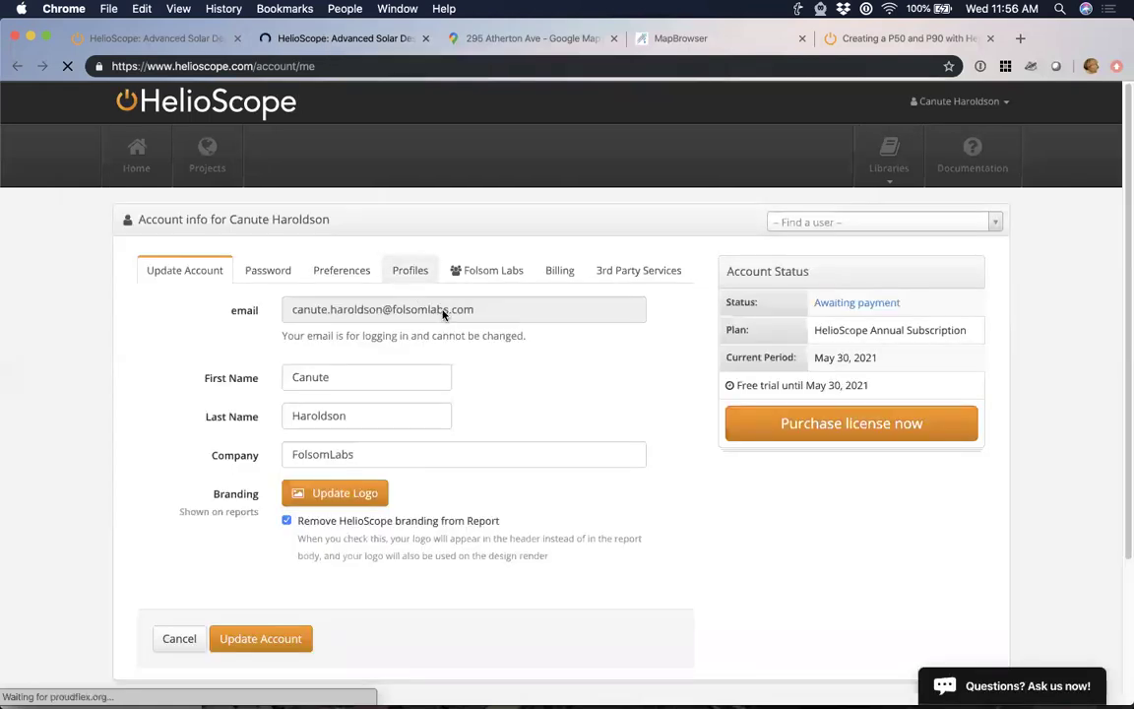
click(405, 275)
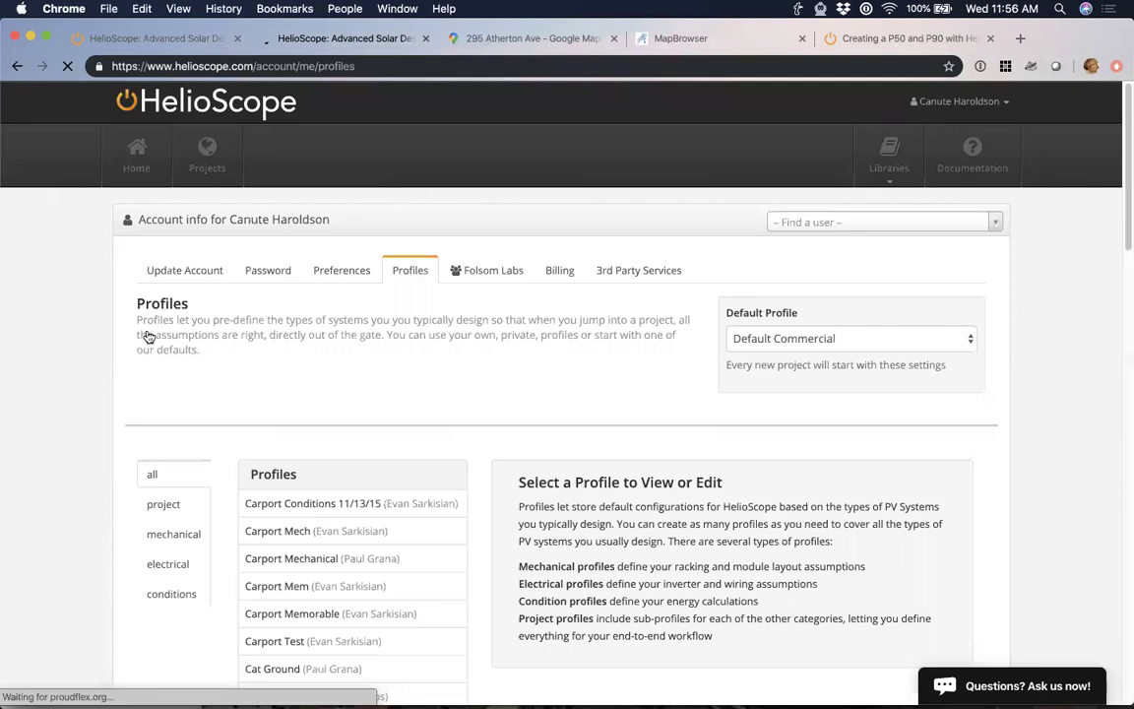
Restrict the profile list to mechanical profiles and open the Null Mechanical profile for editing.
scroll(196, 331, down, 4)
click(512, 377)
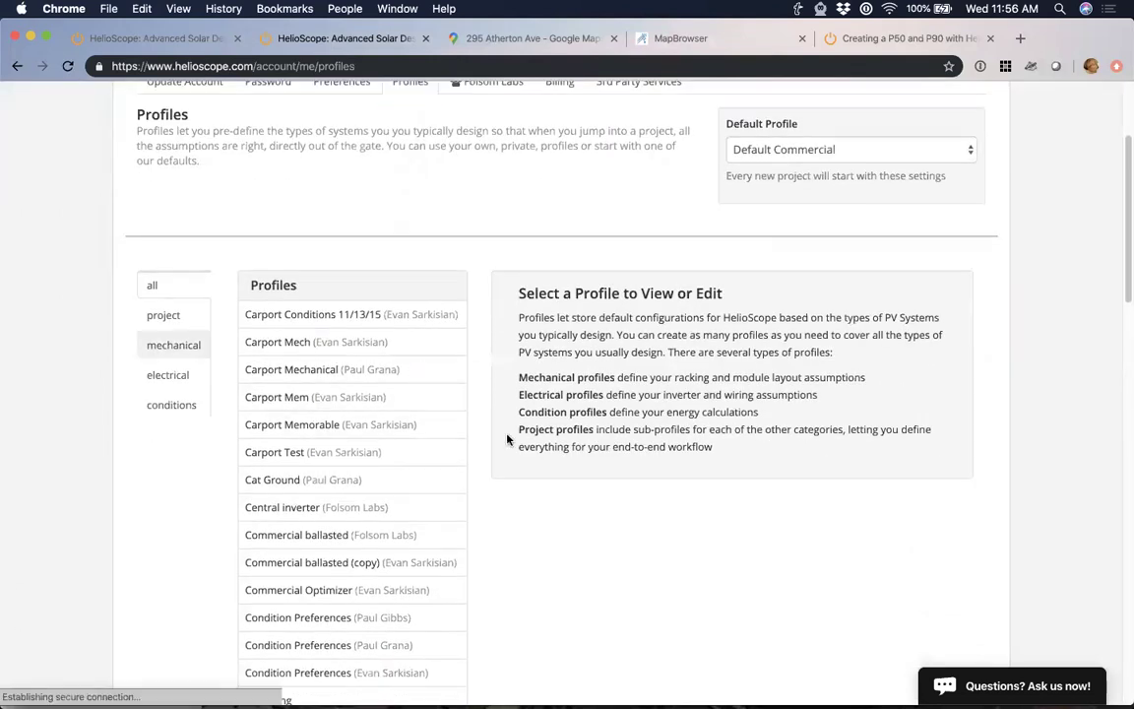
scroll(389, 431, down, 2)
scroll(476, 357, down, 4)
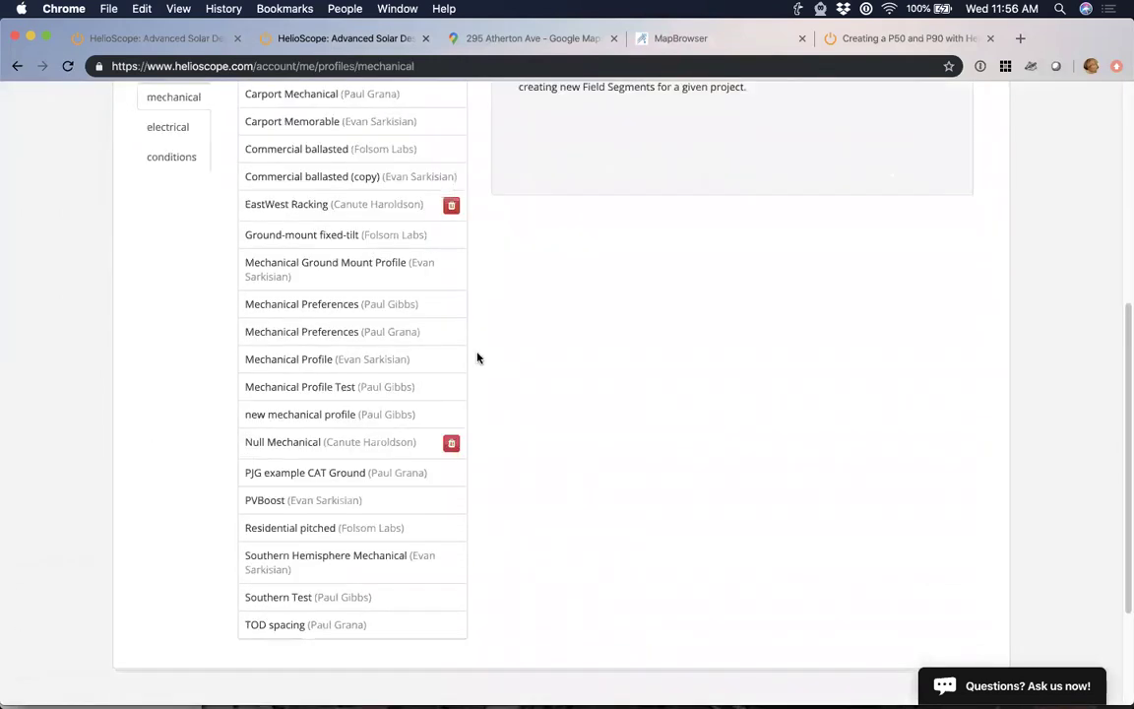
click(325, 407)
scroll(856, 433, down, 3)
scroll(857, 437, up, 3)
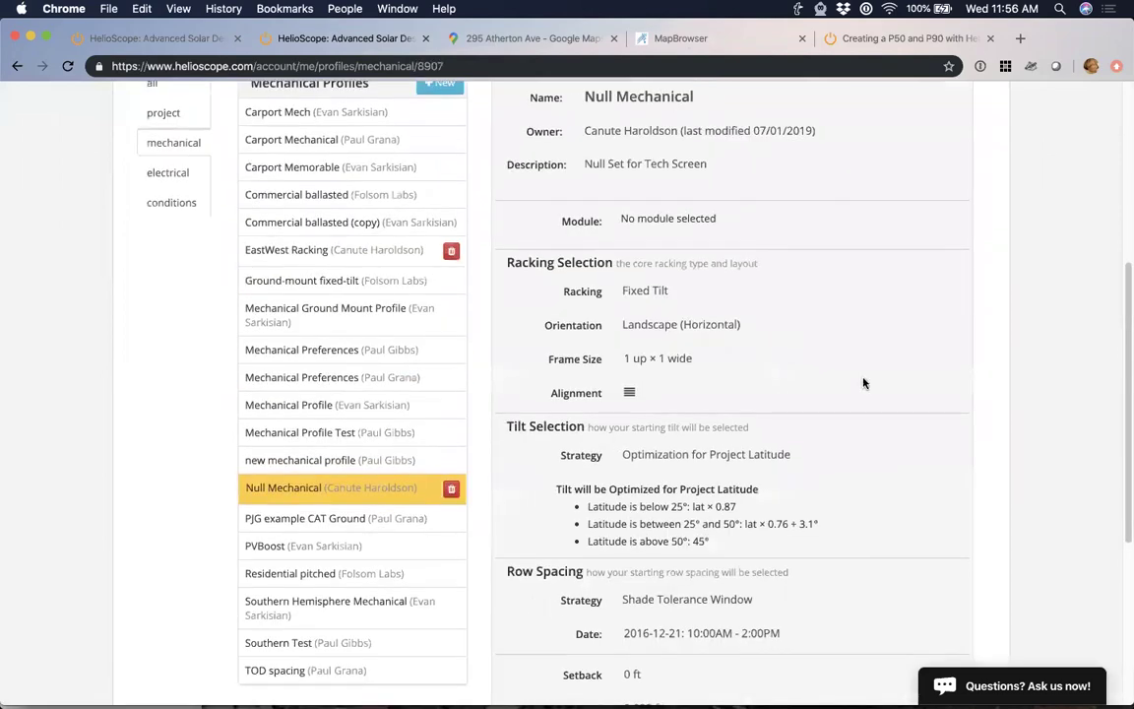
scroll(856, 438, down, 5)
click(851, 434)
Review the Null Mechanical profile's module and racking settings and set the Shade Tolerance Window's start hour to 01.
scroll(866, 381, down, 3)
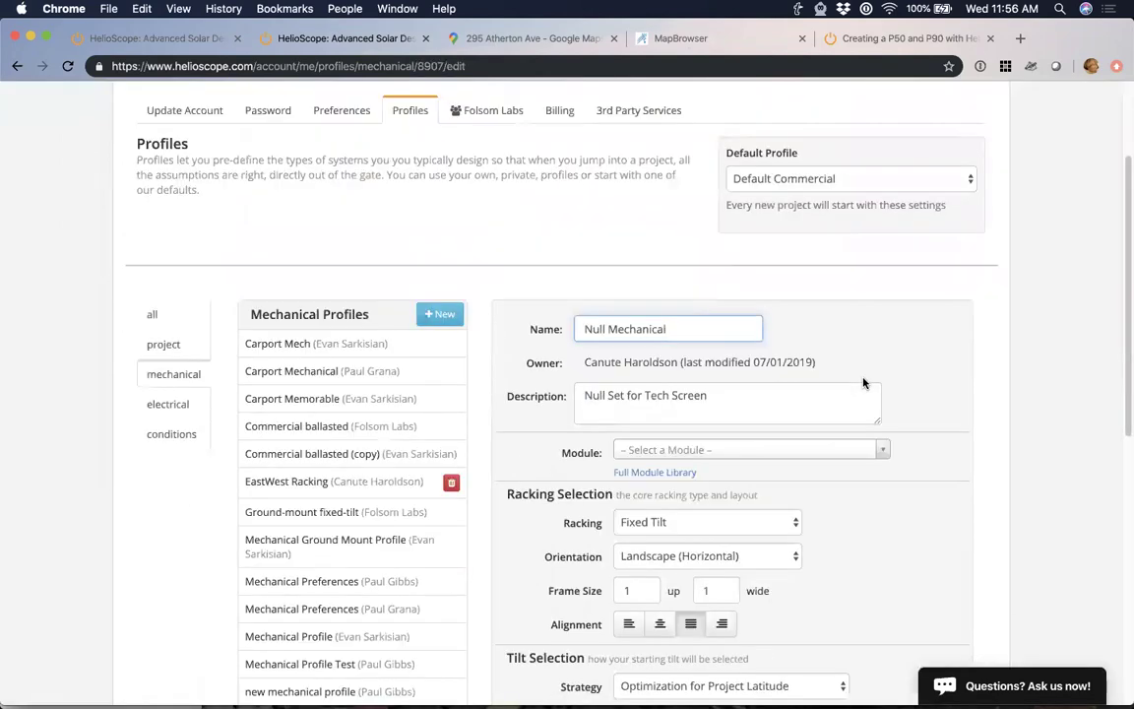
scroll(888, 230, down, 2)
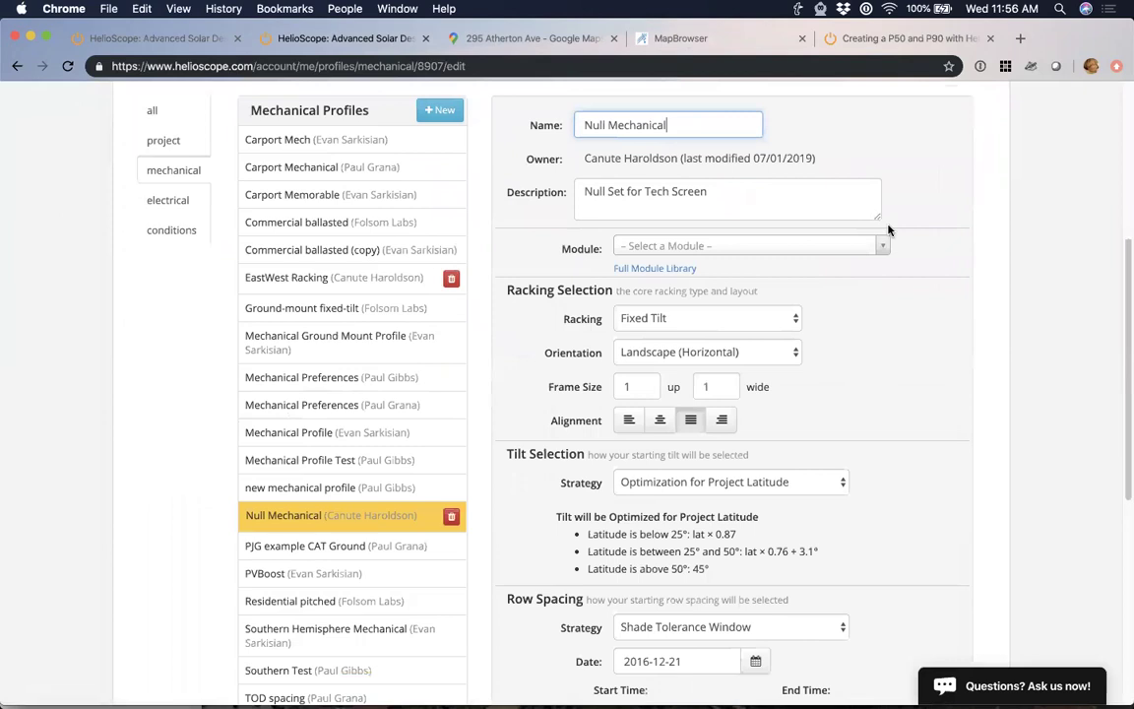
click(883, 246)
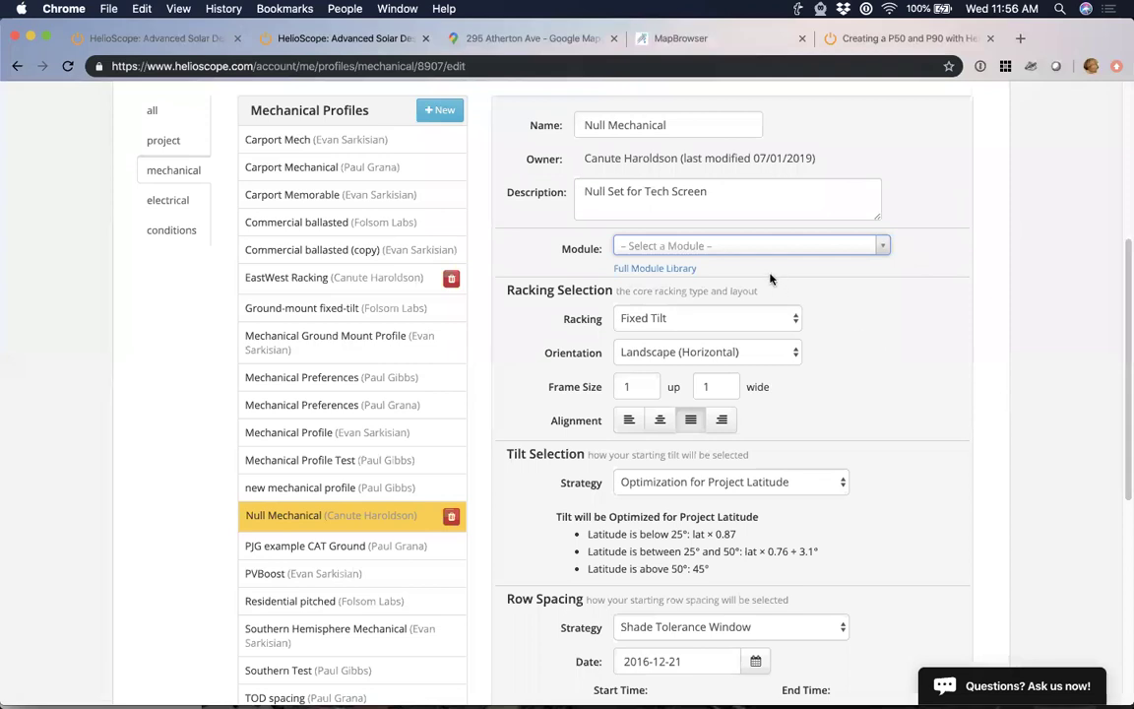
scroll(706, 332, down, 2)
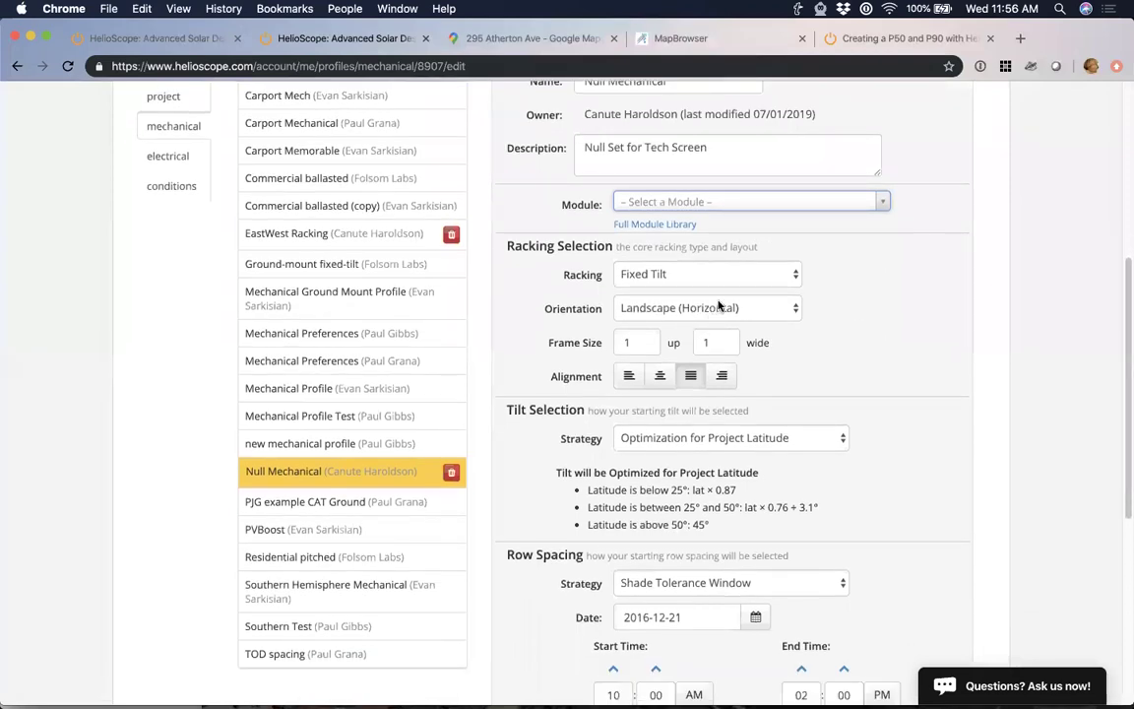
click(660, 380)
scroll(784, 287, down, 5)
scroll(785, 287, down, 2)
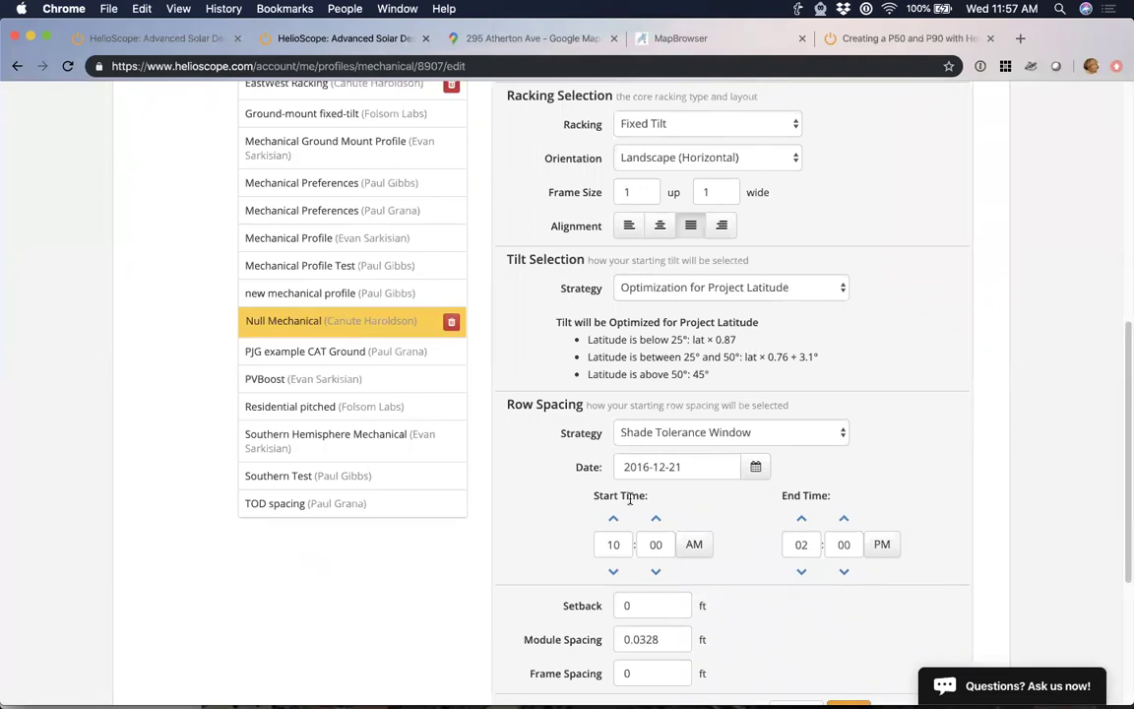
scroll(566, 453, down, 2)
text(01)
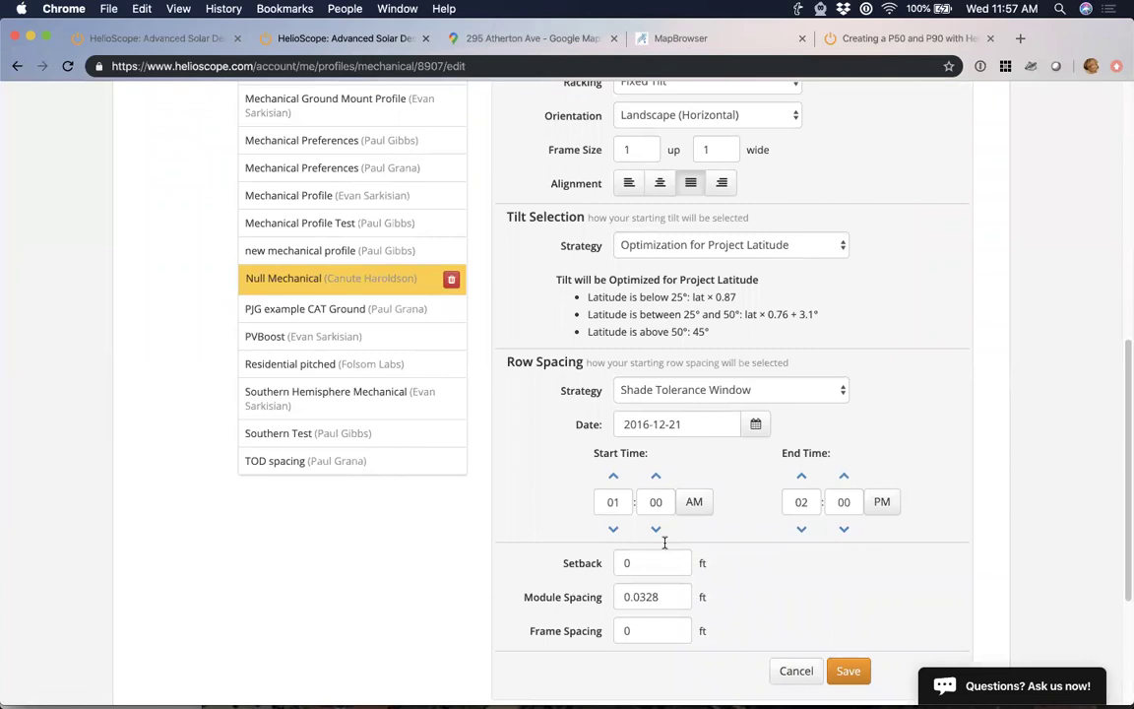
Discard the unsaved changes to the Null Mechanical profile and show the electrical profiles.
click(800, 678)
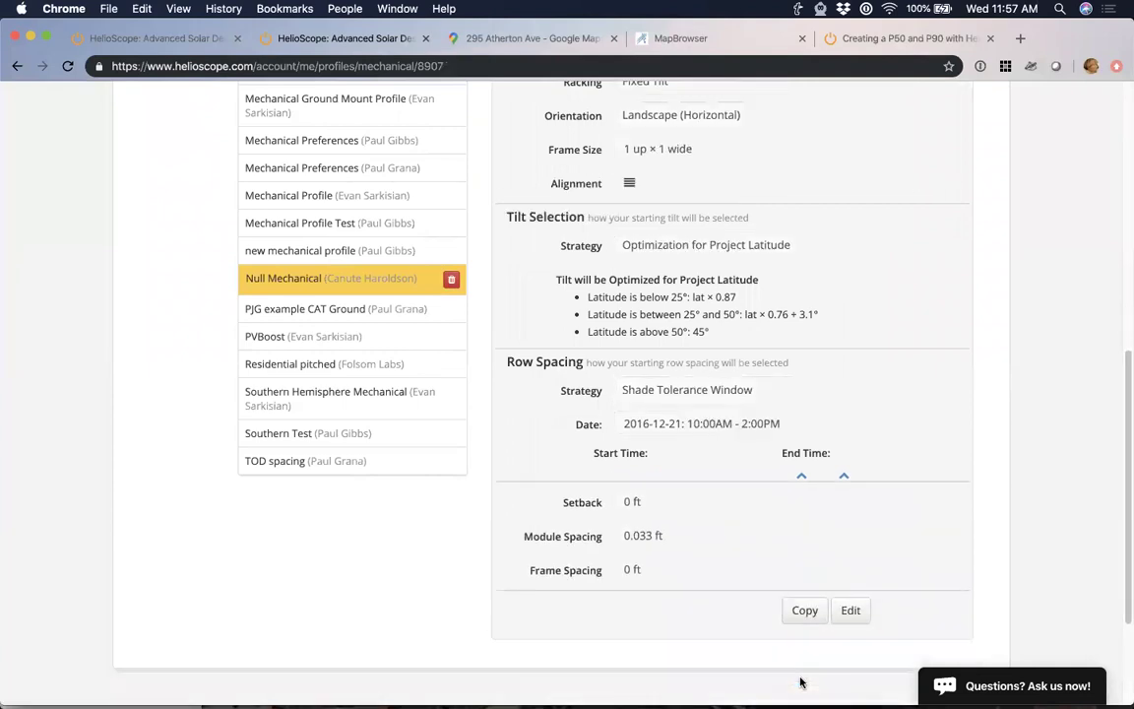
scroll(801, 682, up, 10)
click(182, 562)
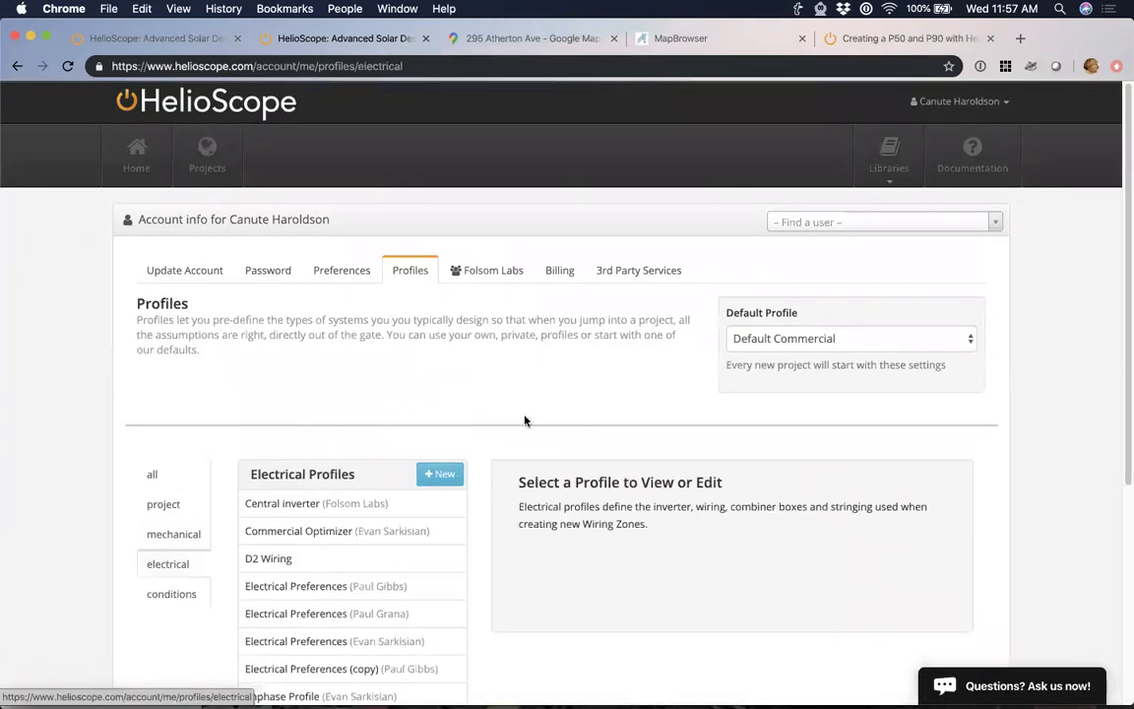
Show the conditions profiles, and return to the Remote Design Webinar project page in its own browser tab.
scroll(524, 420, down, 2)
click(171, 488)
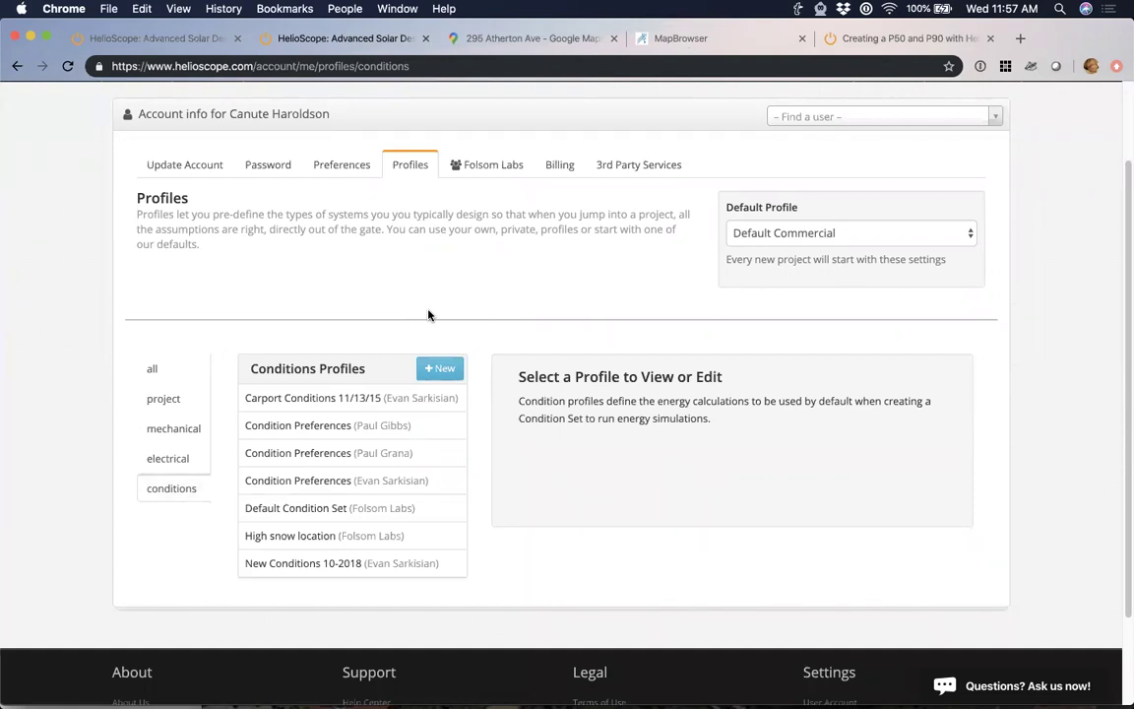
scroll(429, 315, up, 3)
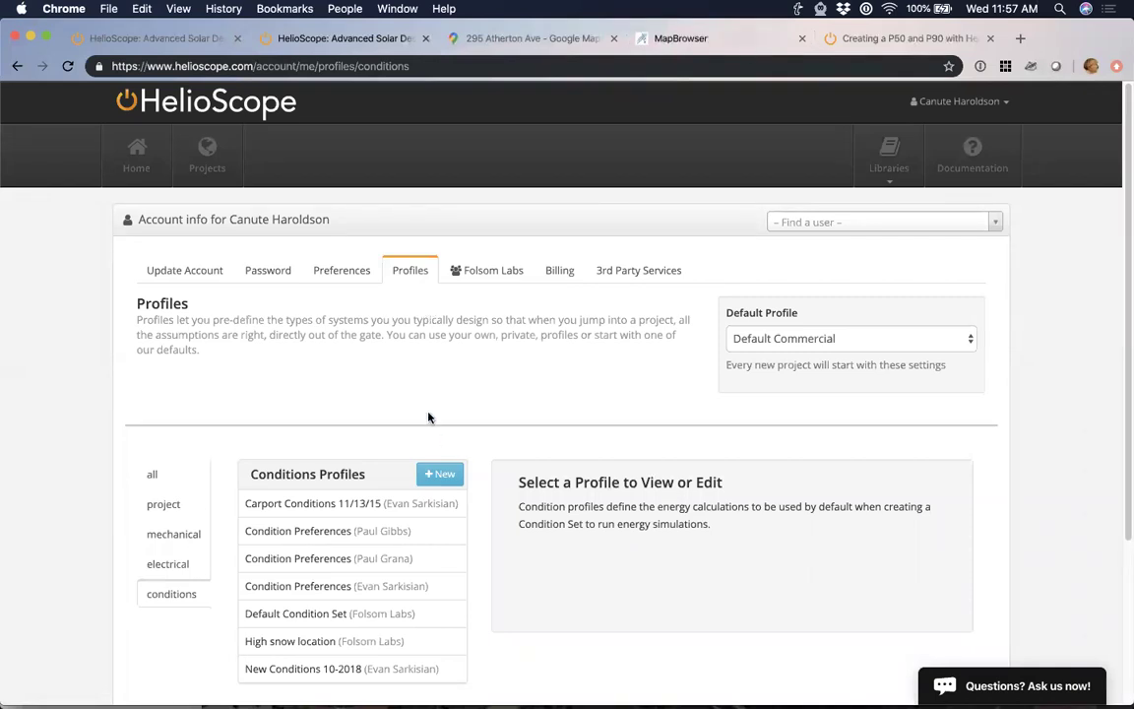
key(super+4)
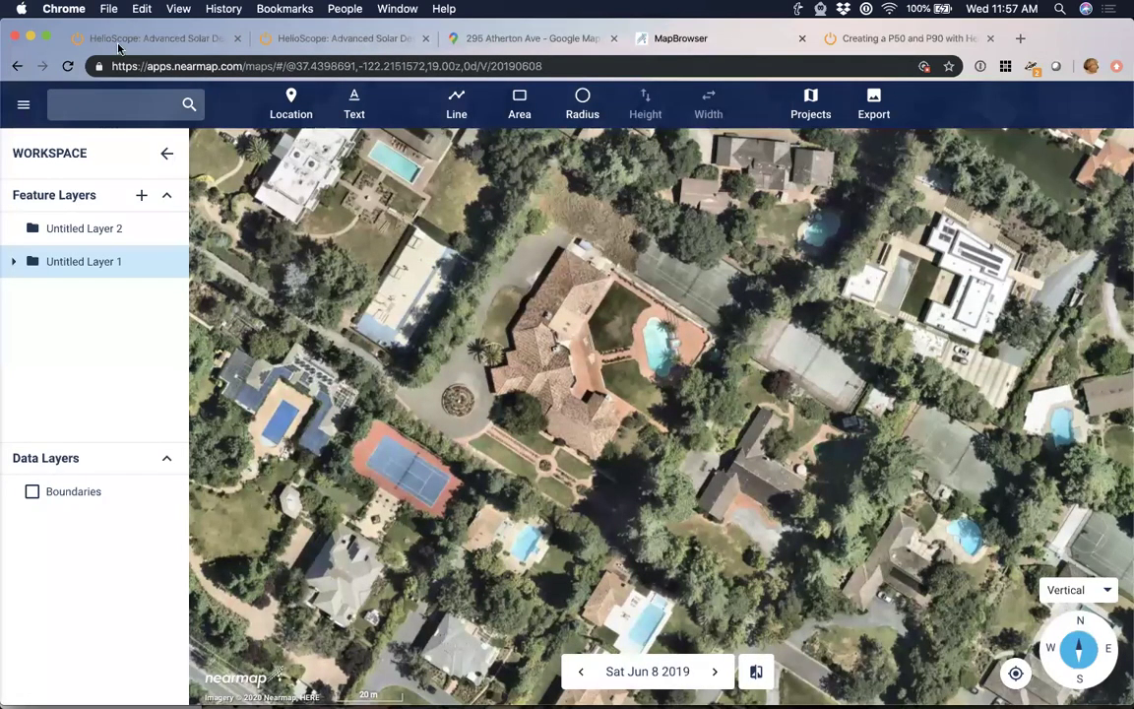
click(118, 47)
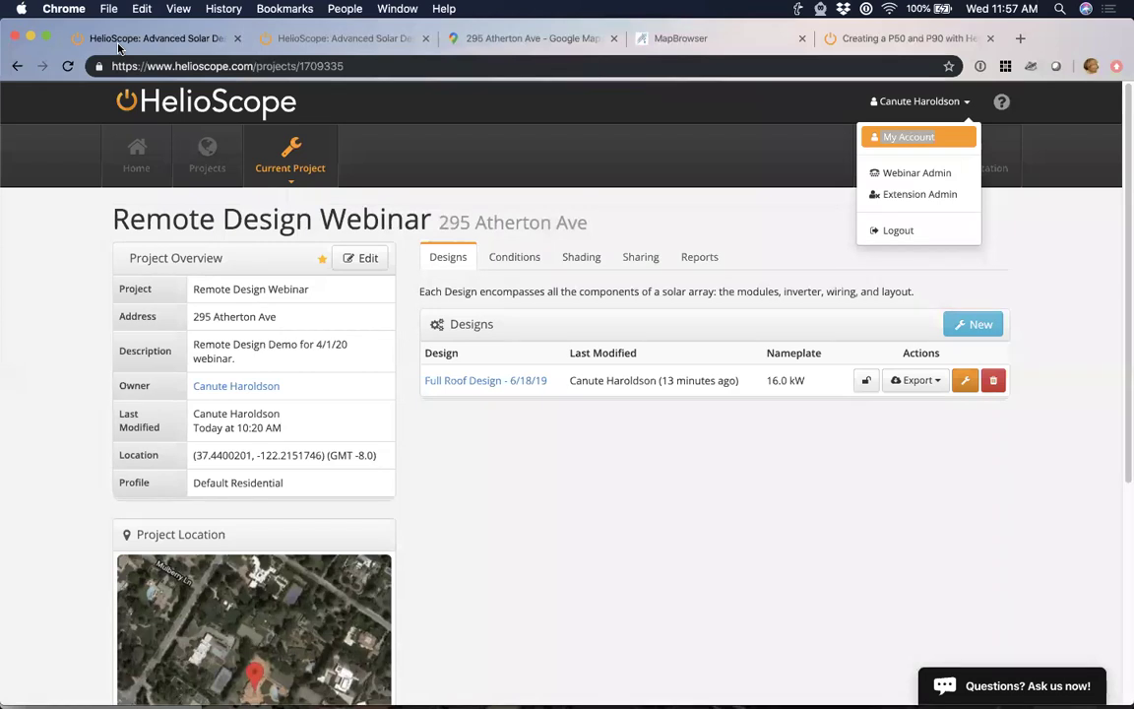